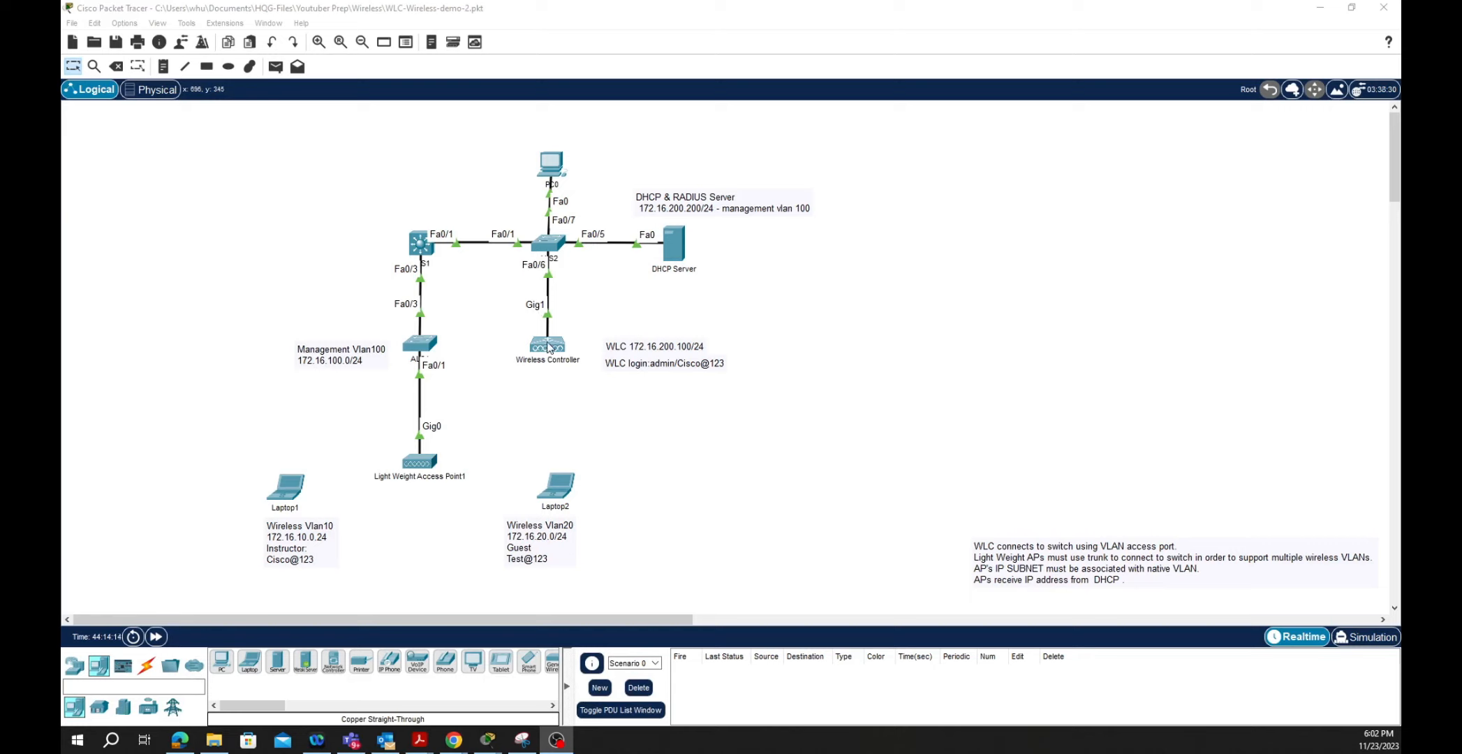
- Open the ALS1 switch's CLI showing its VLAN list with VLANs 10, 20 and 100
{"action": "left_click", "coordinate": [418, 344]}
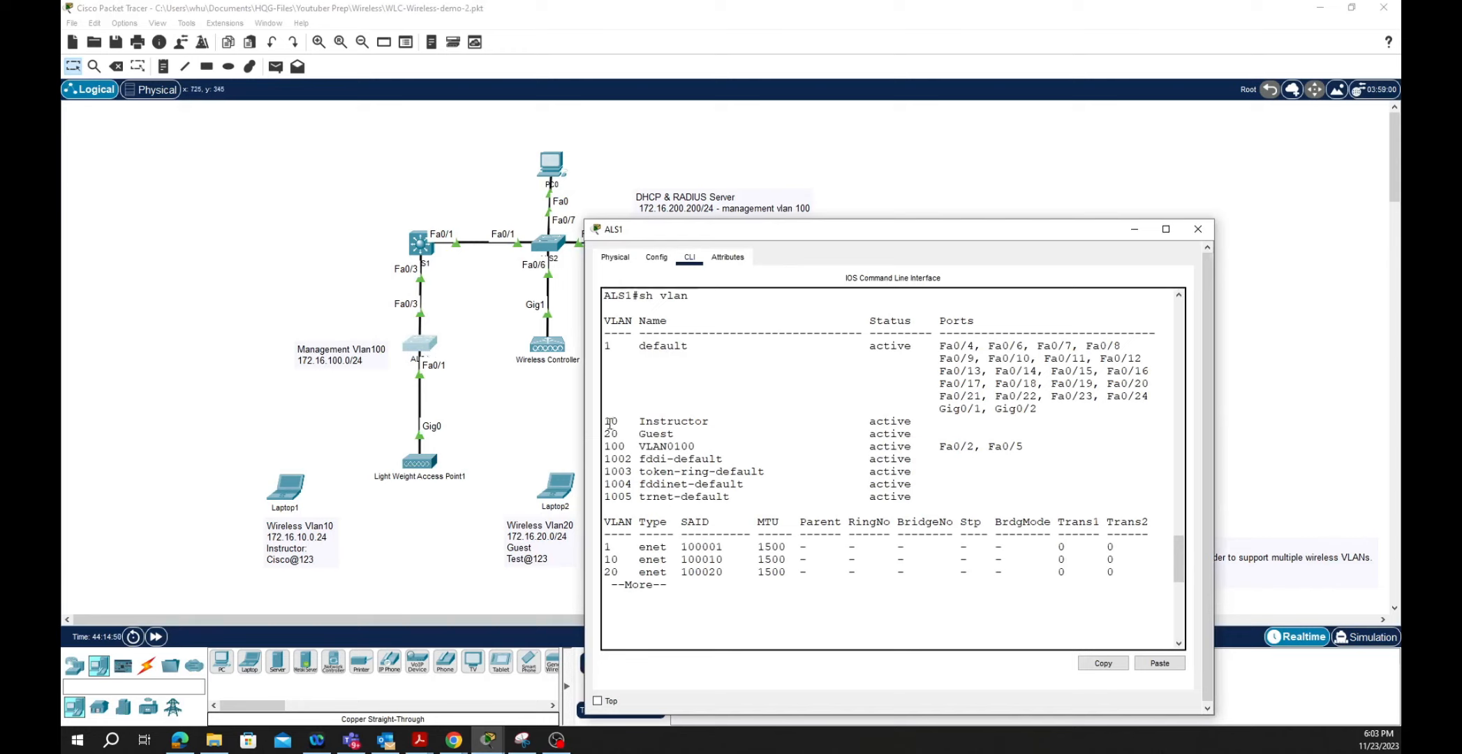
- Highlight the Instructor VLAN entry in ALS1's VLAN output
{"action": "left_click_drag", "start_coordinate": [606, 422], "coordinate": [681, 441]}
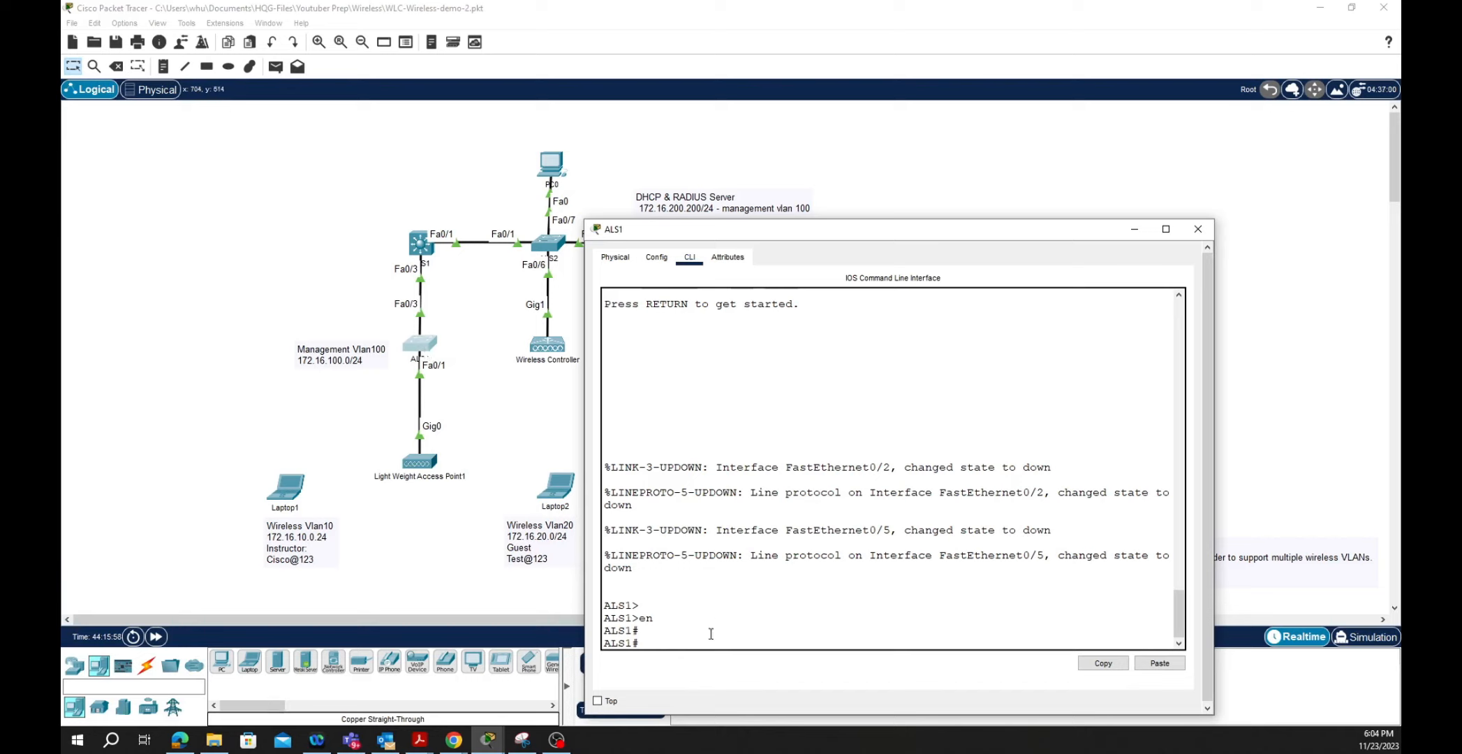
- In global configuration on ALS1, name VLAN 100 'Management'
{"action": "type", "text": "conf t"}
{"action": "key", "text": "Return"}
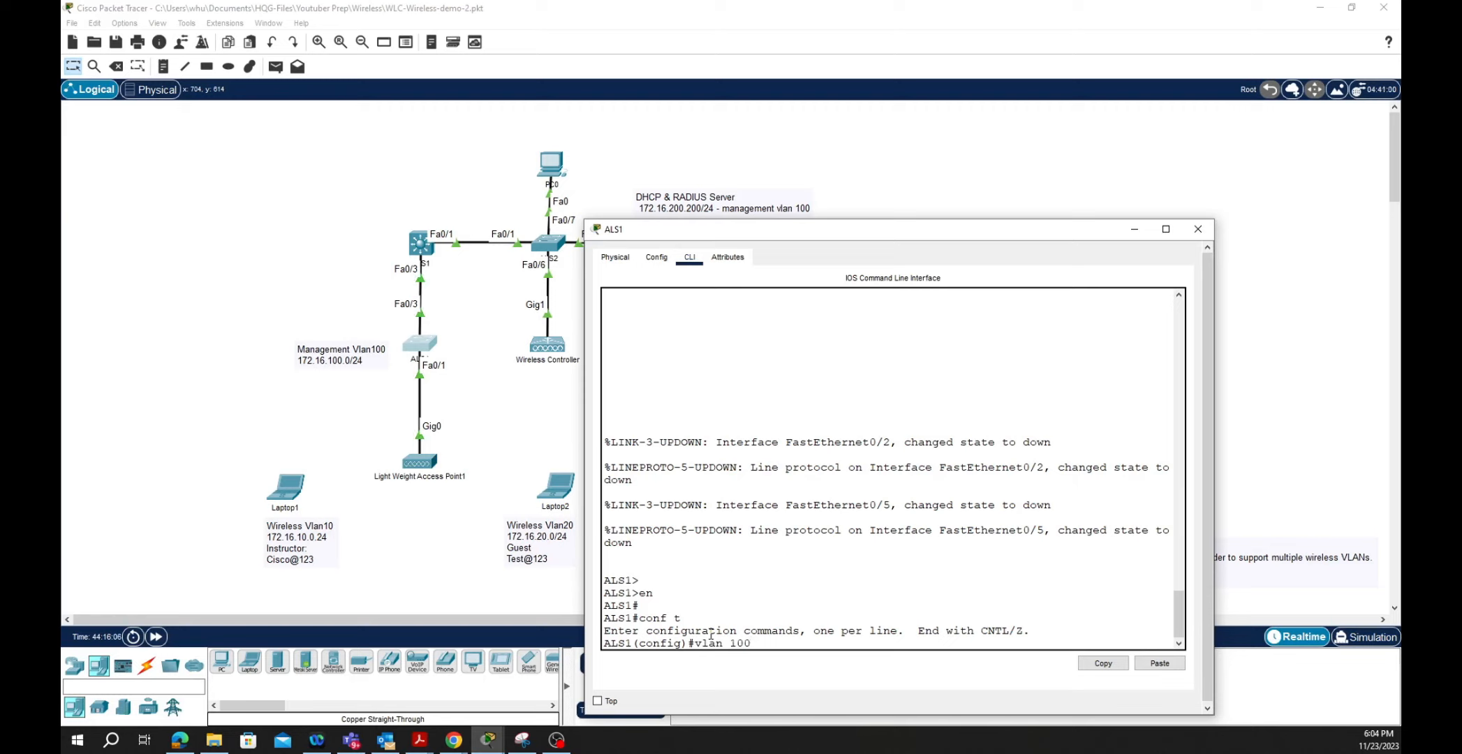
{"action": "key", "text": "Return"}
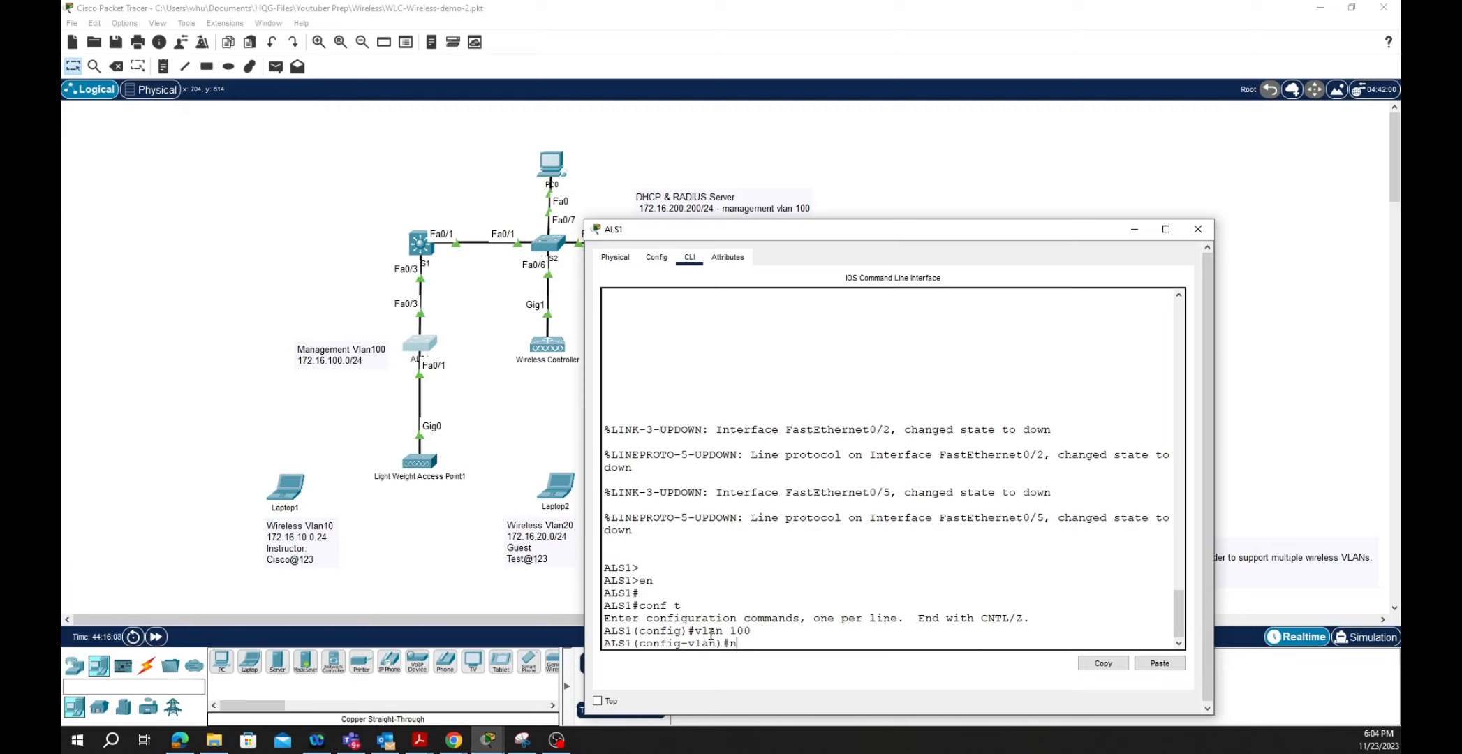
{"action": "type", "text": "name Management"}
{"action": "key", "text": "Return"}
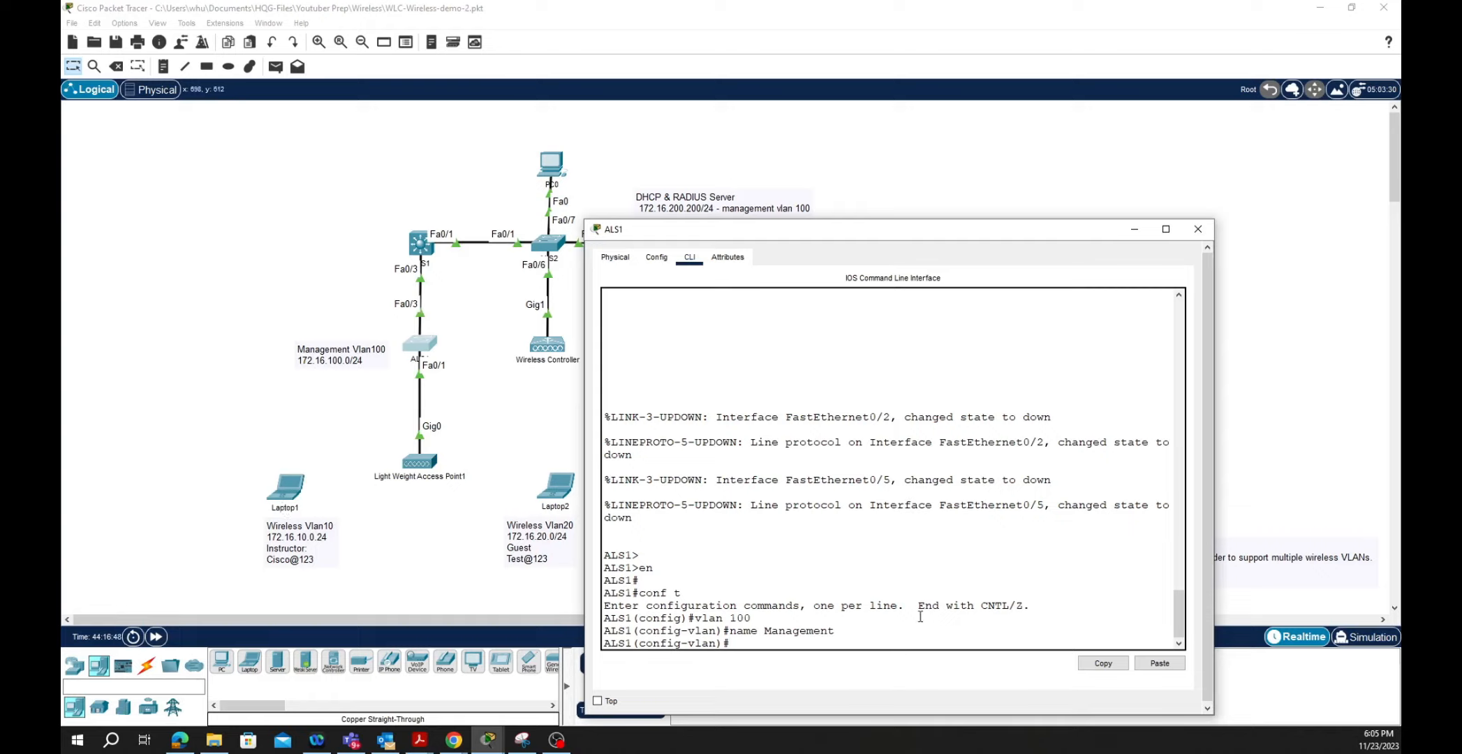
- Make Fa0/1 a trunk with native VLAN 100 and verify it with sh int trunk
{"action": "type", "text": "int f0/1"}
{"action": "key", "text": "Return"}
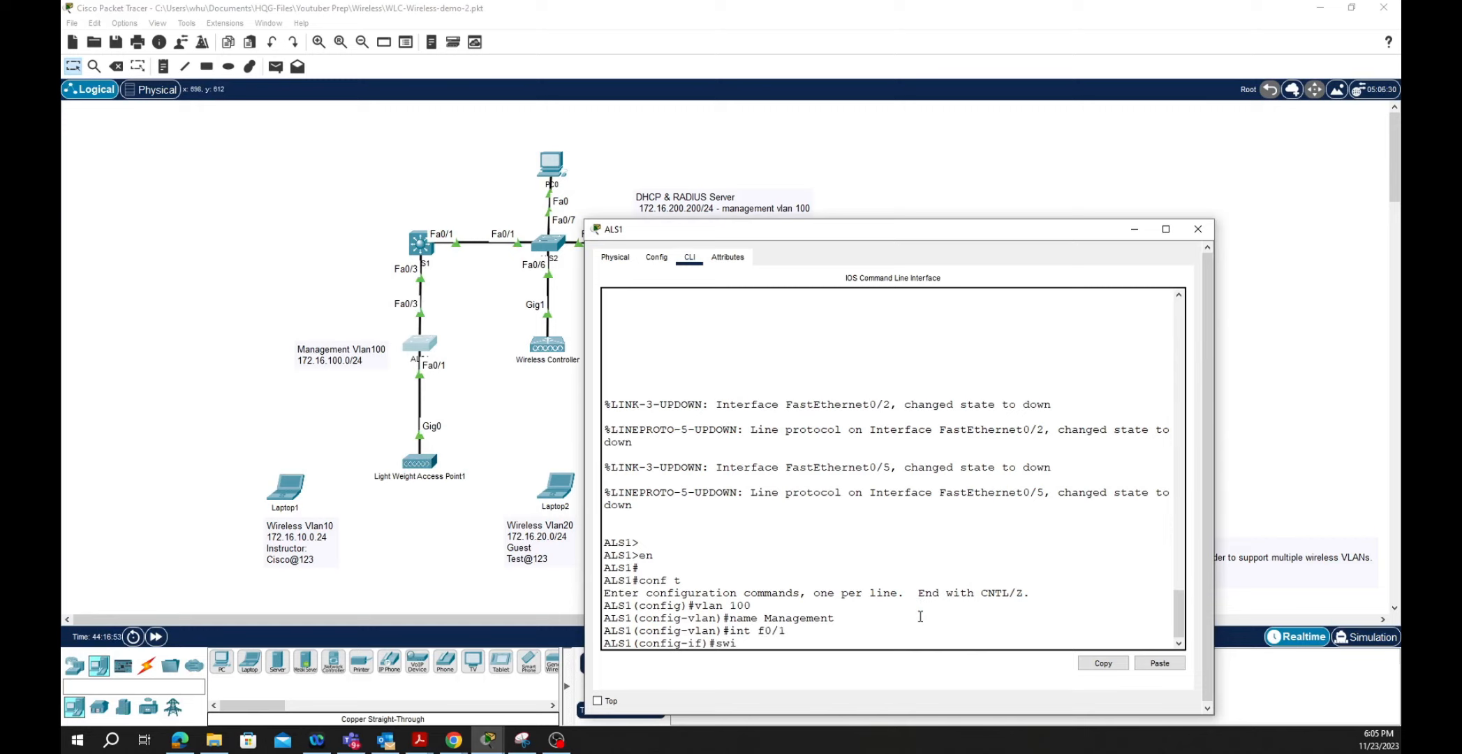
{"action": "type", "text": "swi"}
{"action": "key", "text": "Tab"}
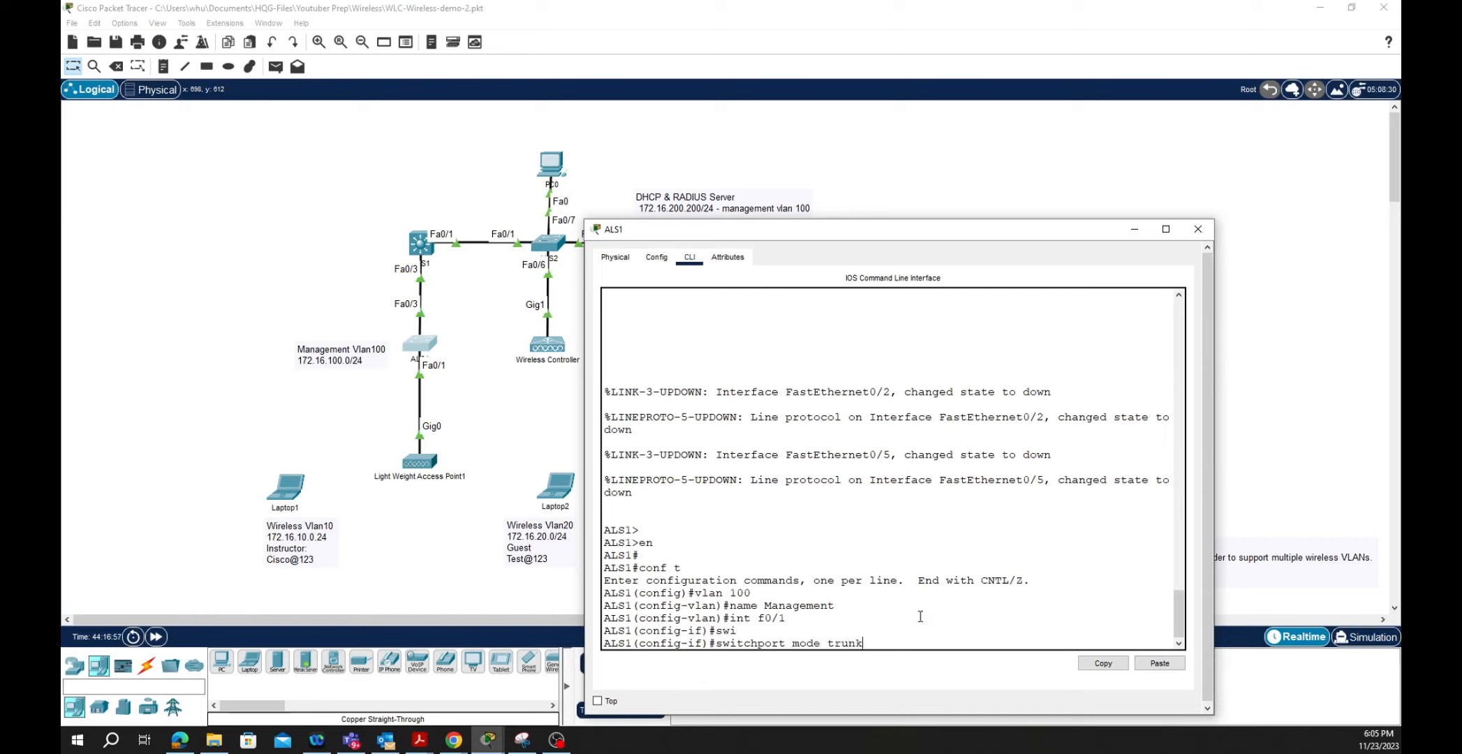
{"action": "key", "text": "Return"}
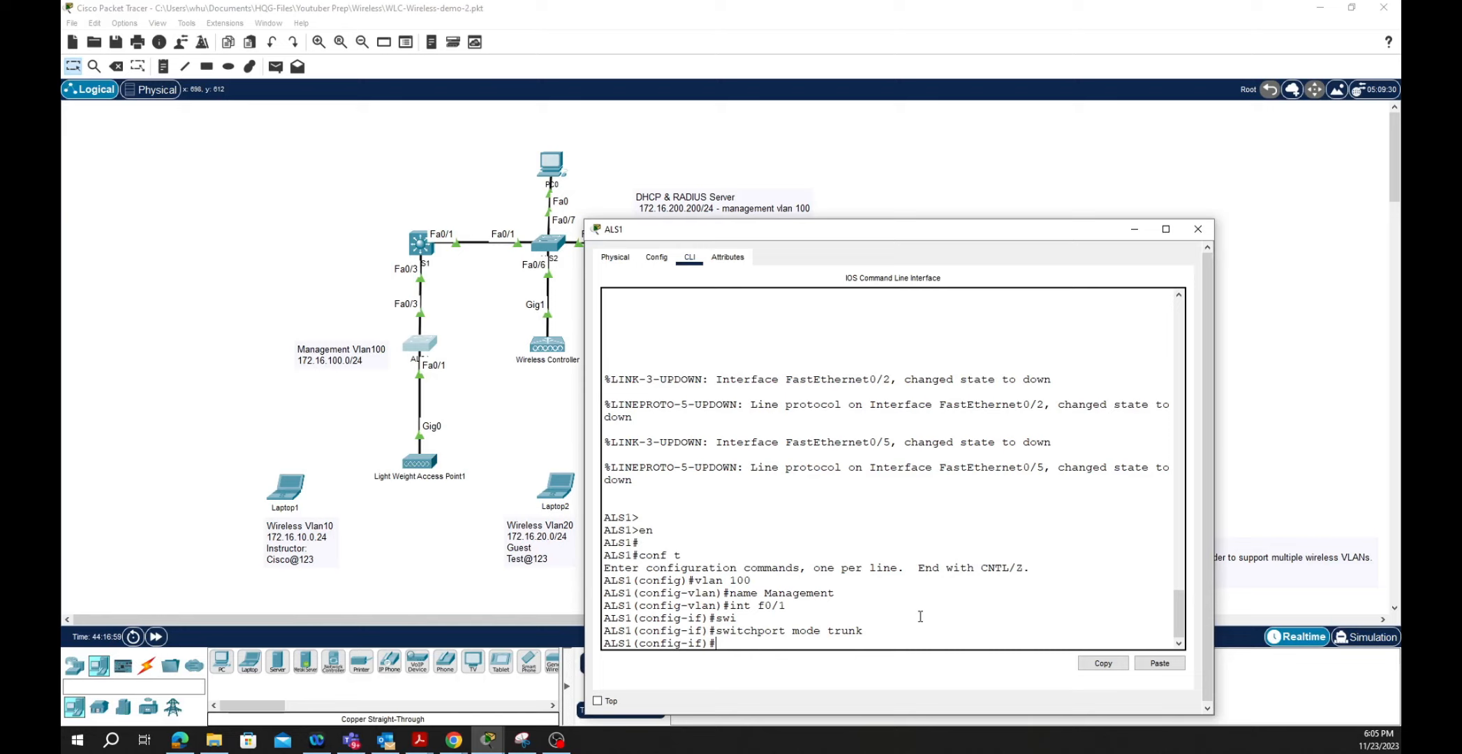
{"action": "type", "text": "swi"}
{"action": "key", "text": "Tab"}
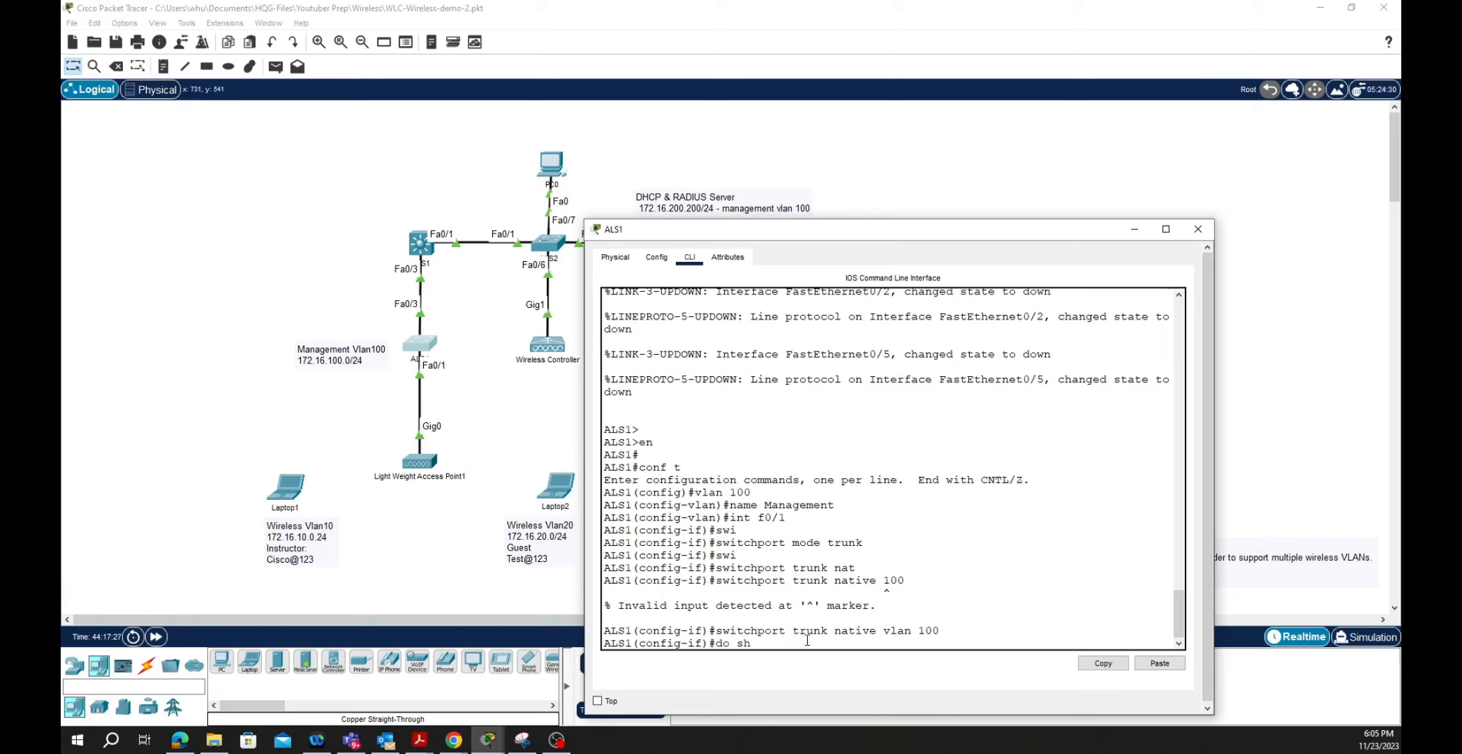
{"action": "type", "text": "int trunk"}
{"action": "key", "text": "Return"}
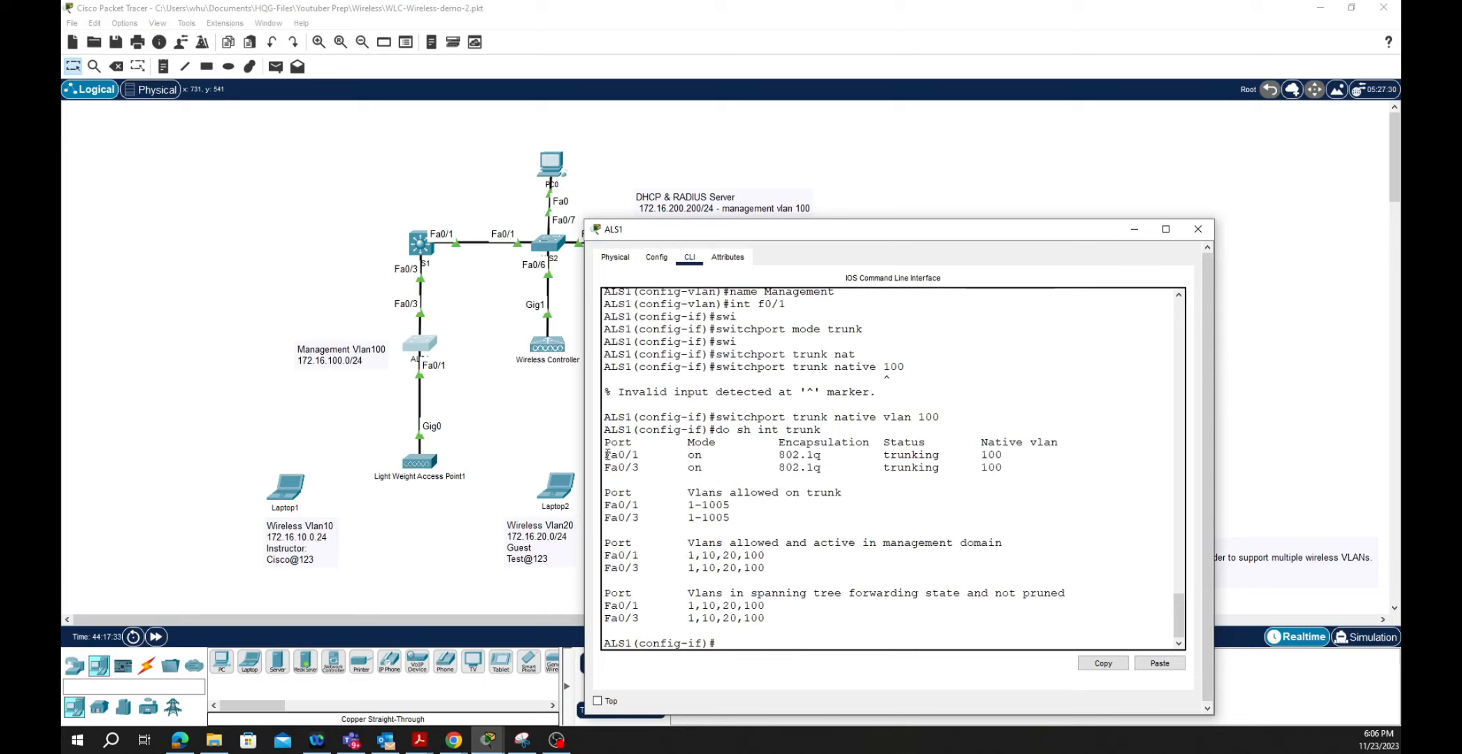
- Check the Fa0/1 and Fa0/3 trunk rows for native VLAN 100, then switch to DLS1's CLI
{"action": "left_click_drag", "start_coordinate": [604, 455], "coordinate": [600, 466]}
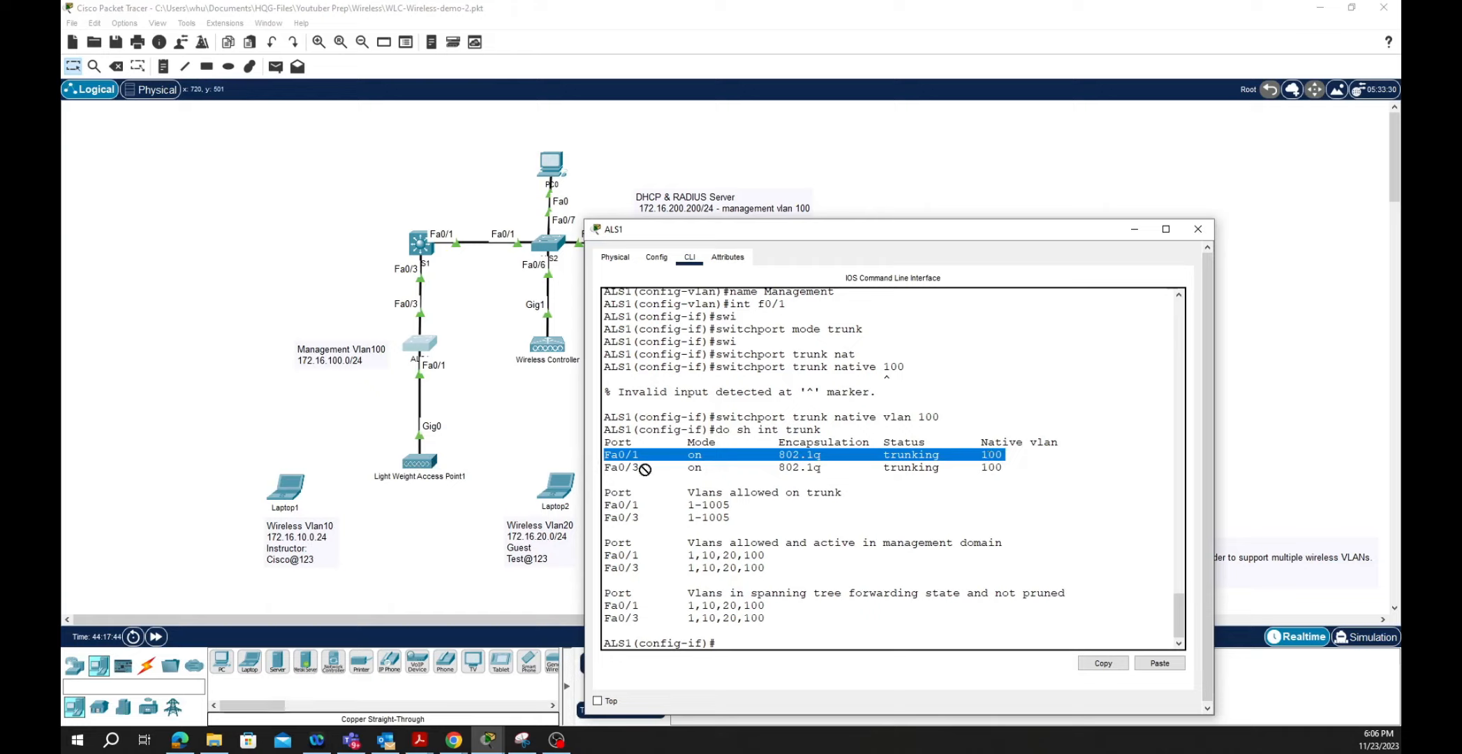
{"action": "left_click_drag", "start_coordinate": [604, 466], "coordinate": [603, 480]}
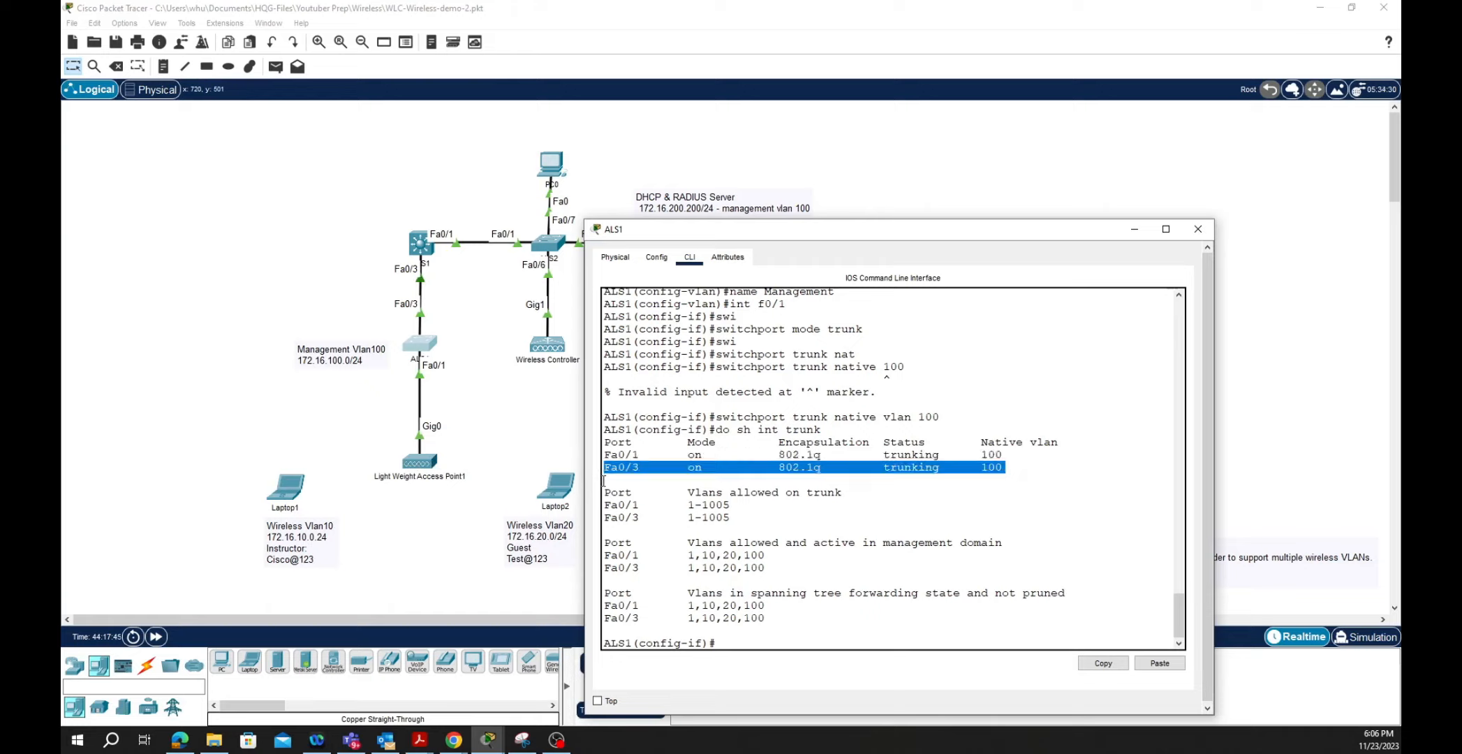
{"action": "left_click", "coordinate": [799, 638]}
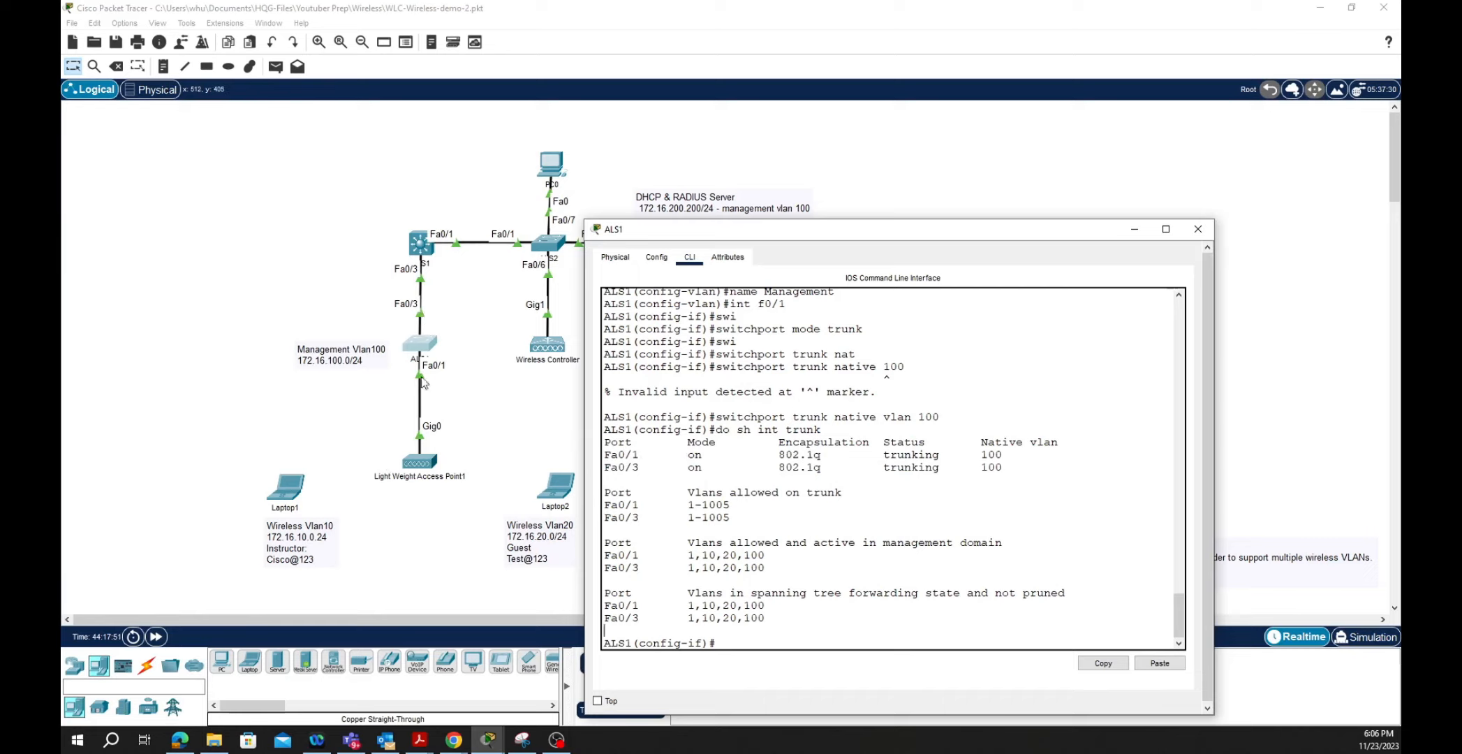
{"action": "left_click", "coordinate": [419, 242]}
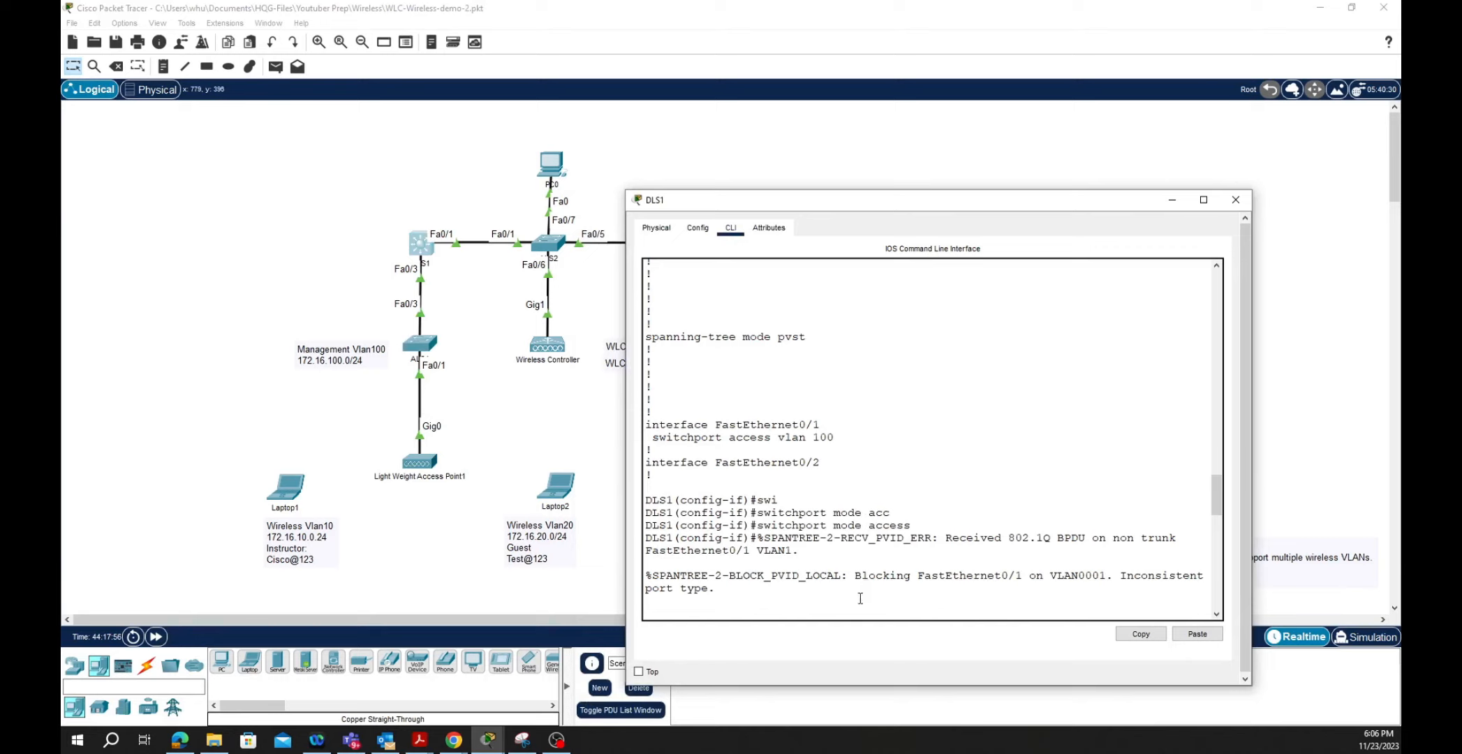
- Enter privileged mode on DLS1 and review its VLANs, noting WLAN10 and WLAN20
{"action": "key", "text": "Return"}
{"action": "key", "text": "Return"}
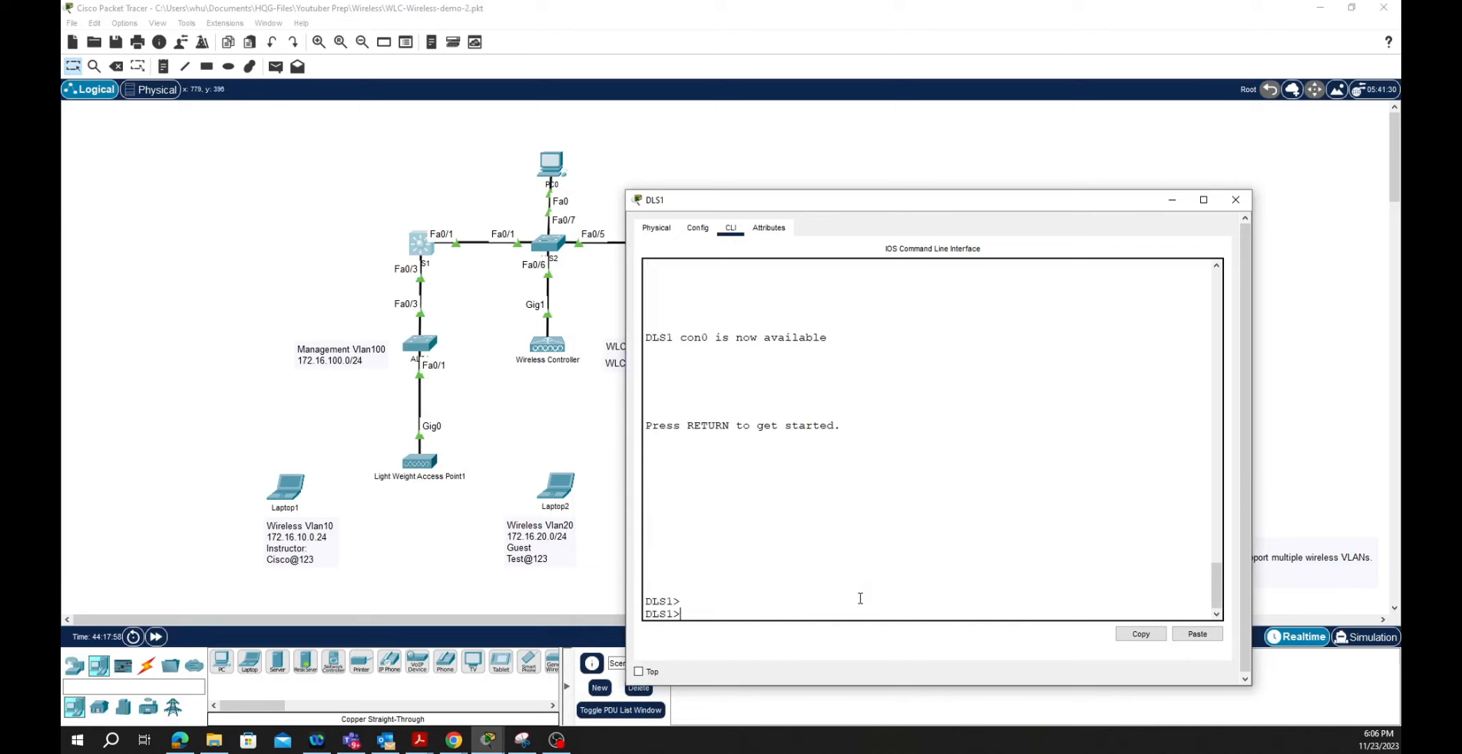
{"action": "type", "text": "en"}
{"action": "key", "text": "Return"}
{"action": "key", "text": "Return"}
{"action": "key", "text": "Return"}
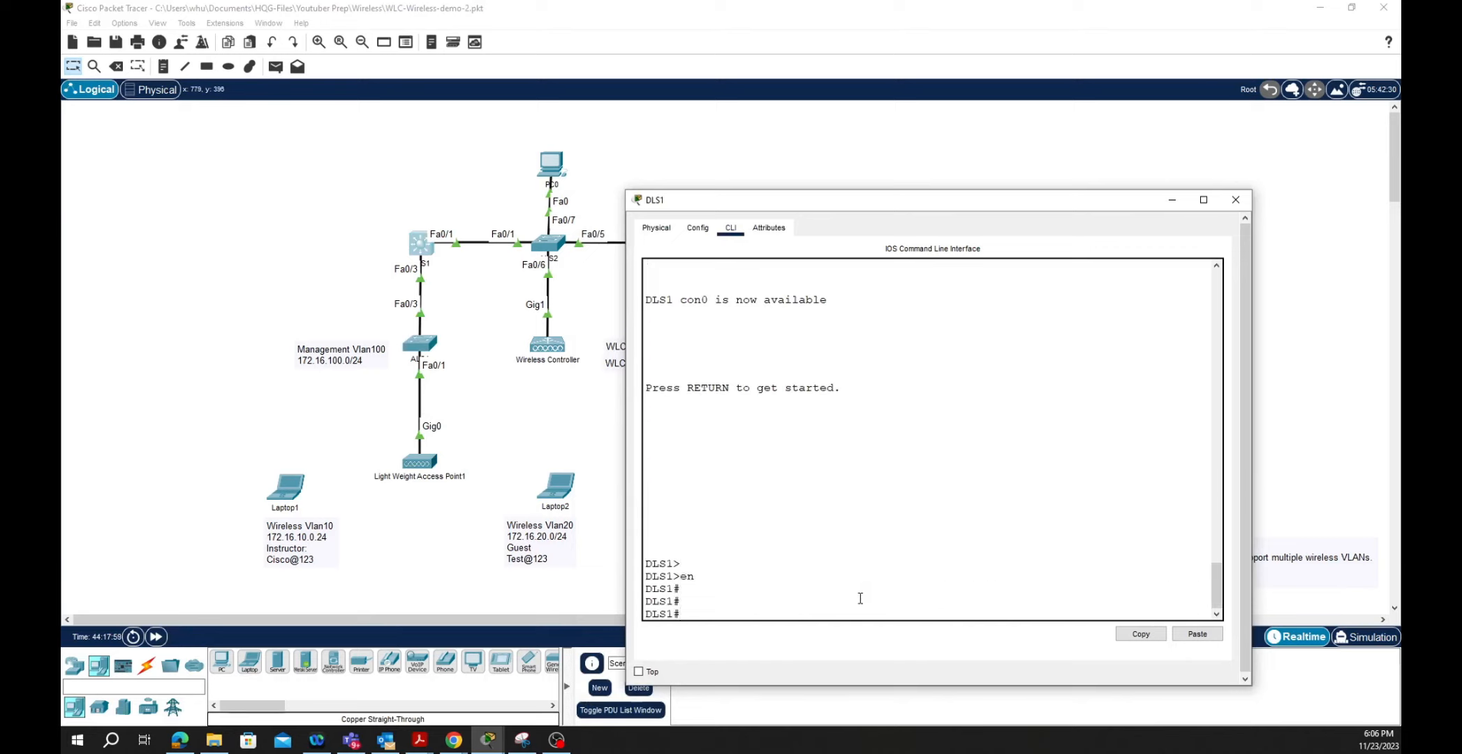
{"action": "type", "text": "sh vlan"}
{"action": "key", "text": "Return"}
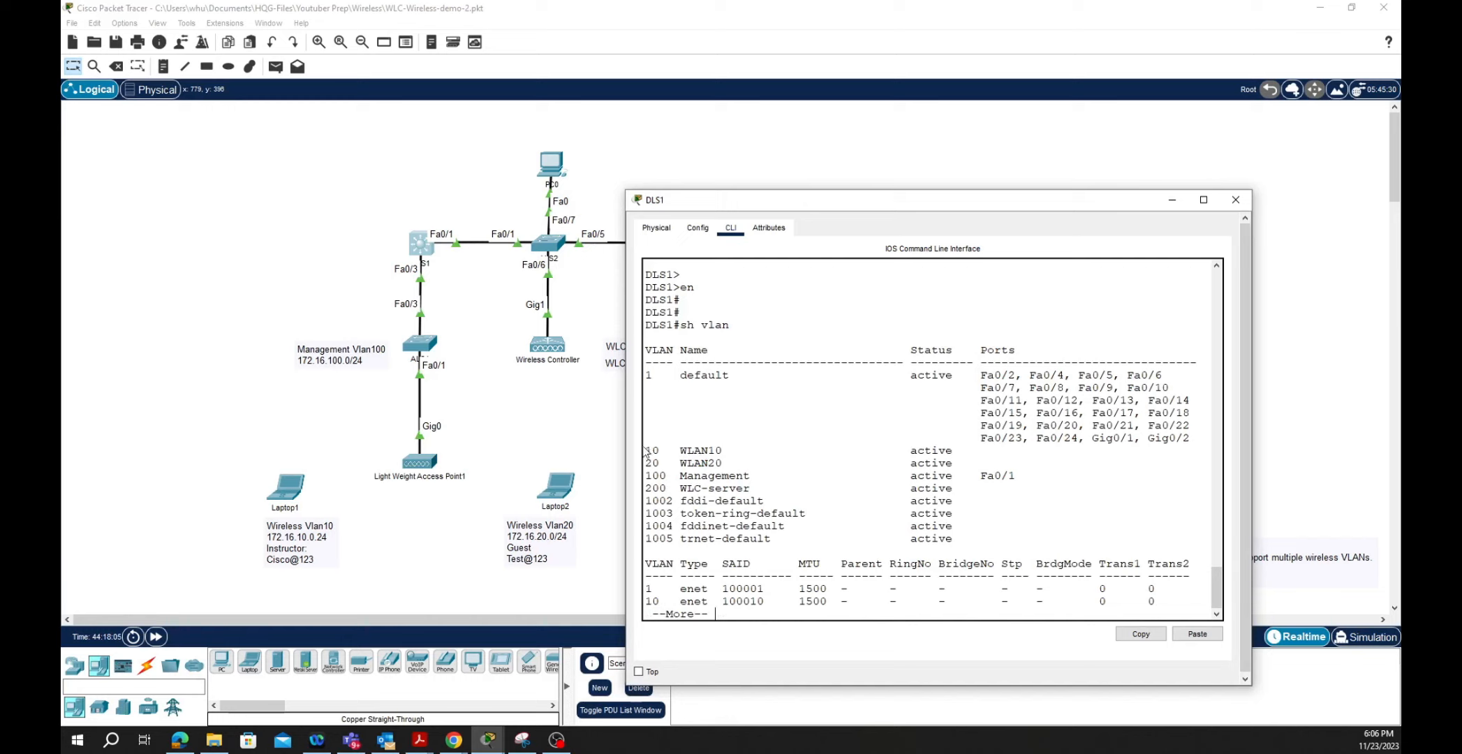
{"action": "left_click_drag", "start_coordinate": [646, 449], "coordinate": [641, 483]}
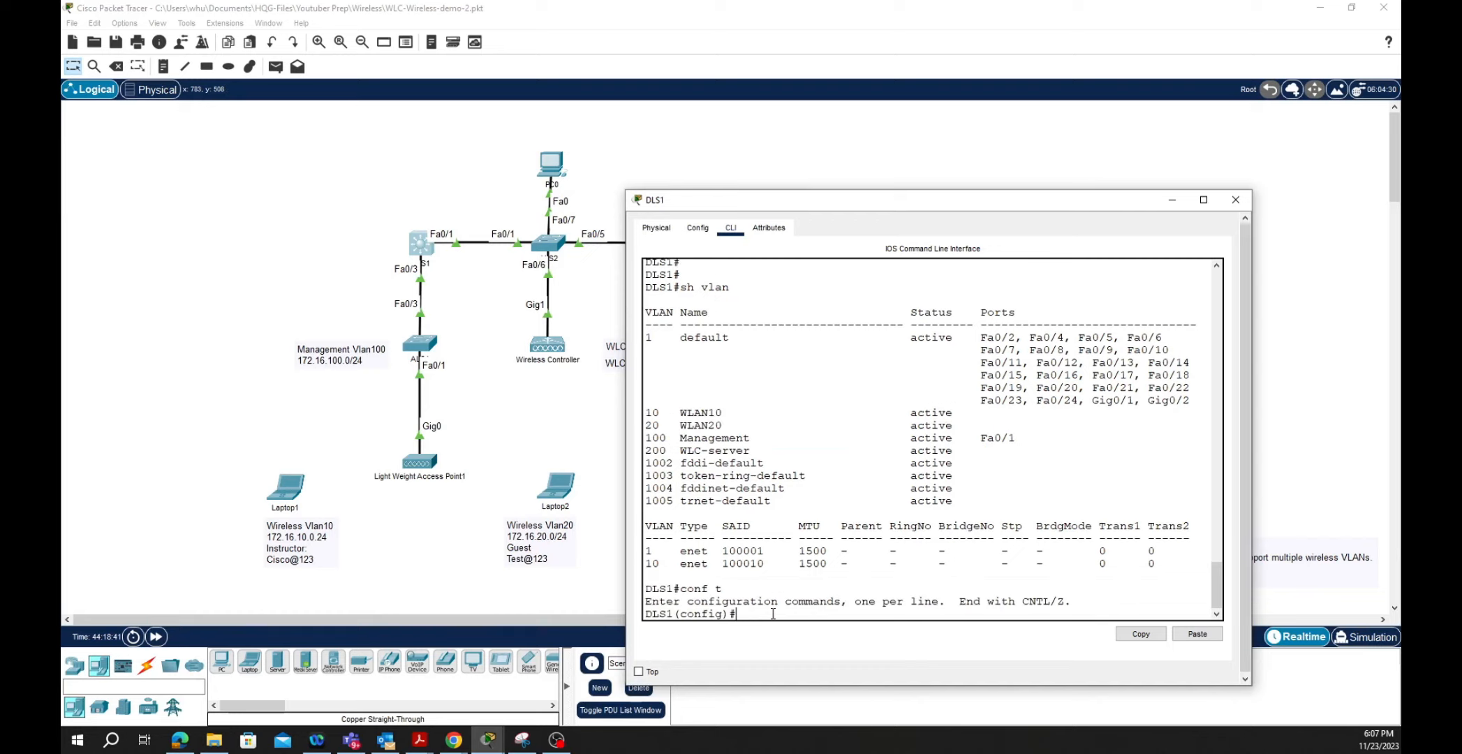
- Enable ip routing on DLS1 and list its interfaces with do sh ip int brief
{"action": "type", "text": "ip routing"}
{"action": "key", "text": "Return"}
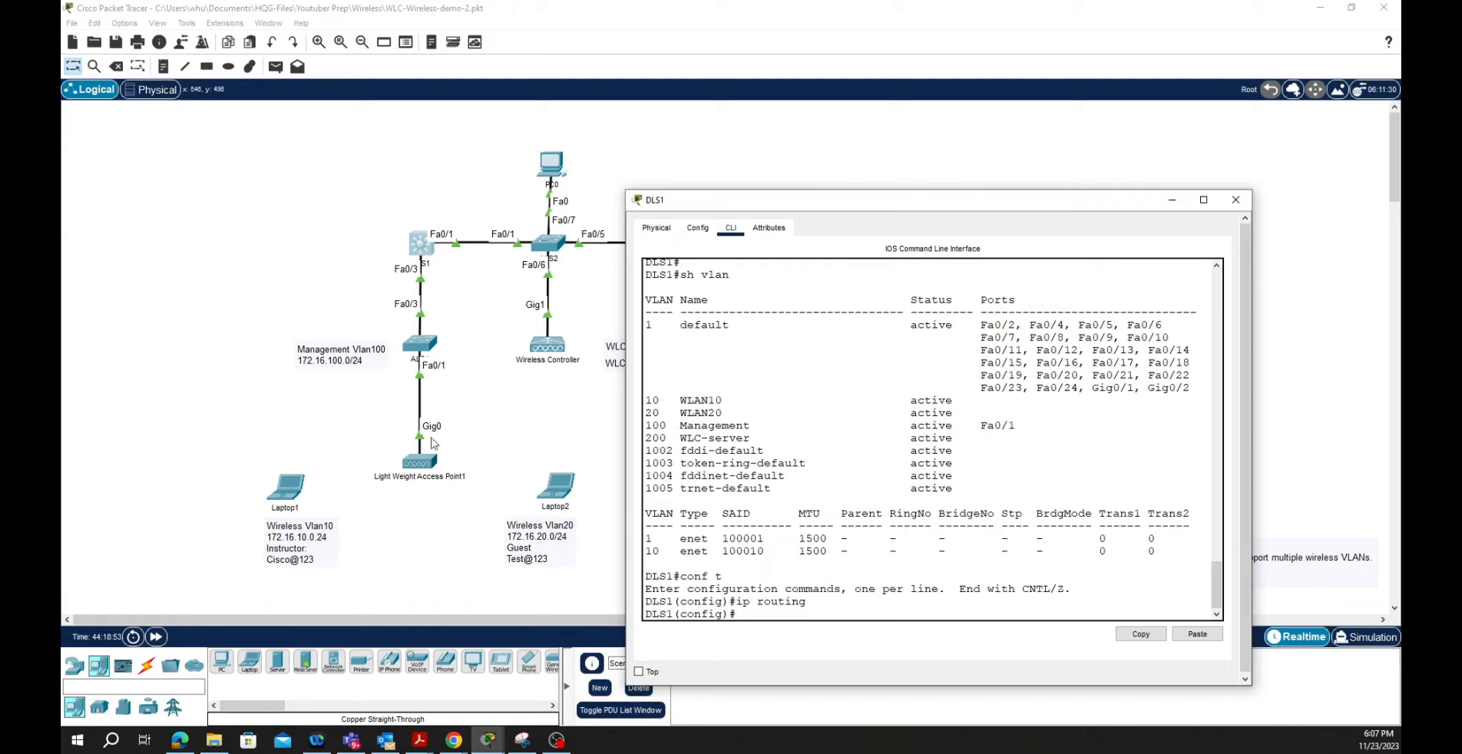
{"action": "type", "text": "do sh ip int brief"}
{"action": "key", "text": "Return"}
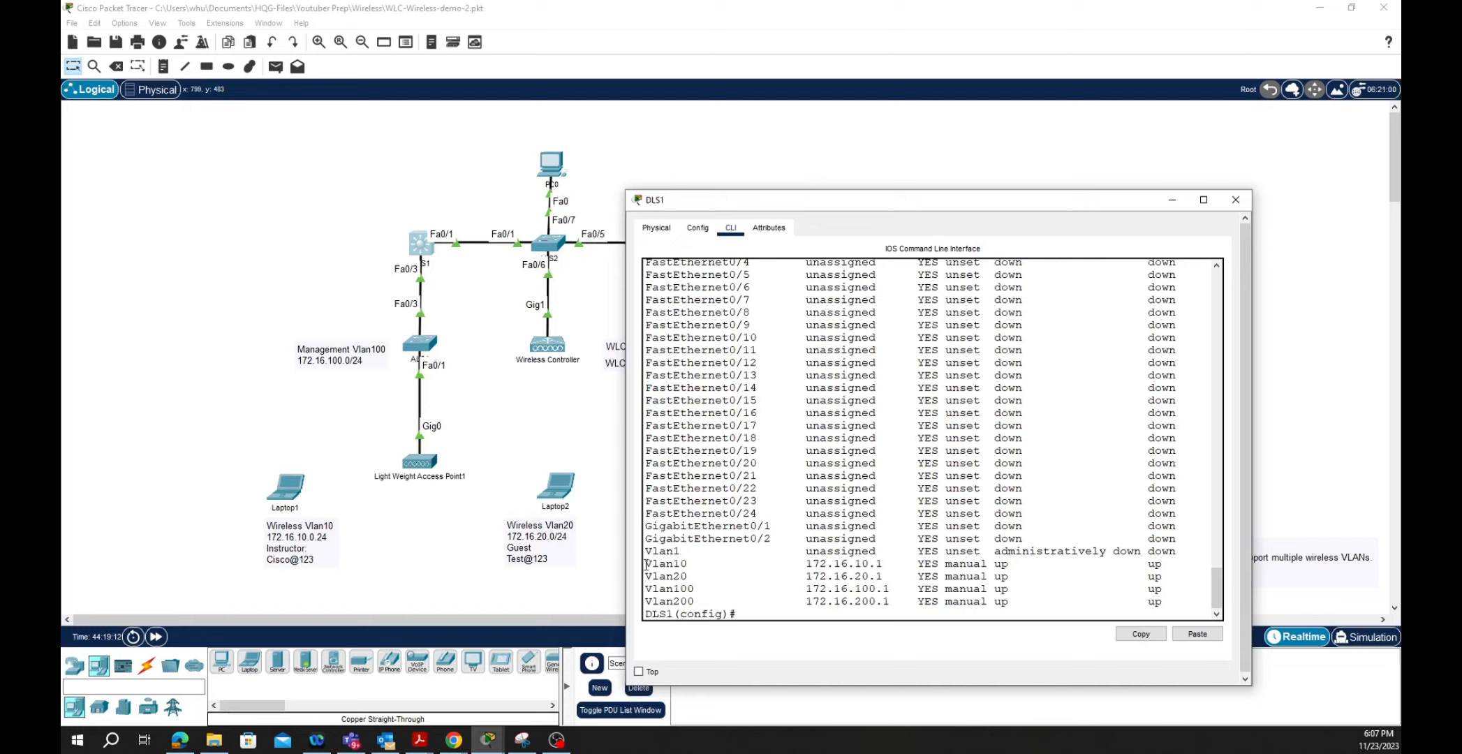
- Review the VLAN interface rows, then show DLS1's routing table with four connected 172.16 subnets
{"action": "left_click_drag", "start_coordinate": [648, 562], "coordinate": [645, 620]}
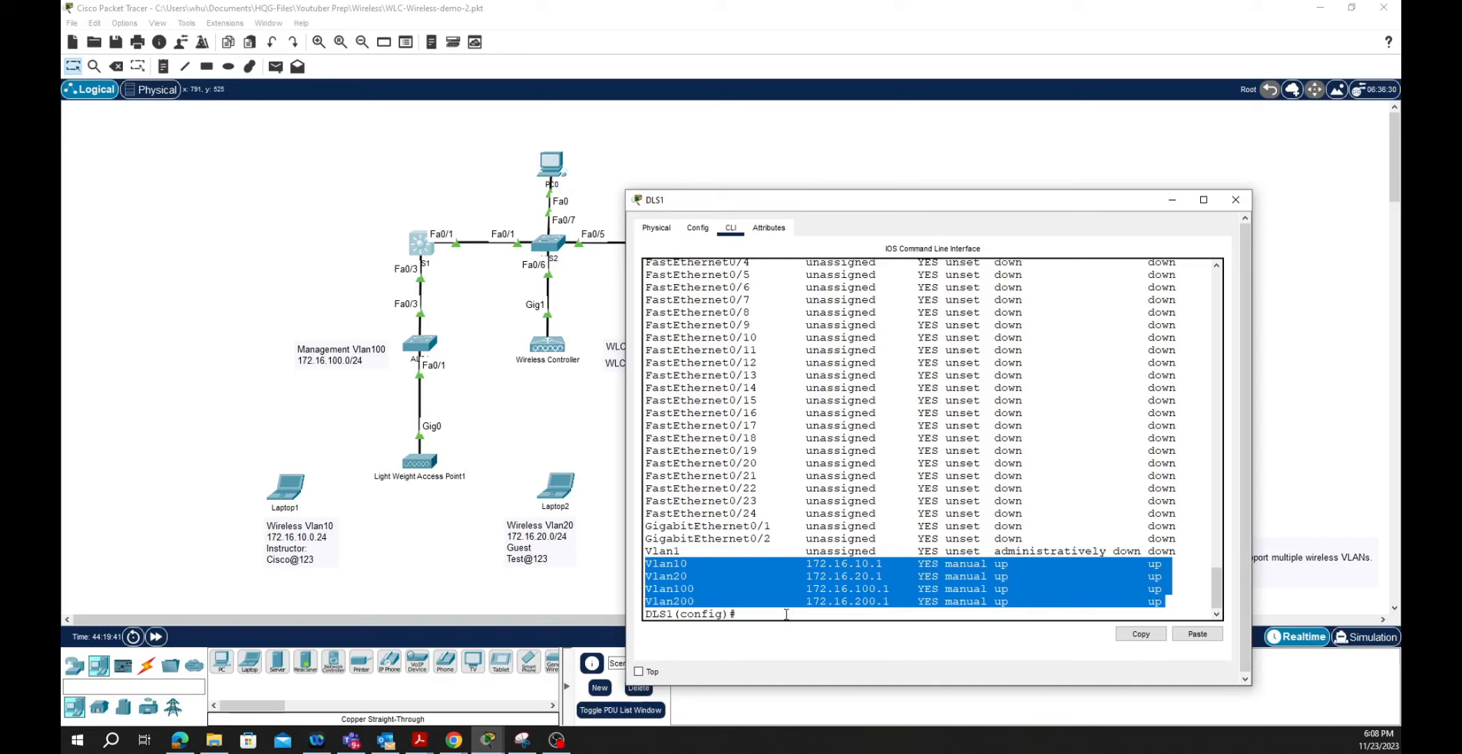
{"action": "left_click", "coordinate": [1052, 578]}
{"action": "type", "text": "do"}
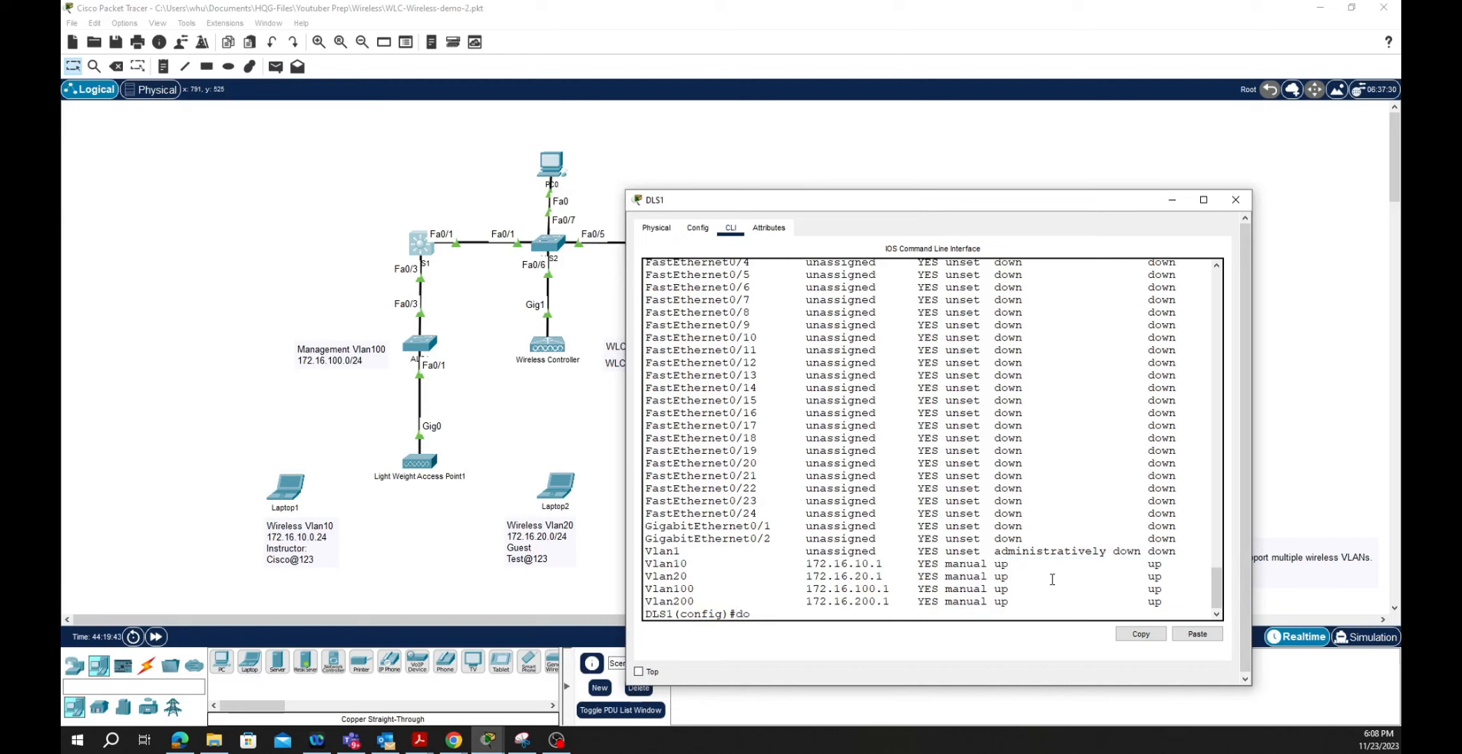
{"action": "type", "text": " sh ip route"}
{"action": "key", "text": "Return"}
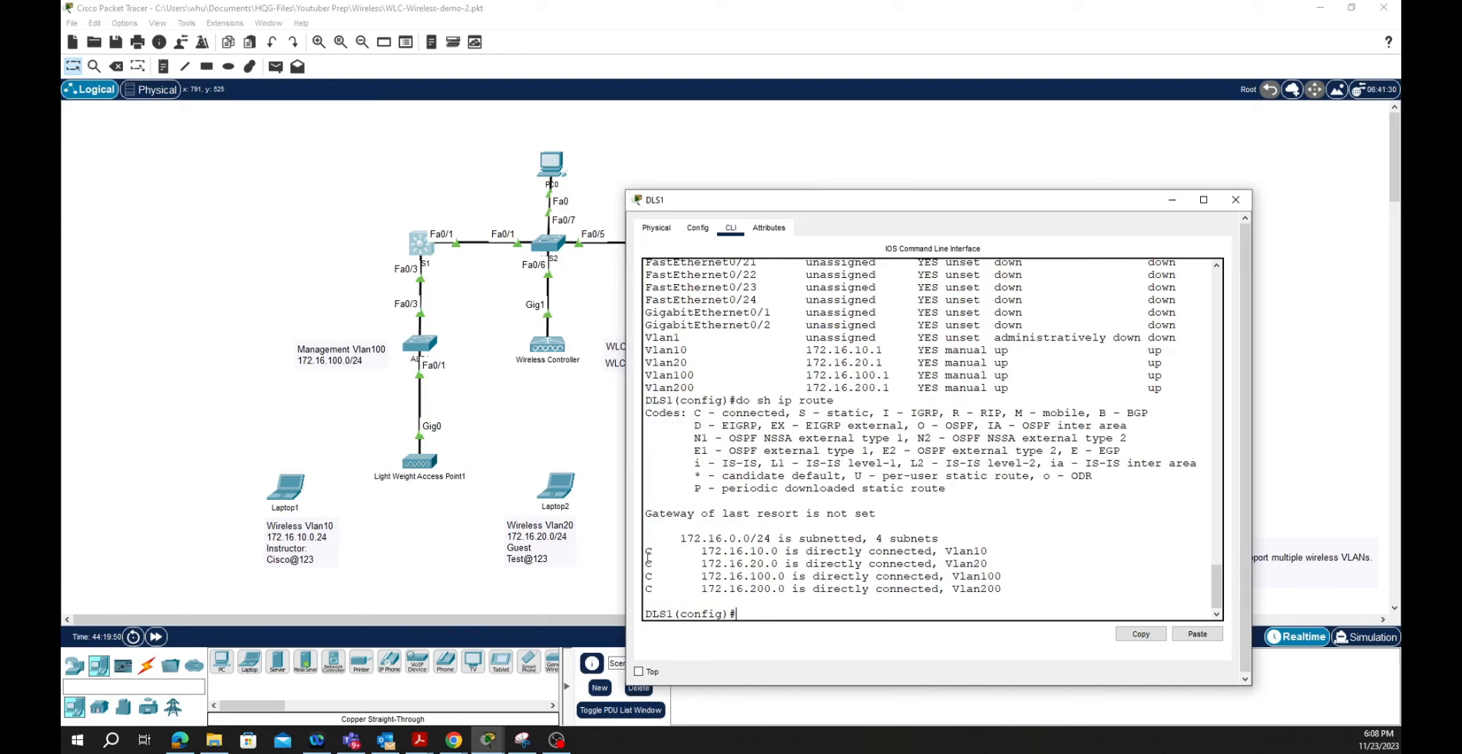
{"action": "left_click_drag", "start_coordinate": [642, 551], "coordinate": [869, 599]}
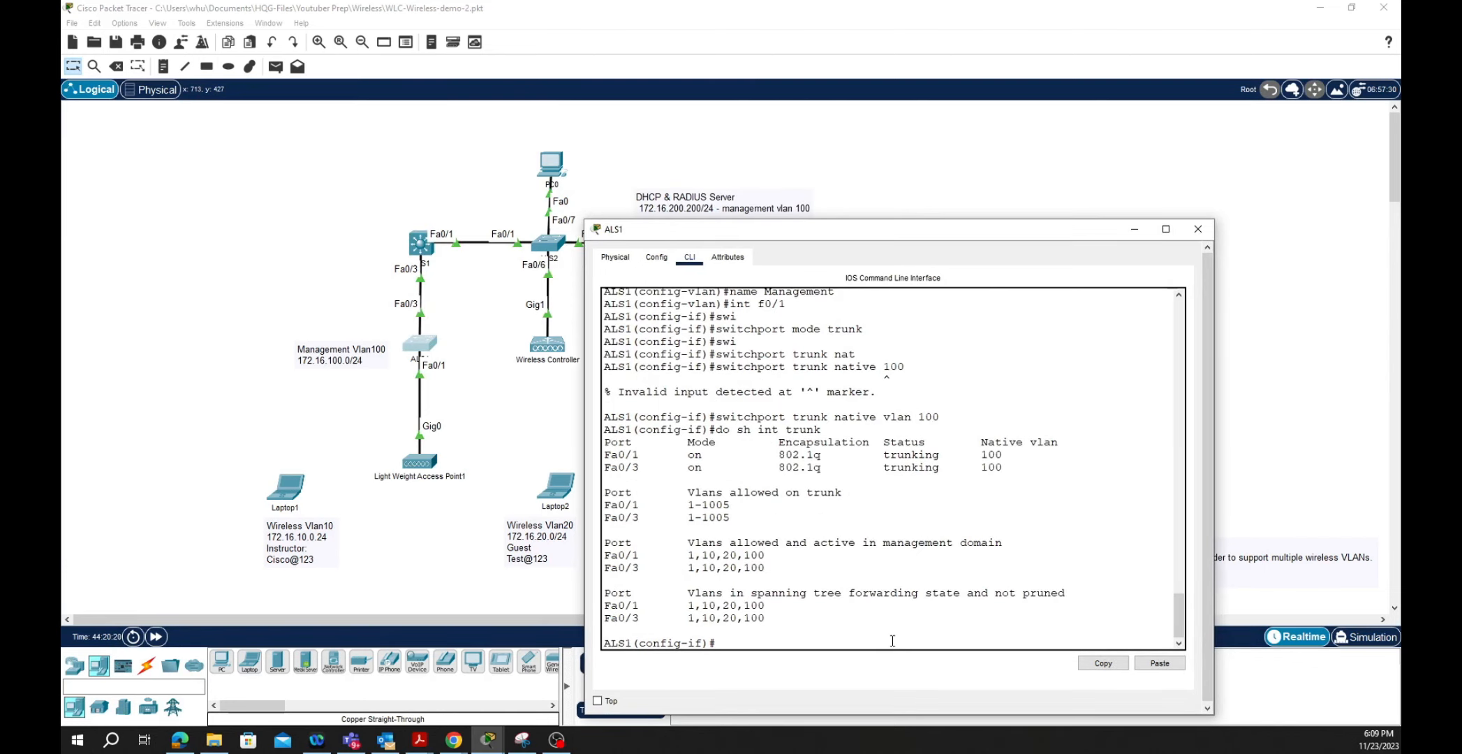
- Review ALS1's running configuration, noting the Vlan100 interface address
{"action": "type", "text": "do sh run"}
{"action": "key", "text": "Return"}
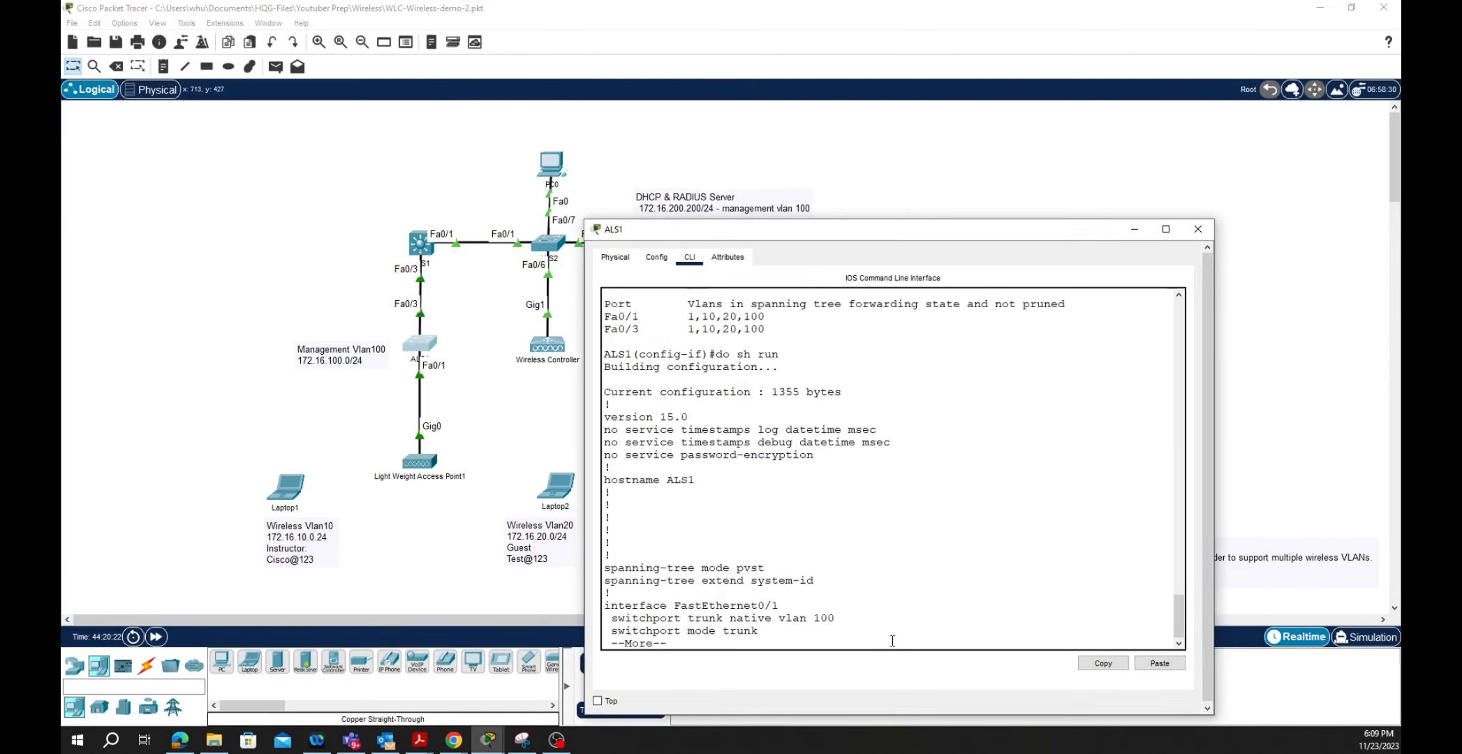
{"action": "key", "text": "space"}
{"action": "key", "text": "space"}
{"action": "key", "text": "space"}
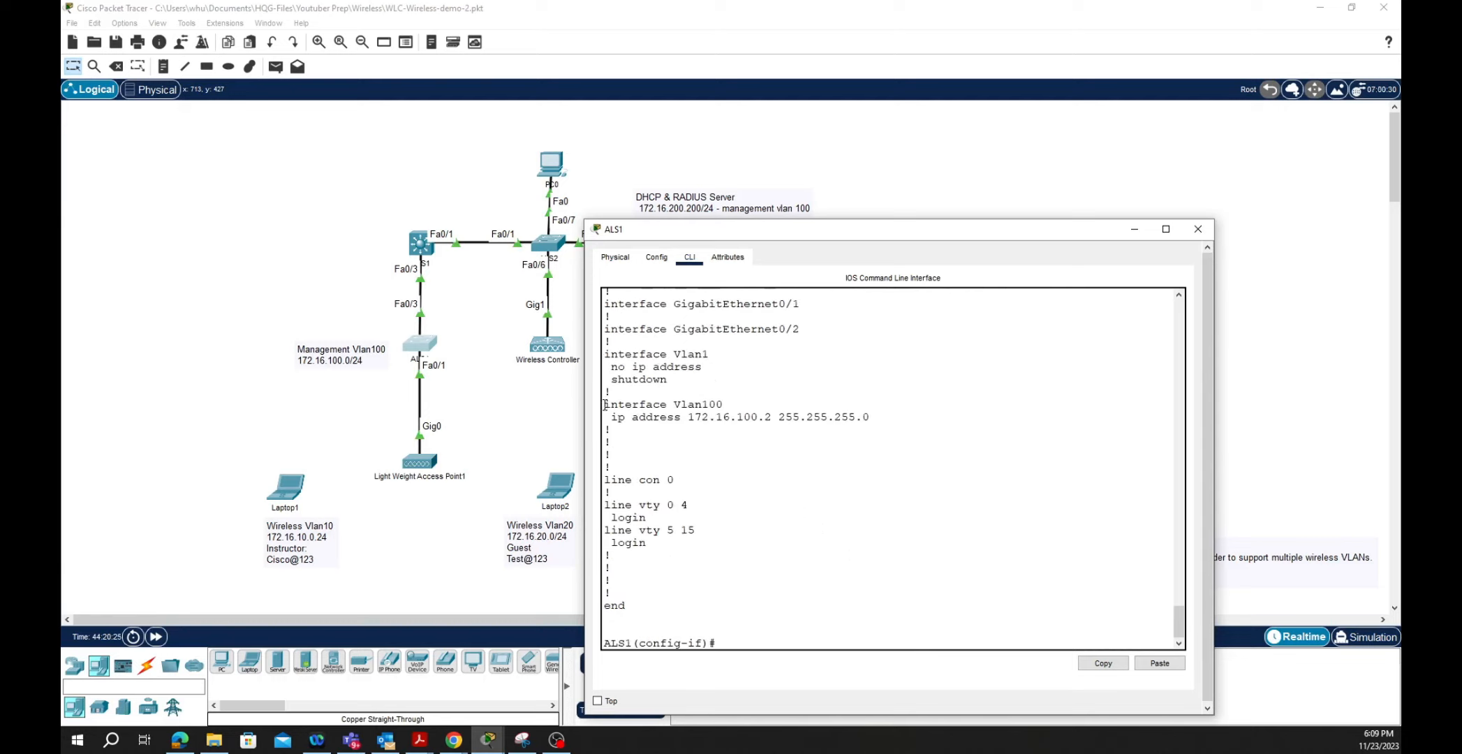
{"action": "left_click_drag", "start_coordinate": [604, 405], "coordinate": [874, 419]}
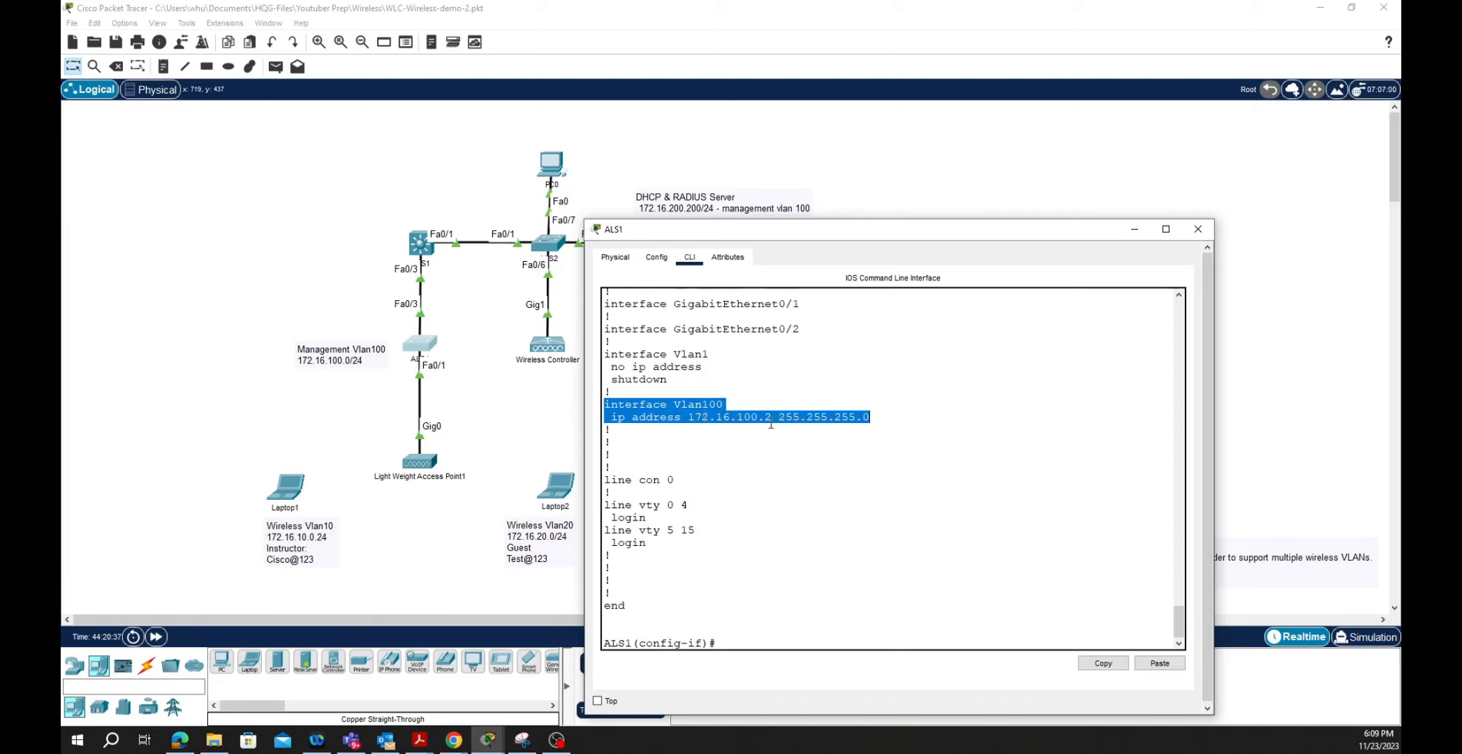
{"action": "left_click", "coordinate": [732, 640]}
- Set ALS1's default gateway to 172.16.100.1, end configuration, and return to the topology
{"action": "type", "text": "e"}
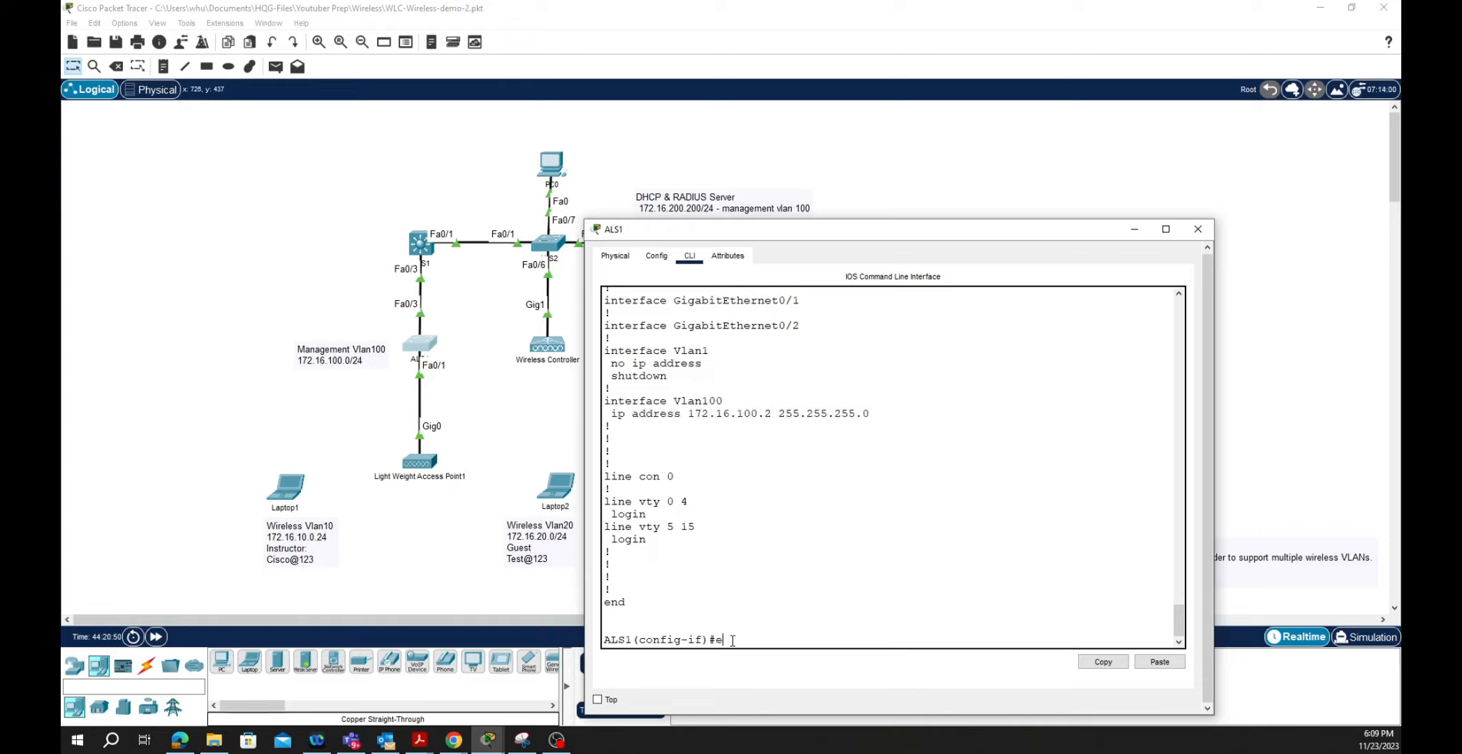
{"action": "type", "text": "xit"}
{"action": "key", "text": "Return"}
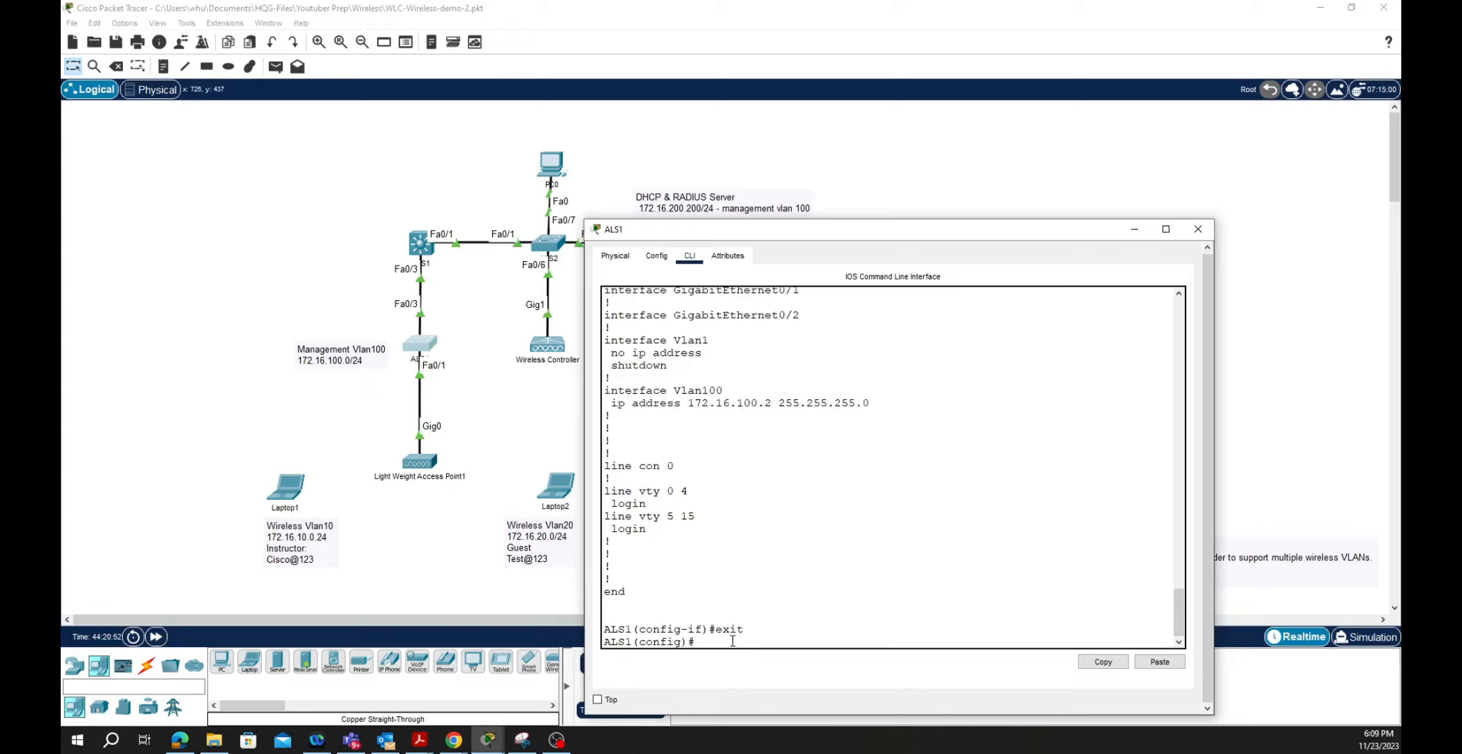
{"action": "type", "text": "ip defaul"}
{"action": "key", "text": "Tab"}
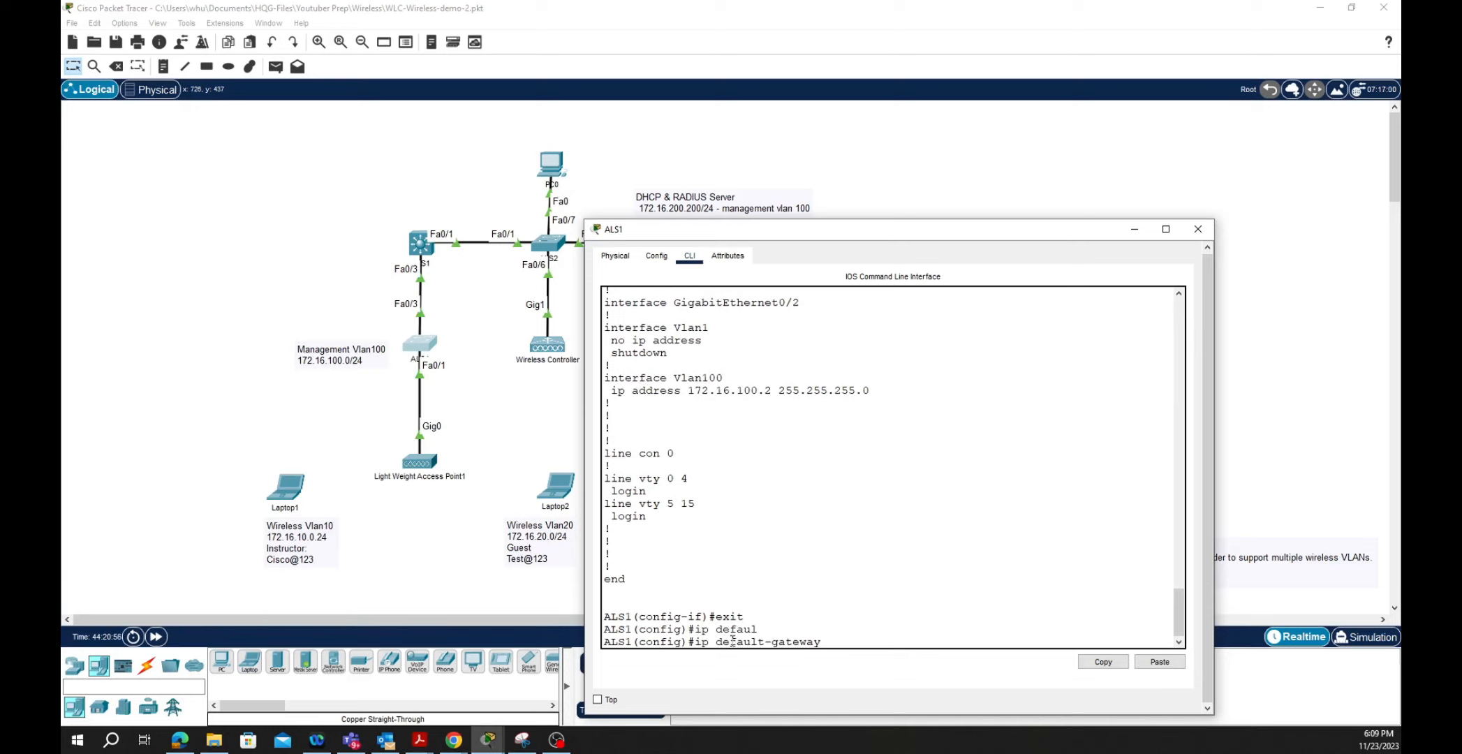
{"action": "type", "text": "172.16.100.1"}
{"action": "key", "text": "Return"}
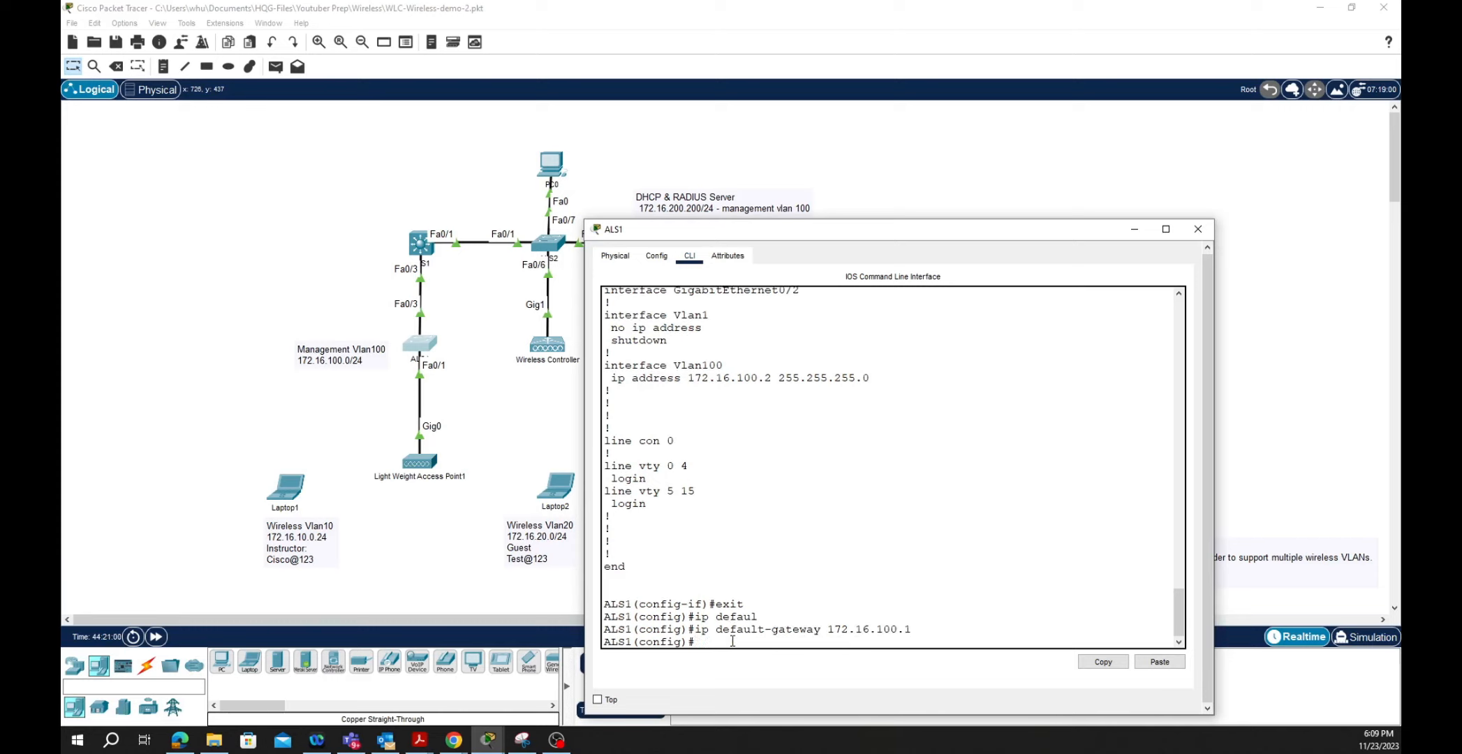
{"action": "type", "text": "end"}
{"action": "key", "text": "Return"}
{"action": "key", "text": "Return"}
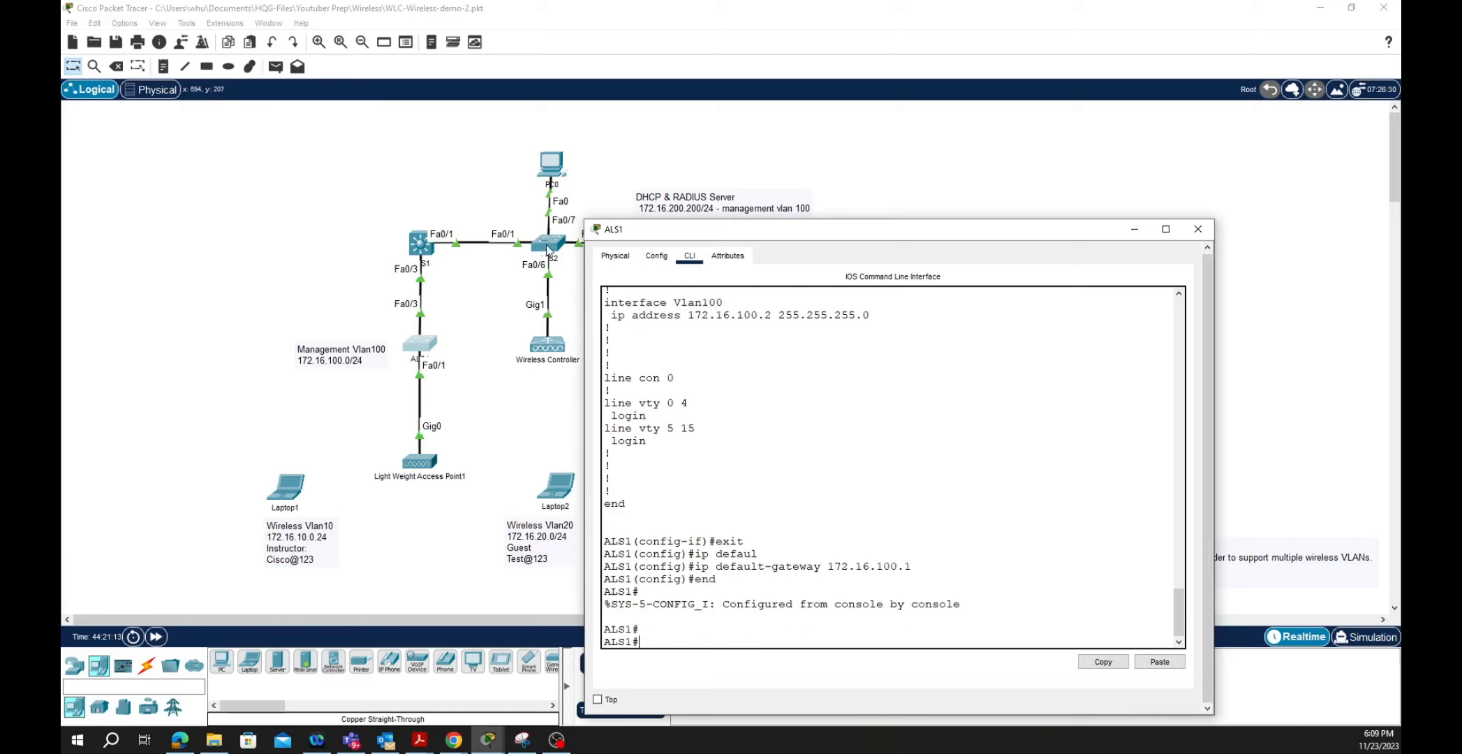
{"action": "left_click", "coordinate": [595, 173]}
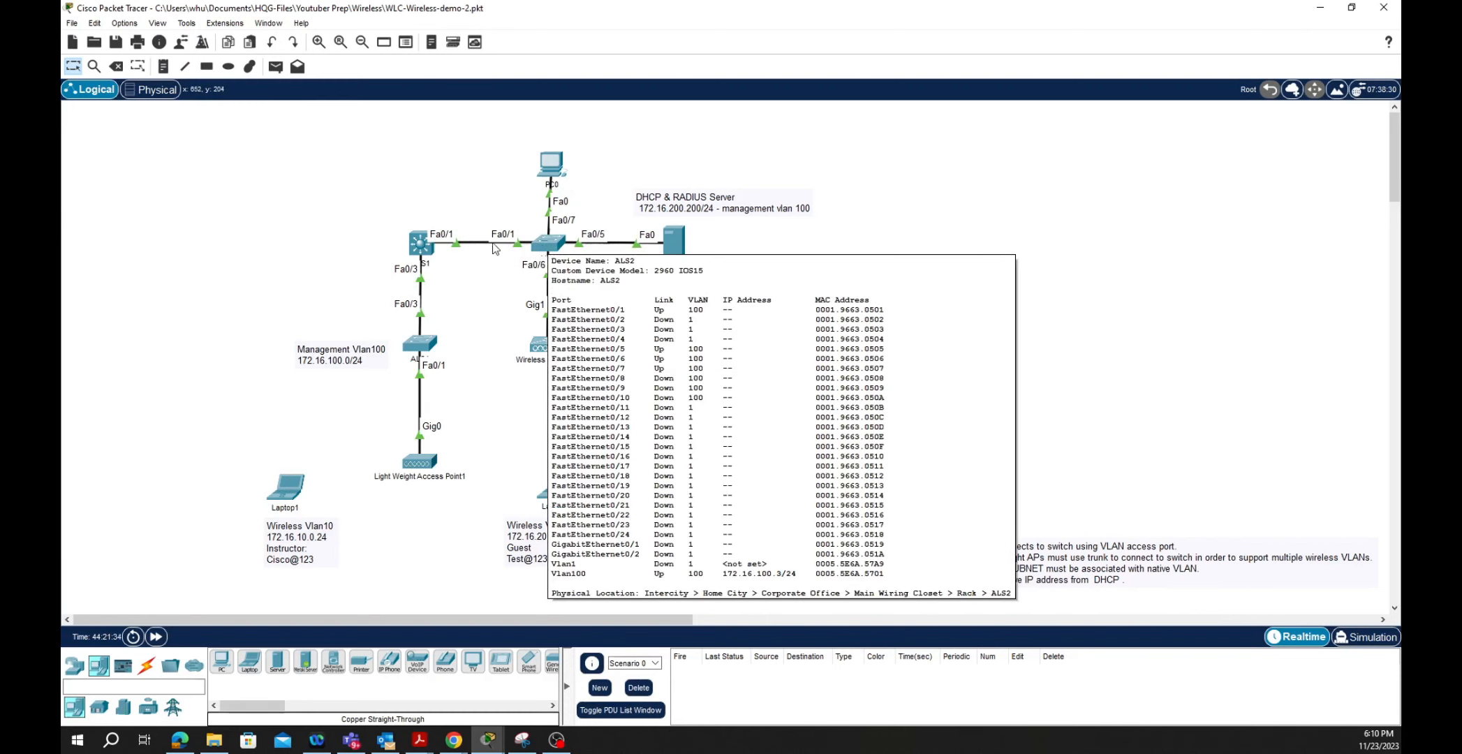
- On DLS1, make interface Fa0/1 an access port
{"action": "left_click", "coordinate": [548, 248]}
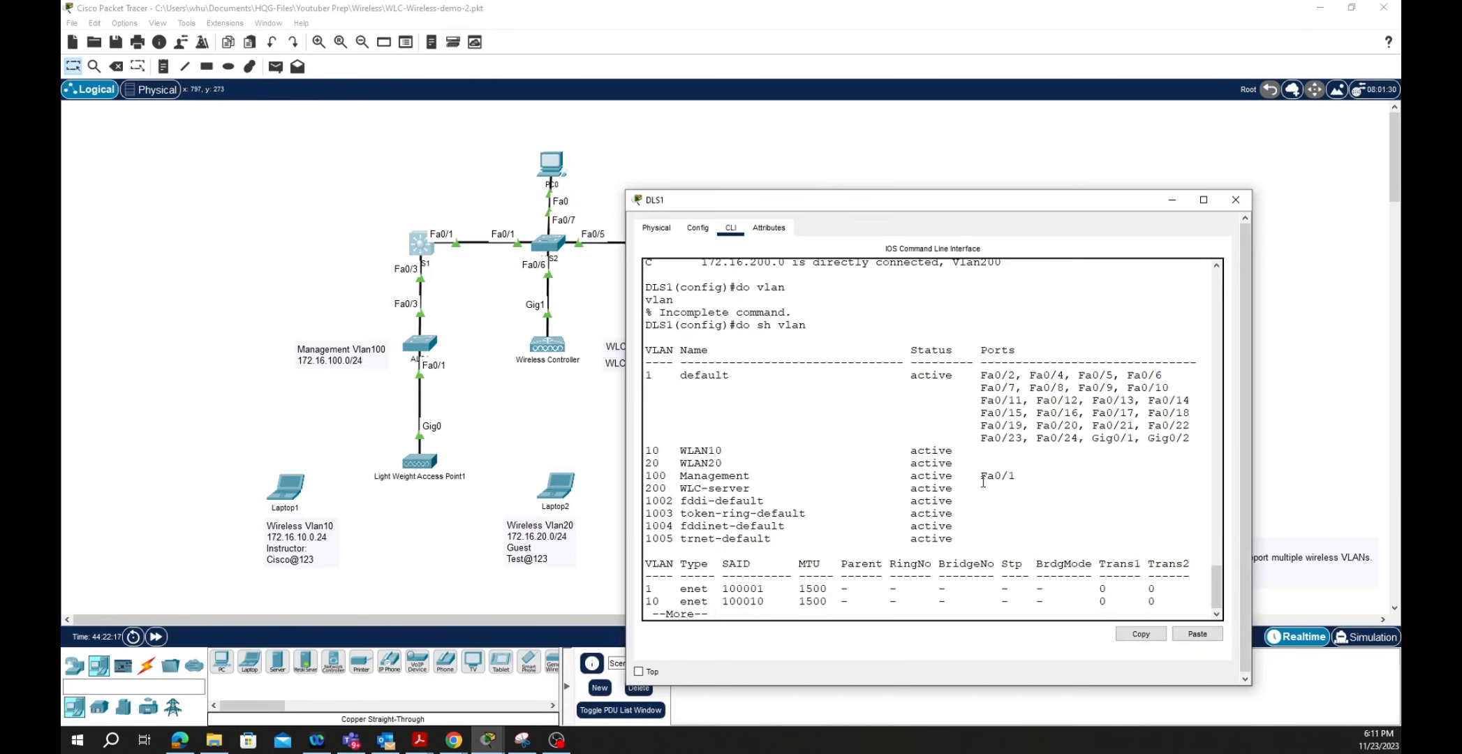
{"action": "key", "text": "q"}
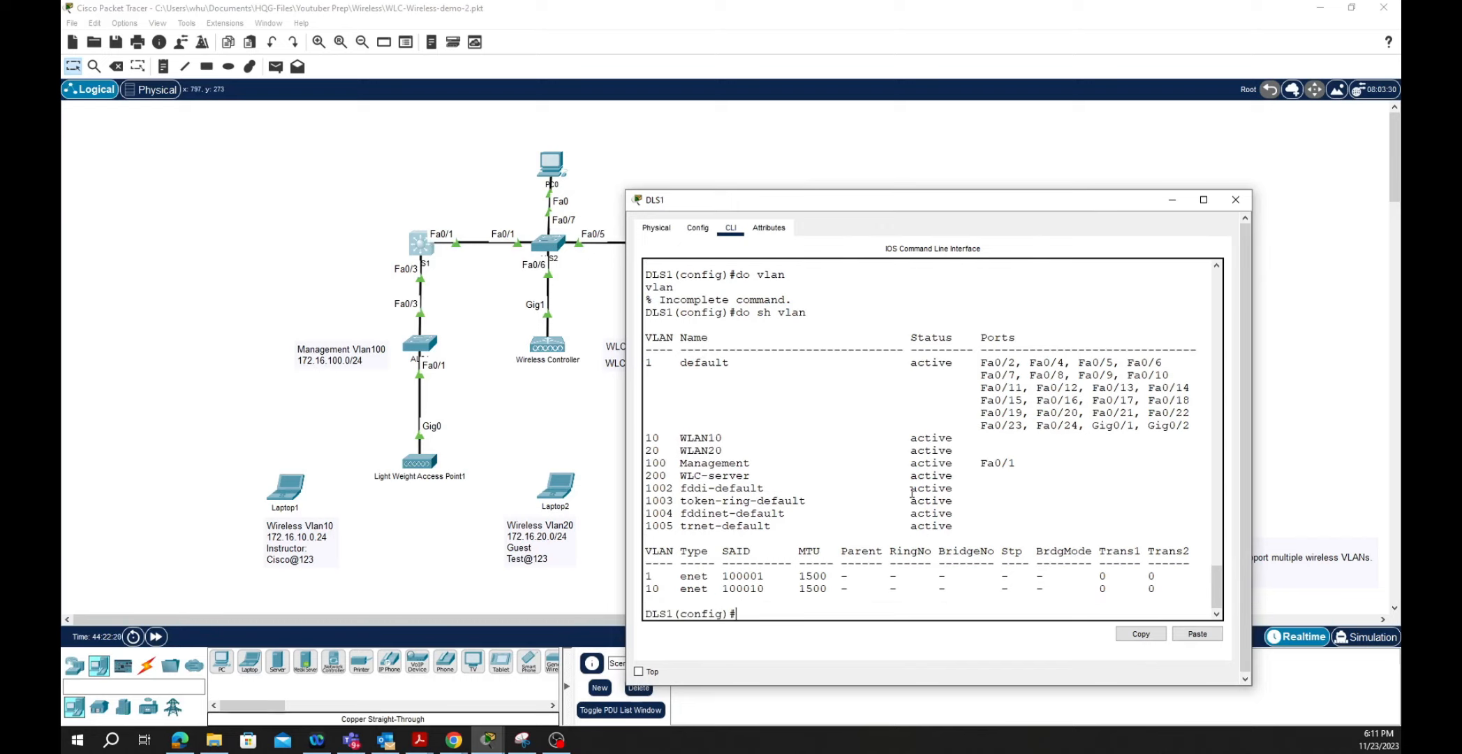
{"action": "type", "text": "int f0/1"}
{"action": "key", "text": "Return"}
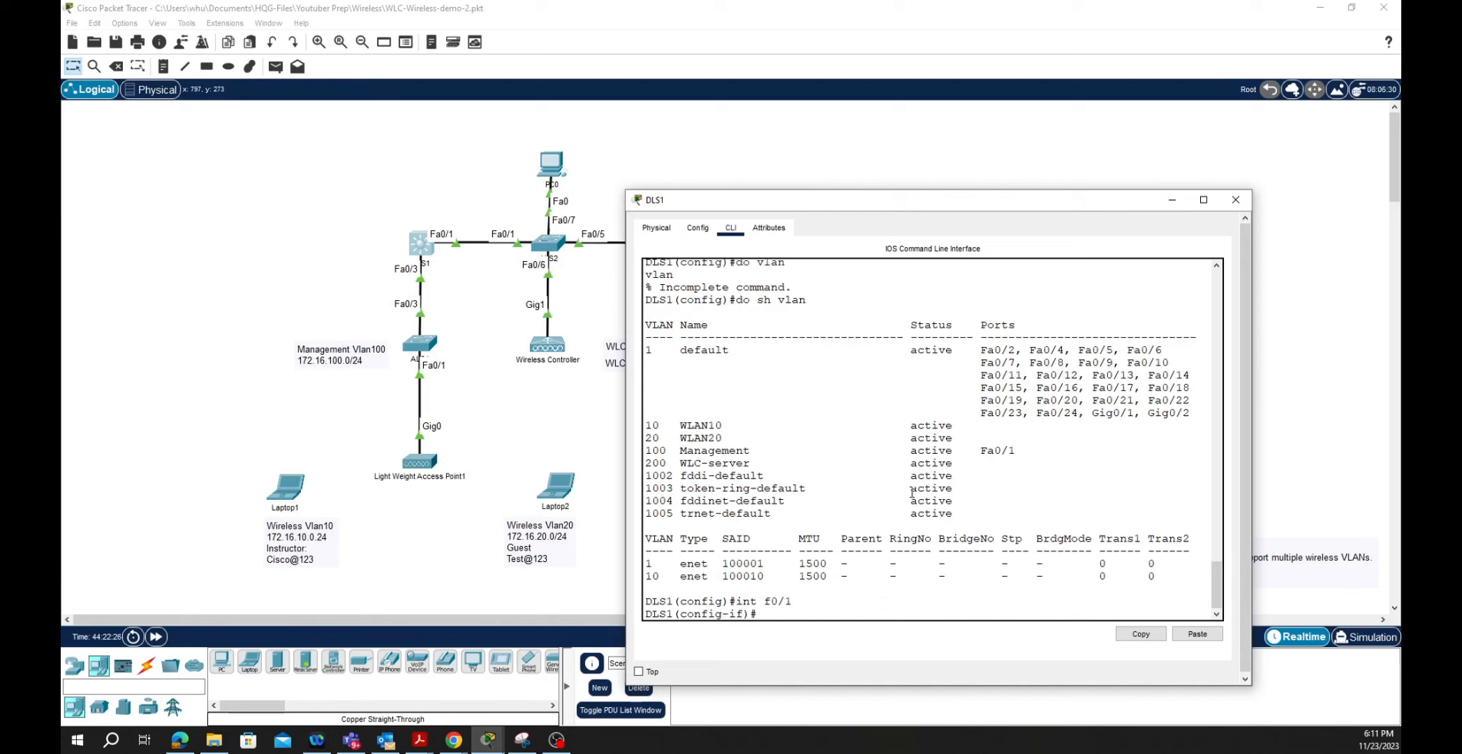
{"action": "type", "text": "swi"}
{"action": "key", "text": "Tab"}
{"action": "type", "text": "mode"}
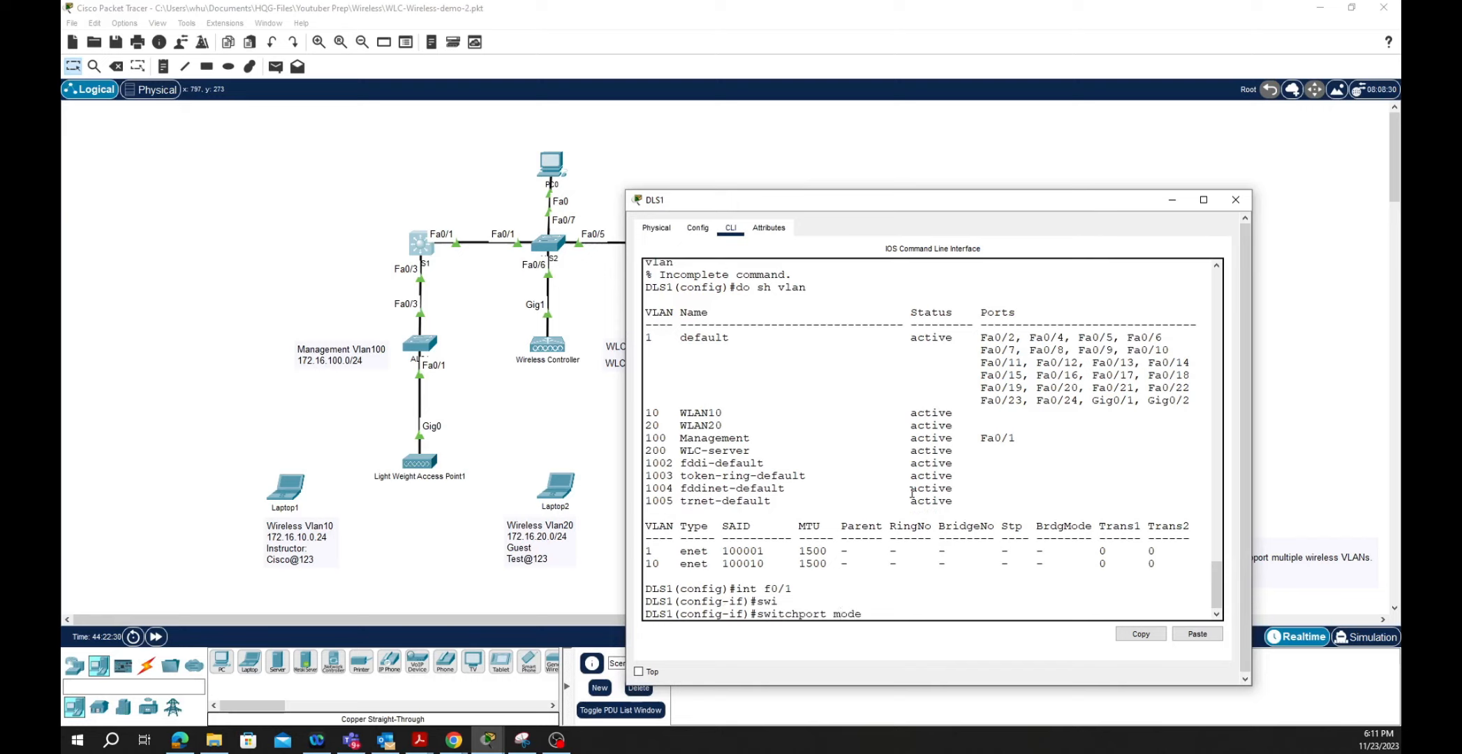
{"action": "type", "text": " acc"}
{"action": "key", "text": "Tab"}
{"action": "key", "text": "Return"}
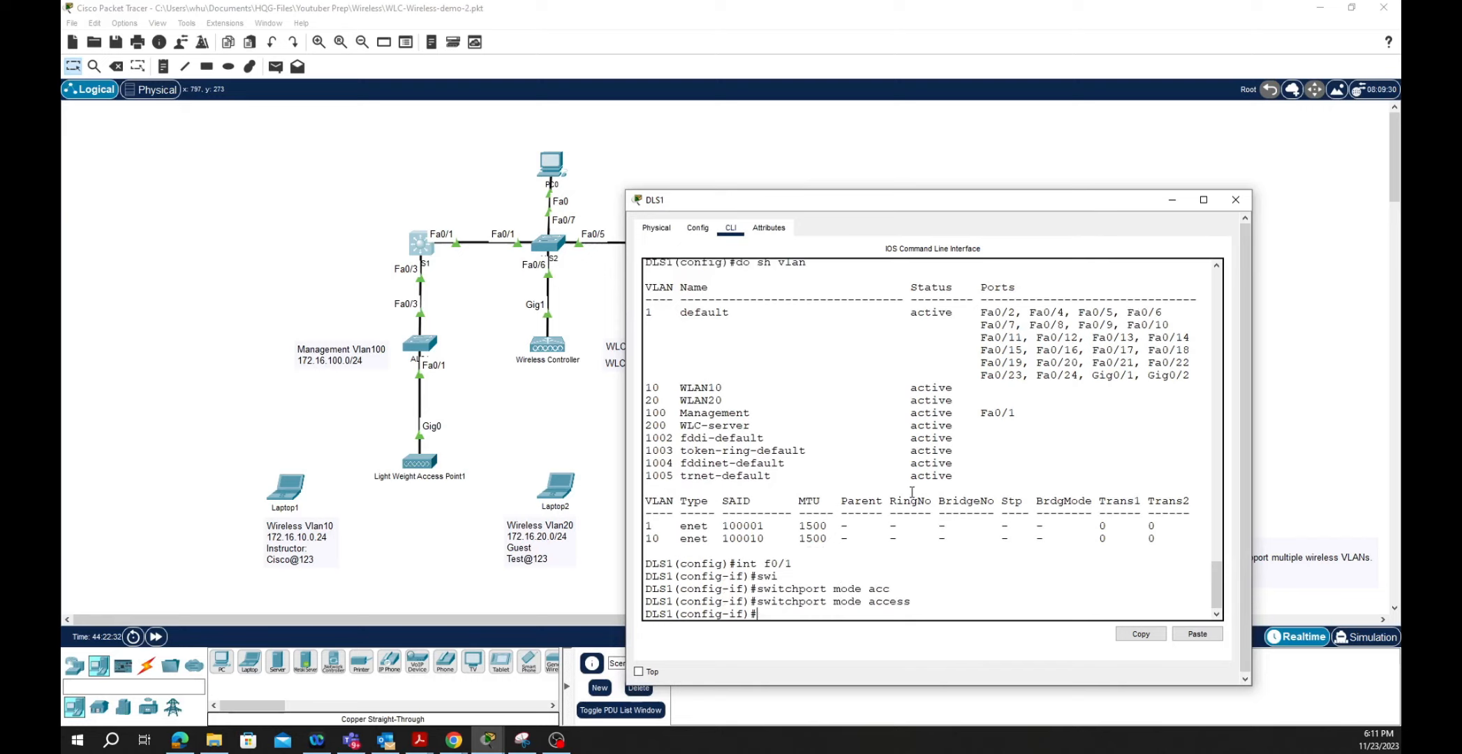
- Assign DLS1's Fa0/1 to access VLAN 200, then bring up ALS2's CLI
{"action": "type", "text": "swi"}
{"action": "key", "text": "Tab"}
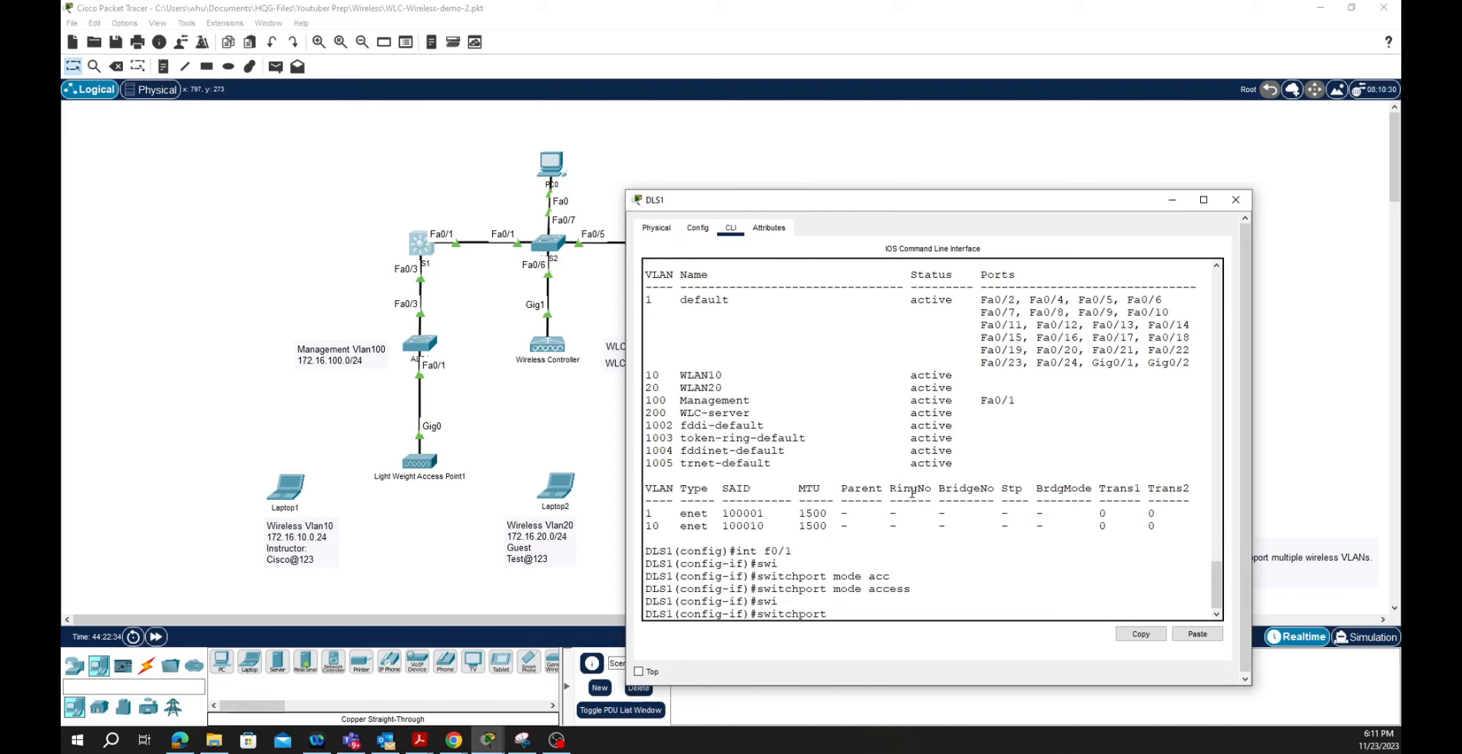
{"action": "type", "text": "acc"}
{"action": "key", "text": "Tab"}
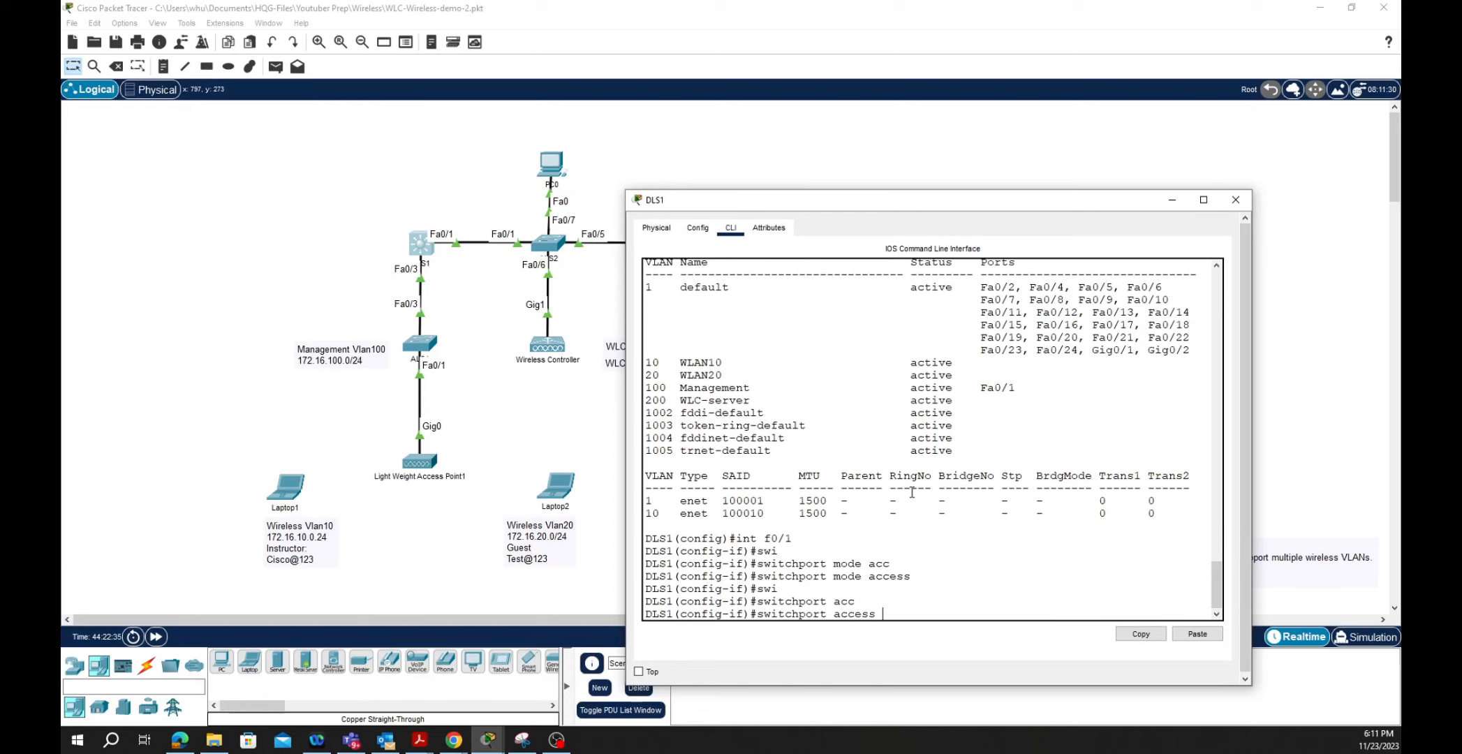
{"action": "type", "text": "vlan 200"}
{"action": "key", "text": "BackSpace"}
{"action": "key", "text": "Return"}
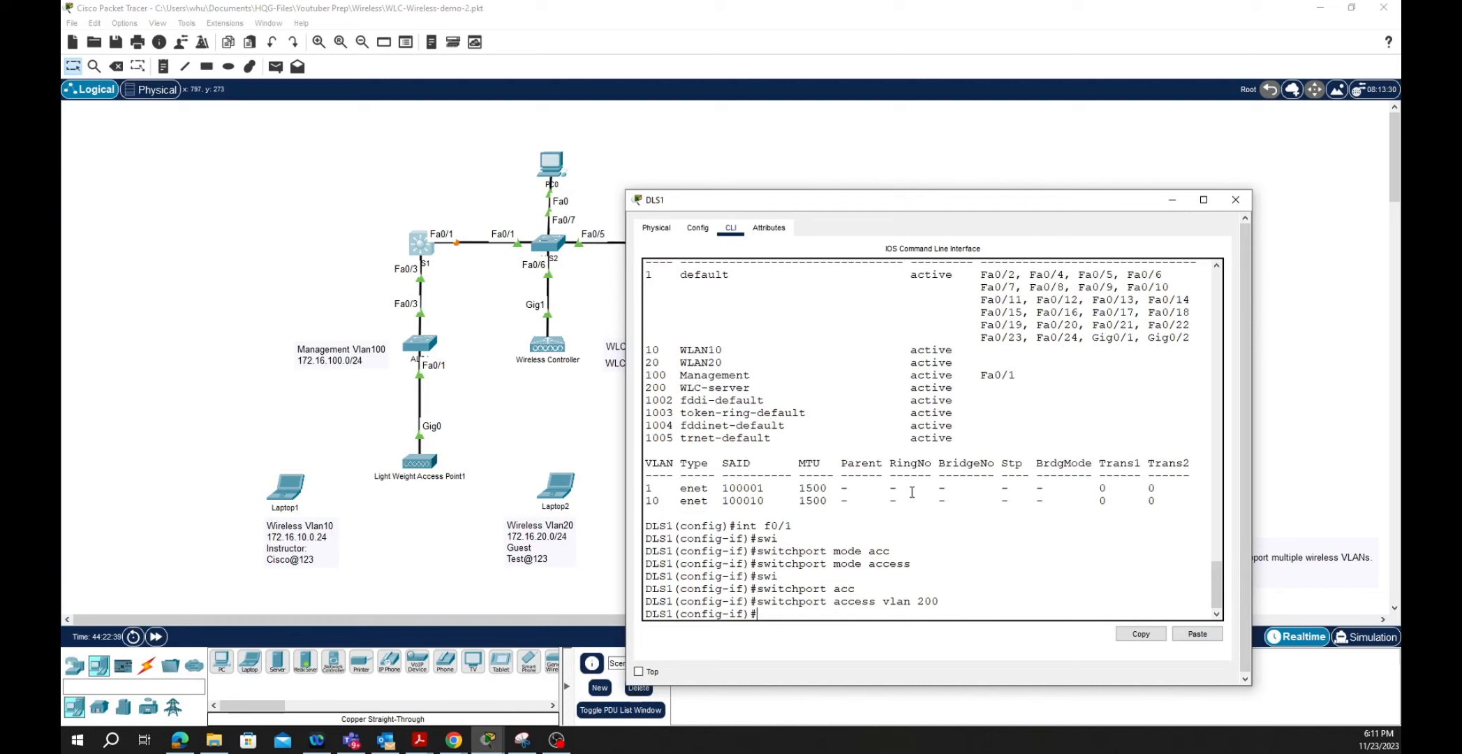
{"action": "left_click", "coordinate": [552, 248]}
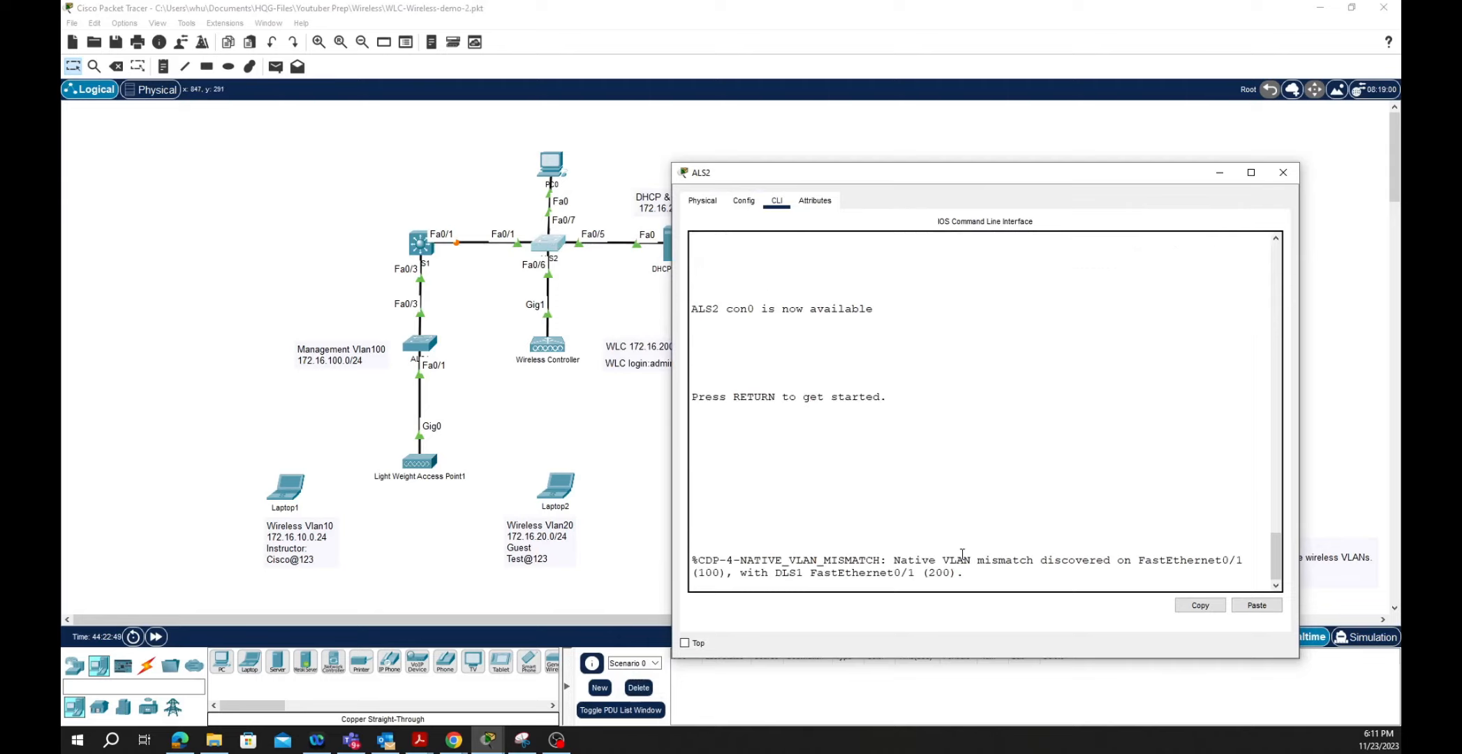
- On ALS2, enter configuration mode and create VLAN 200 named WLC-Server
{"action": "key", "text": "Return"}
{"action": "key", "text": "Return"}
{"action": "key", "text": "Return"}
{"action": "type", "text": "en"}
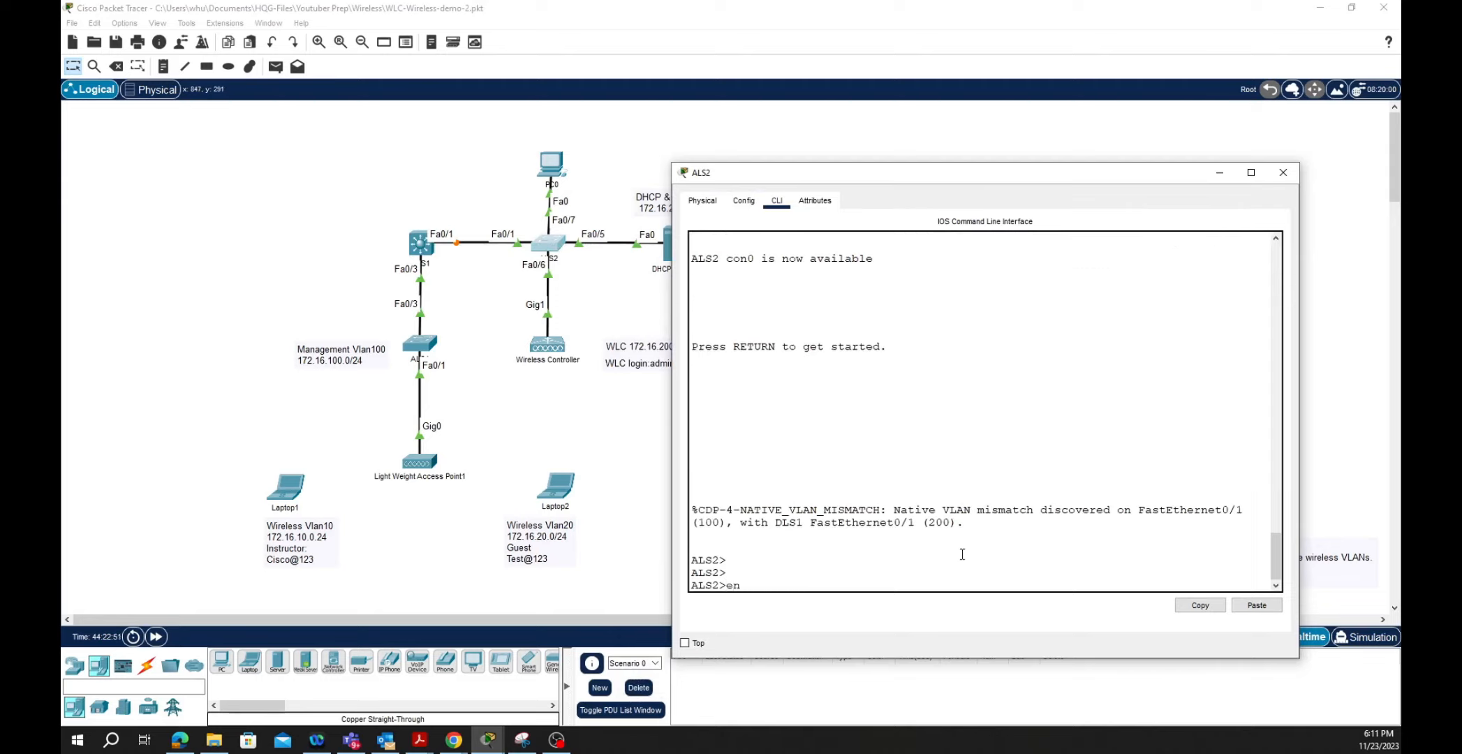
{"action": "key", "text": "Return"}
{"action": "key", "text": "Return"}
{"action": "type", "text": "conf t"}
{"action": "key", "text": "Return"}
{"action": "type", "text": "vlan 200"}
{"action": "key", "text": "Return"}
{"action": "type", "text": "name WLC-Server"}
{"action": "key", "text": "Return"}
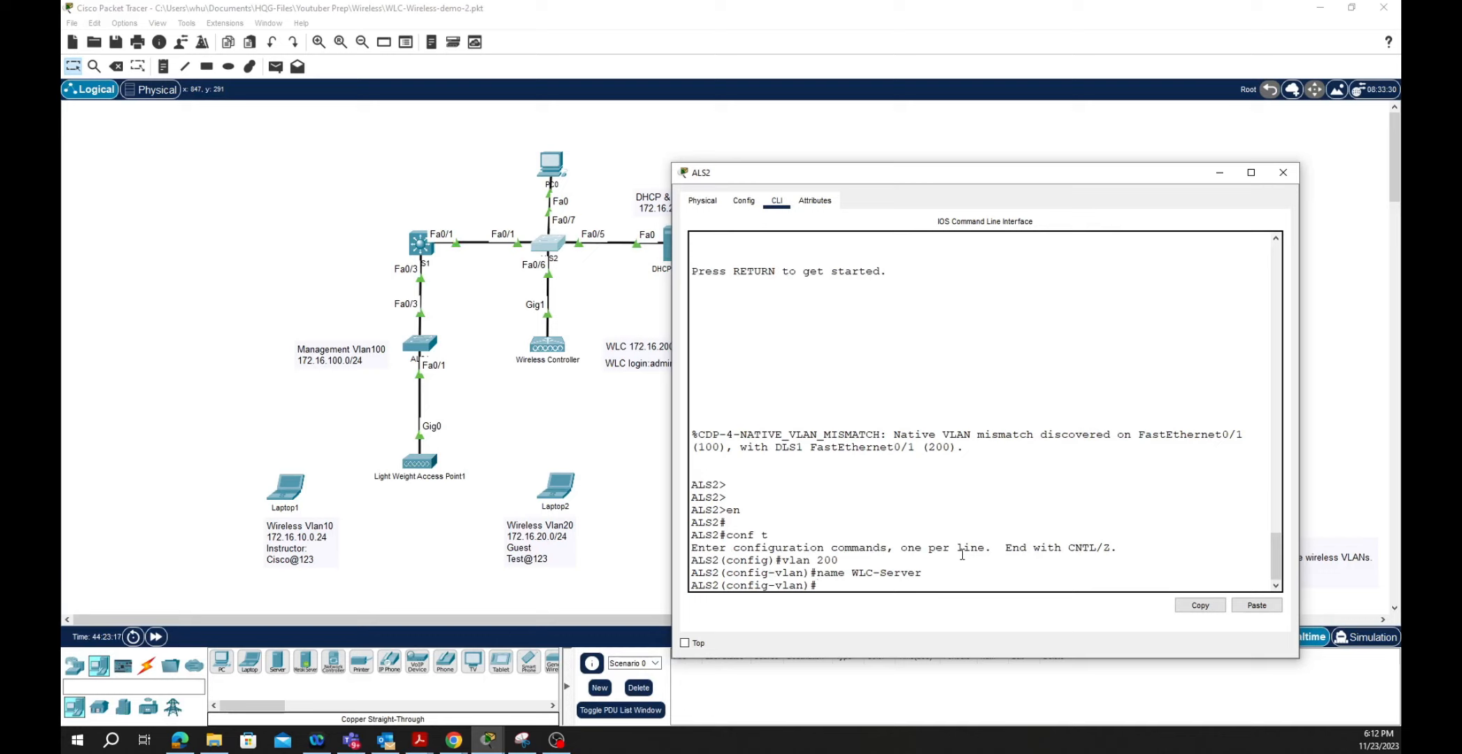
- Configure Fa0/1 for VLAN 200 and give Vlan200 the address 172.16.200.2 255.255.255.0
{"action": "type", "text": "int f0/1"}
{"action": "key", "text": "Return"}
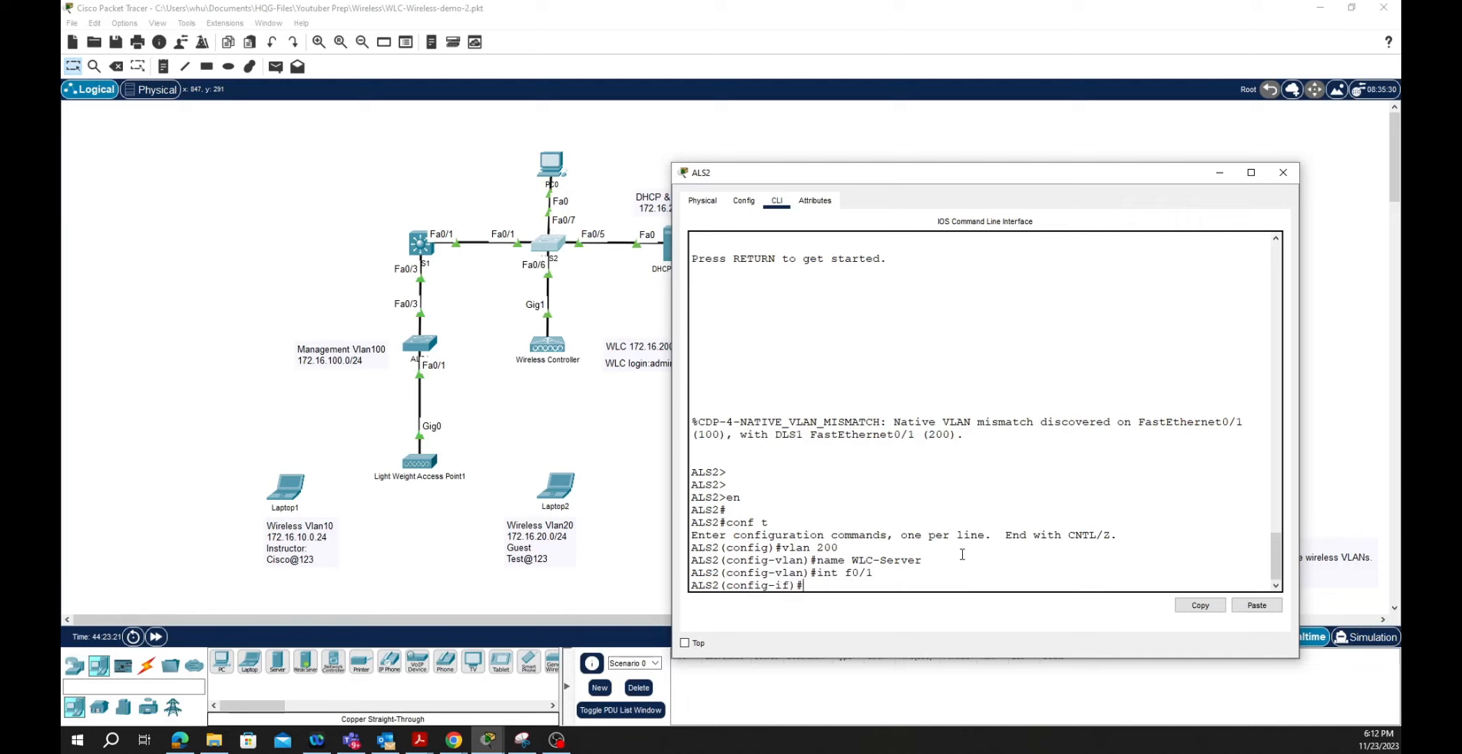
{"action": "type", "text": "swi"}
{"action": "key", "text": "Tab"}
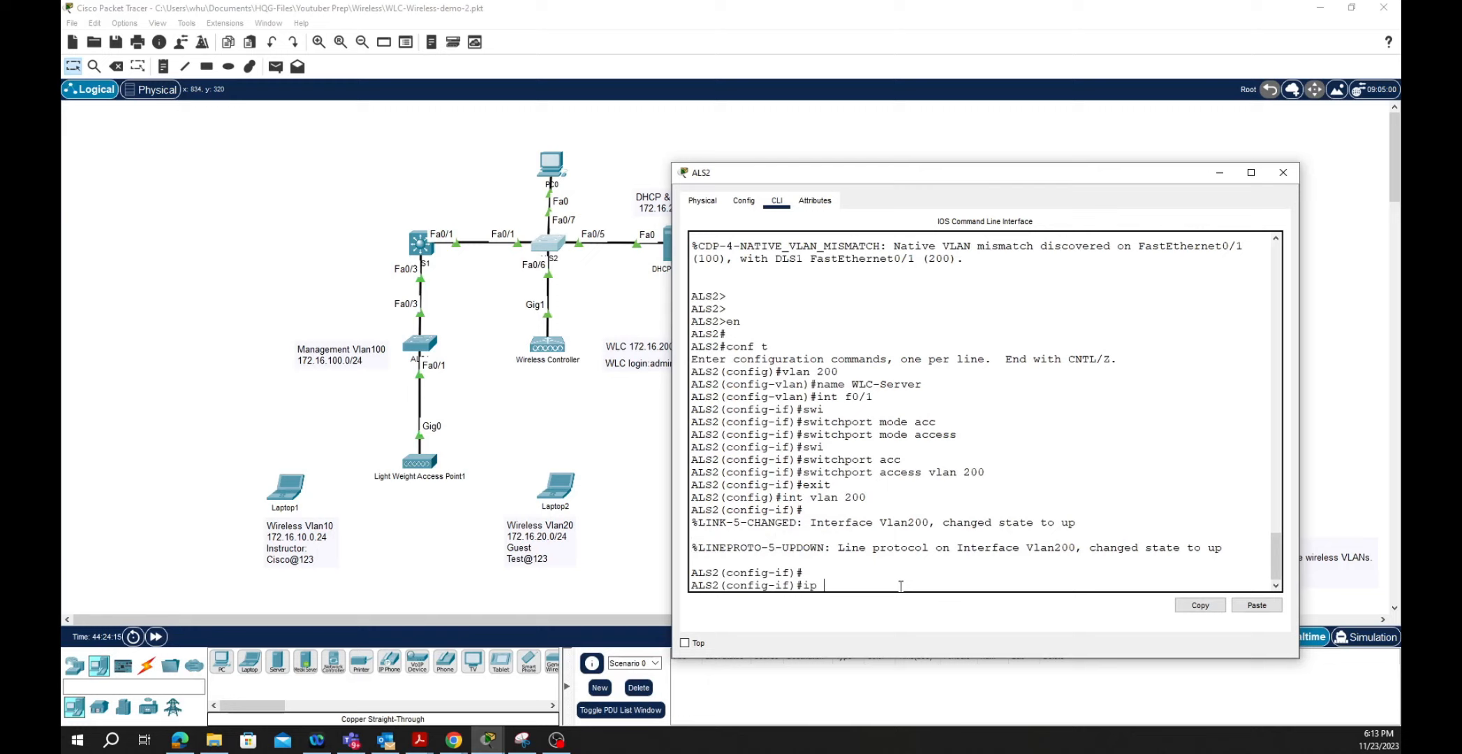
{"action": "type", "text": "add"}
{"action": "key", "text": "Tab"}
{"action": "type", "text": "172"}
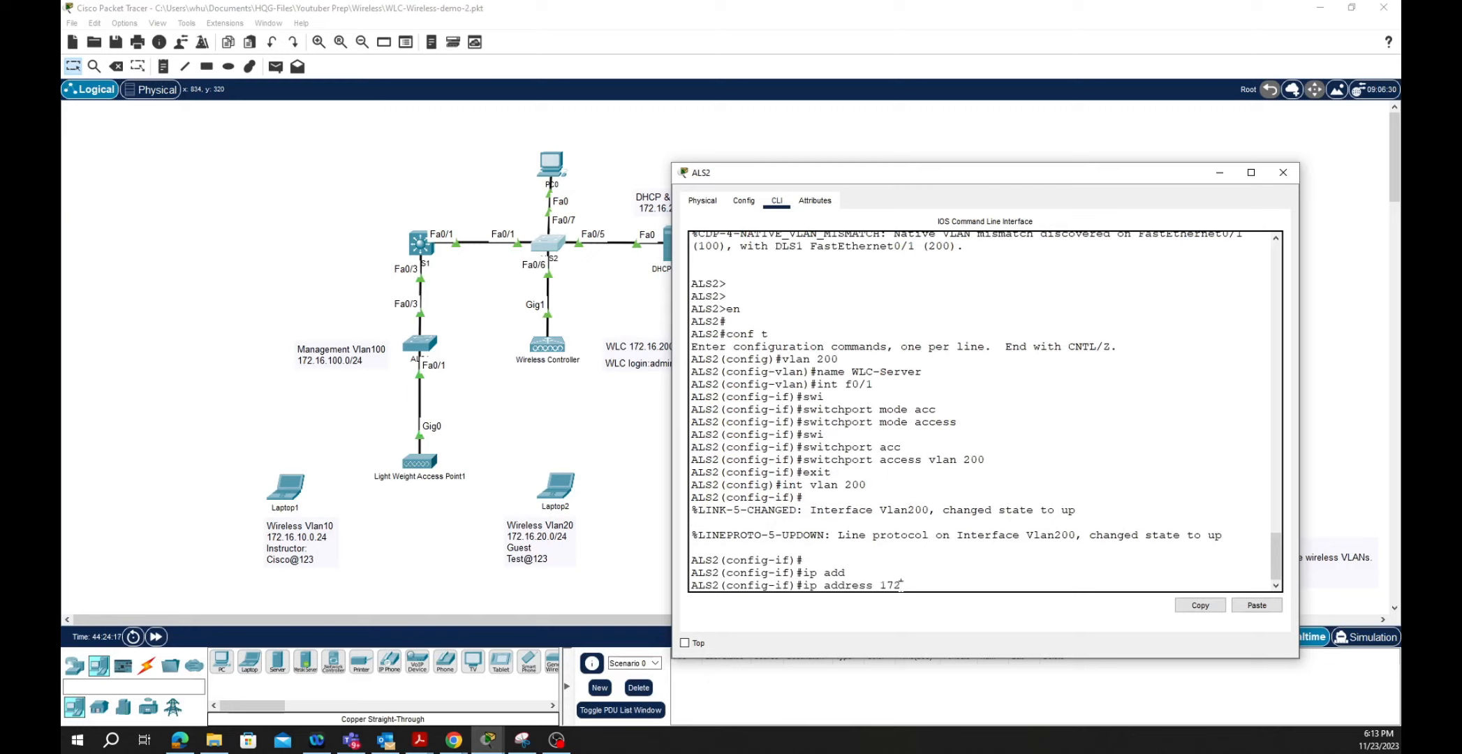
{"action": "type", "text": ".16.200.2 255.255.255.0"}
{"action": "key", "text": "Return"}
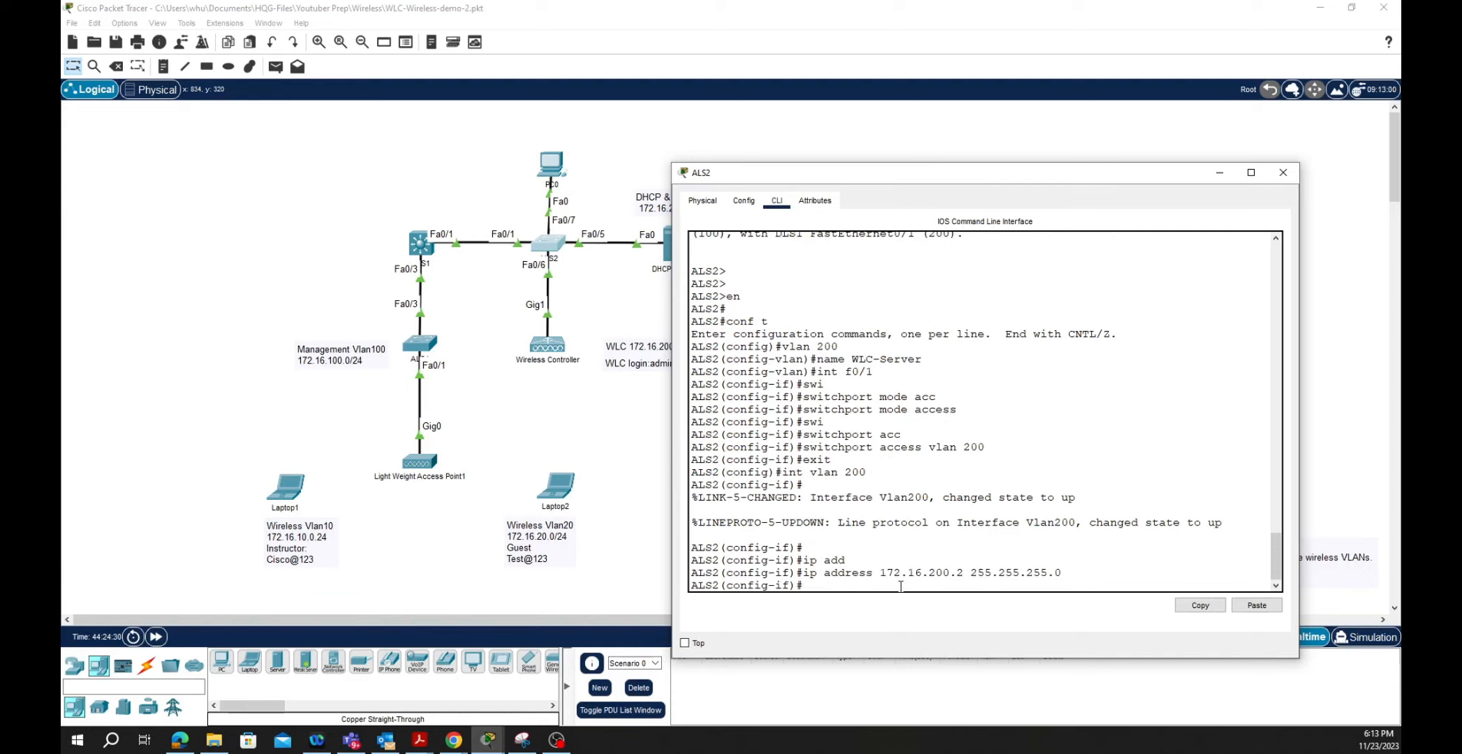
- Set ALS2's default gateway to 172.16.200.1
{"action": "type", "text": "exit"}
{"action": "key", "text": "Return"}
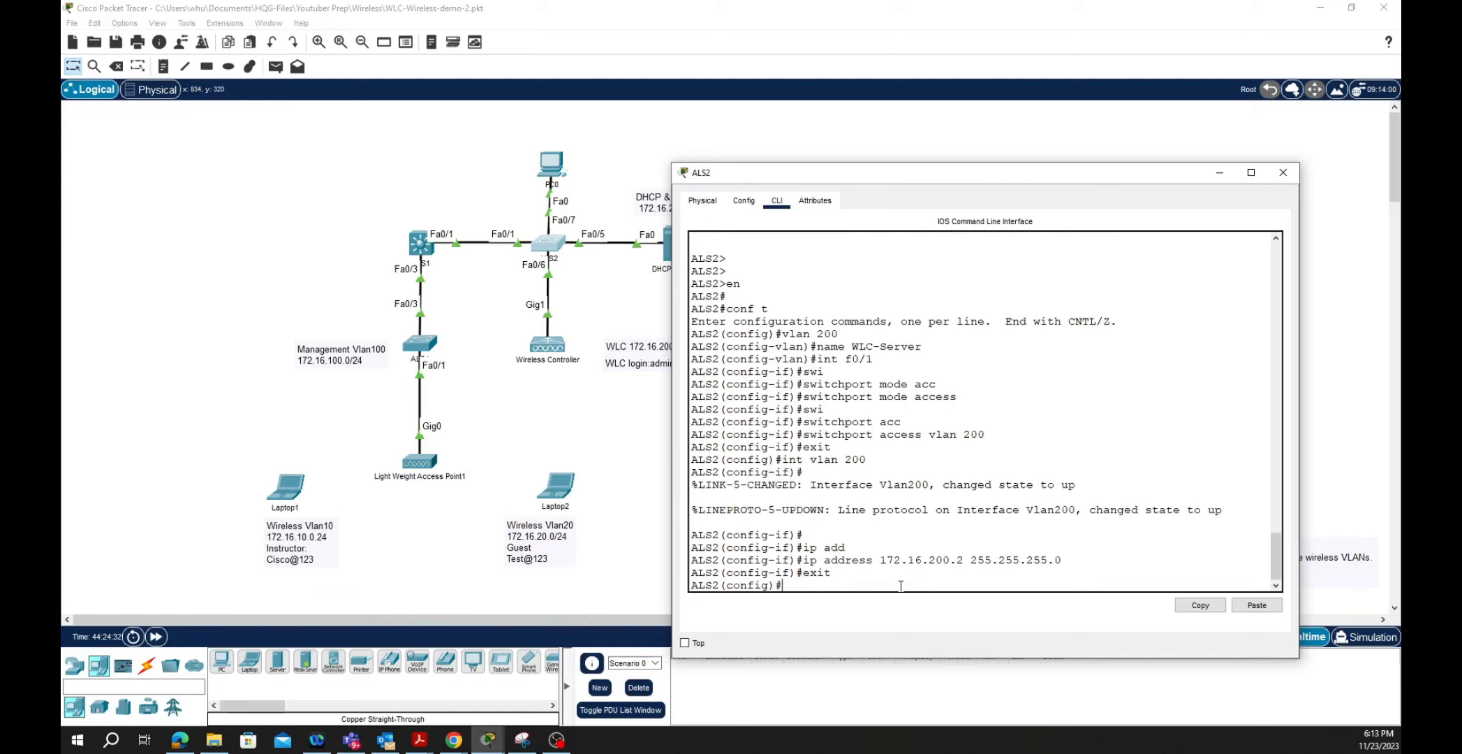
{"action": "type", "text": "ip defau"}
{"action": "key", "text": "Tab"}
{"action": "type", "text": "172.16.200"}
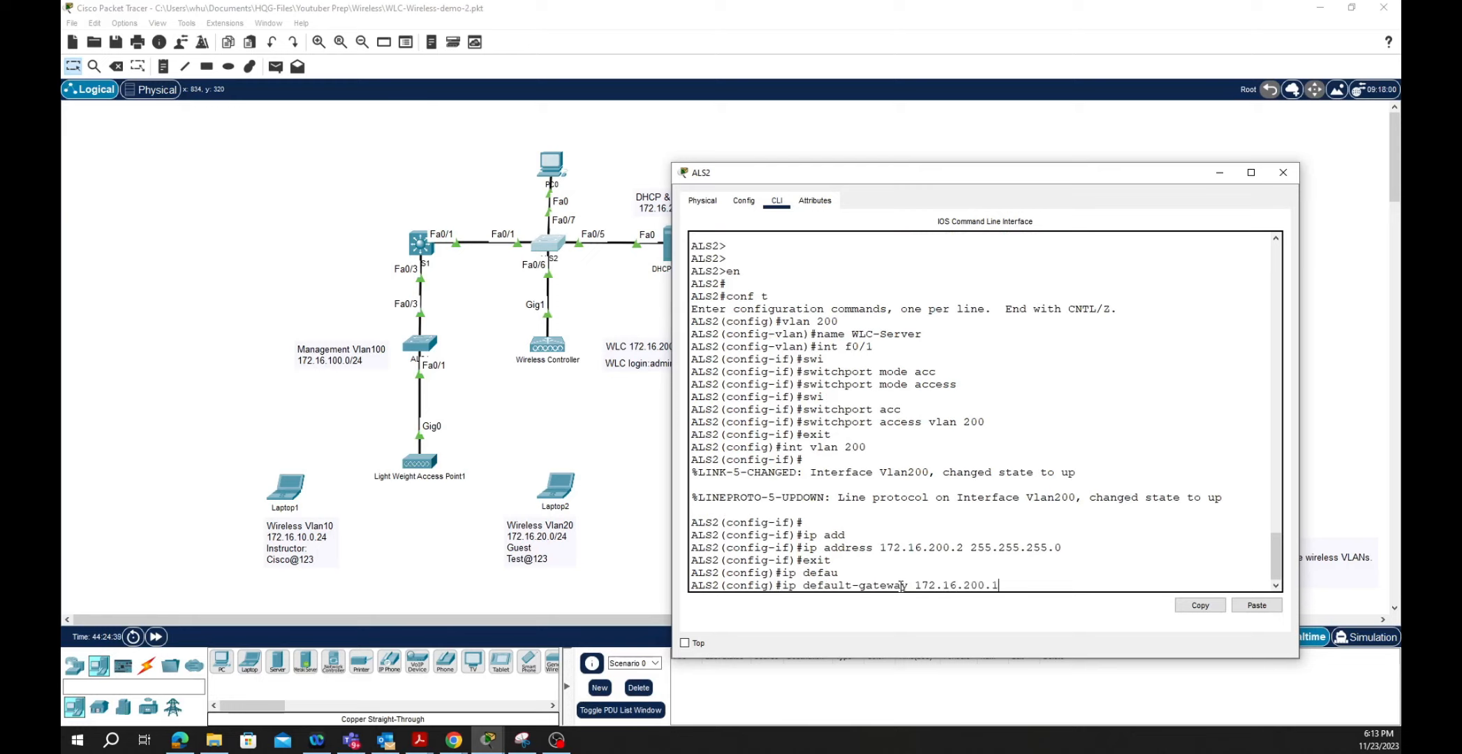
{"action": "type", "text": ".1"}
{"action": "key", "text": "Return"}
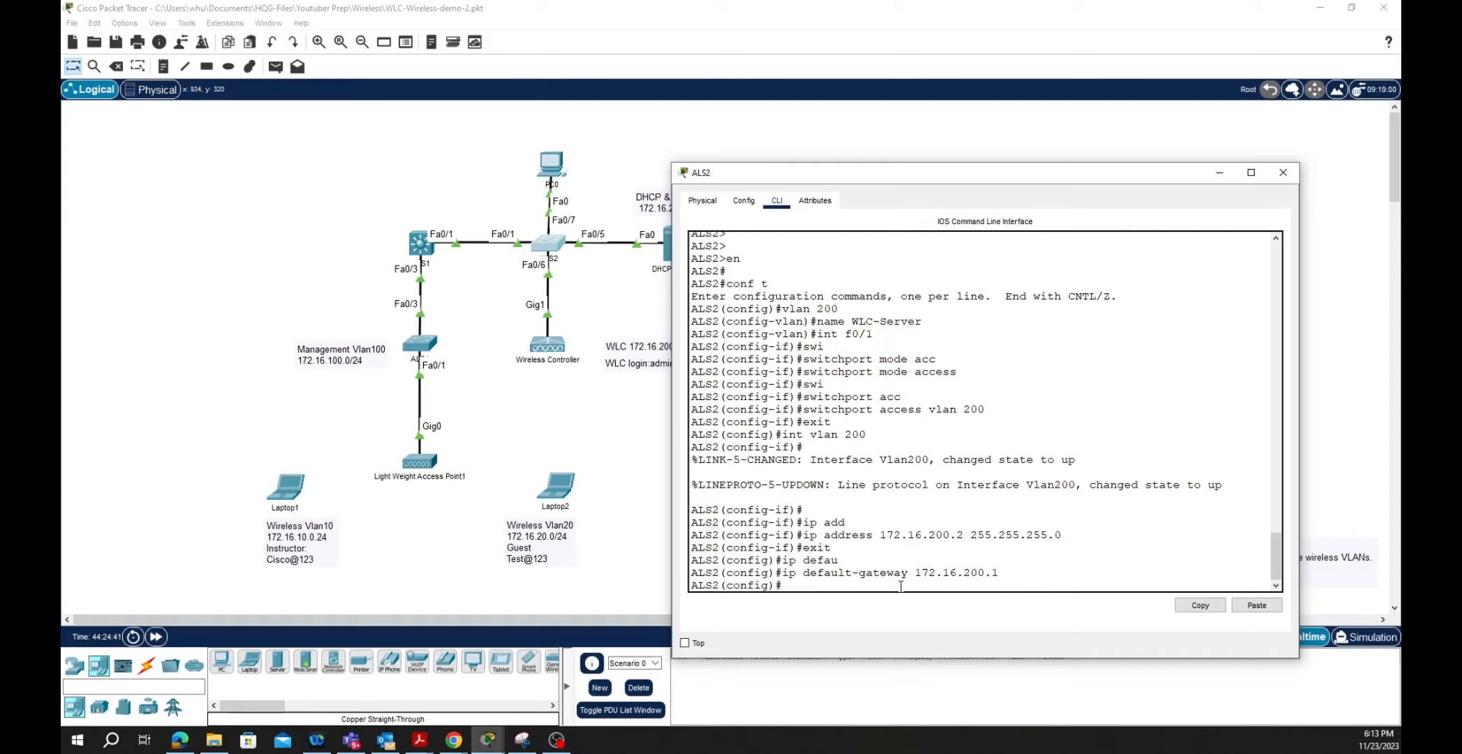
- Make ports Fa0/5–10 access ports in VLAN 200
{"action": "type", "text": "int range fa0/5 - 10"}
{"action": "key", "text": "Return"}
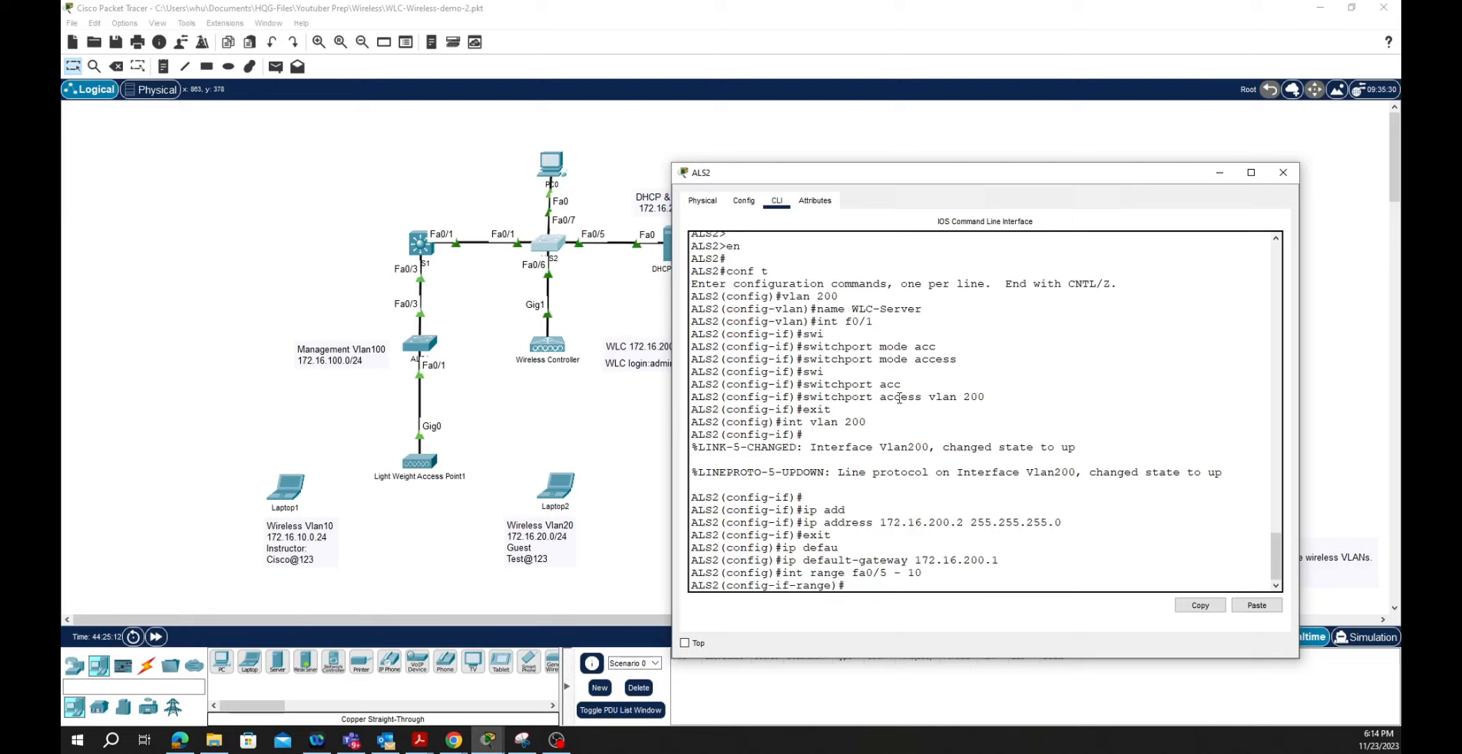
{"action": "type", "text": "swi"}
{"action": "key", "text": "Tab"}
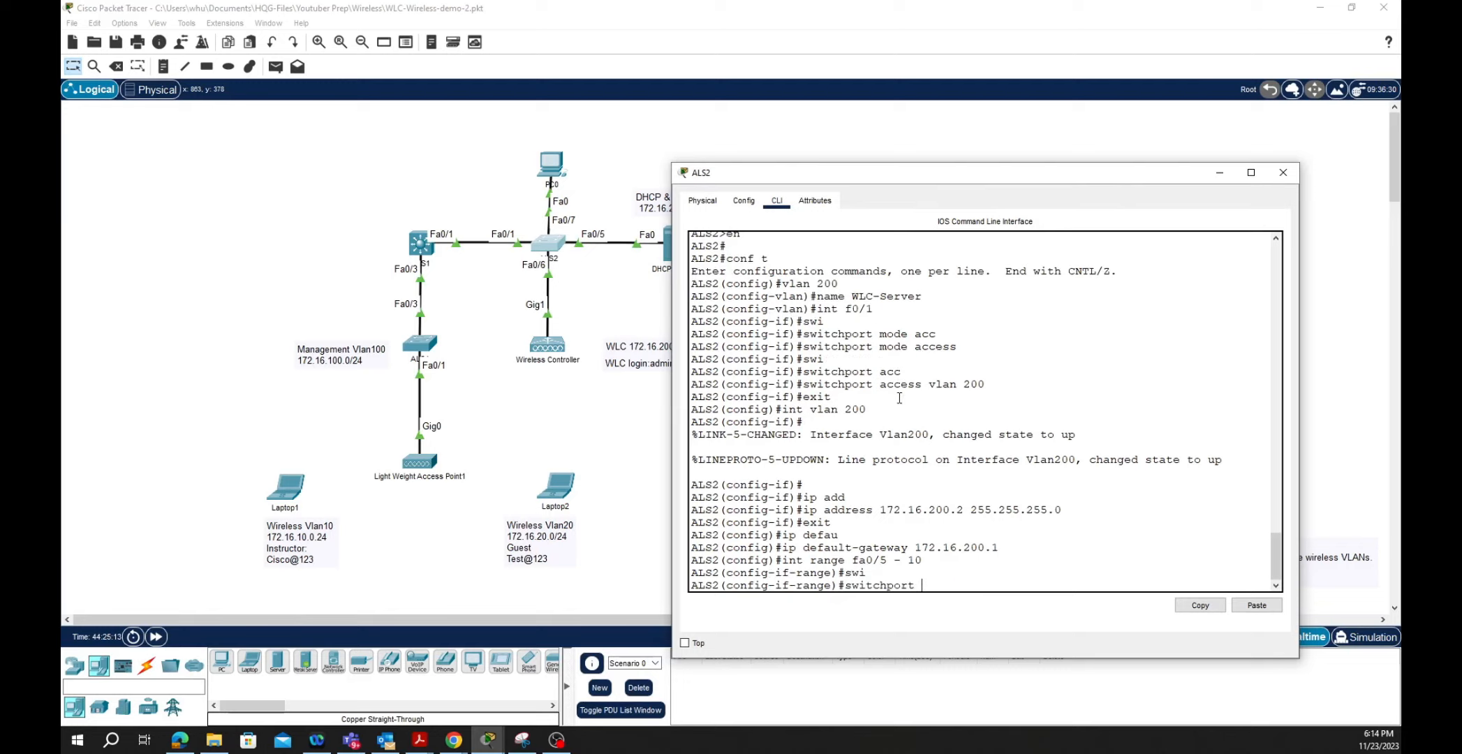
{"action": "type", "text": "mode acc"}
{"action": "key", "text": "Tab"}
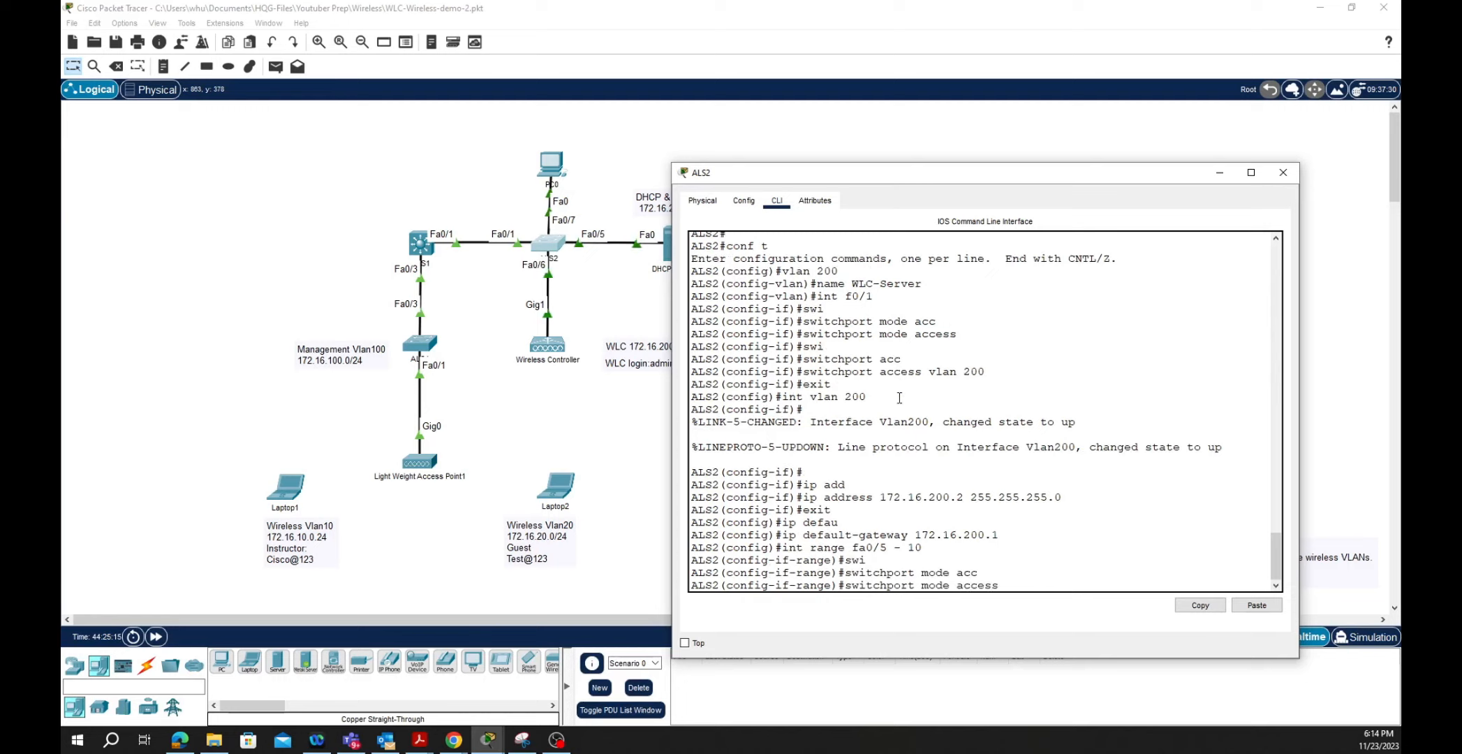
{"action": "key", "text": "Return"}
{"action": "type", "text": "swi"}
{"action": "key", "text": "Tab"}
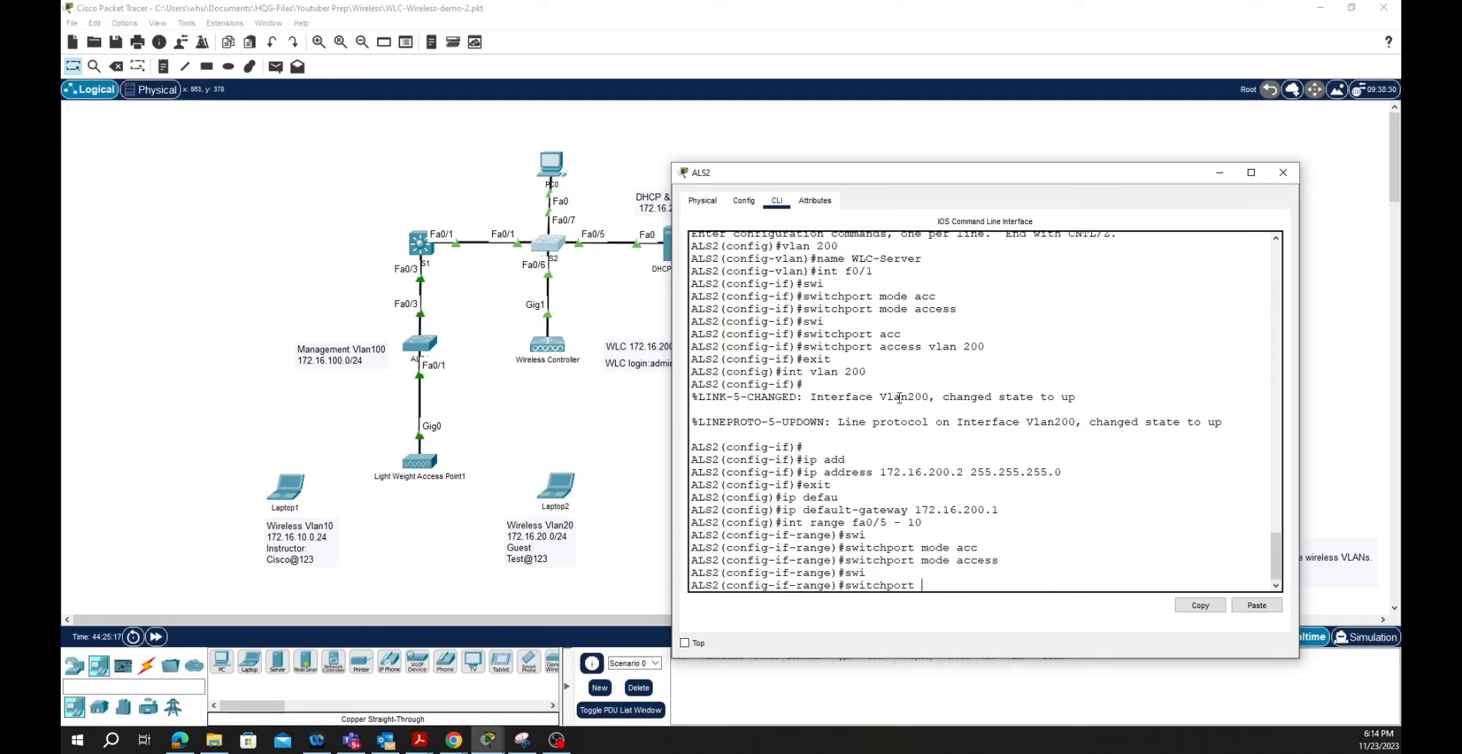
{"action": "type", "text": "acc"}
{"action": "key", "text": "Tab"}
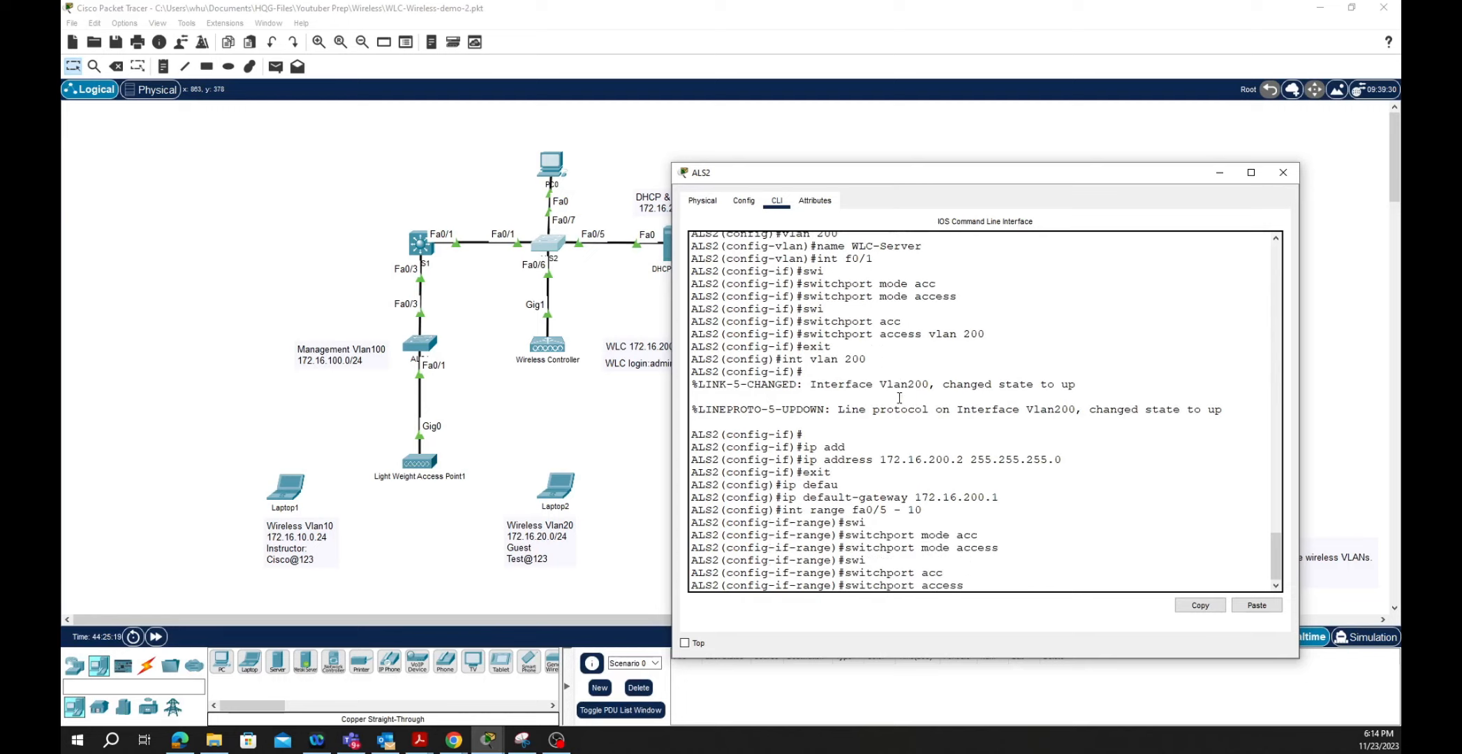
{"action": "type", "text": "vlan 200"}
{"action": "key", "text": "Return"}
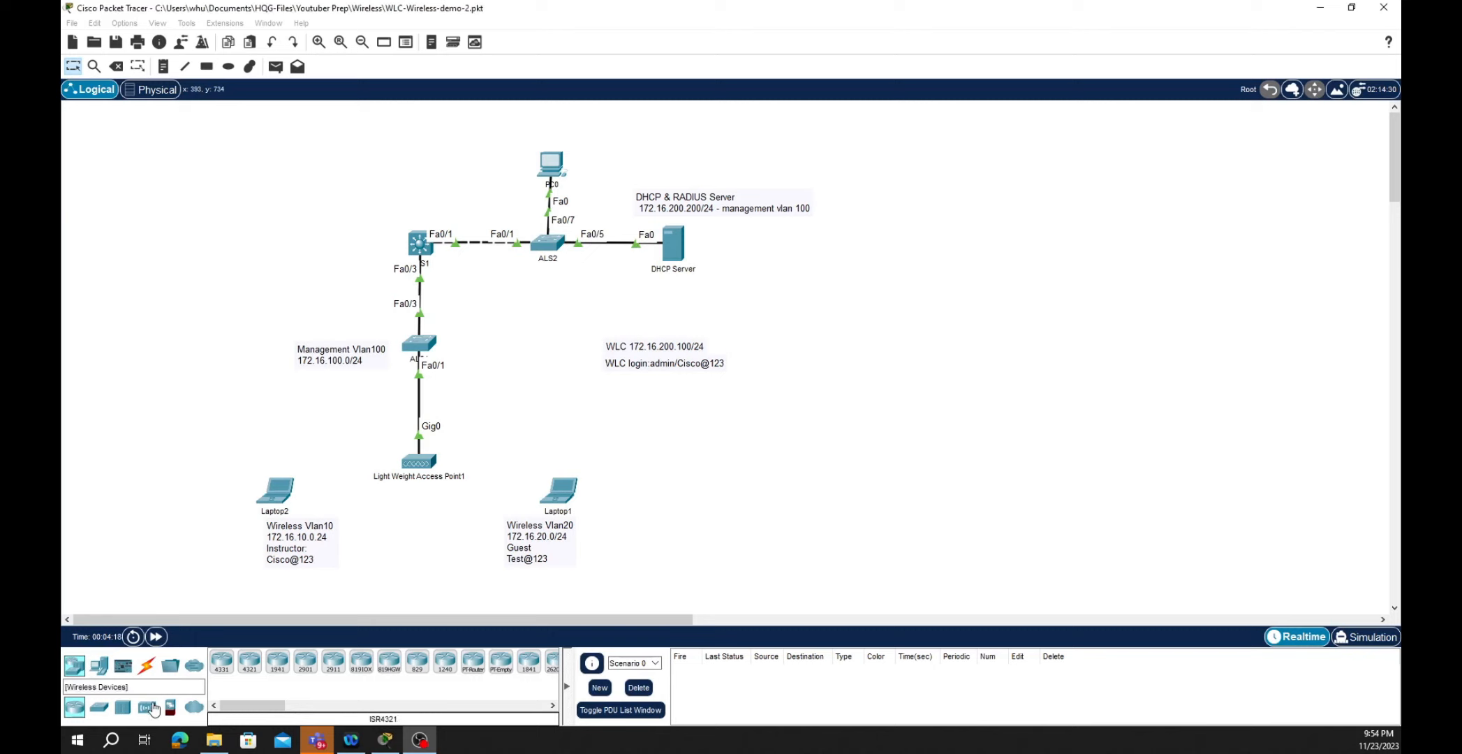
- Place a WLC-3504 controller beside the WLC note and edit its Display Name in Config
{"action": "left_click", "coordinate": [150, 708]}
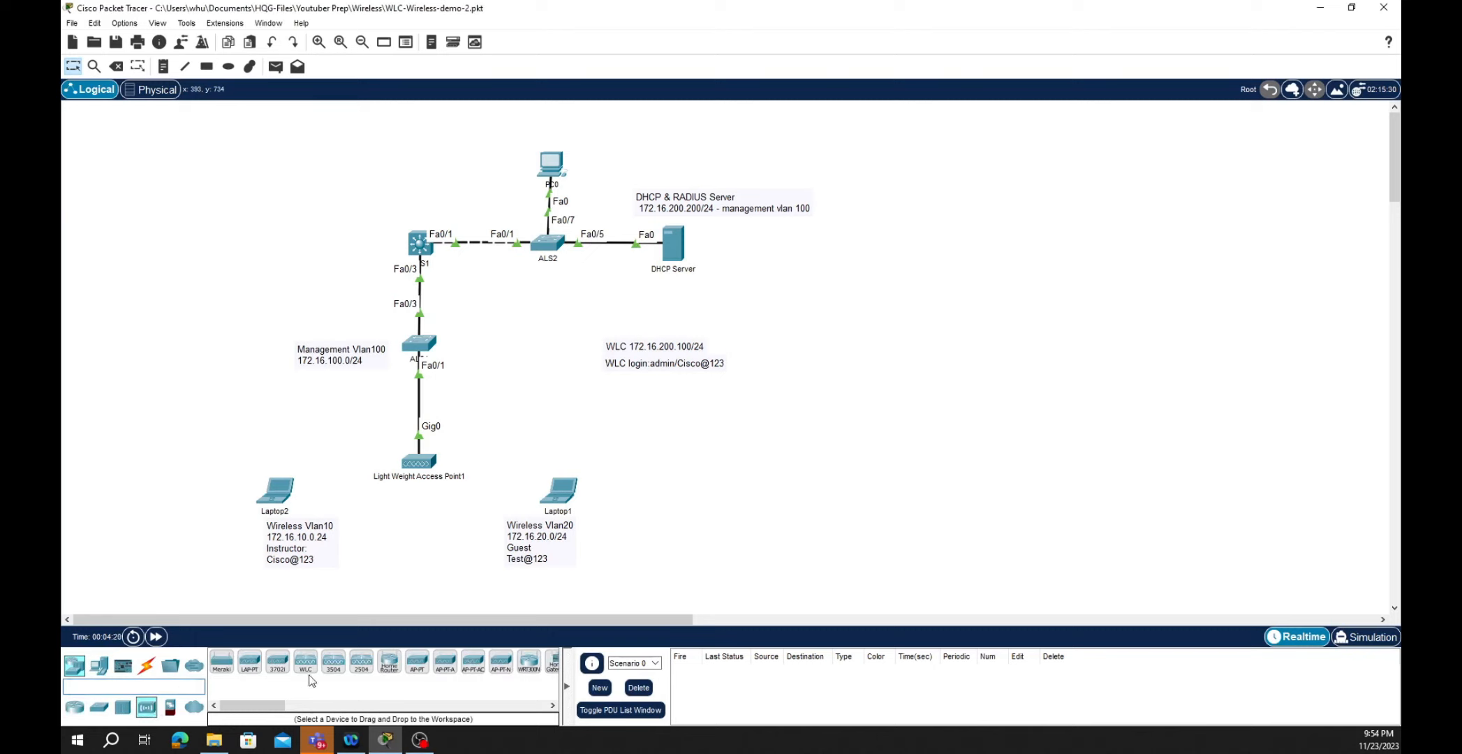
{"action": "mouse_move", "coordinate": [335, 674]}
{"action": "left_mouse_down"}
{"action": "mouse_move", "coordinate": [539, 414]}
{"action": "mouse_move", "coordinate": [559, 360]}
{"action": "left_mouse_up"}
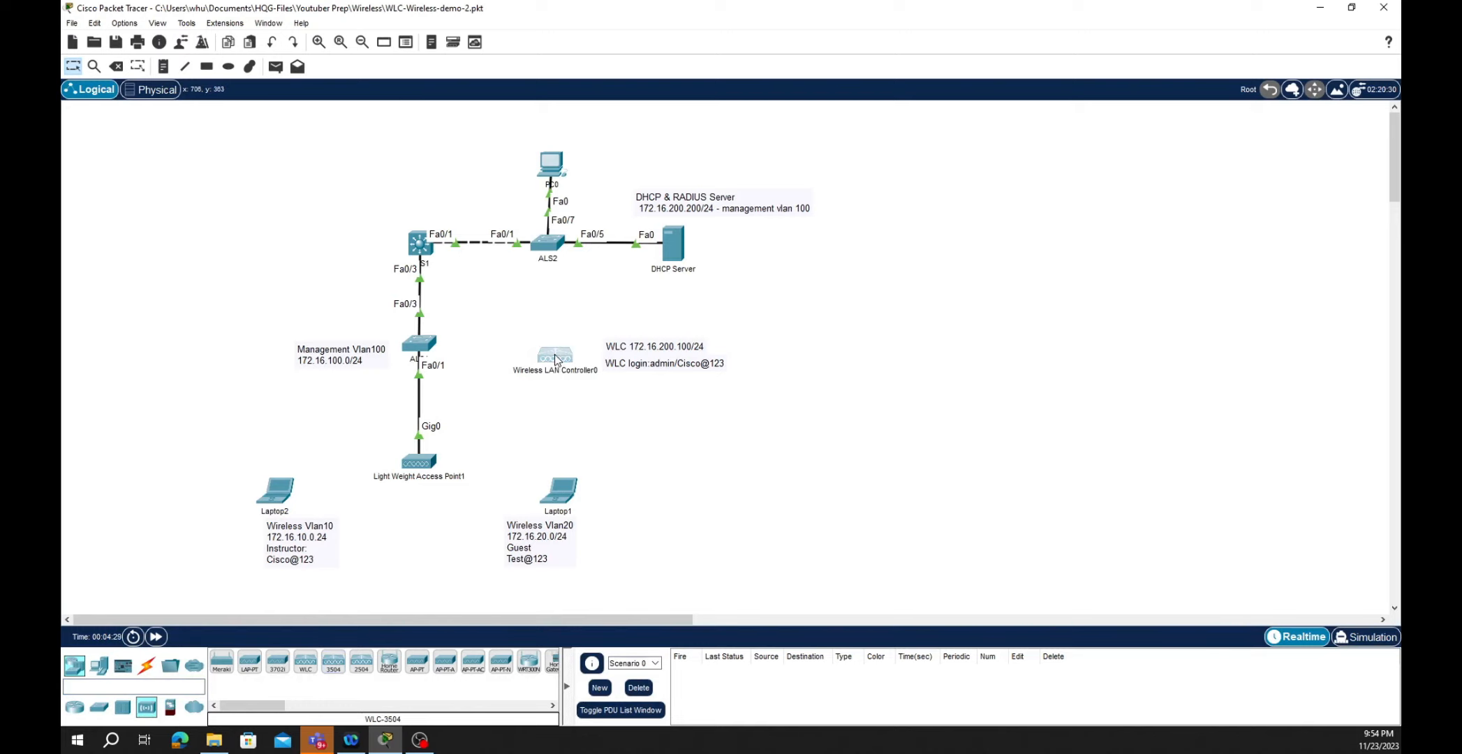
{"action": "left_click", "coordinate": [557, 358]}
{"action": "left_click", "coordinate": [601, 190]}
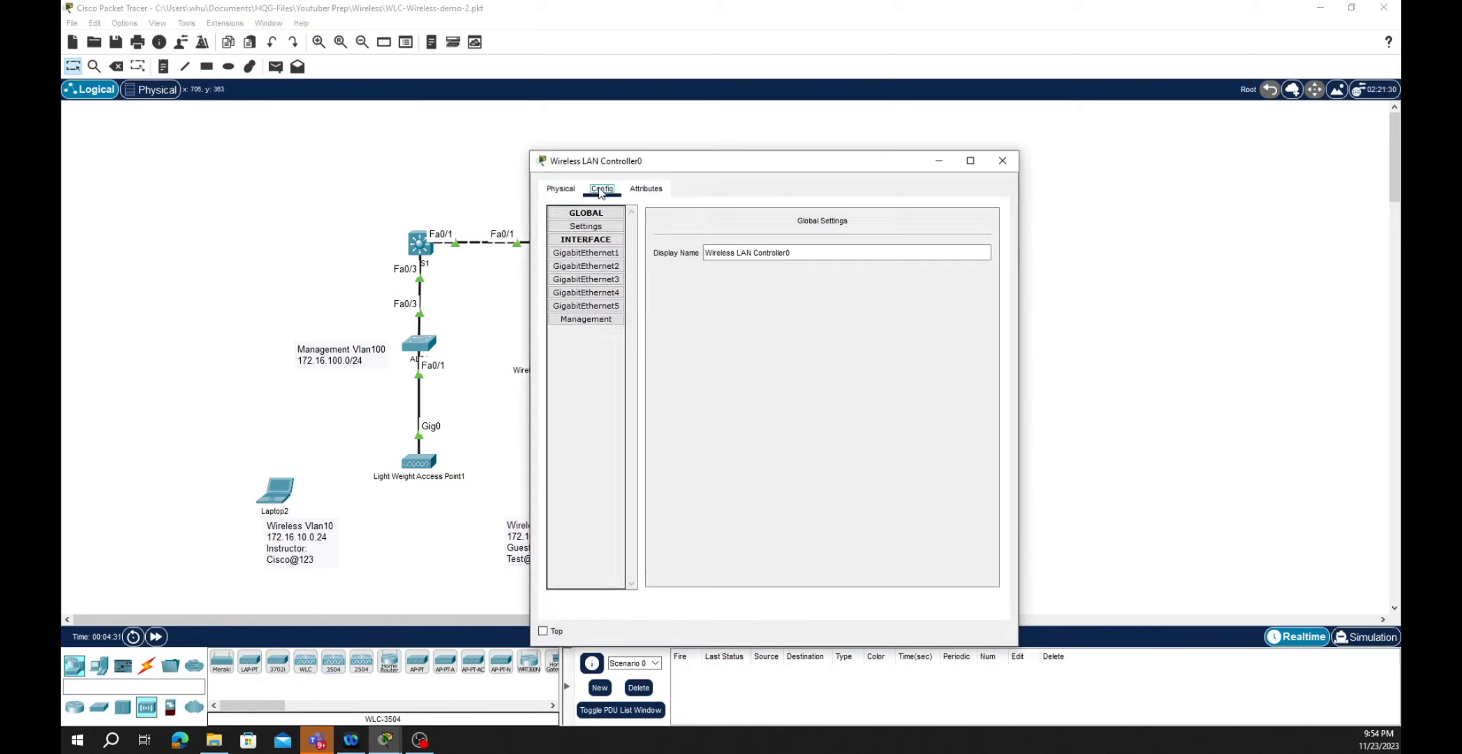
{"action": "left_click", "coordinate": [784, 252]}
{"action": "left_click", "coordinate": [797, 251]}
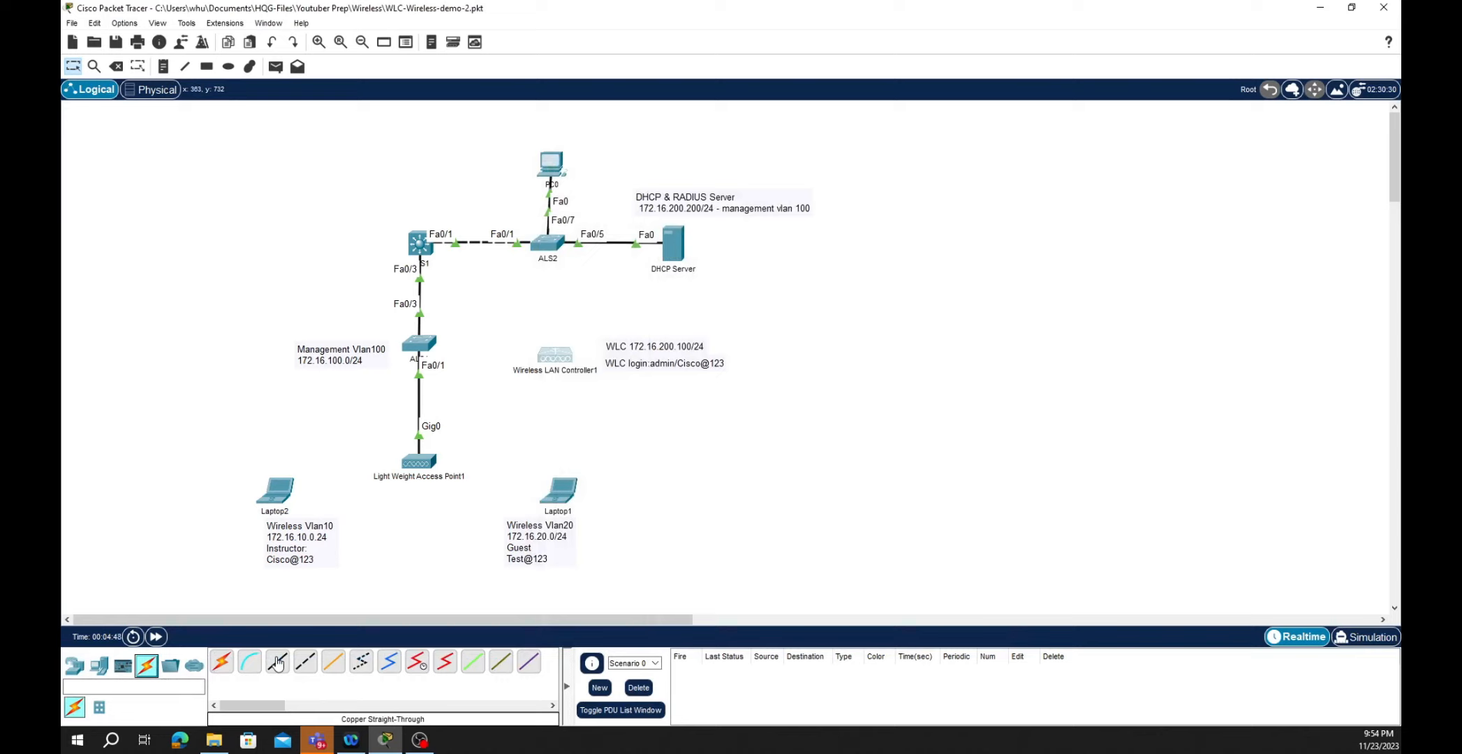
- Cable switch ALS2's FastEthernet0/6 to Wireless LAN Controller1's GigabitEthernet1
{"action": "left_click", "coordinate": [277, 662]}
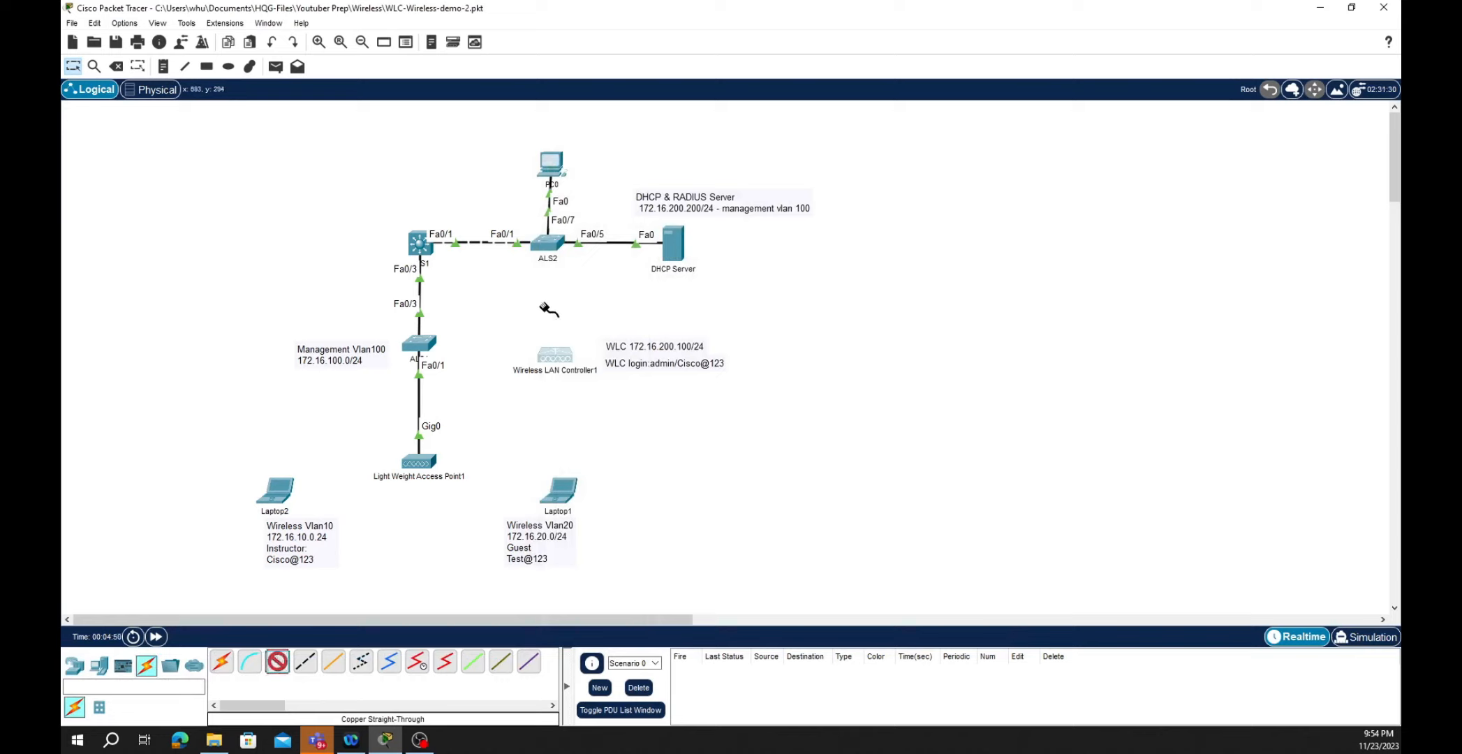
{"action": "left_click", "coordinate": [547, 248]}
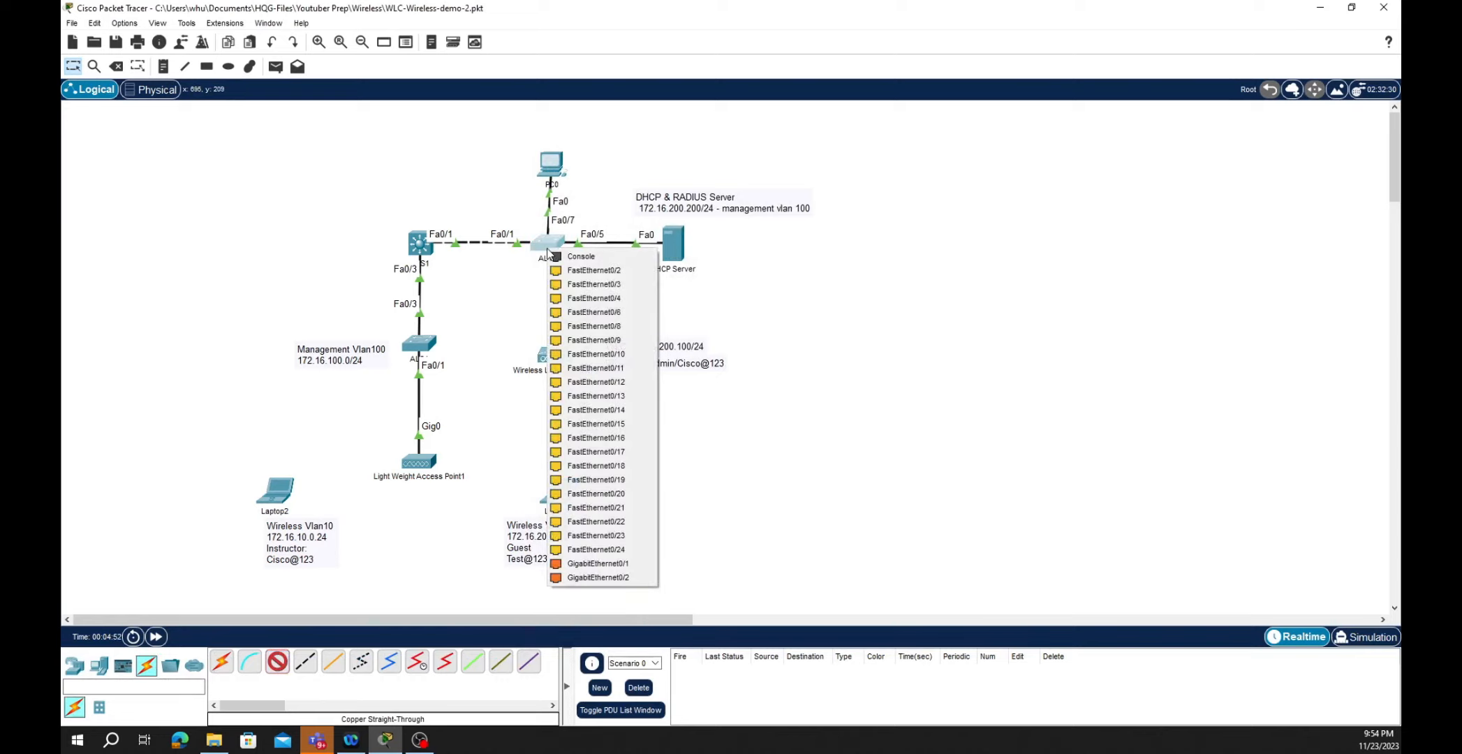
{"action": "left_click", "coordinate": [620, 316]}
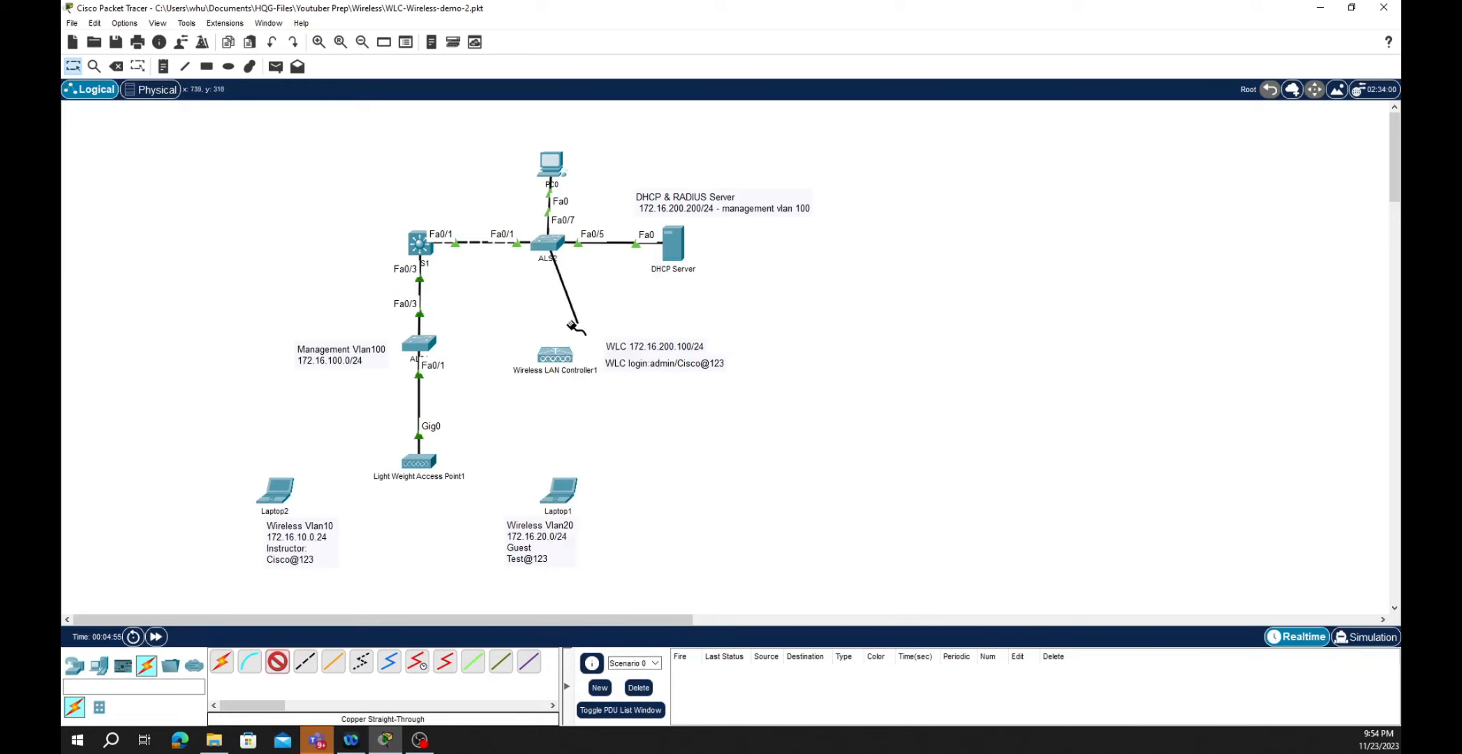
{"action": "left_click", "coordinate": [557, 357]}
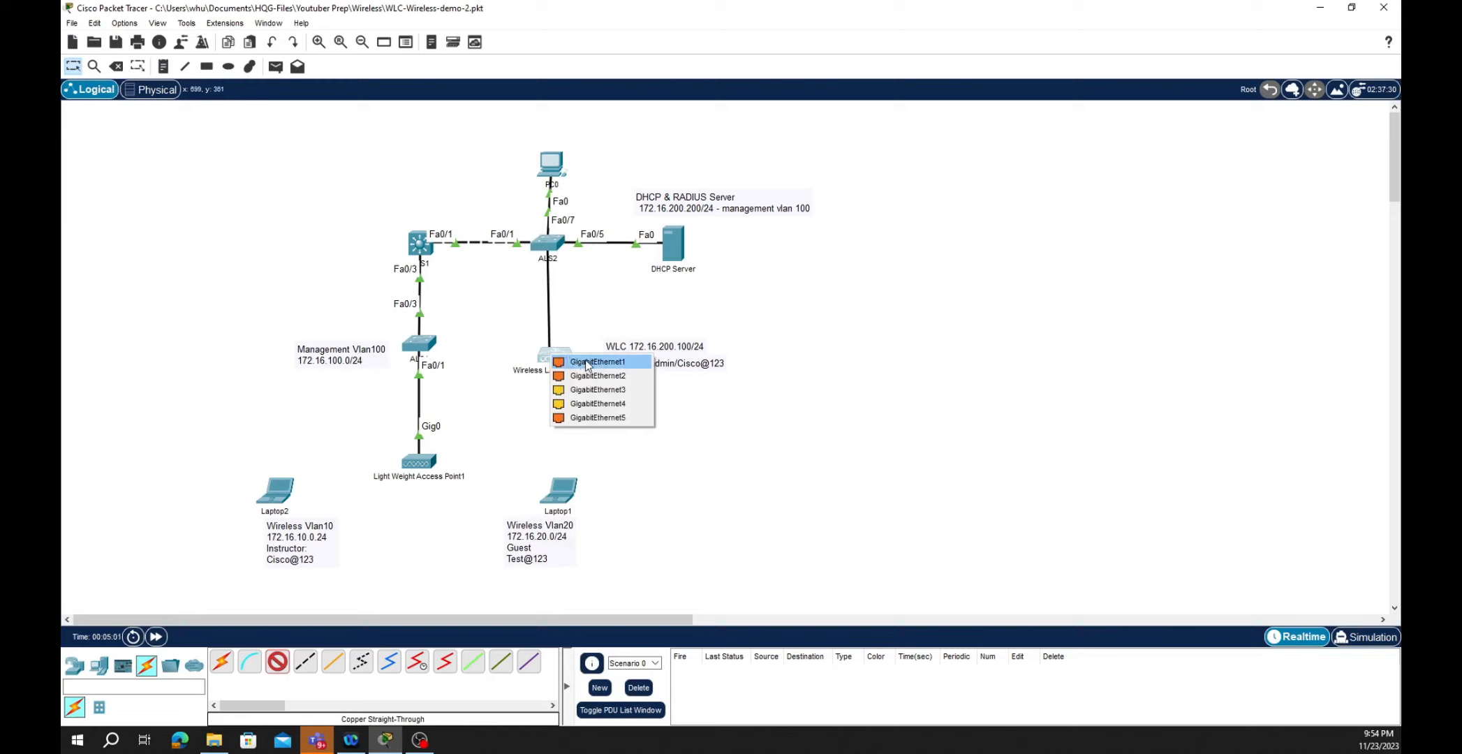
{"action": "left_click", "coordinate": [588, 363]}
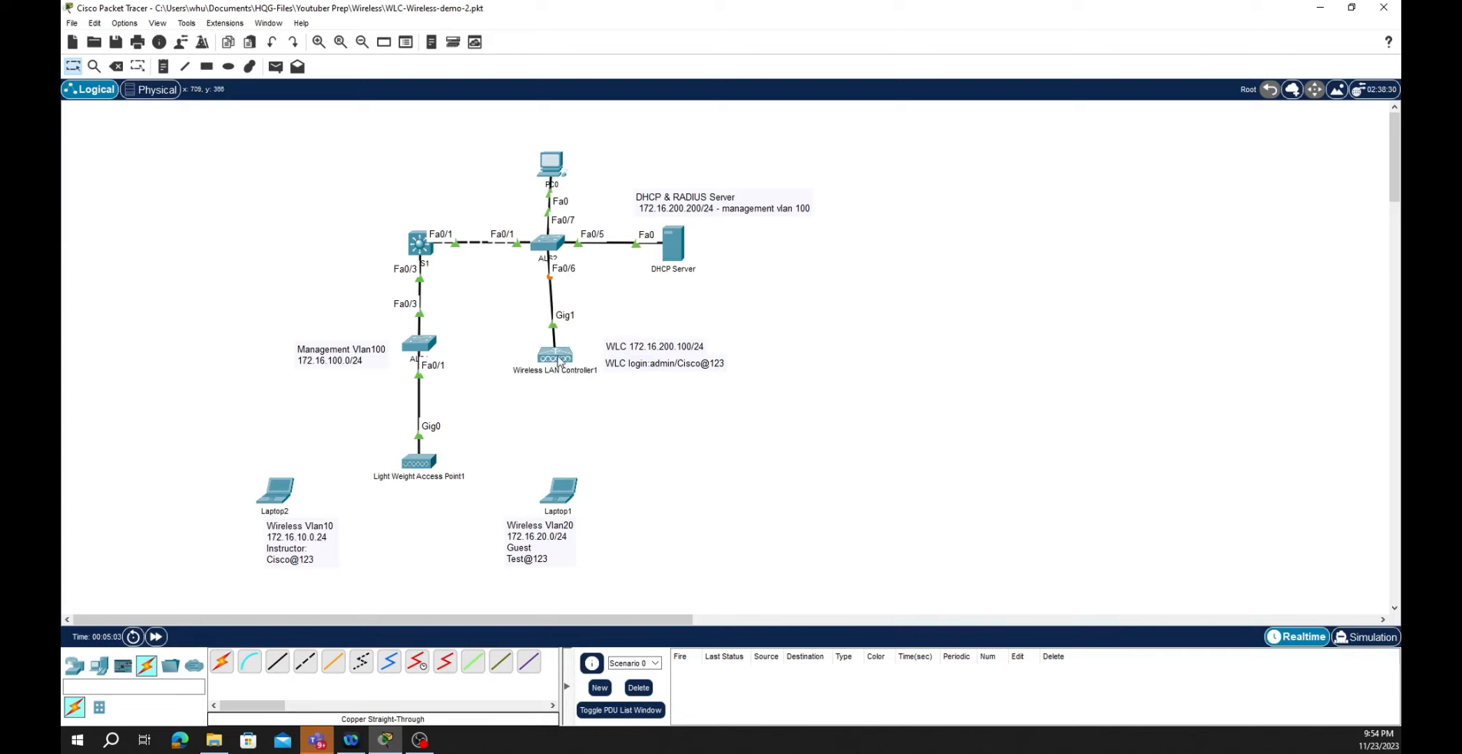
- Nudge Wireless LAN Controller1 slightly upward in the topology
{"action": "left_click_drag", "start_coordinate": [561, 356], "coordinate": [555, 350]}
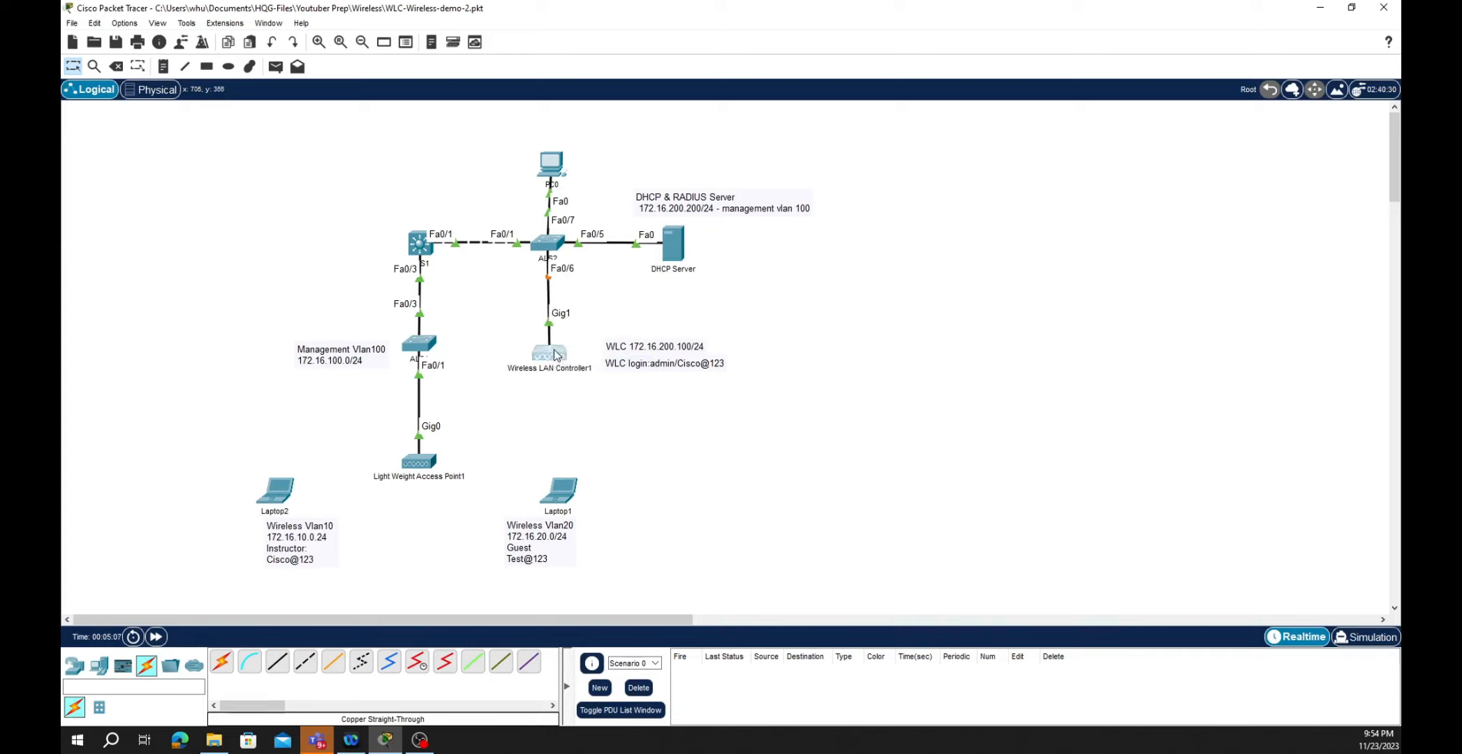
{"action": "left_click_drag", "start_coordinate": [556, 355], "coordinate": [556, 347]}
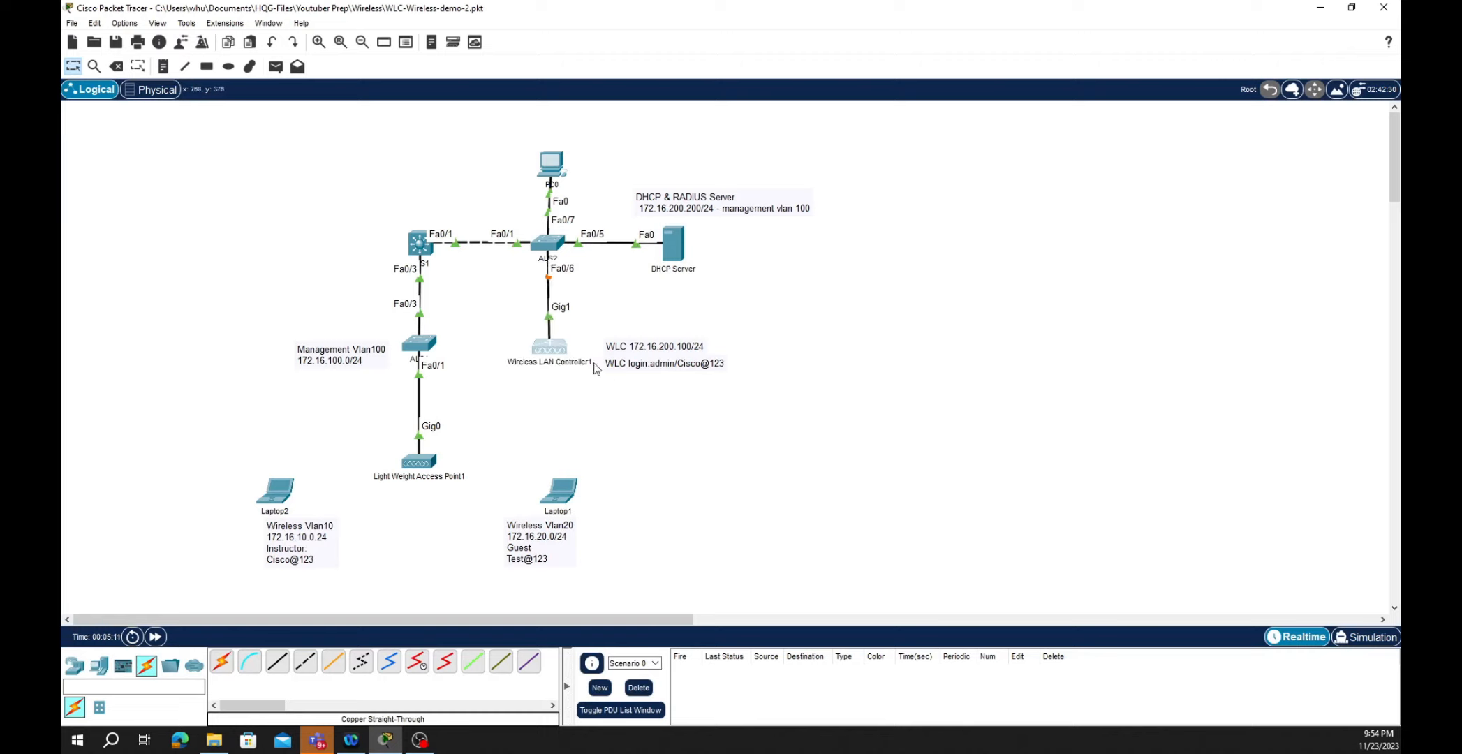
{"action": "mouse_move", "coordinate": [539, 347]}
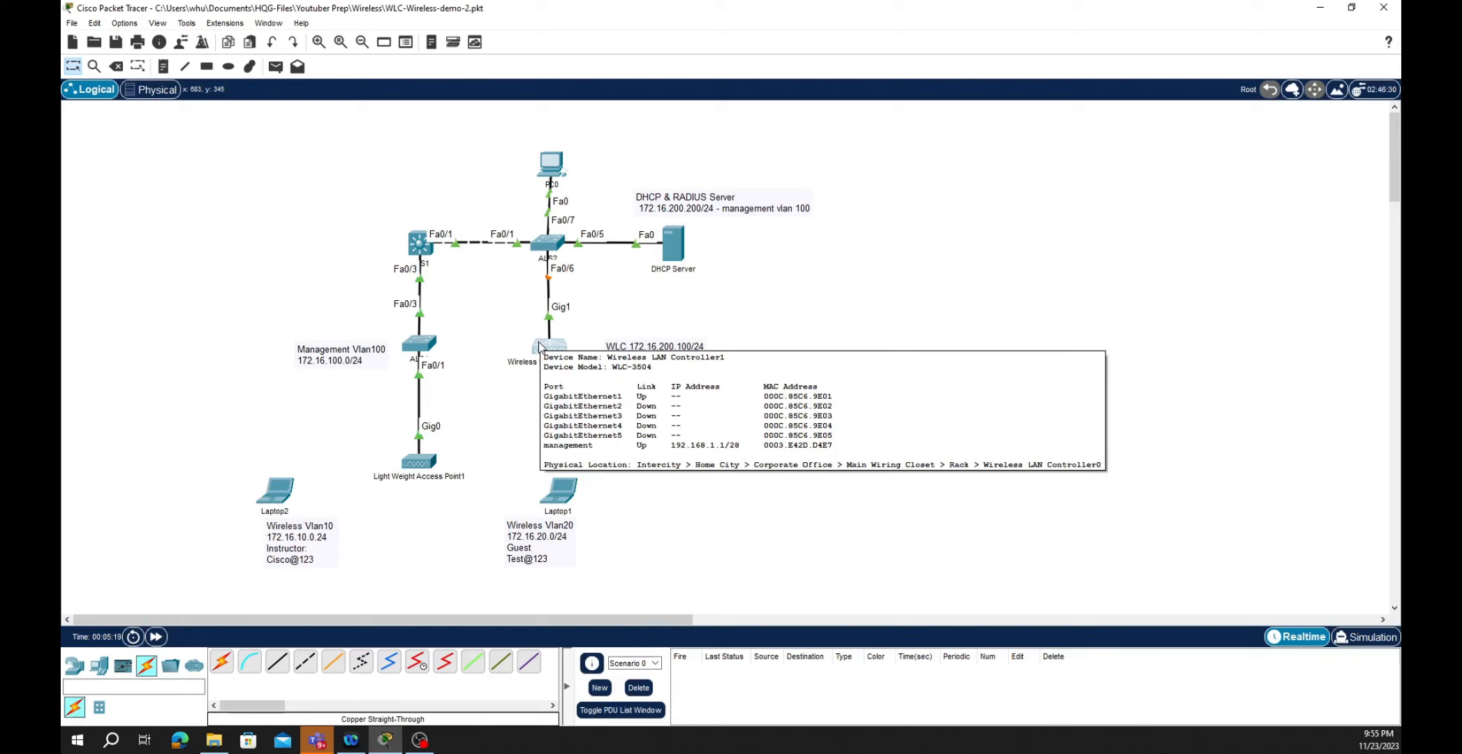
- Set PC0's IPv4 to 192.168.1.10 with mask 255.255.255.240 and open its Command Prompt
{"action": "left_click", "coordinate": [551, 166]}
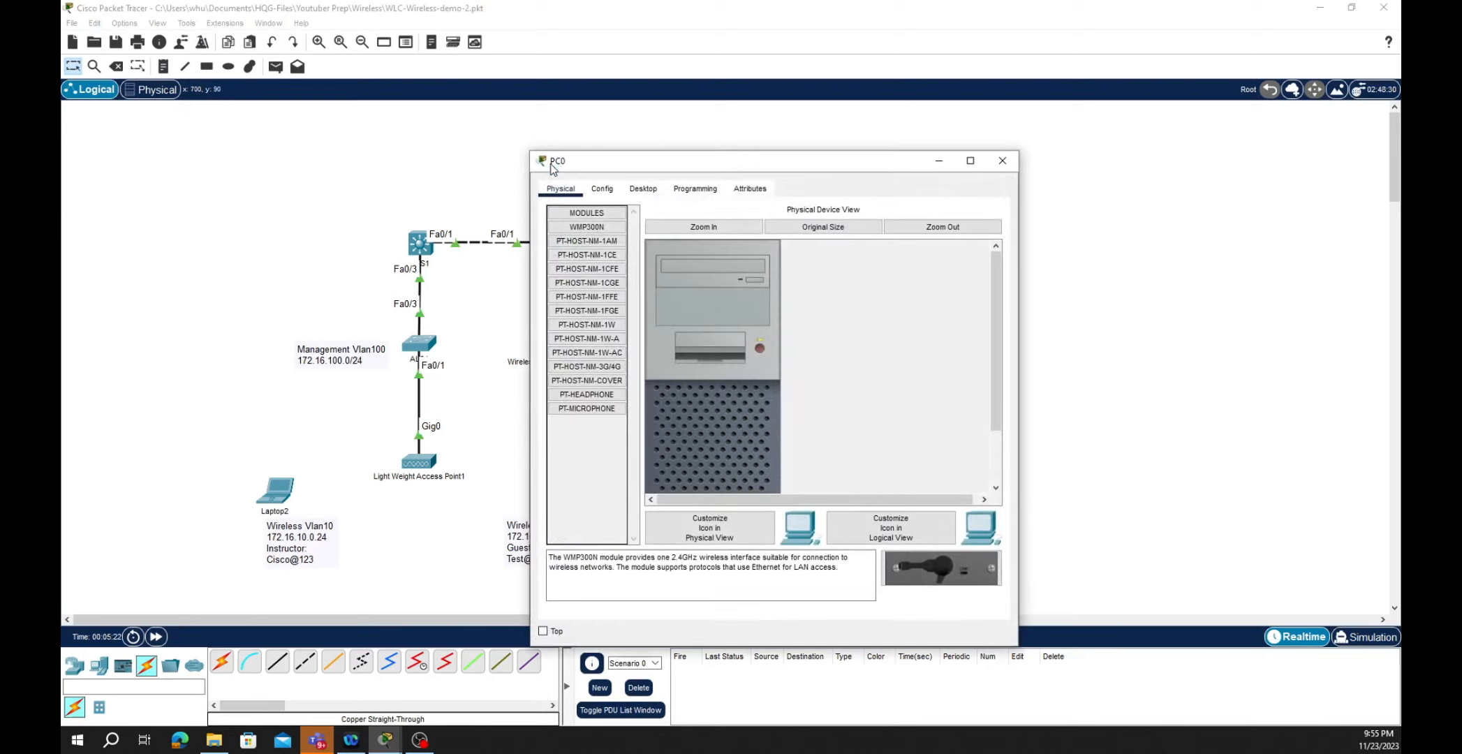
{"action": "left_click", "coordinate": [644, 190]}
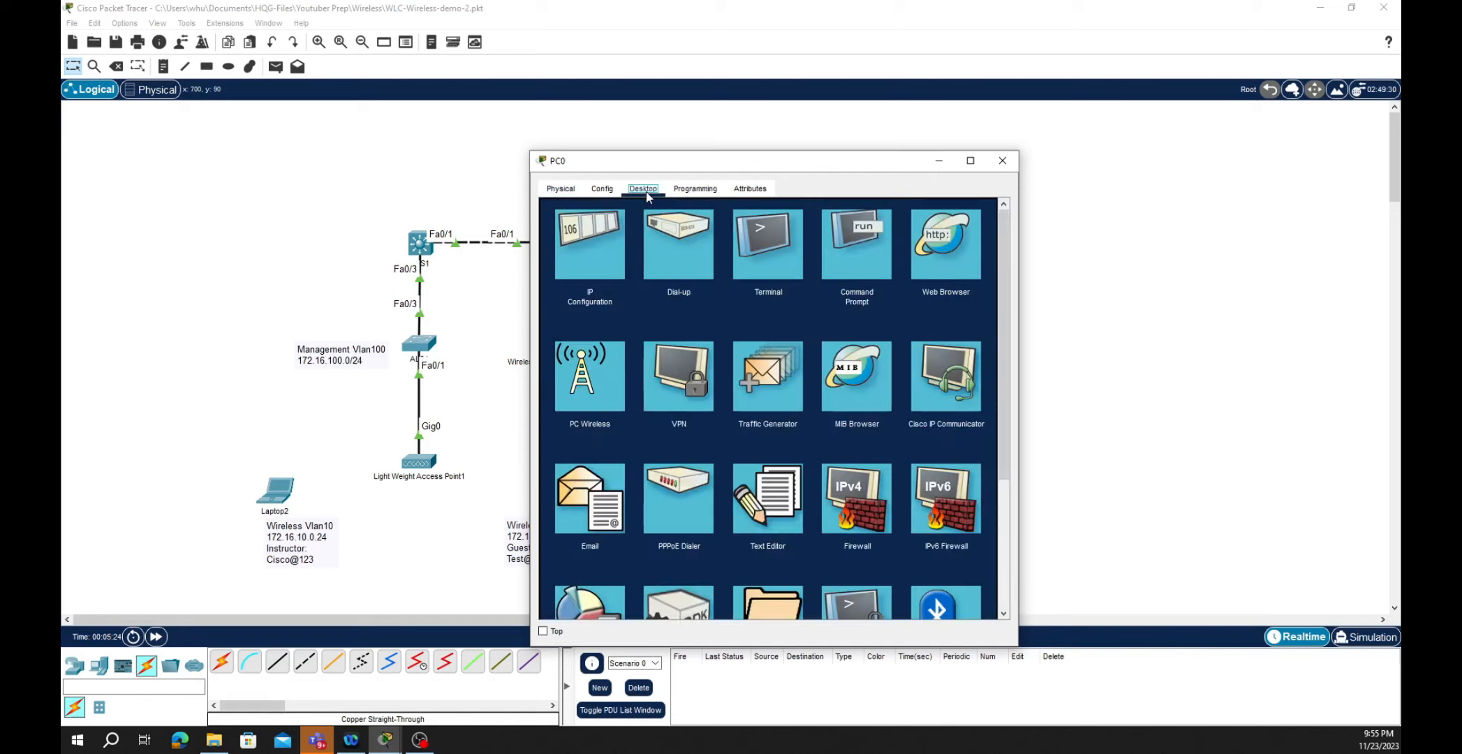
{"action": "left_click", "coordinate": [594, 240]}
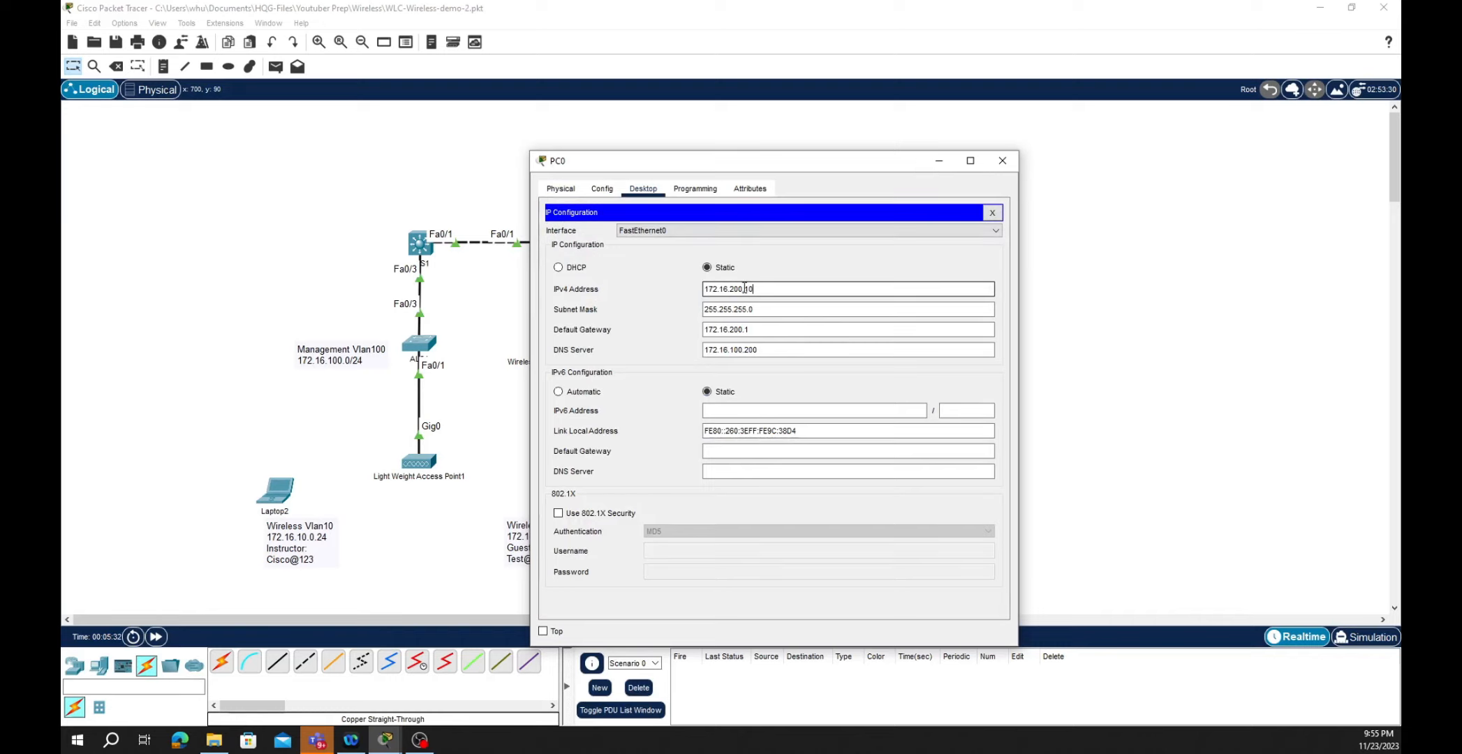
{"action": "left_click_drag", "start_coordinate": [745, 288], "coordinate": [676, 290]}
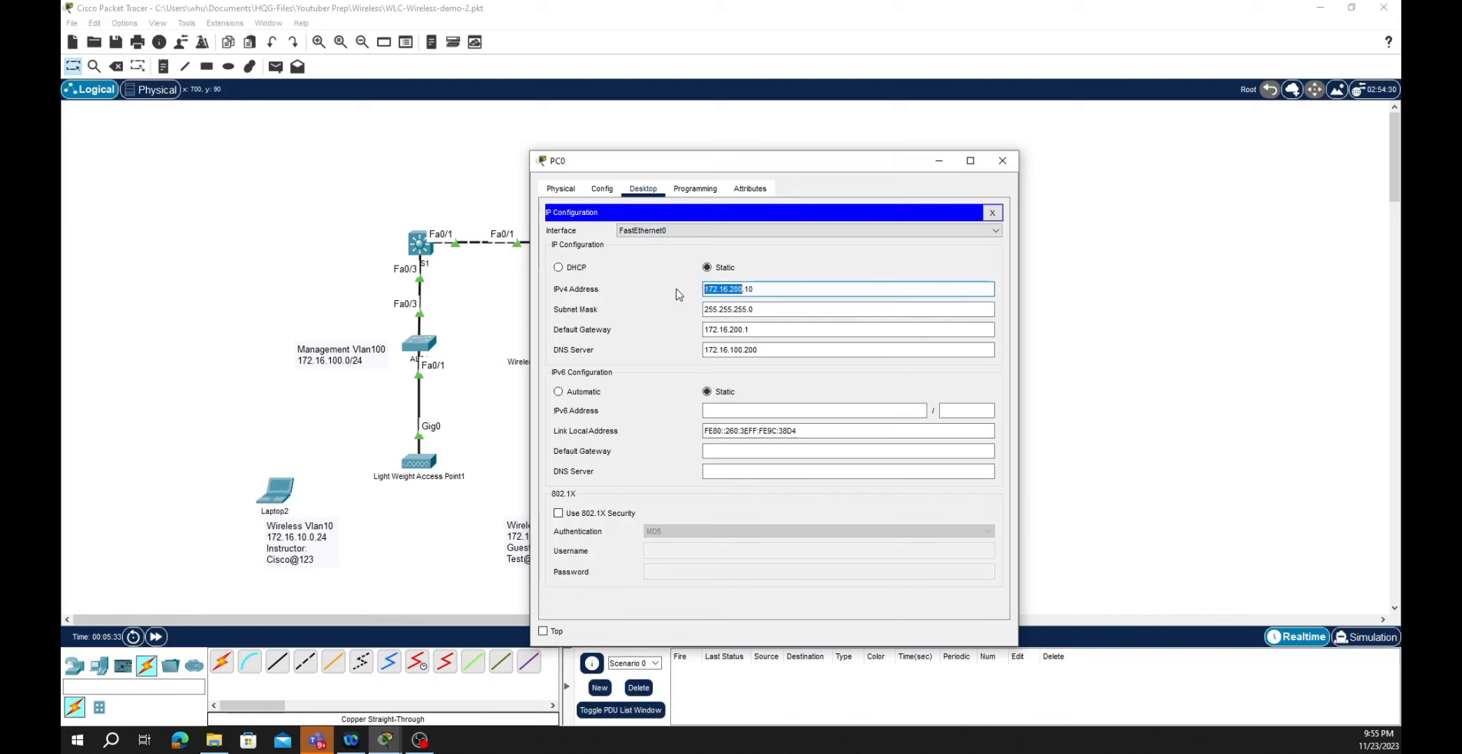
{"action": "type", "text": "192.168.1"}
{"action": "left_click", "coordinate": [766, 311]}
{"action": "key", "text": "BackSpace"}
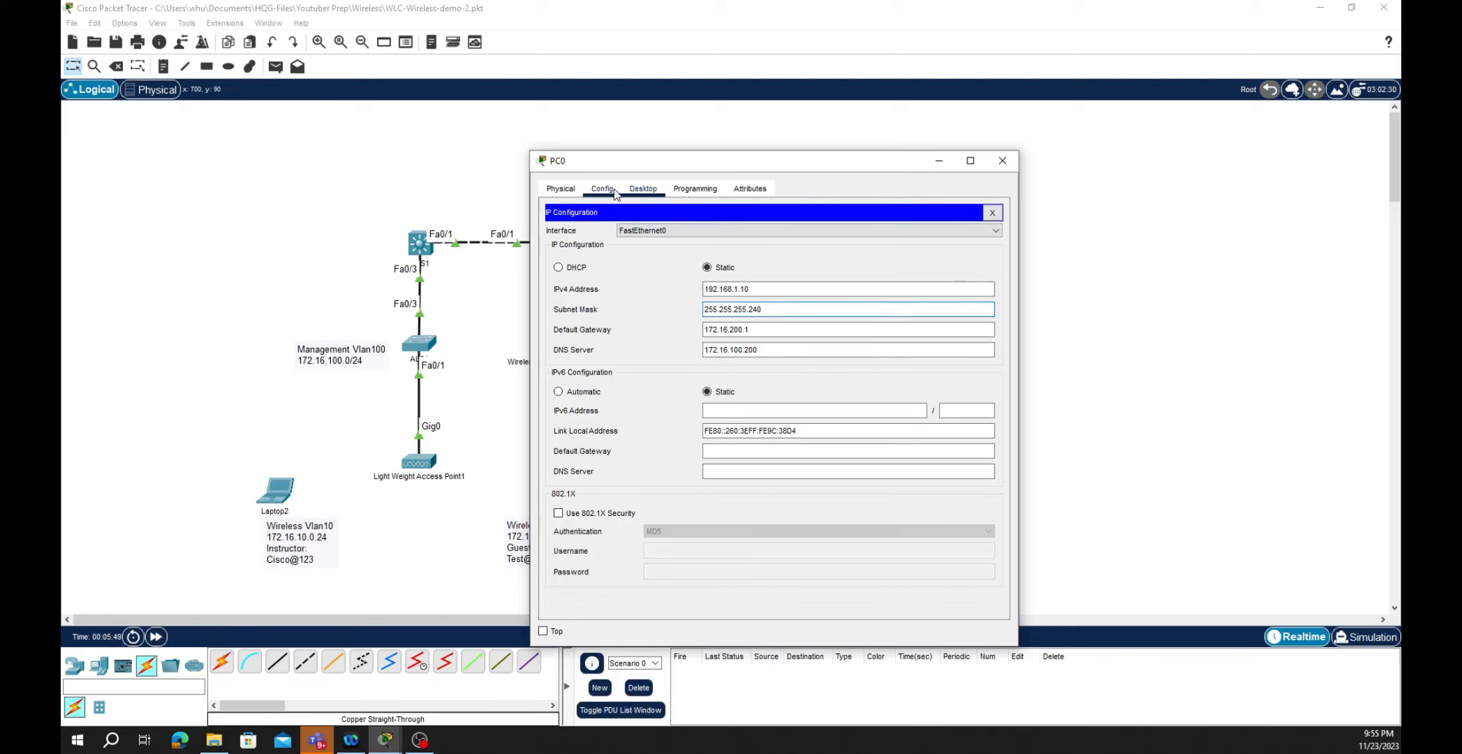
{"action": "left_click", "coordinate": [990, 213]}
{"action": "left_click", "coordinate": [845, 255]}
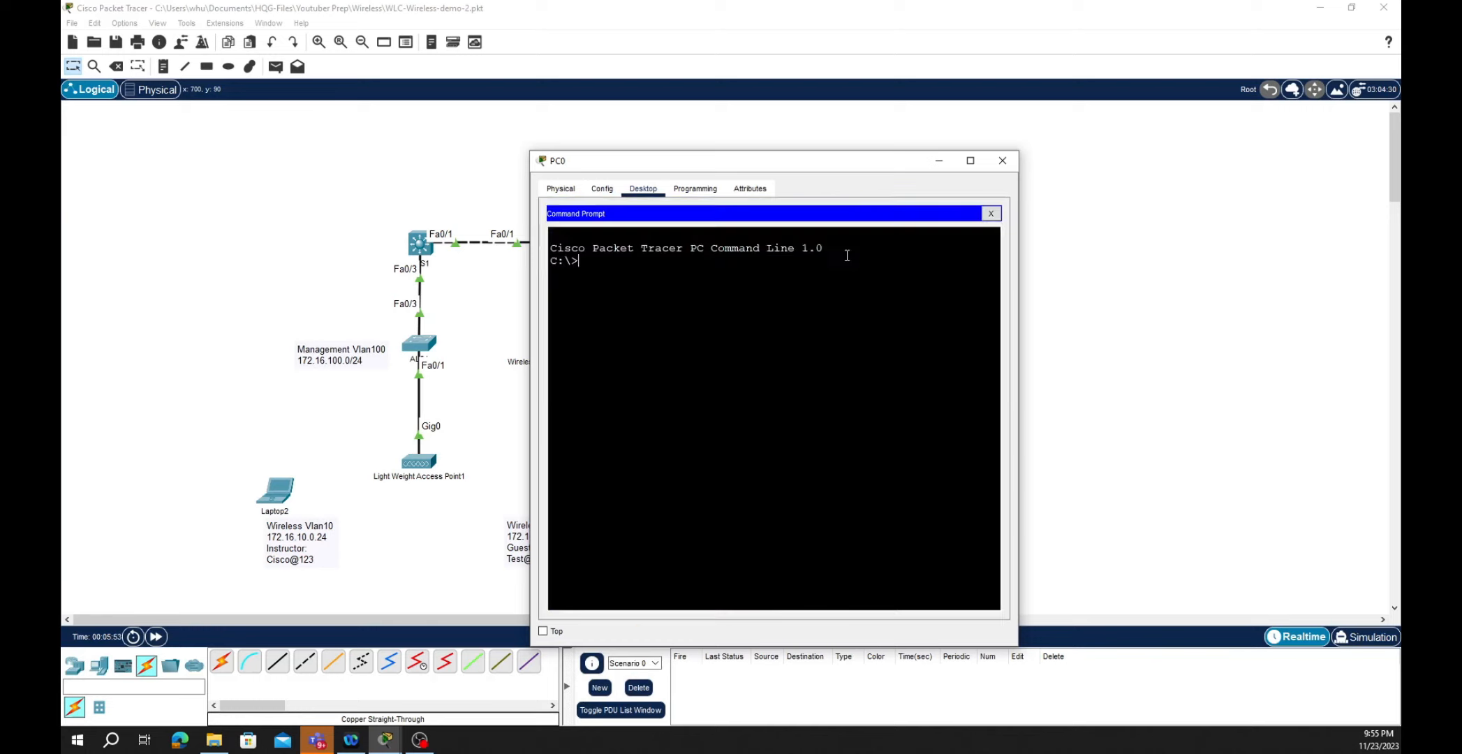
- Check PC0's address with ipconfig, then ping 192.168.1.1, getting 3 of 4 replies
{"action": "type", "text": "ipconfig"}
{"action": "key", "text": "Return"}
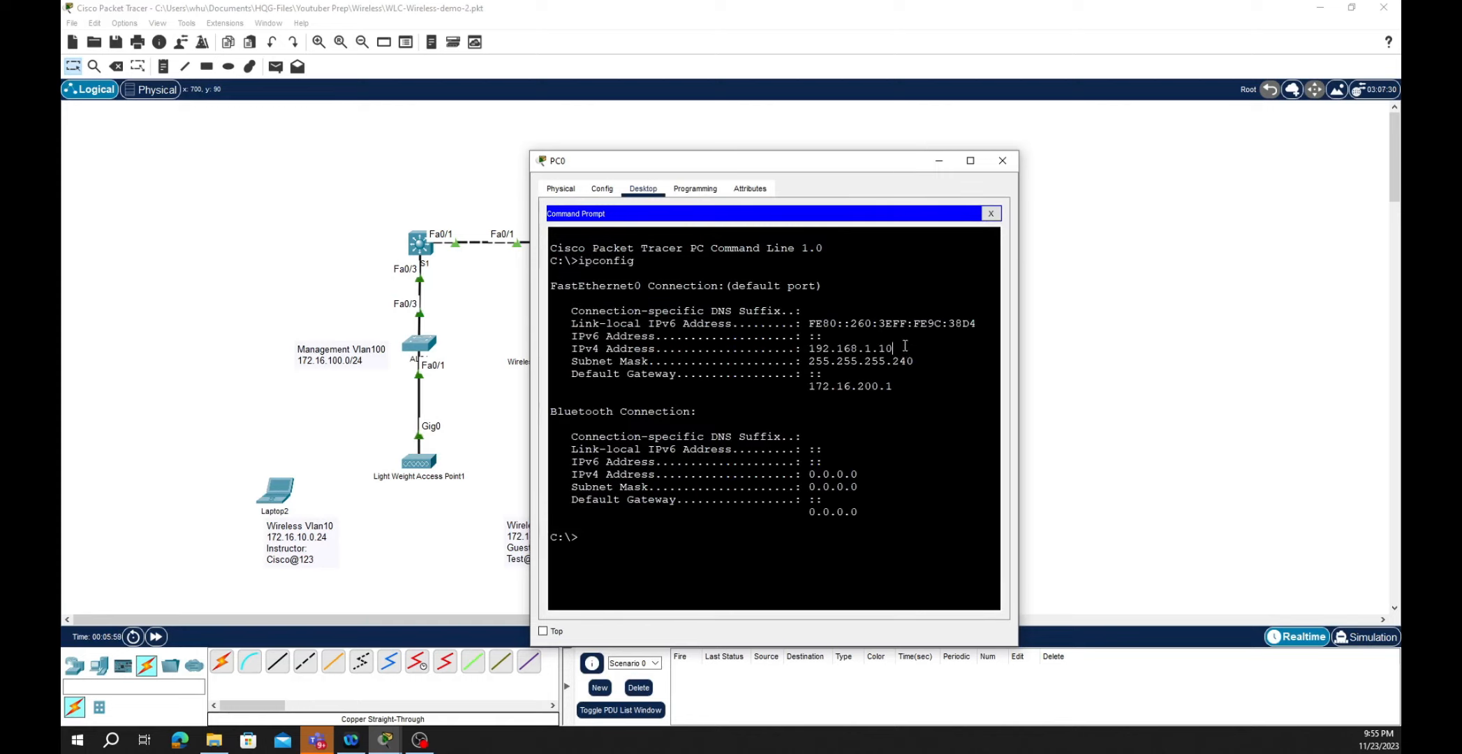
{"action": "left_click_drag", "start_coordinate": [893, 348], "coordinate": [812, 348]}
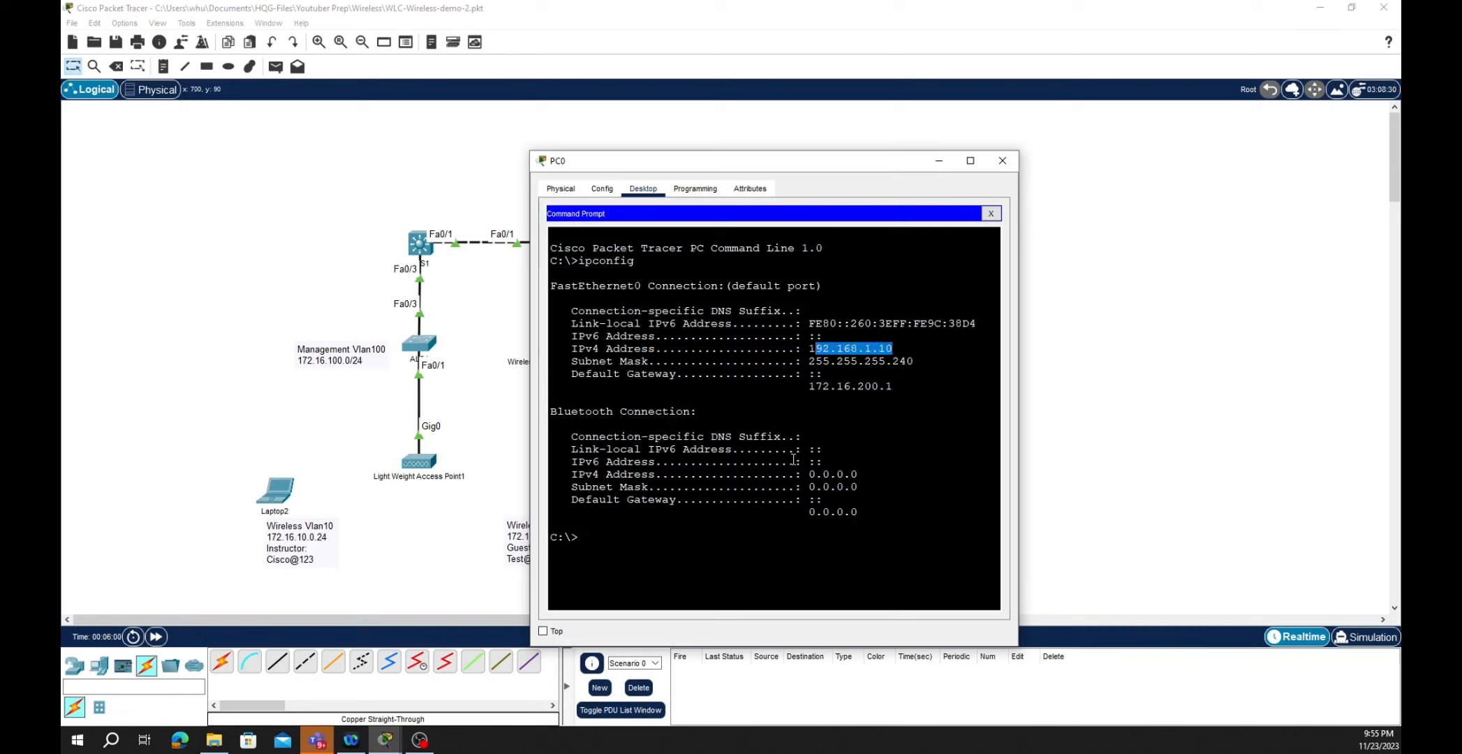
{"action": "left_click", "coordinate": [607, 542]}
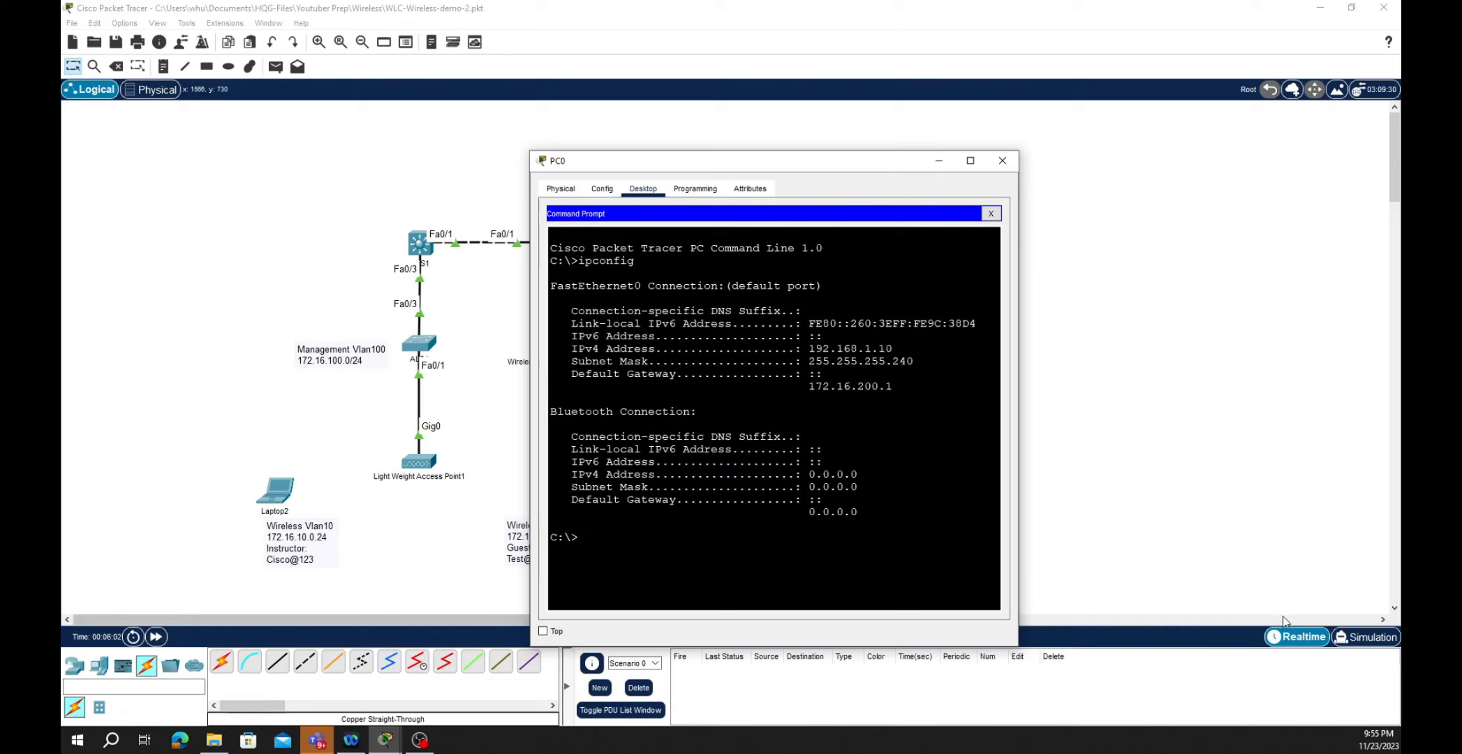
{"action": "type", "text": "ping 192."}
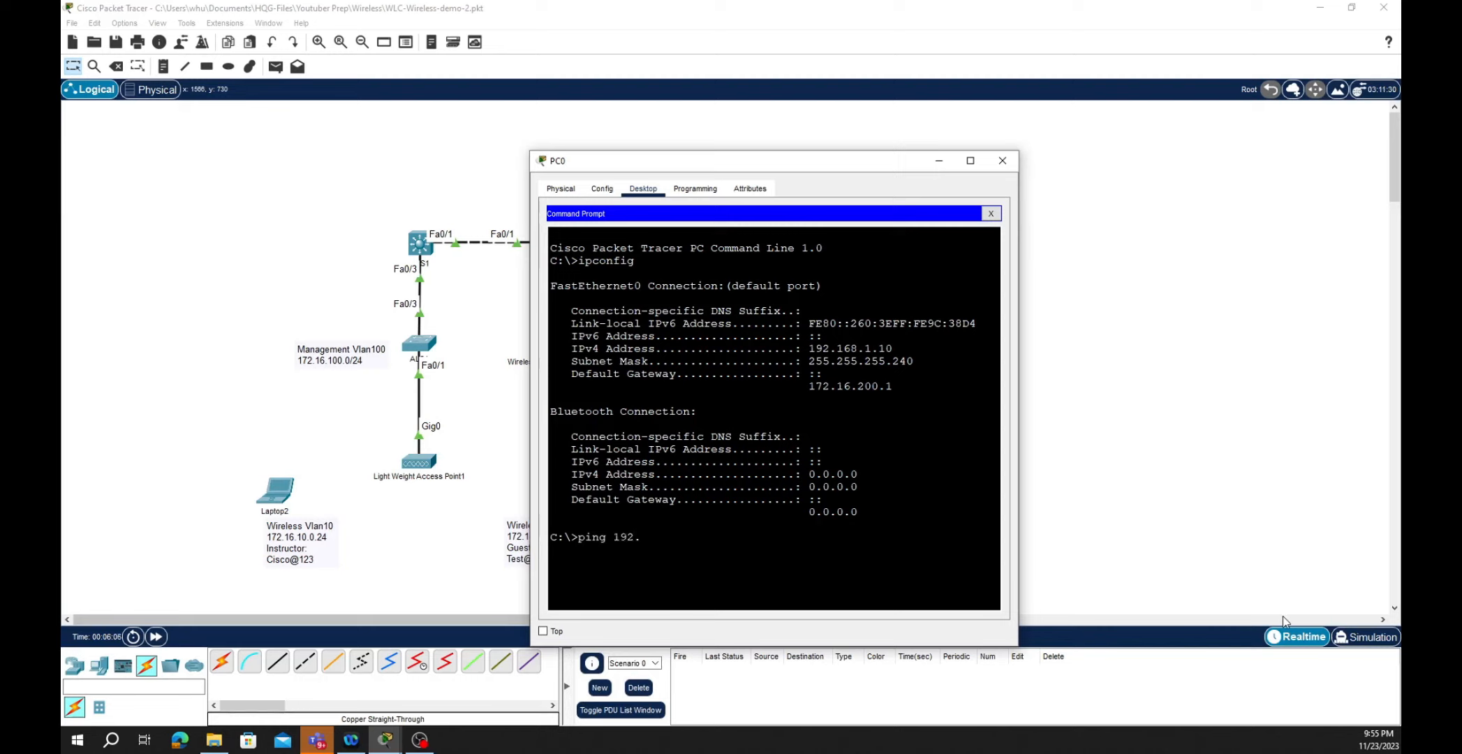
{"action": "type", "text": "168.1.1"}
{"action": "key", "text": "Return"}
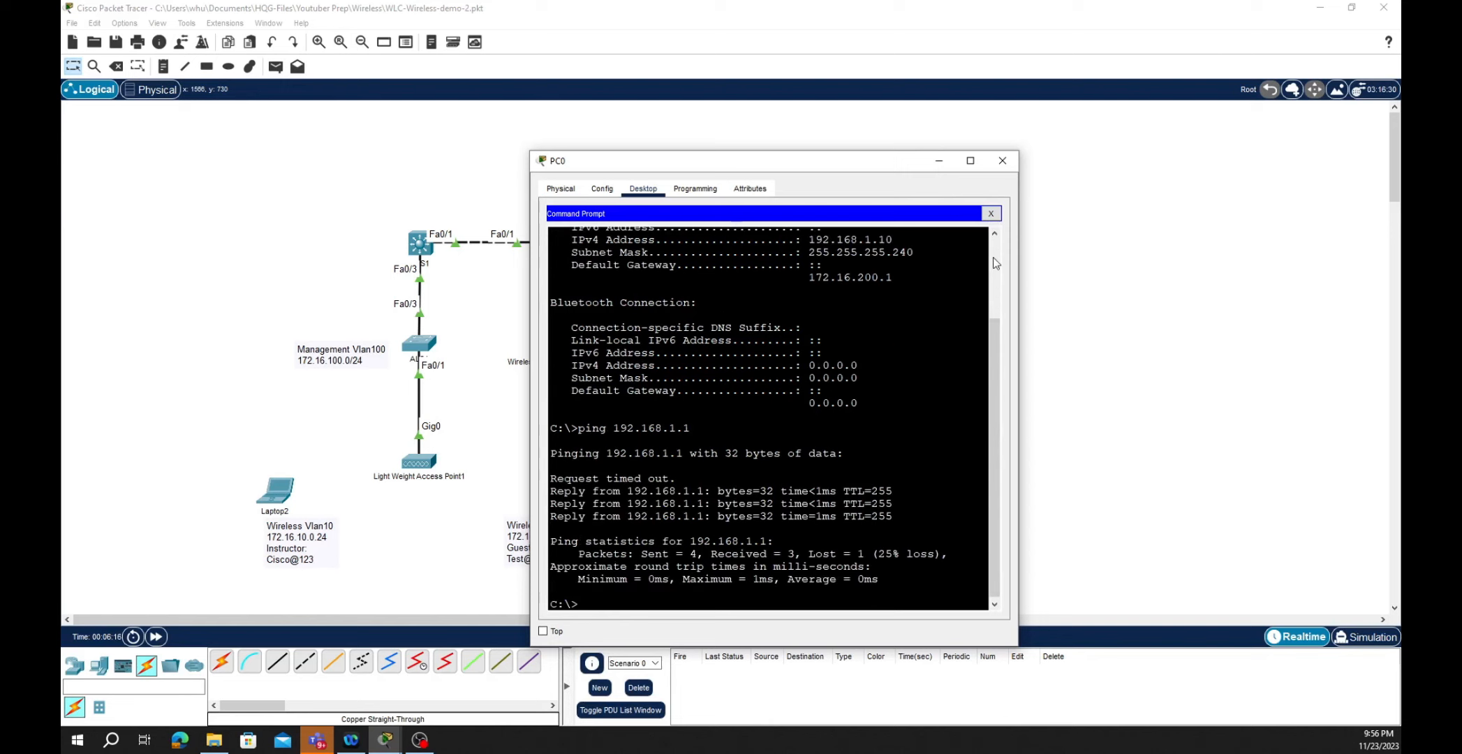
{"action": "left_click", "coordinate": [992, 215]}
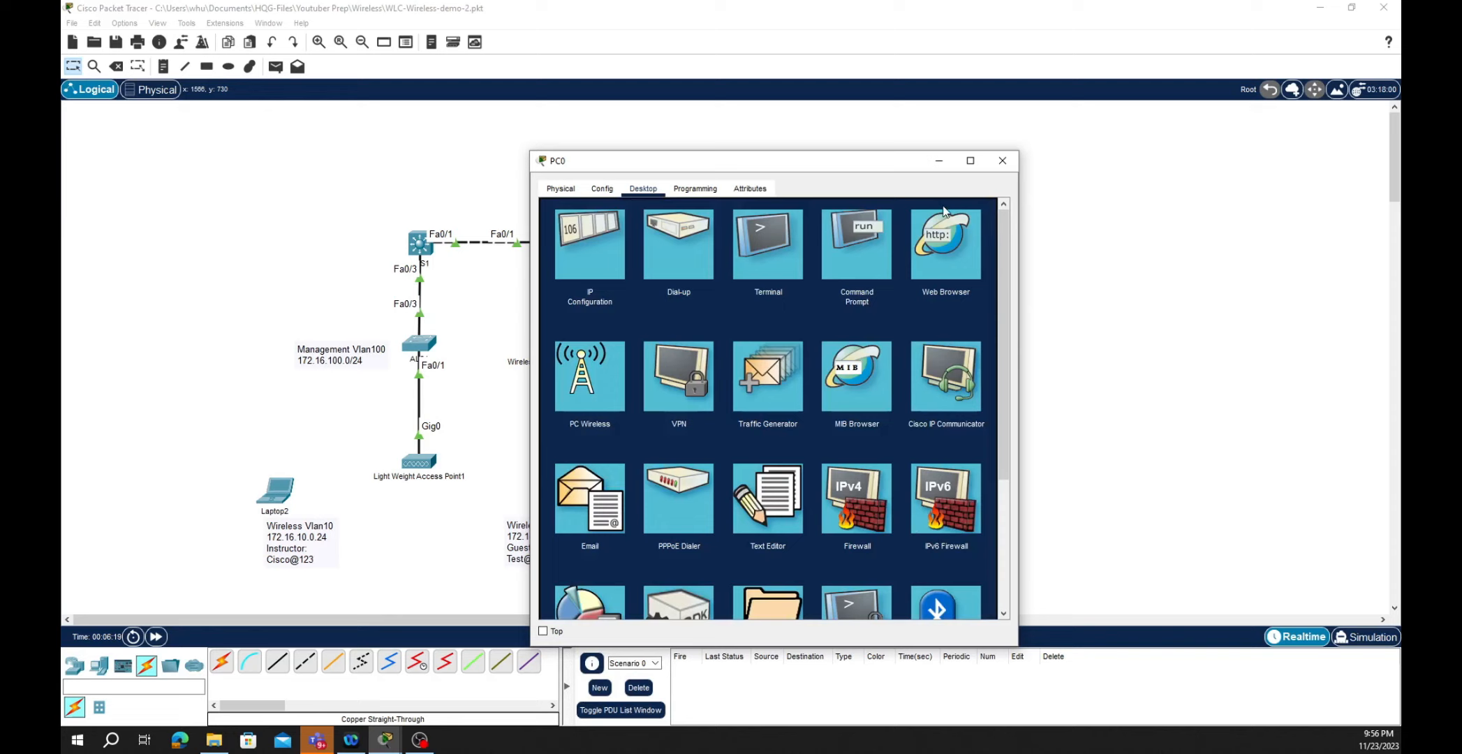
{"action": "left_click", "coordinate": [929, 243]}
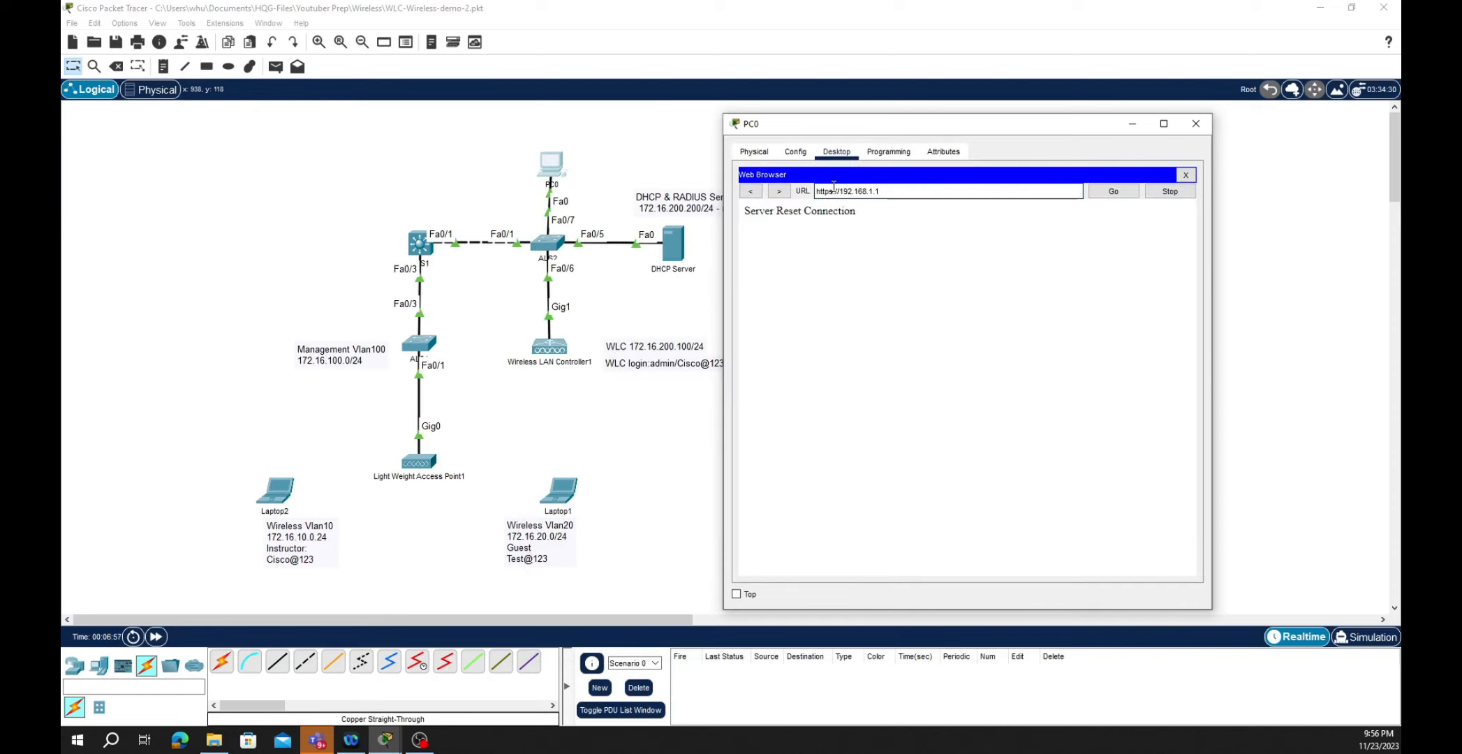
{"action": "left_click", "coordinate": [833, 189]}
{"action": "key", "text": "BackSpace"}
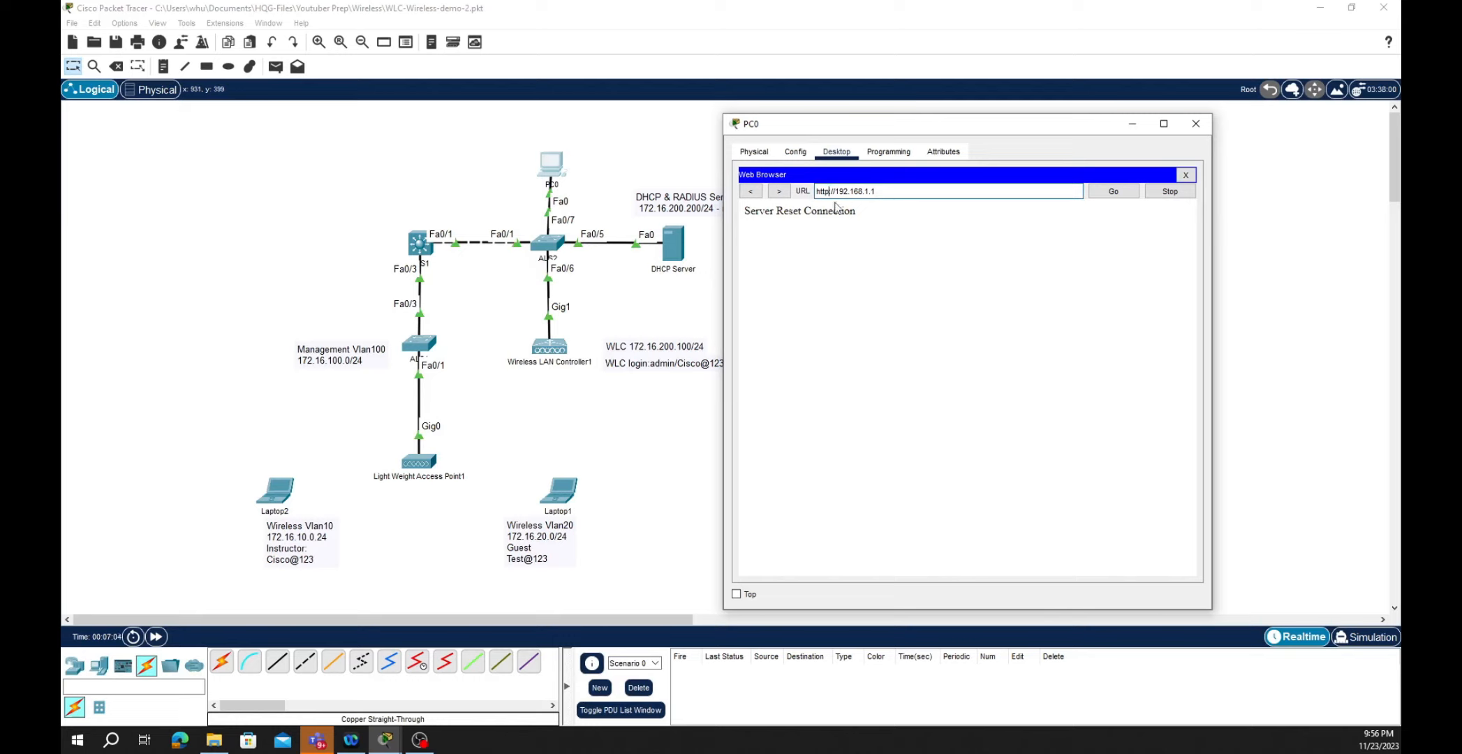
{"action": "left_click", "coordinate": [1117, 192]}
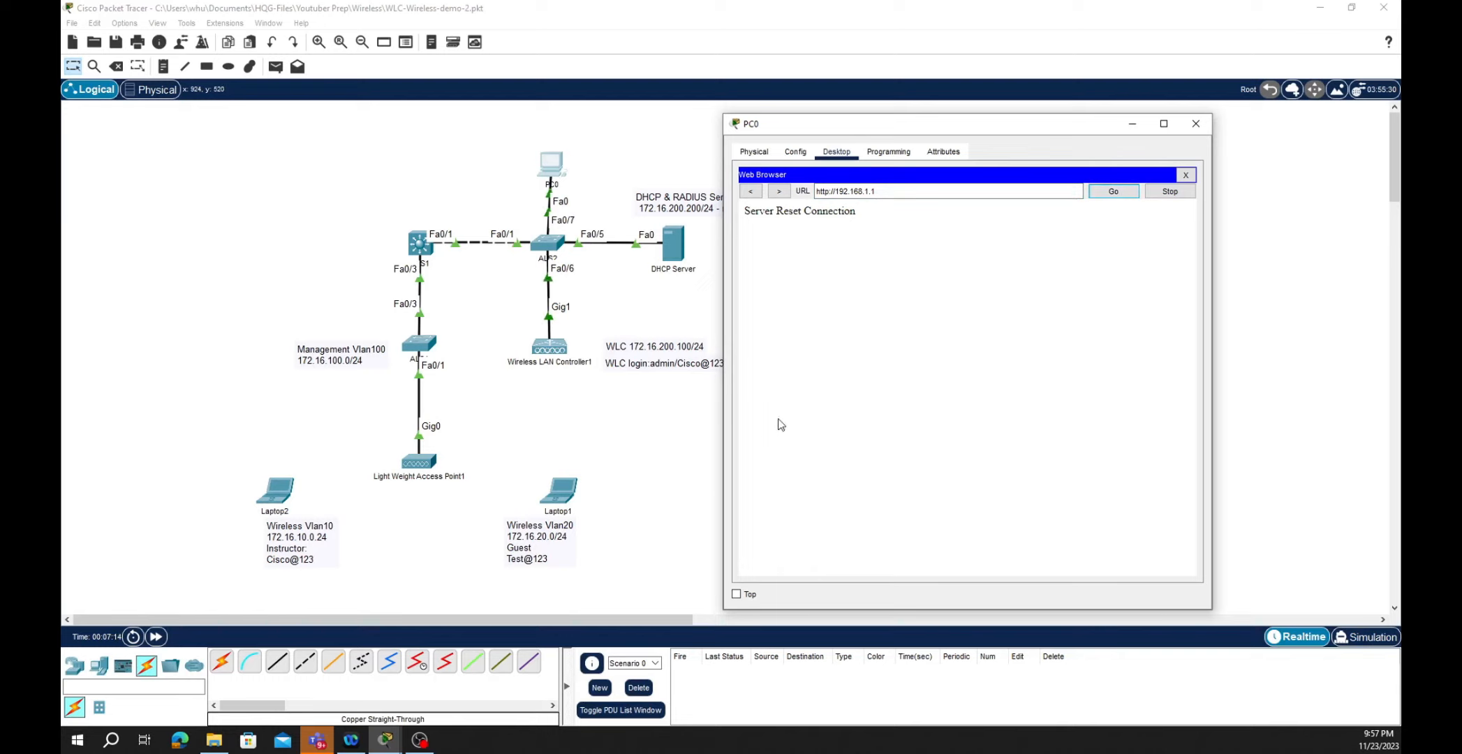
- Open the DHCP Server's DHCP service showing pools serverPool, WLAN10 and WLAN20
{"action": "left_click", "coordinate": [674, 253]}
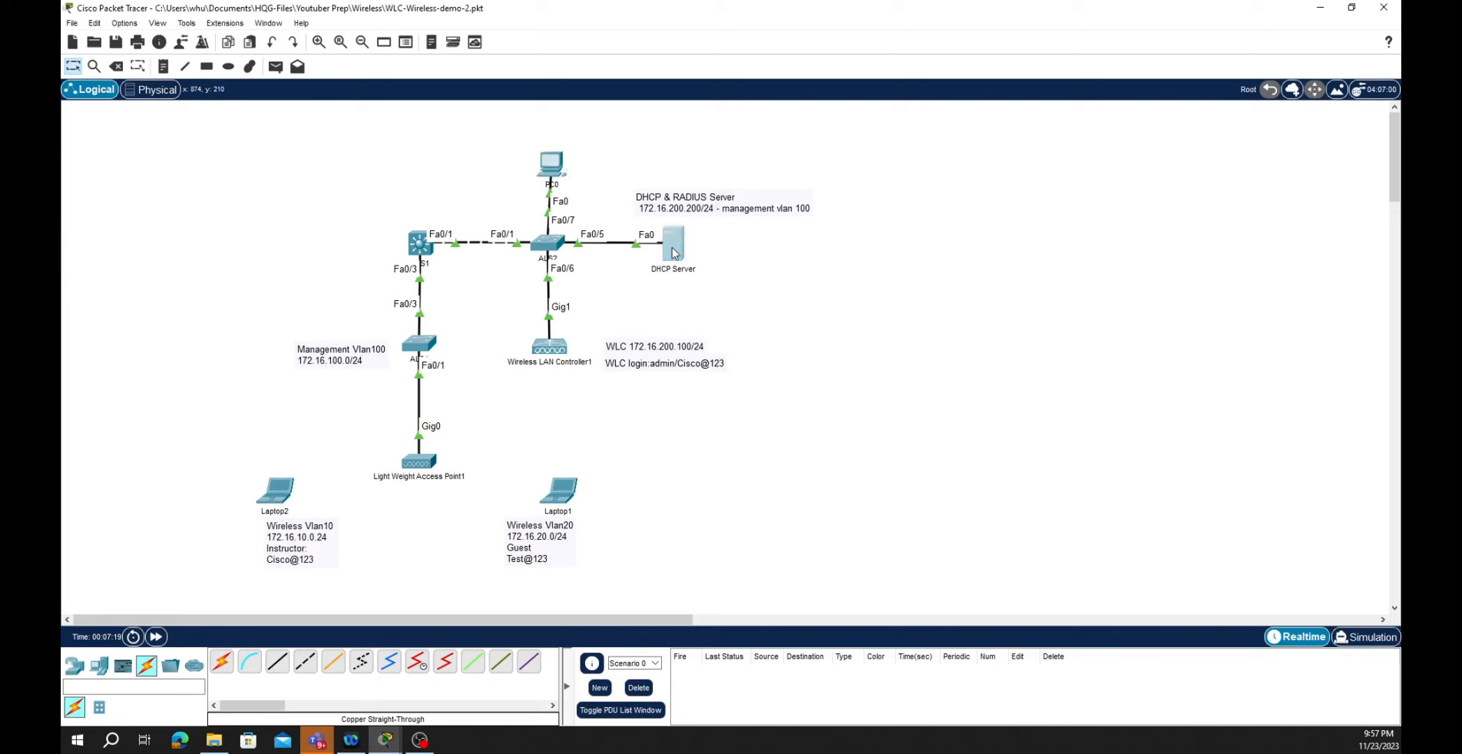
{"action": "left_click", "coordinate": [674, 253]}
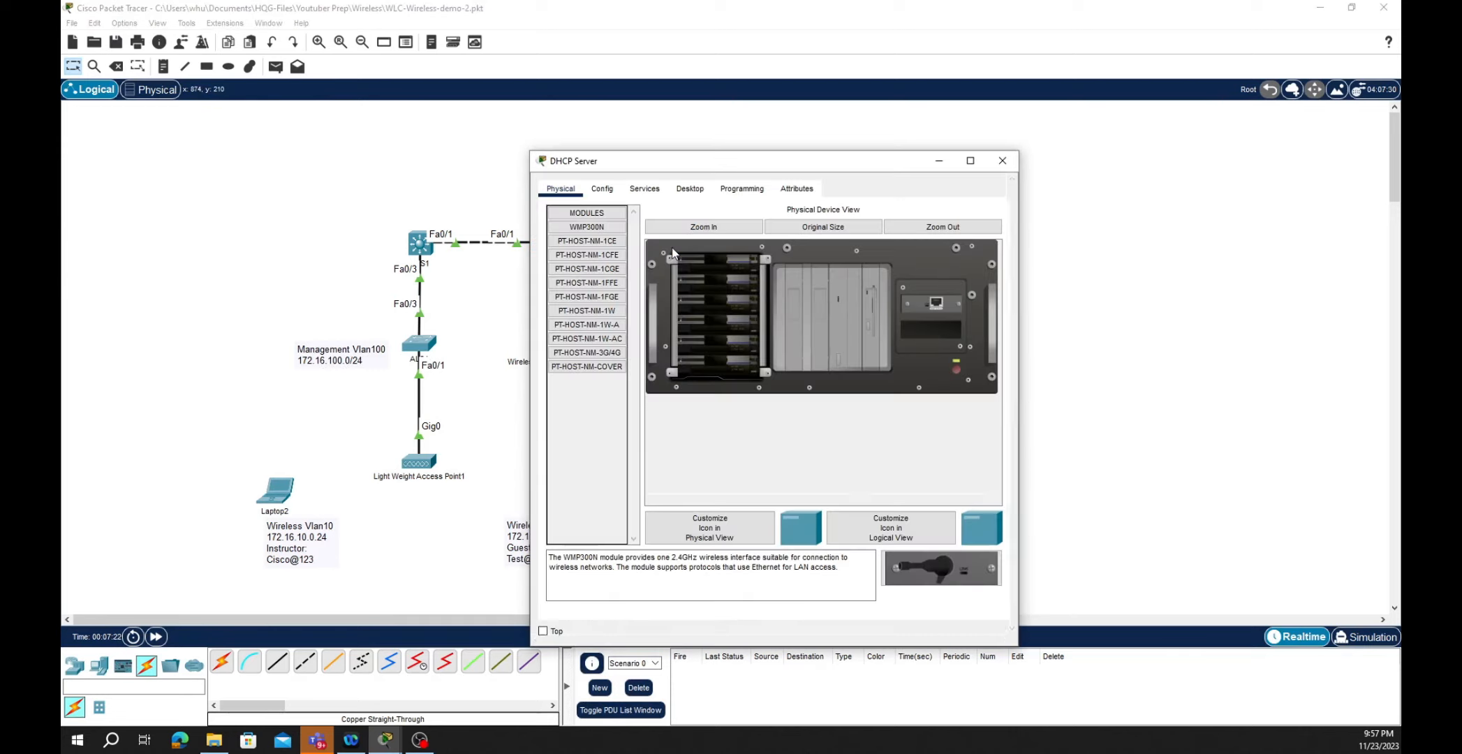
{"action": "left_click_drag", "start_coordinate": [697, 164], "coordinate": [883, 133]}
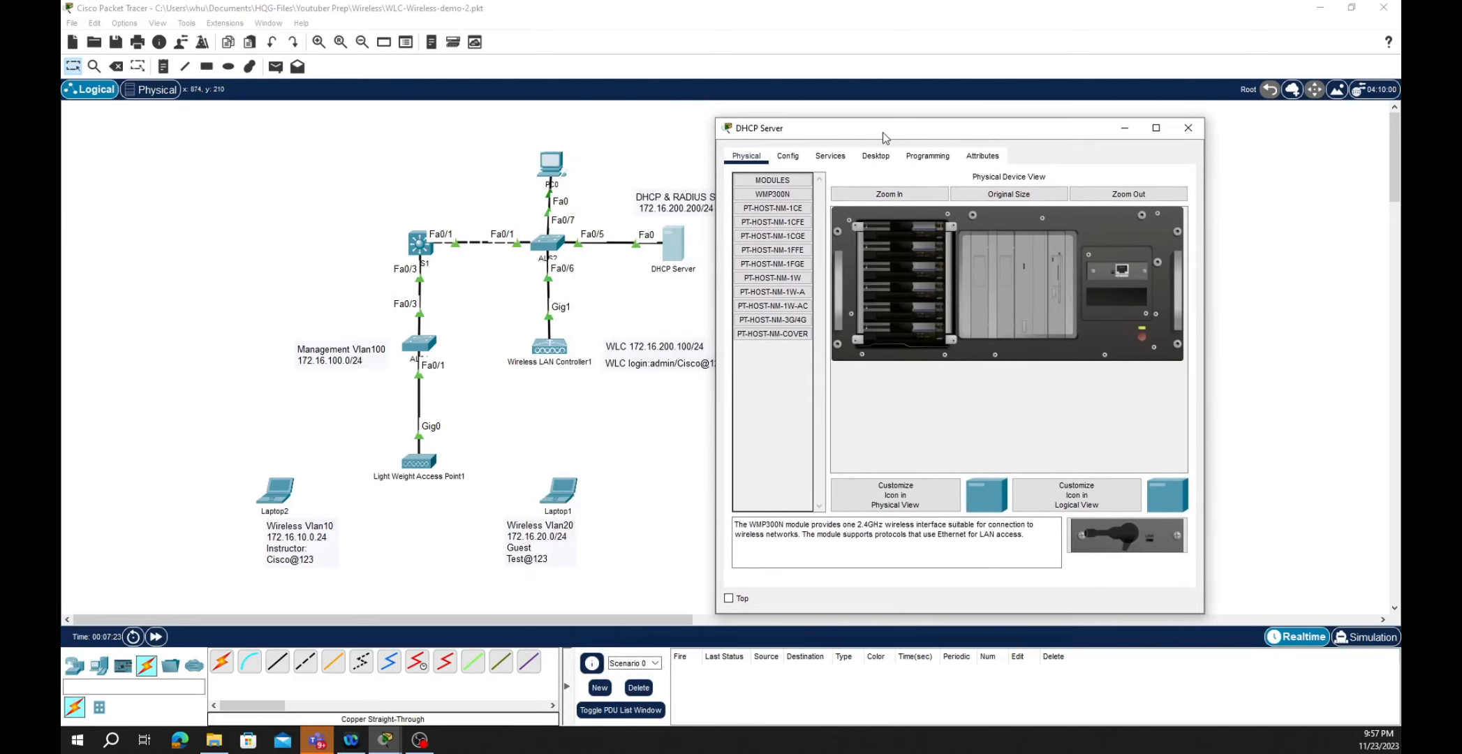
{"action": "left_click", "coordinate": [831, 156]}
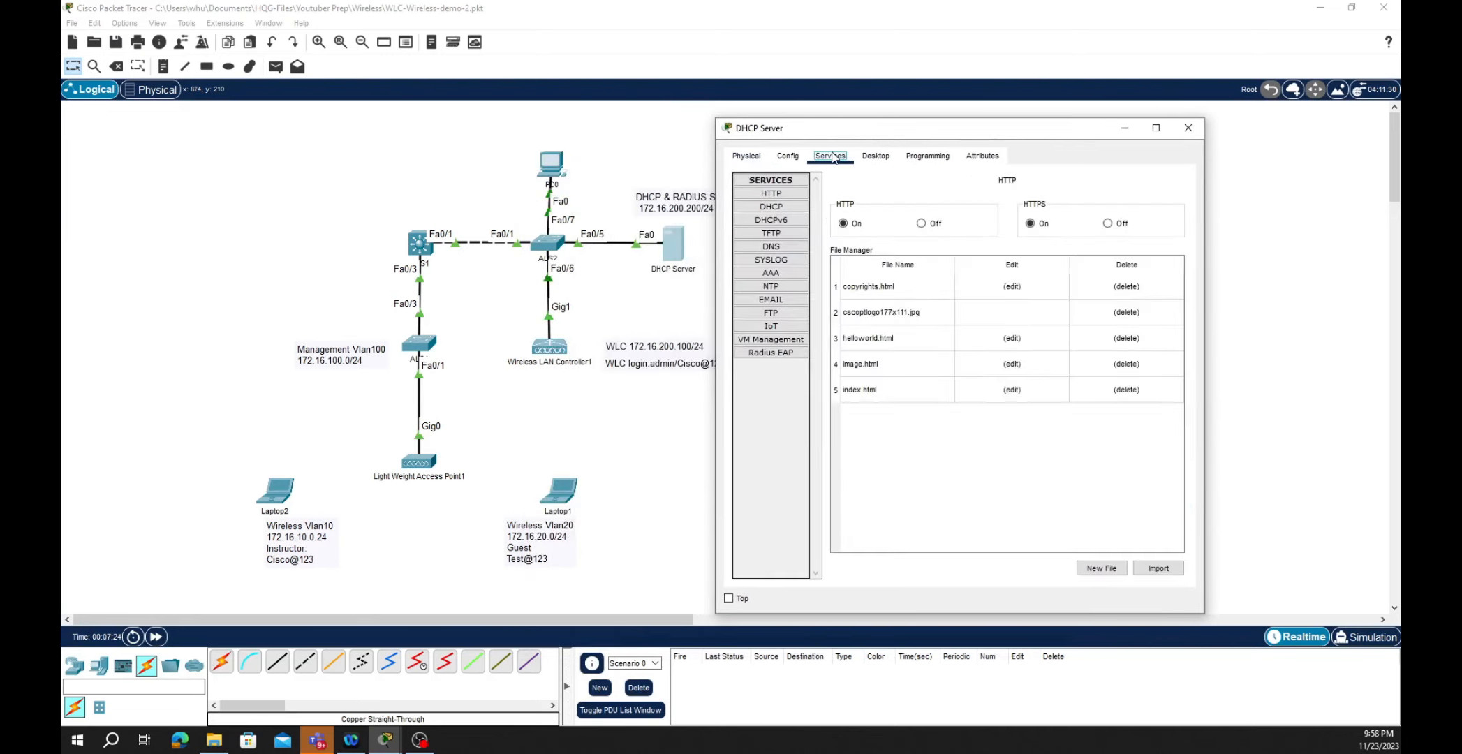
{"action": "left_click", "coordinate": [771, 207]}
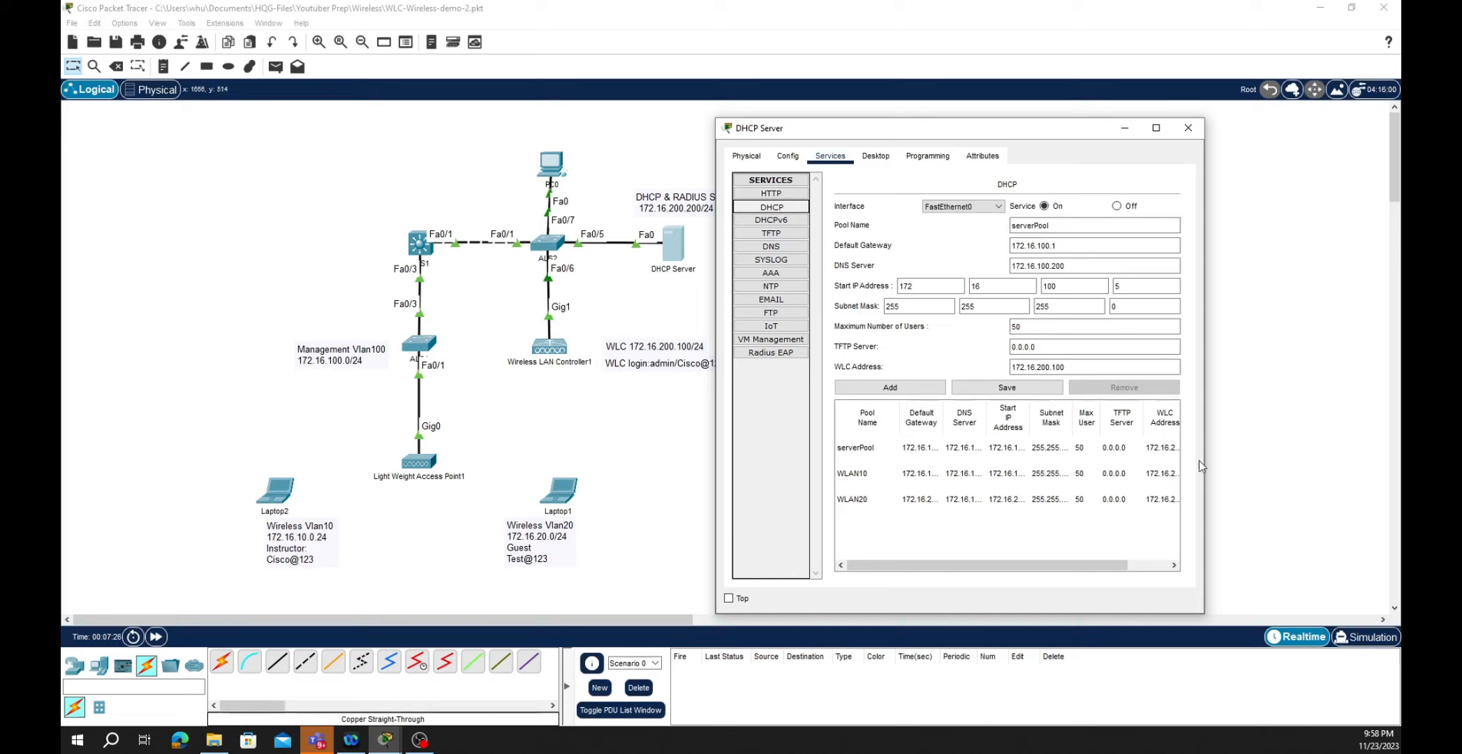
- Widen the DHCP Server window to read gateways 172.16.10.1 and 172.16.20.1
{"action": "left_click_drag", "start_coordinate": [1207, 457], "coordinate": [1326, 454]}
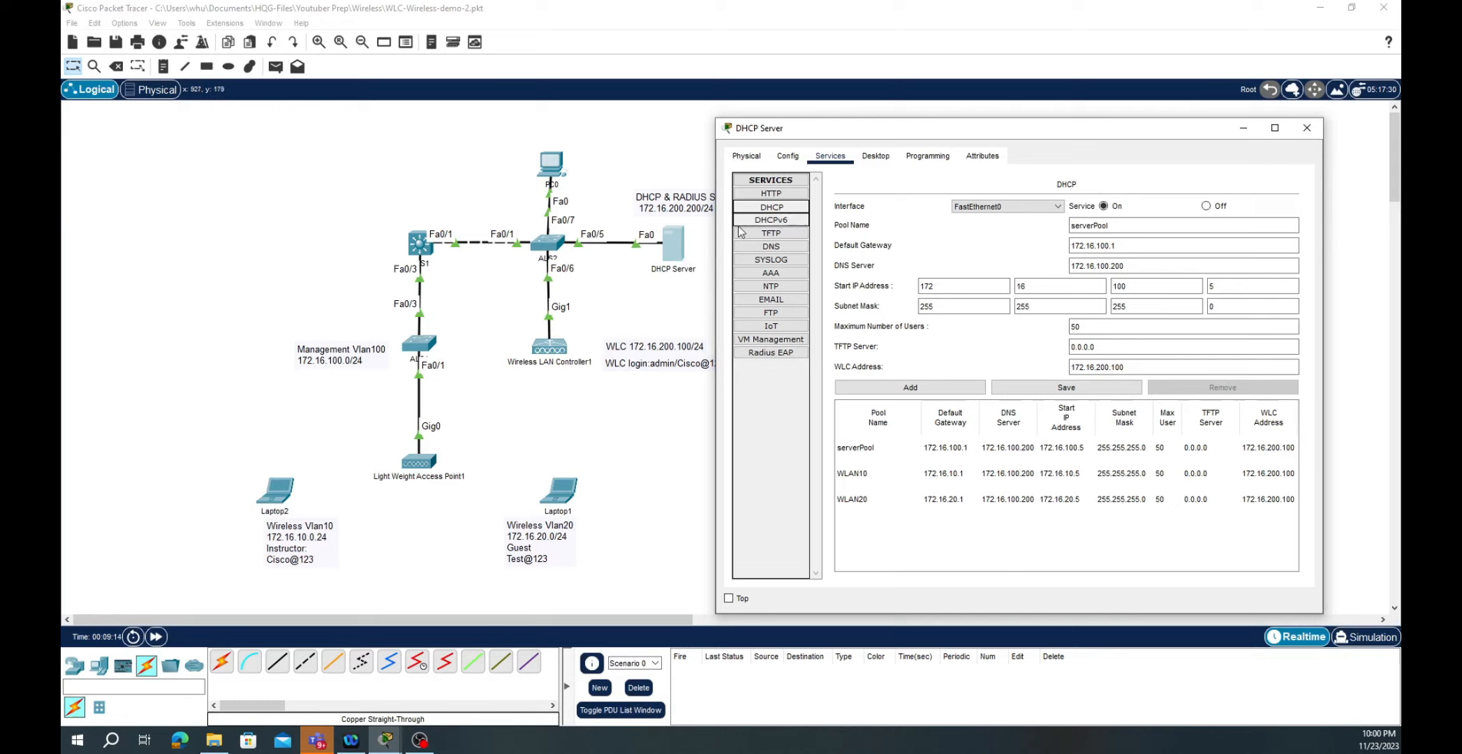
{"action": "left_click", "coordinate": [769, 273]}
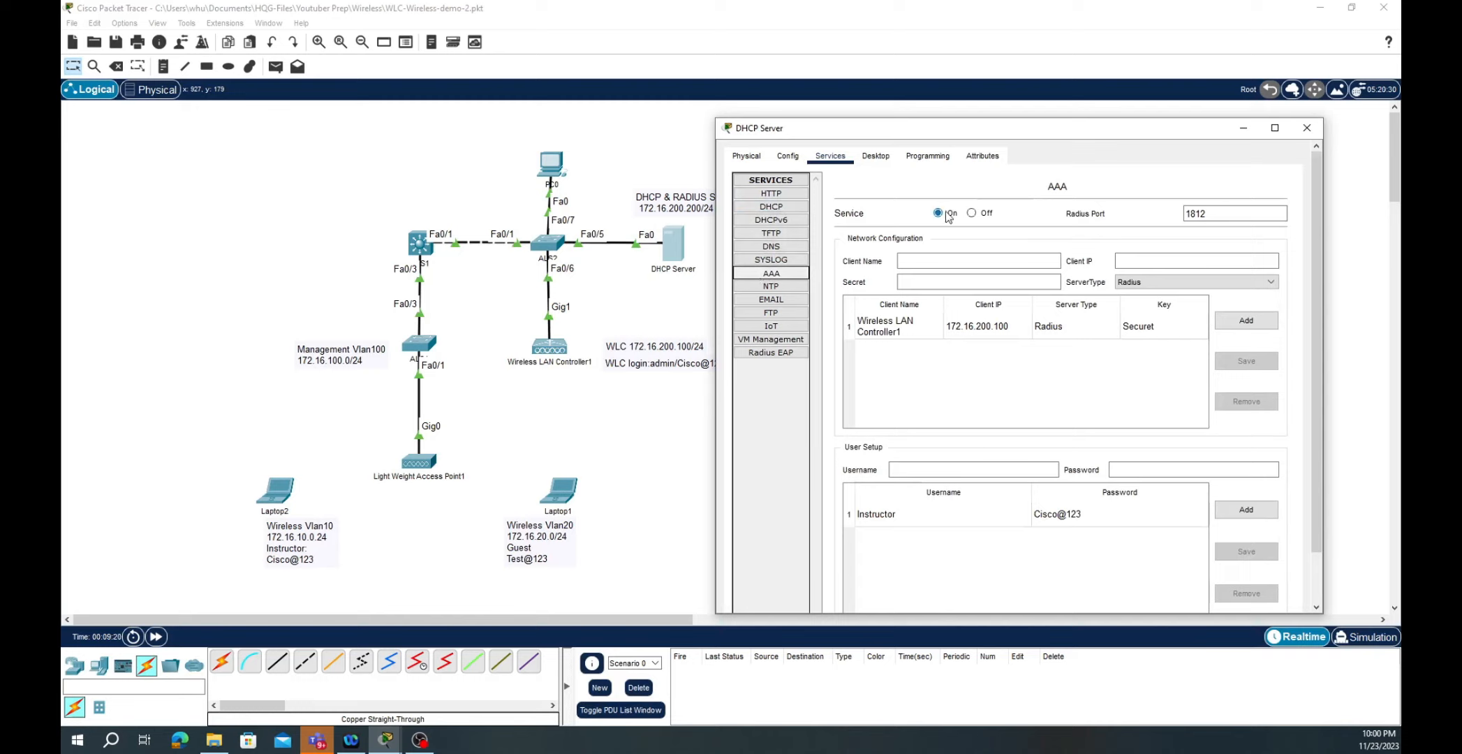
- Review the AAA RADIUS settings on port 1812, then close the DHCP Server window
{"action": "left_click", "coordinate": [1194, 216]}
{"action": "left_click", "coordinate": [1300, 137]}
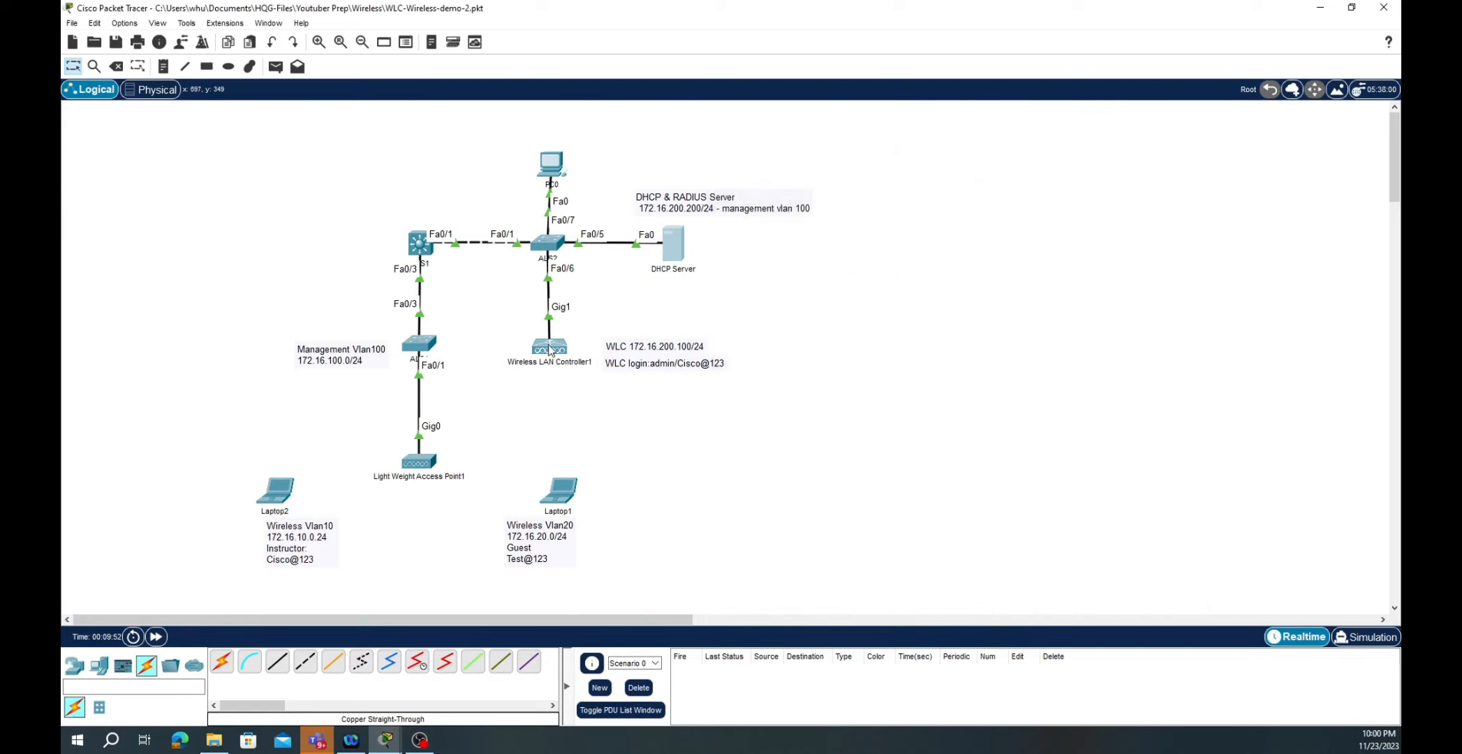
- On PC0's WLC welcome page, enter the admin username, password and password confirmation
{"action": "left_click", "coordinate": [552, 166]}
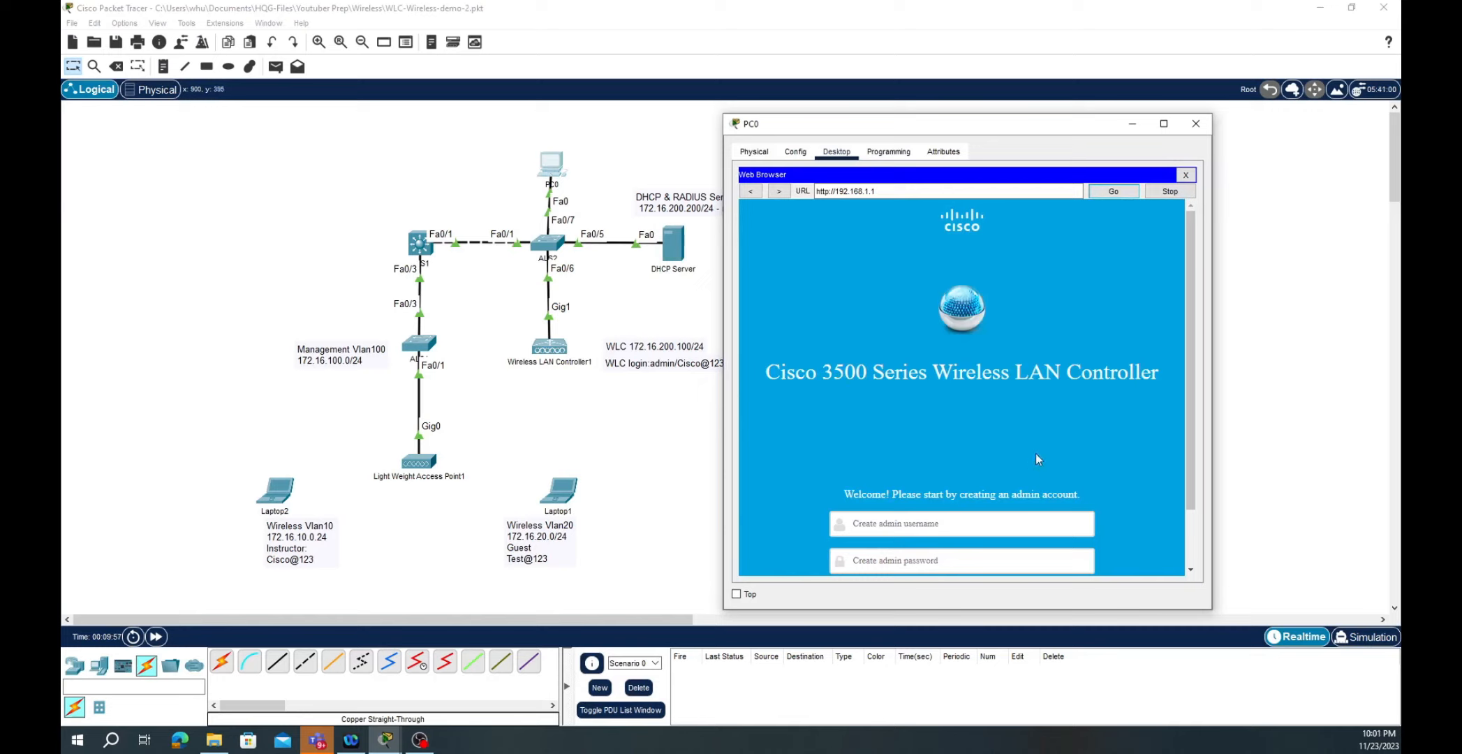
{"action": "left_click_drag", "start_coordinate": [1214, 418], "coordinate": [1375, 386]}
{"action": "left_click", "coordinate": [942, 524]}
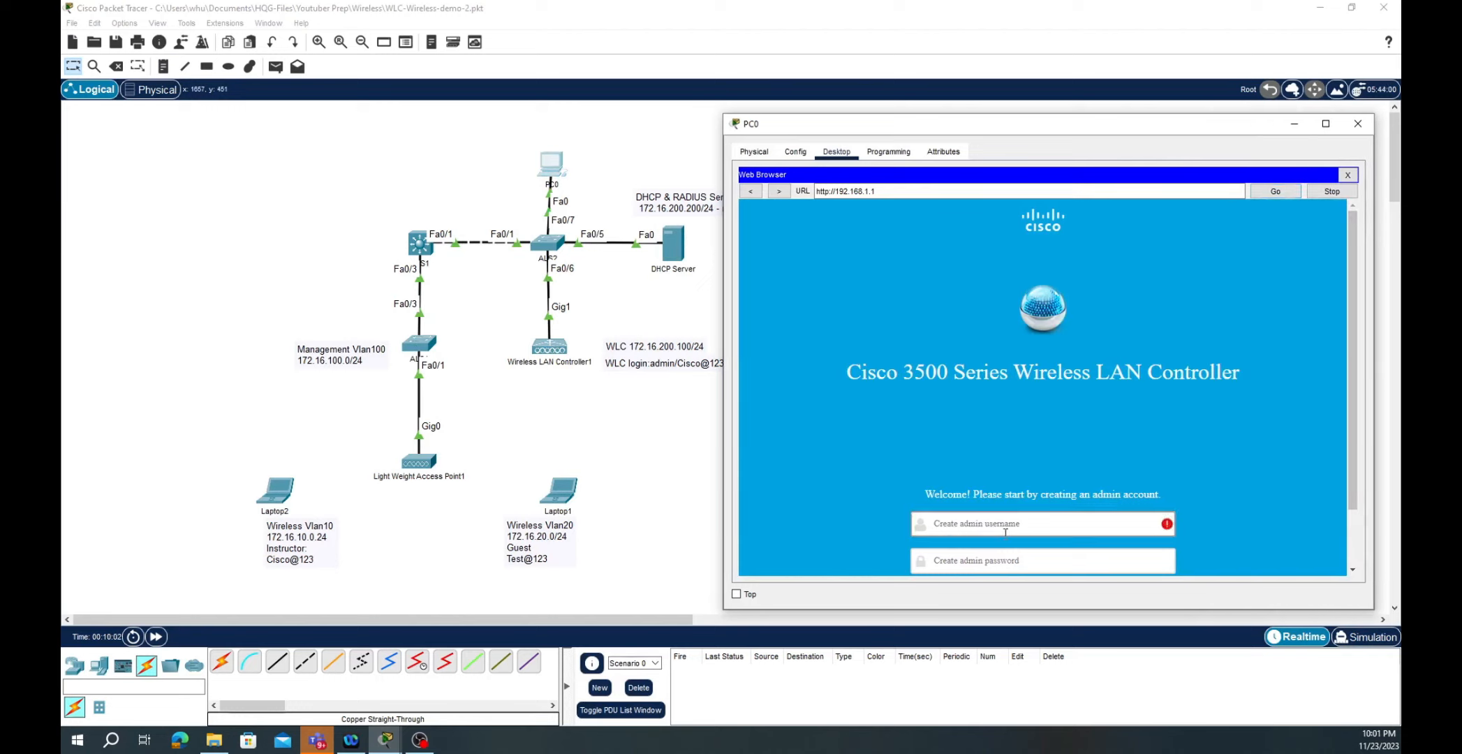
{"action": "type", "text": "admin"}
{"action": "key", "text": "Tab"}
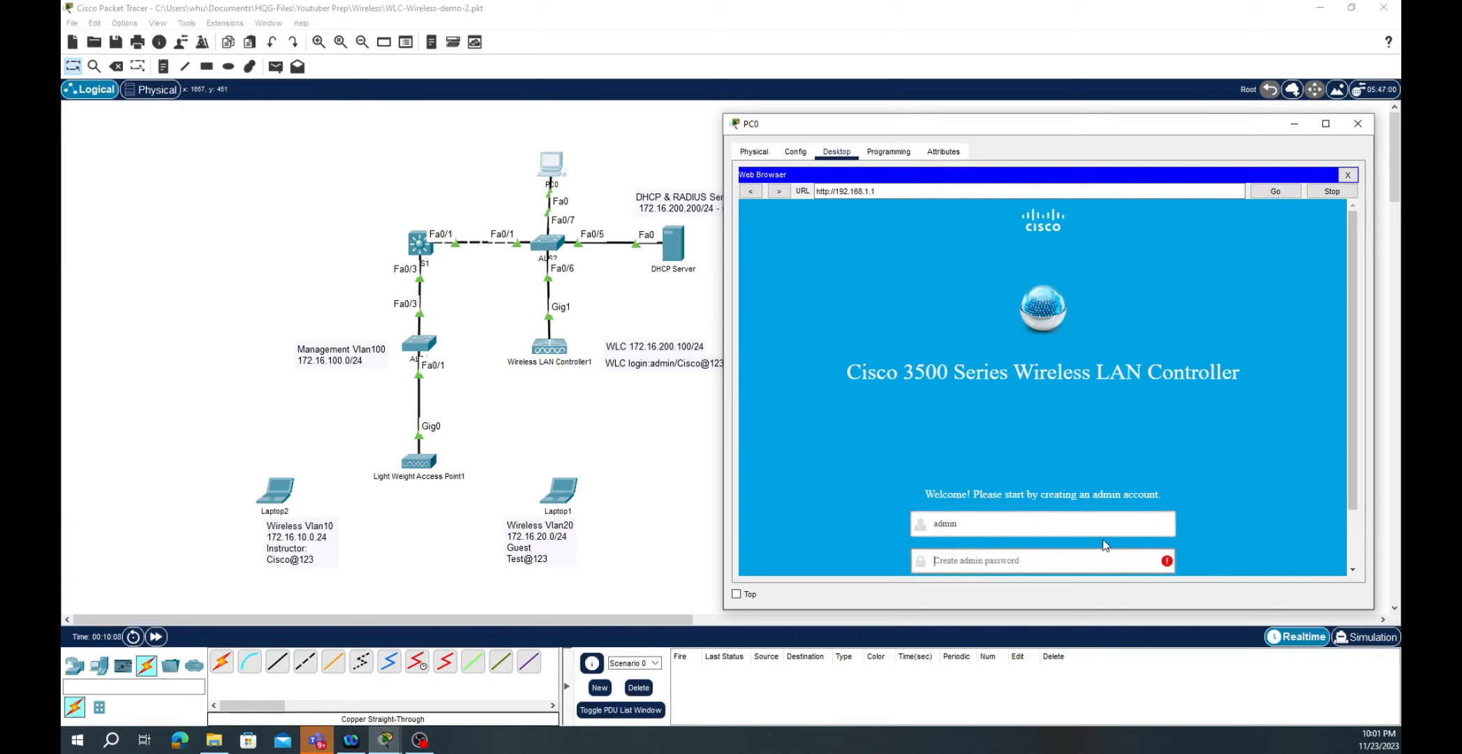
{"action": "type", "text": "Cisco@12"}
{"action": "scroll", "coordinate": [1099, 548], "scroll_direction": "down", "scroll_amount": 2}
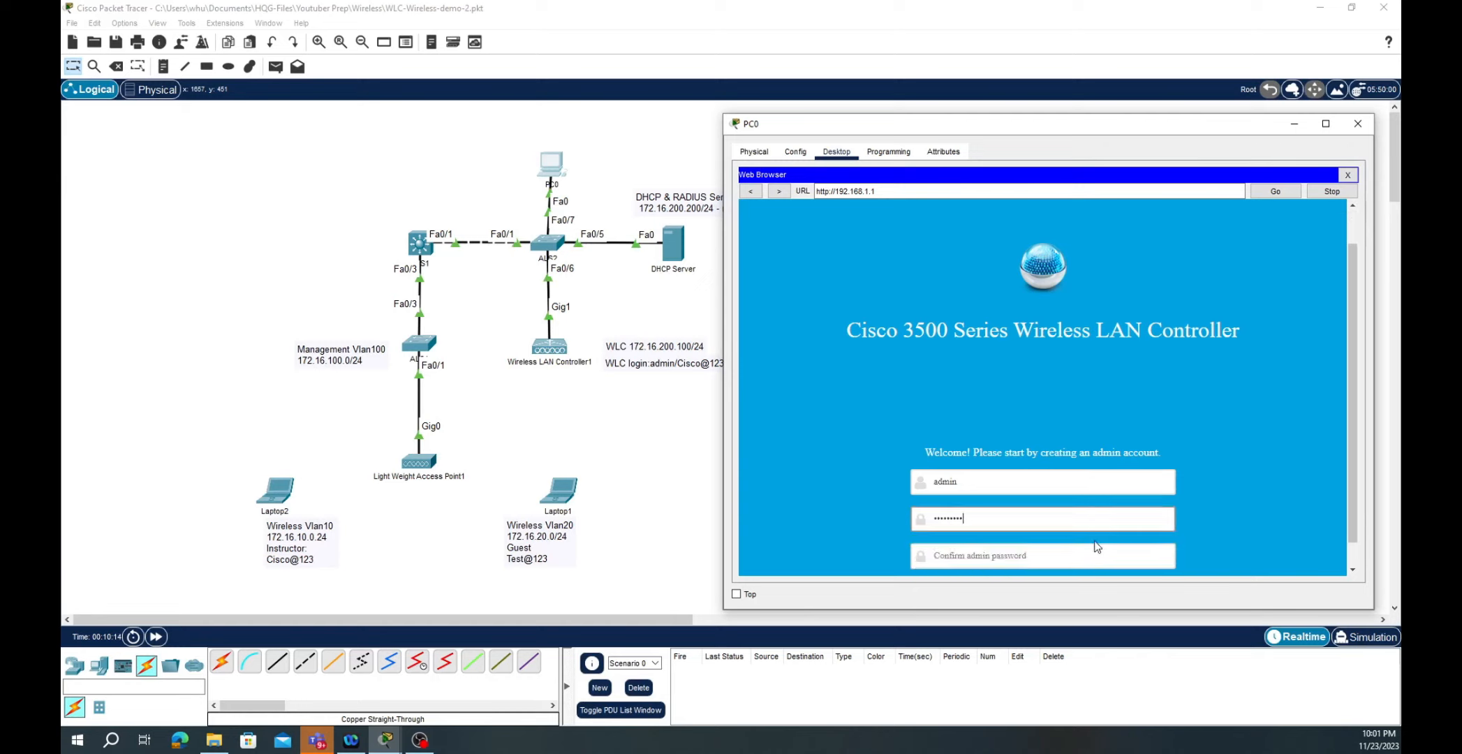
{"action": "left_click", "coordinate": [1087, 534]}
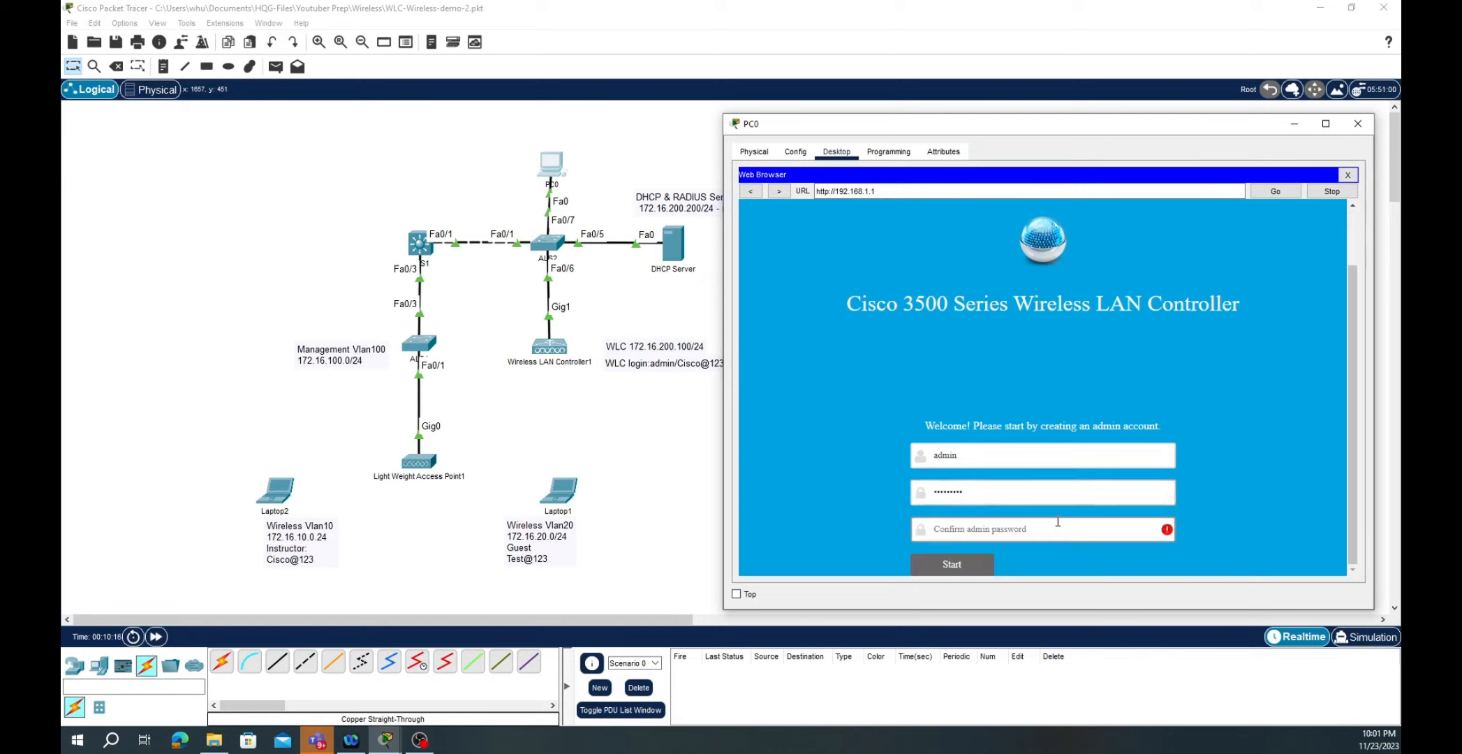
{"action": "type", "text": "Cisco@123"}
- Create the admin account, then set management IP 172.16.200.100/255.255.255.0, gateway 172.16.200.1, VLAN 200
{"action": "left_click", "coordinate": [949, 566]}
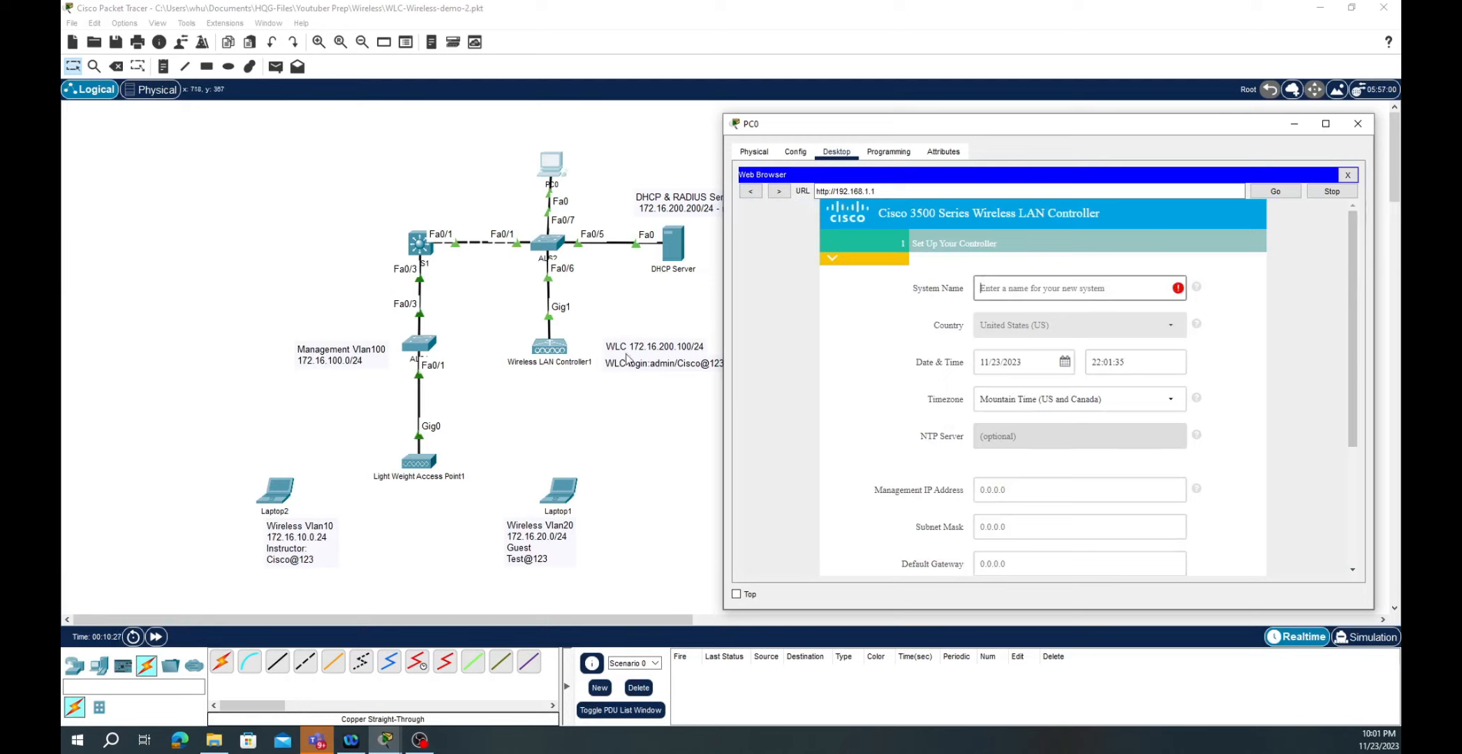
{"action": "left_click", "coordinate": [1132, 289]}
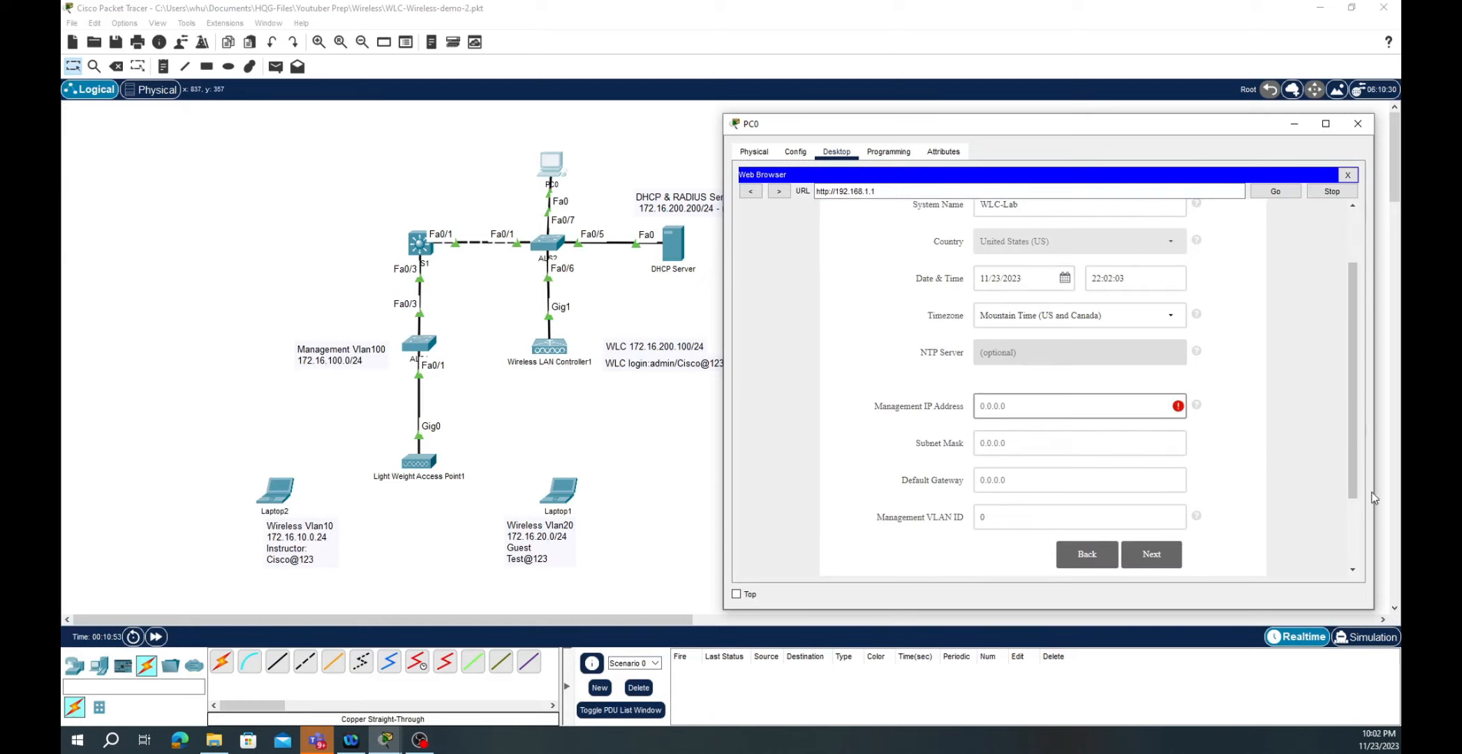
{"action": "type", "text": "172.16"}
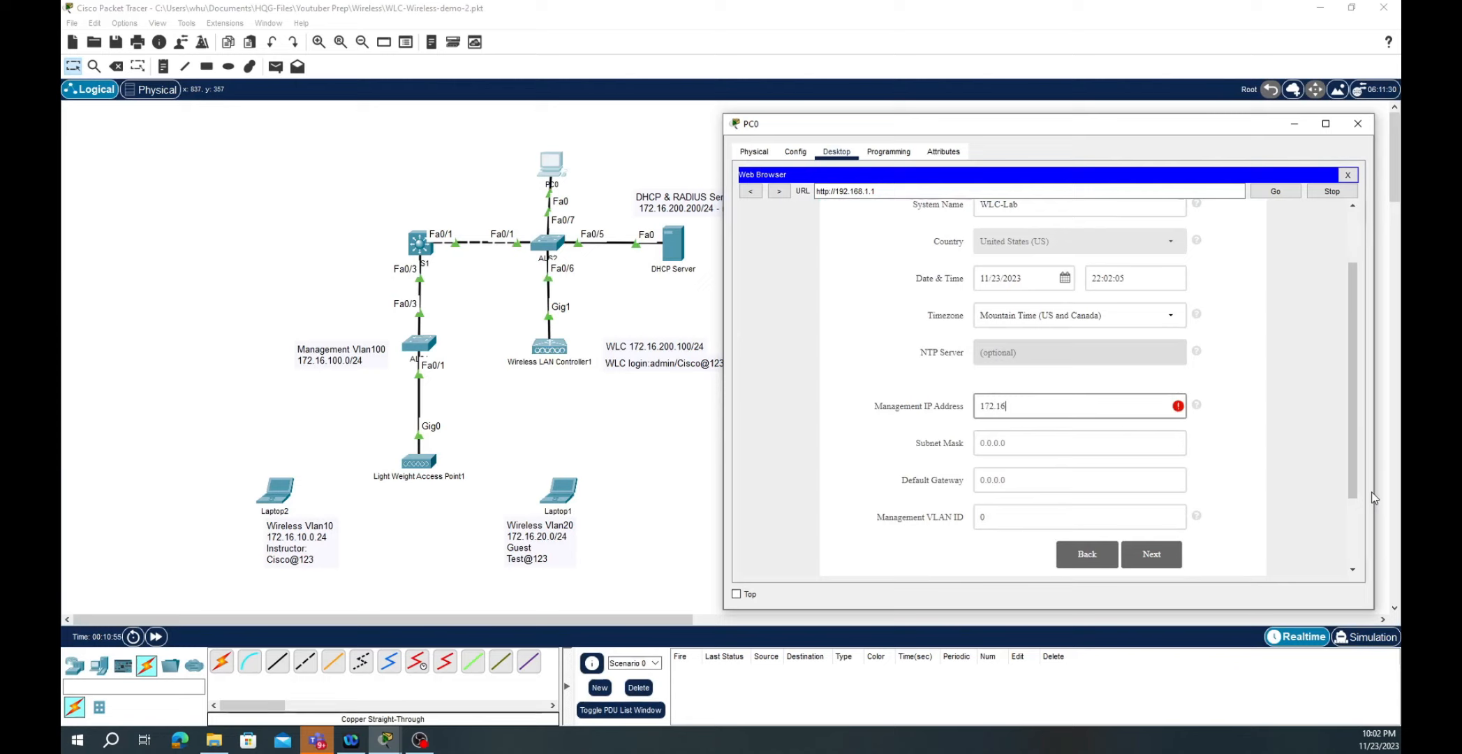
{"action": "type", "text": ".200."}
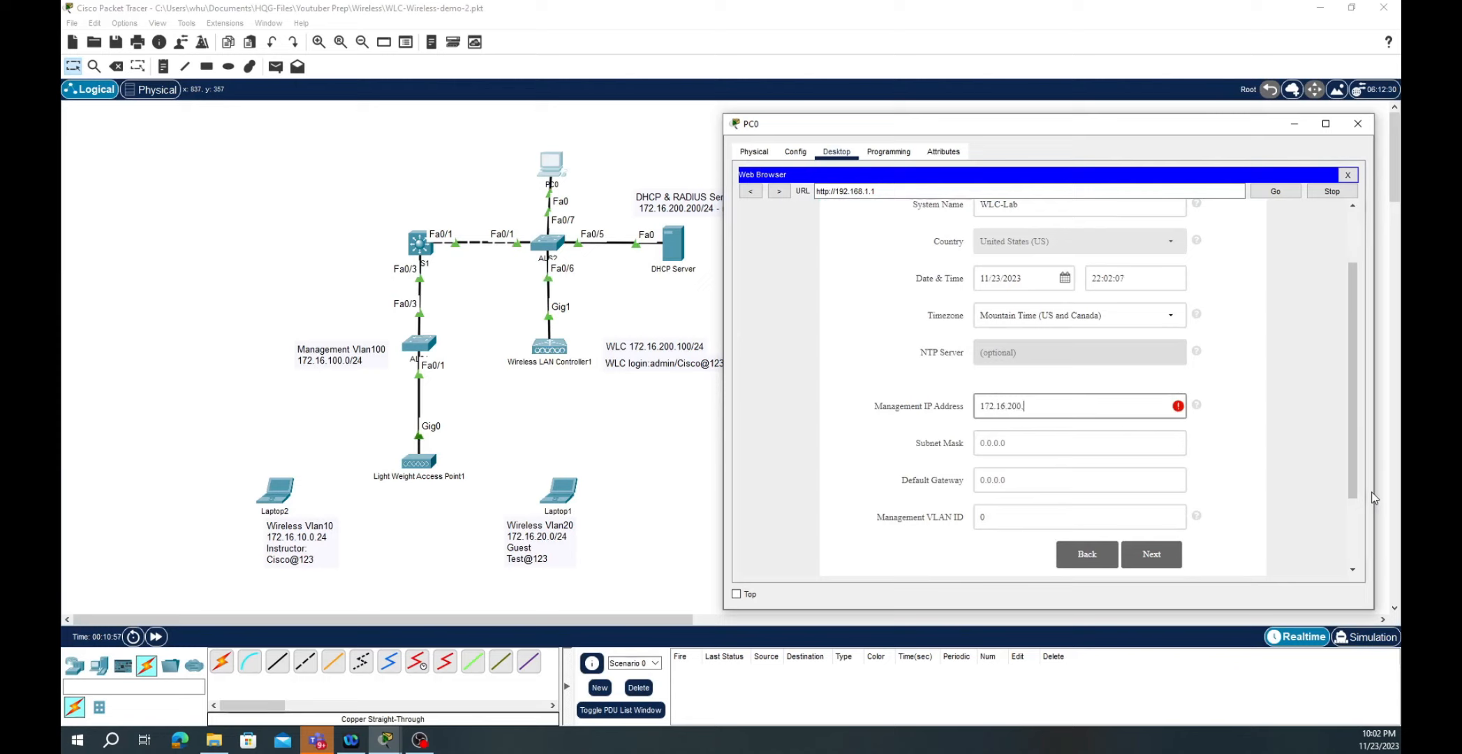
{"action": "type", "text": "100"}
{"action": "key", "text": "Tab"}
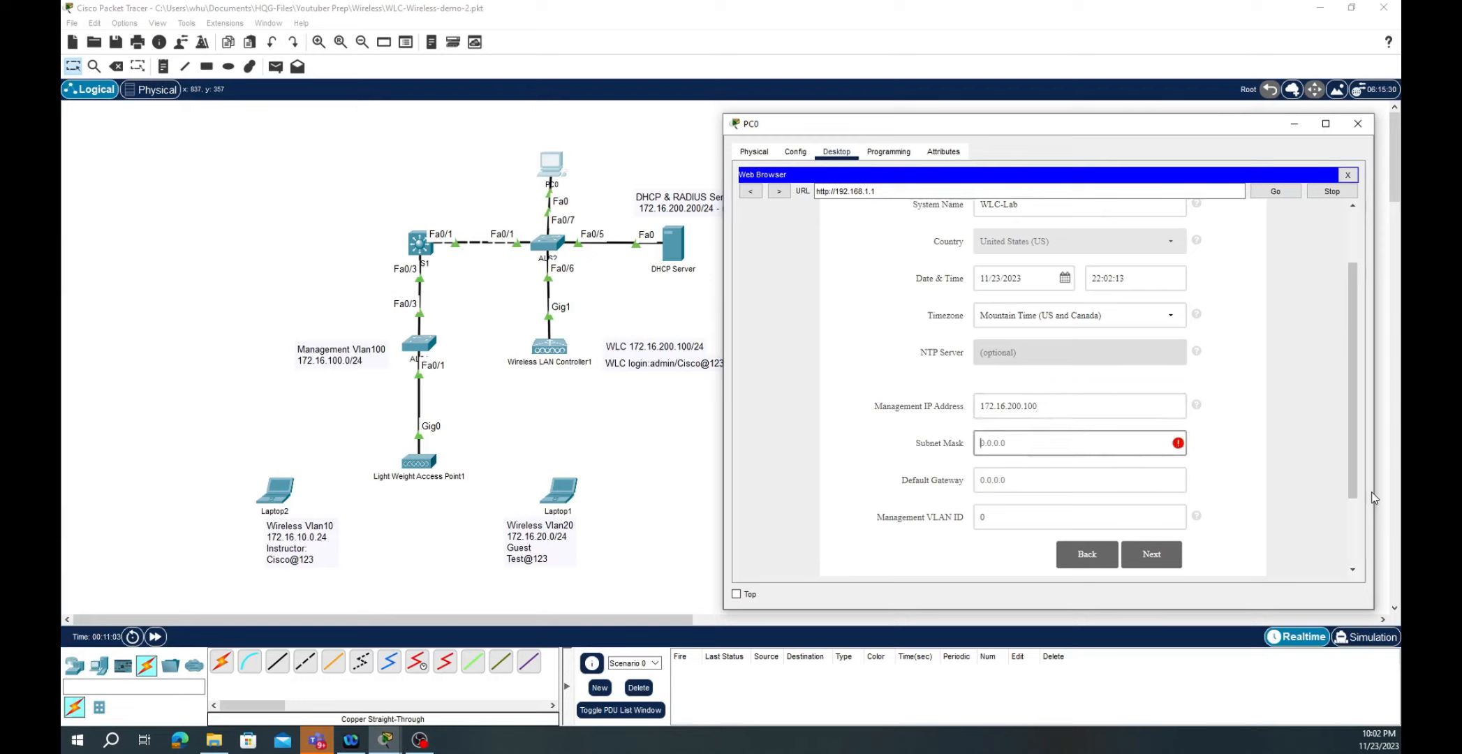
{"action": "type", "text": "255.255.255.0"}
{"action": "key", "text": "Tab"}
{"action": "type", "text": "1"}
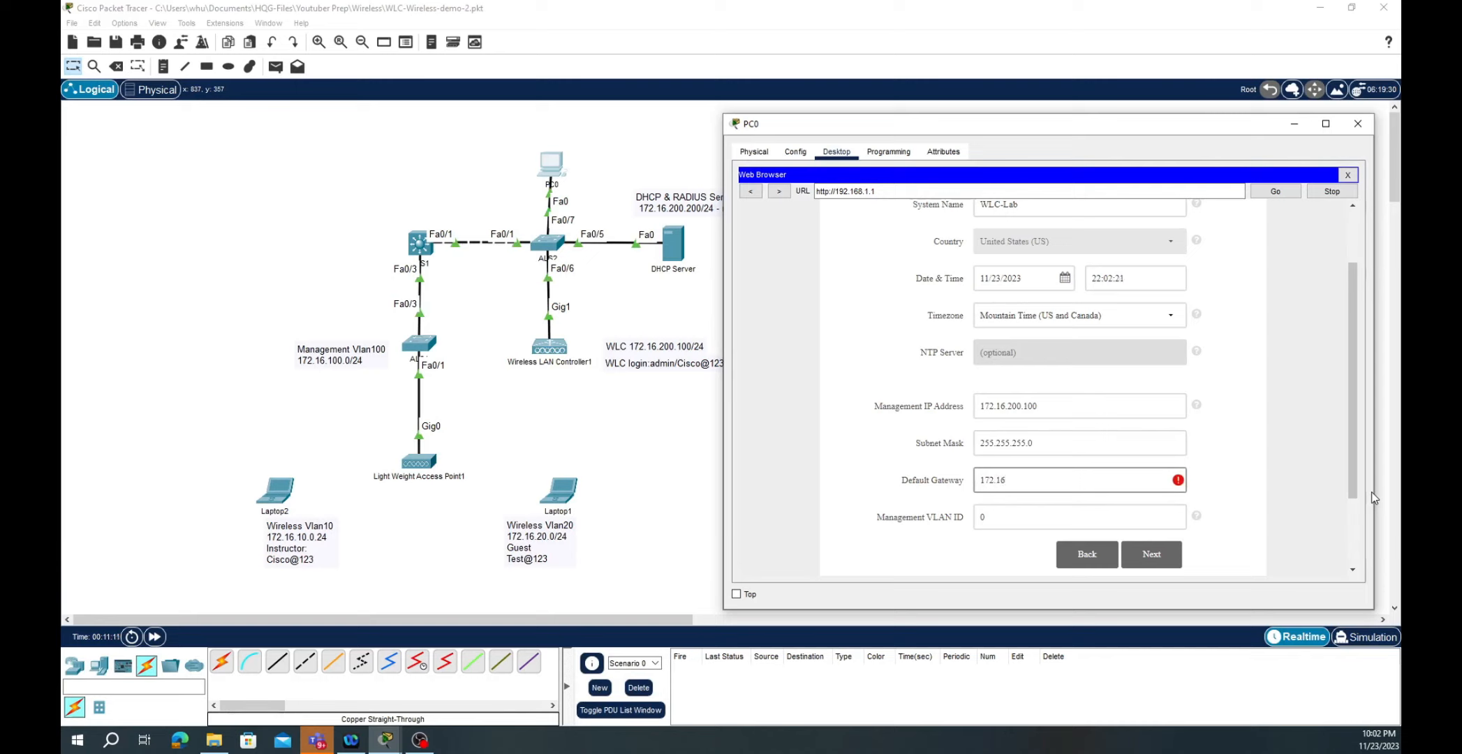
{"action": "type", "text": "72.16.200.1"}
{"action": "left_click", "coordinate": [988, 518]}
{"action": "key", "text": "BackSpace"}
{"action": "type", "text": "200"}
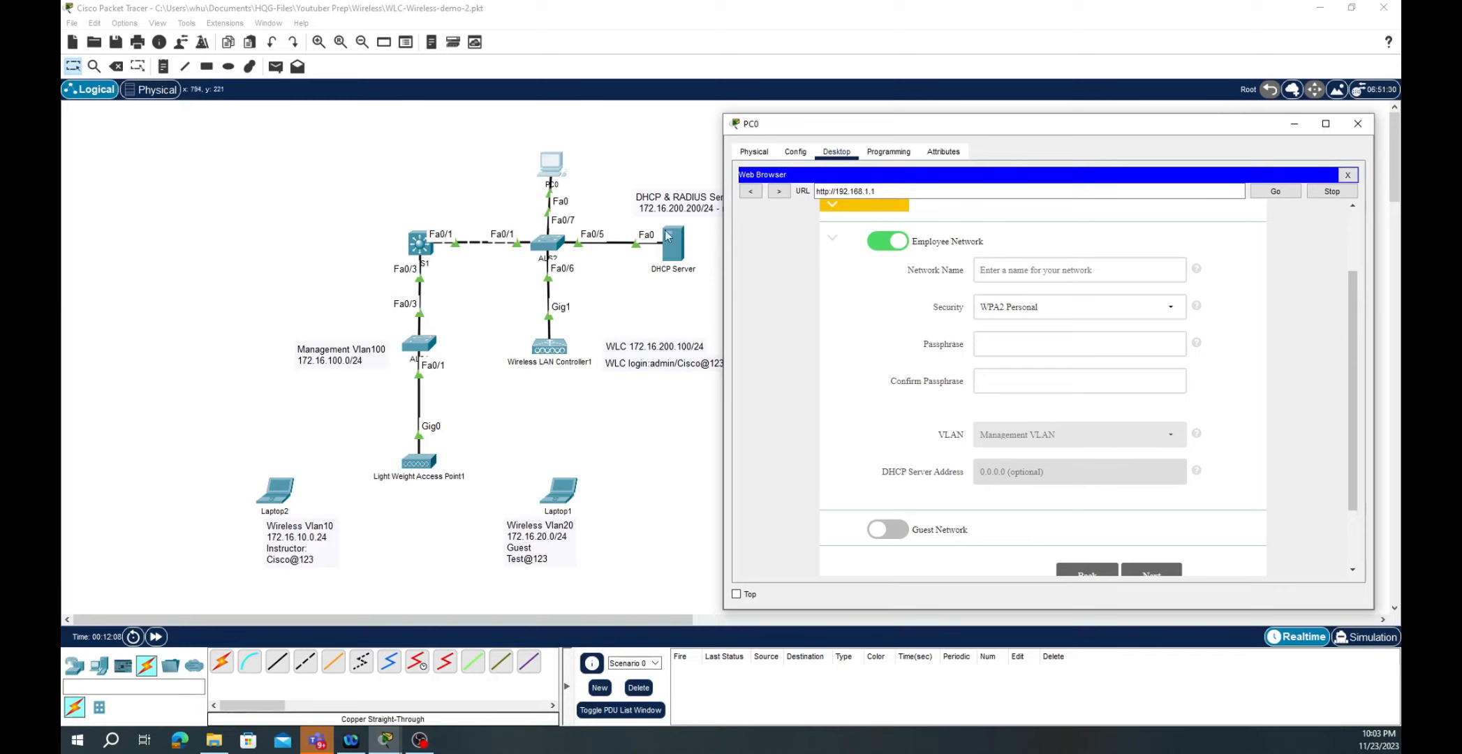
- Name the employee network Instructor and choose WPA2 Enterprise security
{"action": "left_click", "coordinate": [1032, 270]}
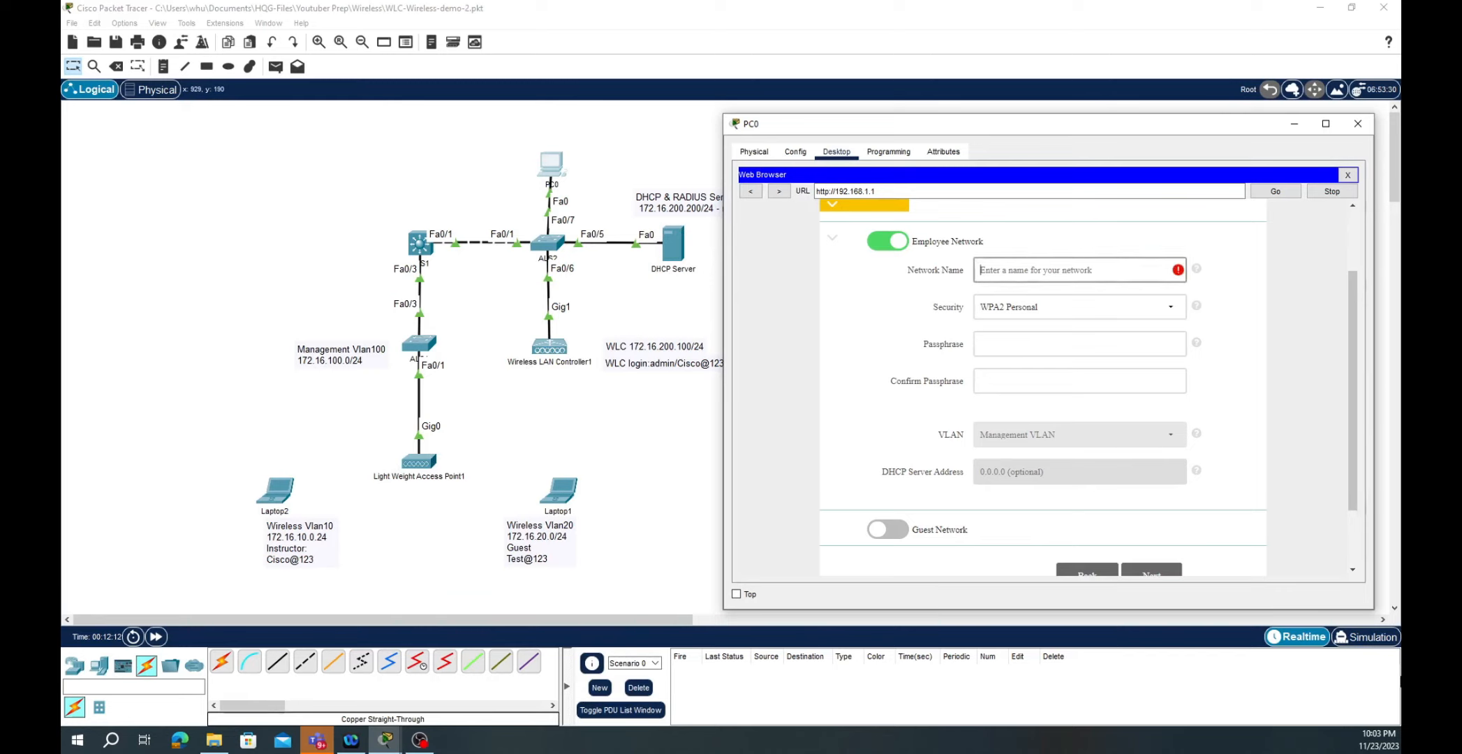
{"action": "type", "text": "Instructor"}
{"action": "key", "text": "Tab"}
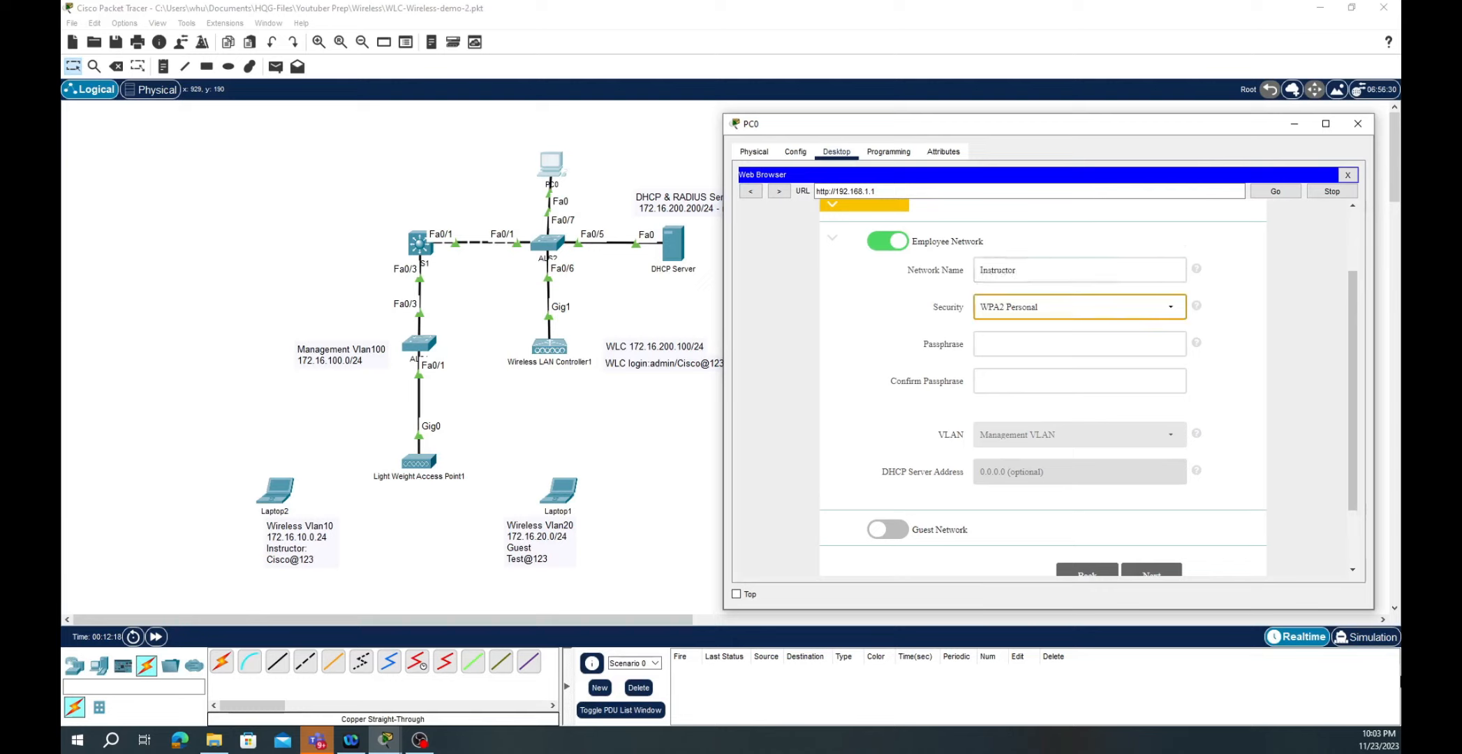
{"action": "left_click", "coordinate": [1175, 311]}
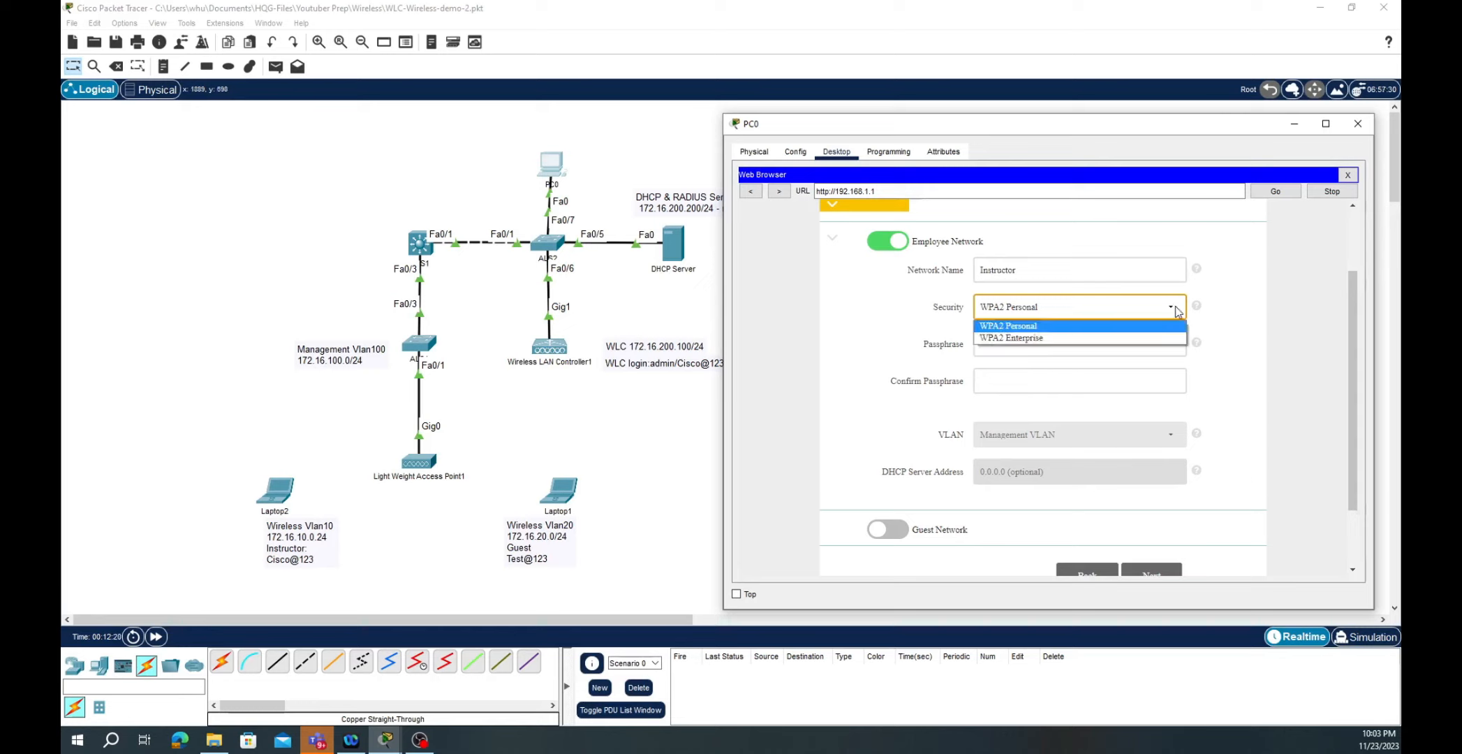
{"action": "left_click", "coordinate": [1030, 340]}
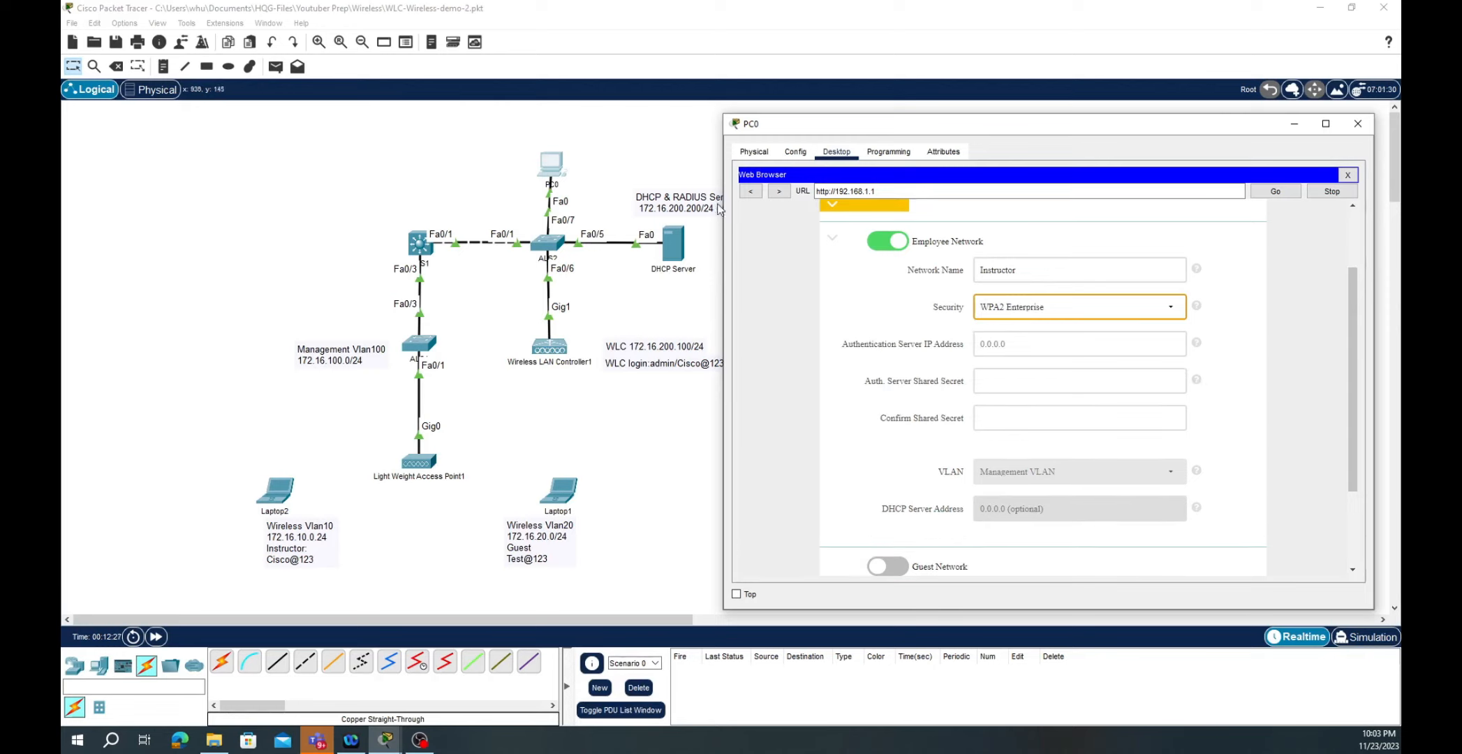
- Enter authentication server 172.16.200.200 and type the shared secret twice
{"action": "left_click", "coordinate": [1002, 342]}
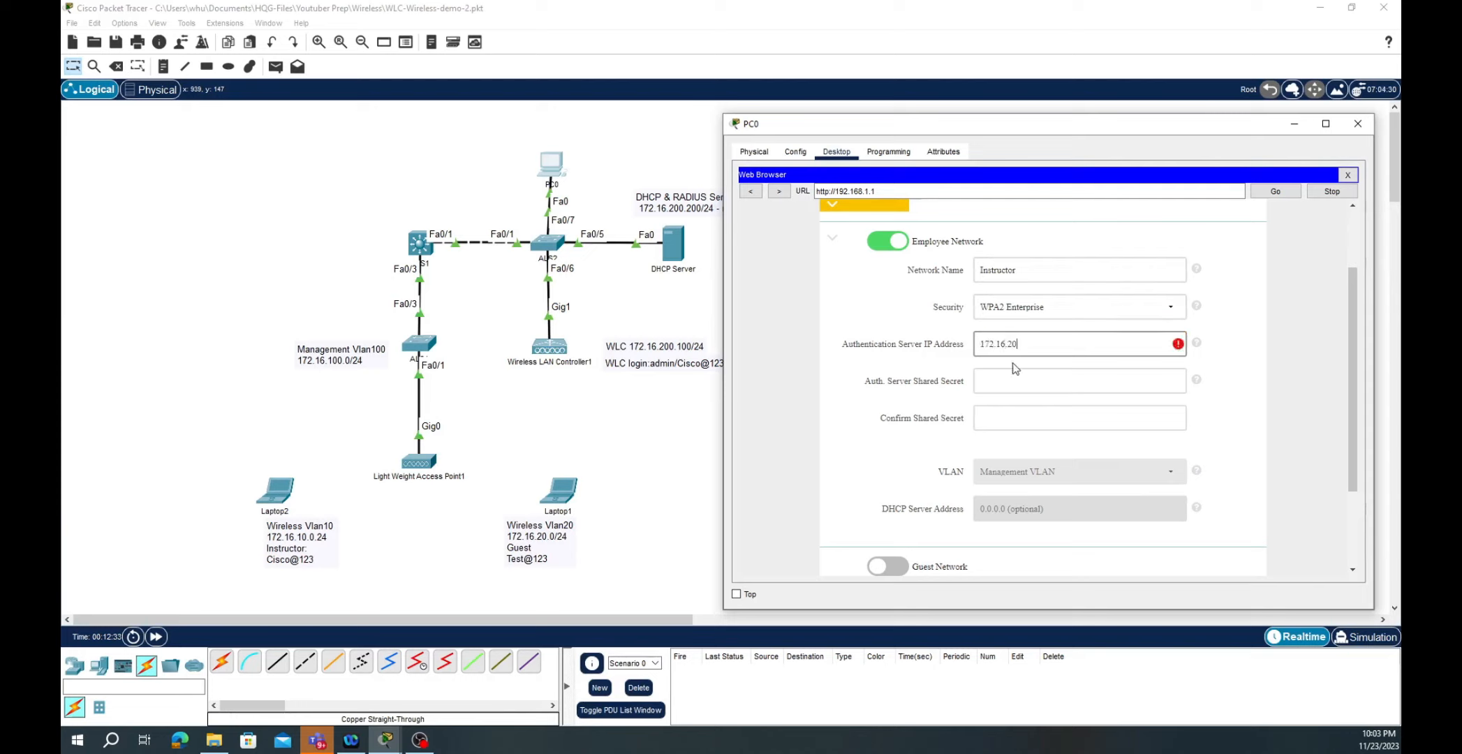
{"action": "type", "text": "172.16.200.200"}
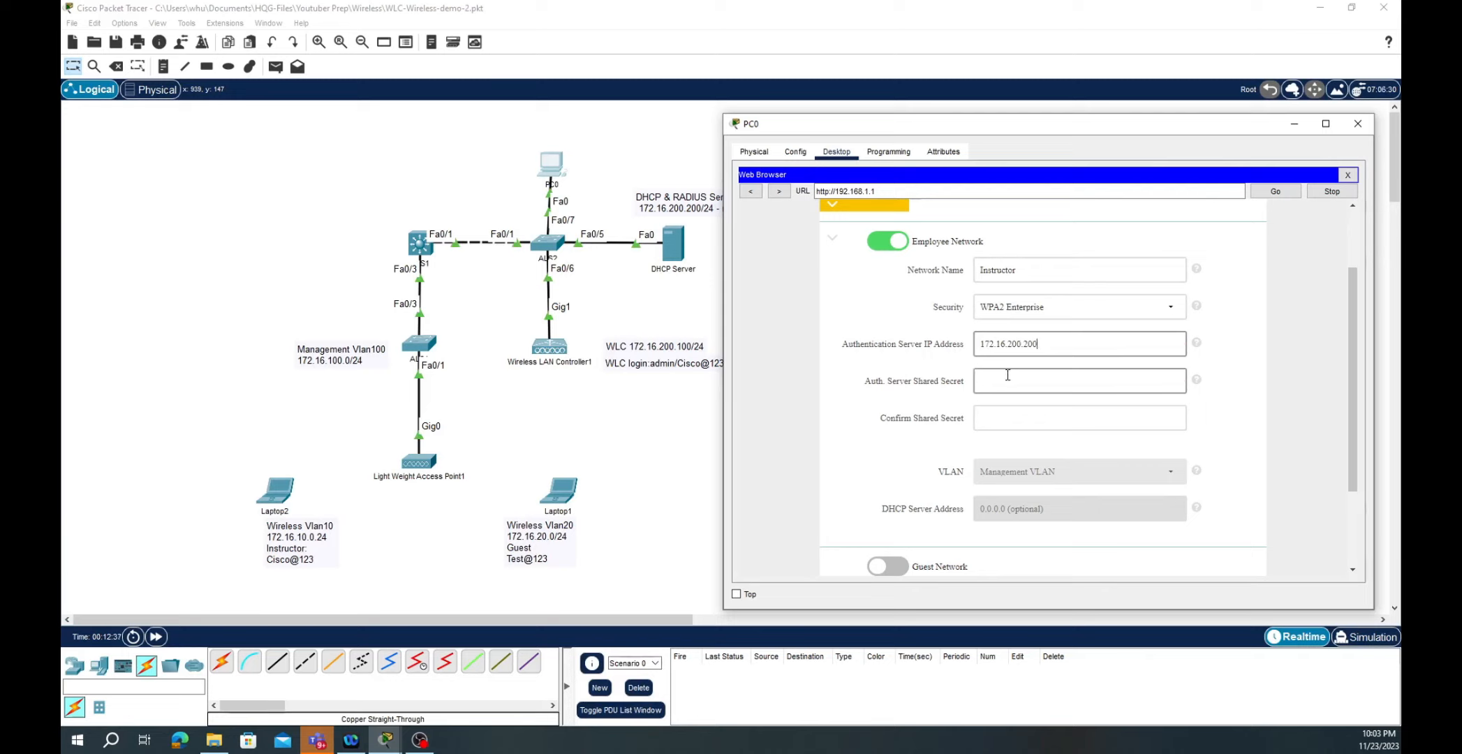
{"action": "left_click", "coordinate": [1005, 379]}
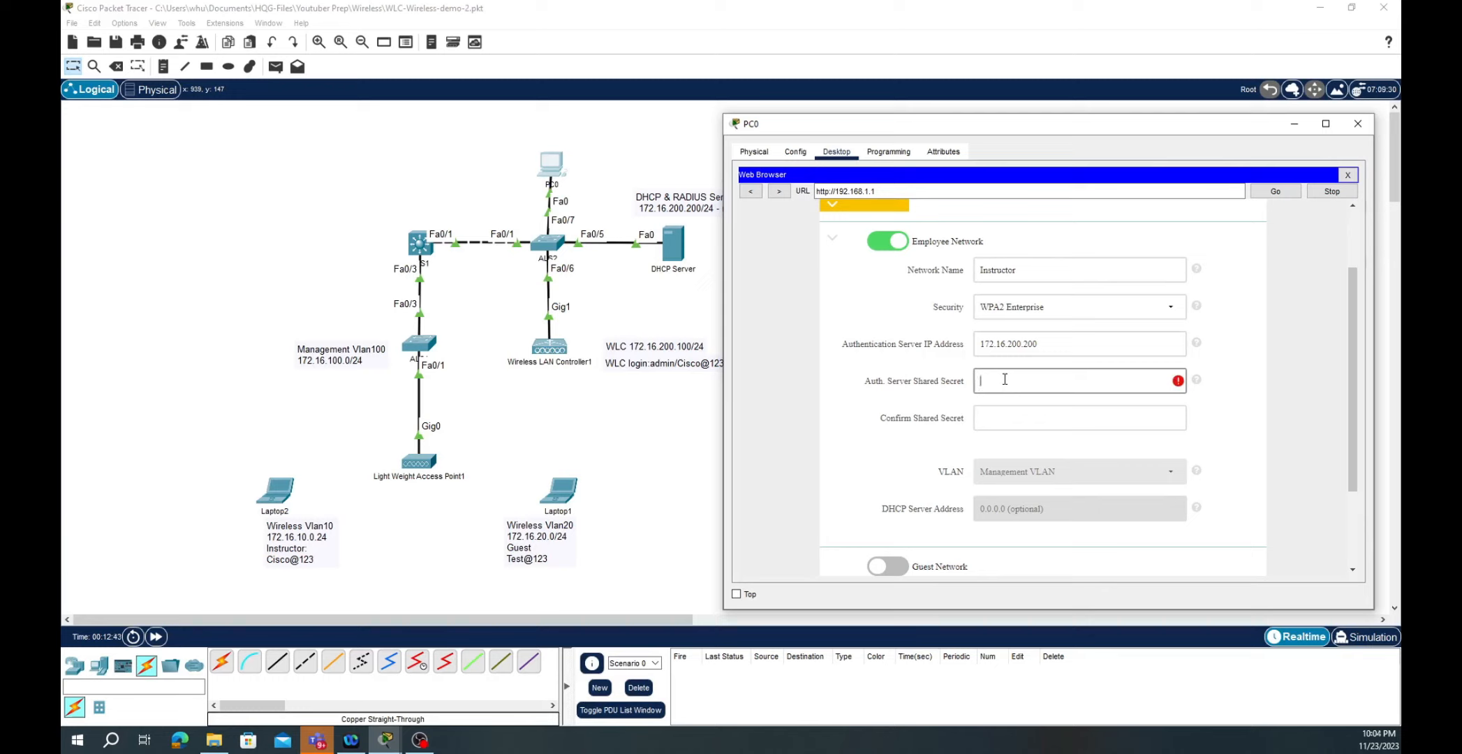
{"action": "type", "text": "cisco12"}
{"action": "left_click", "coordinate": [997, 411]}
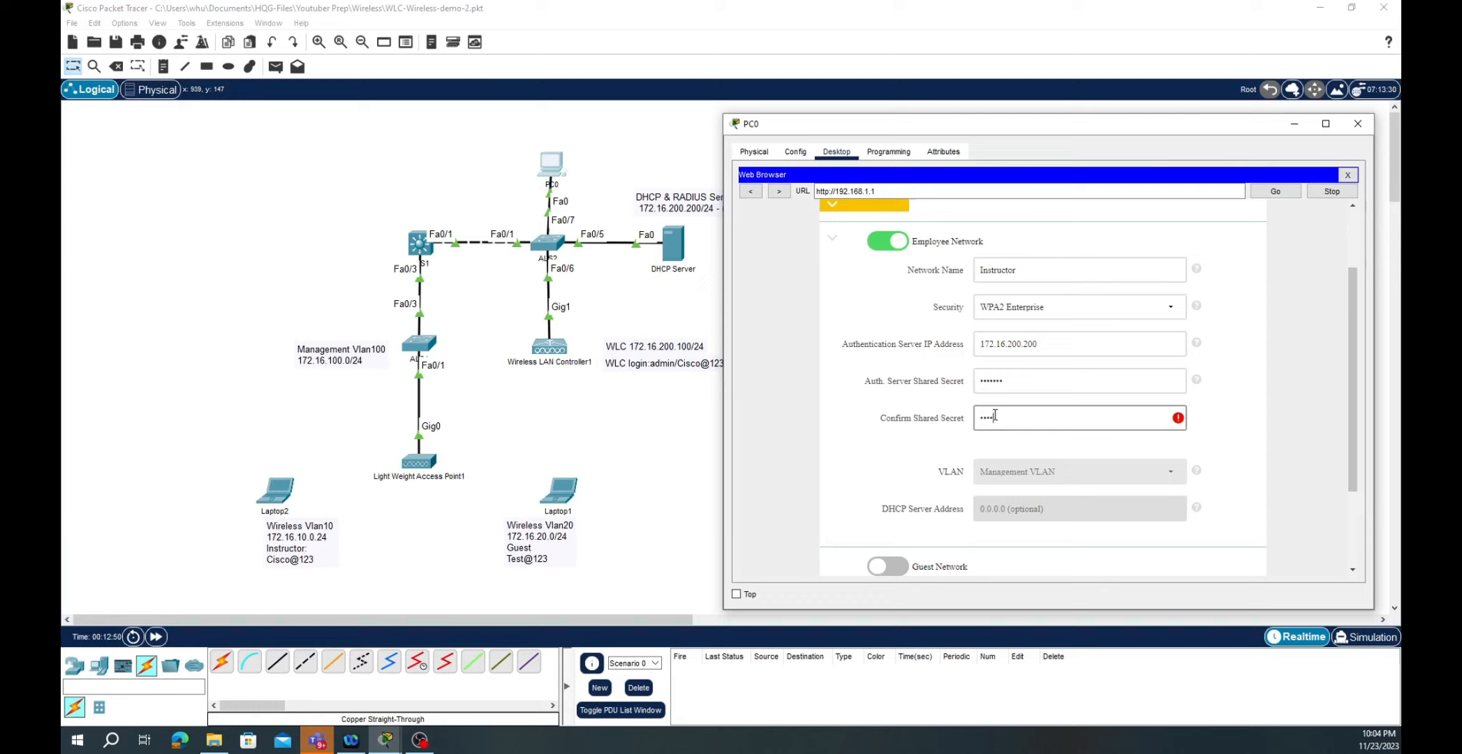
{"action": "type", "text": "2"}
{"action": "left_click", "coordinate": [1094, 471]}
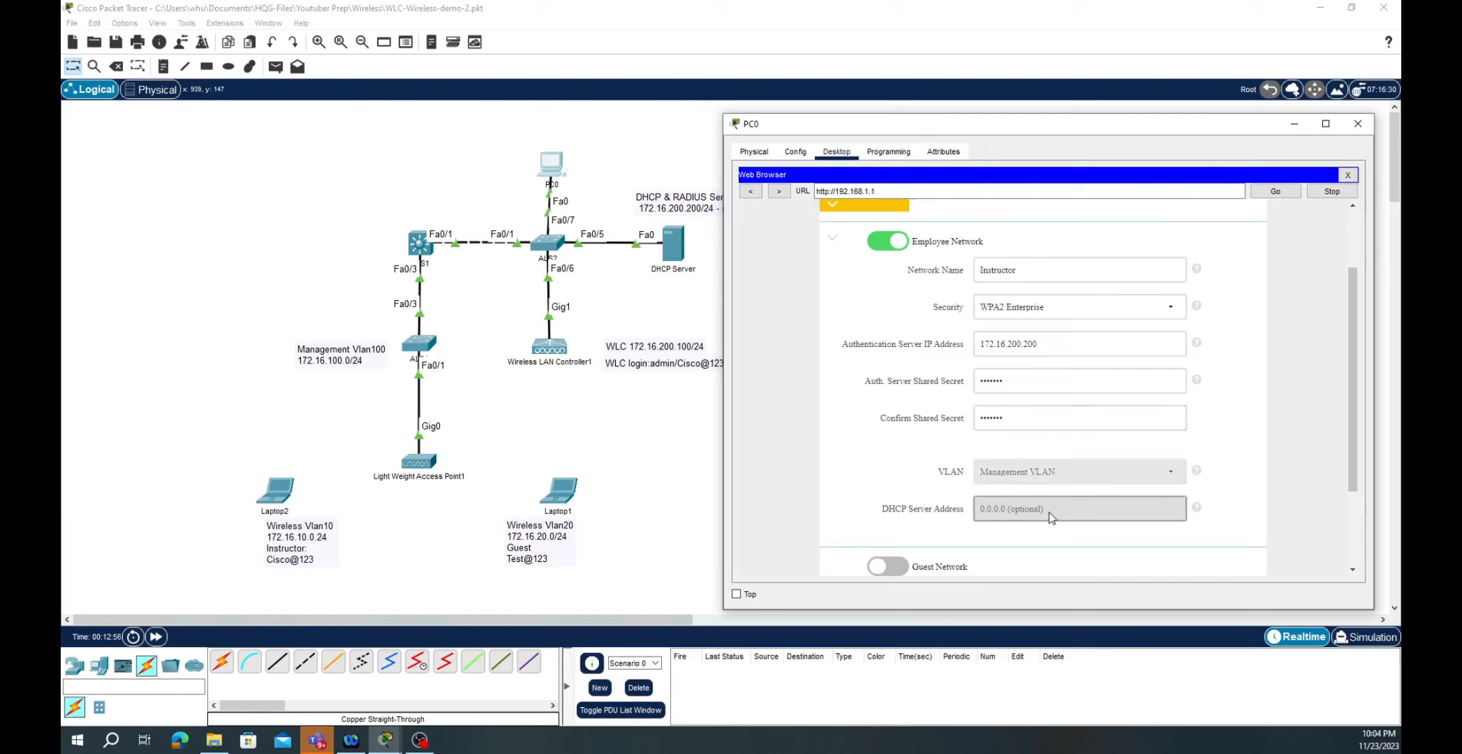
{"action": "scroll", "coordinate": [1103, 494], "scroll_direction": "down", "scroll_amount": 3}
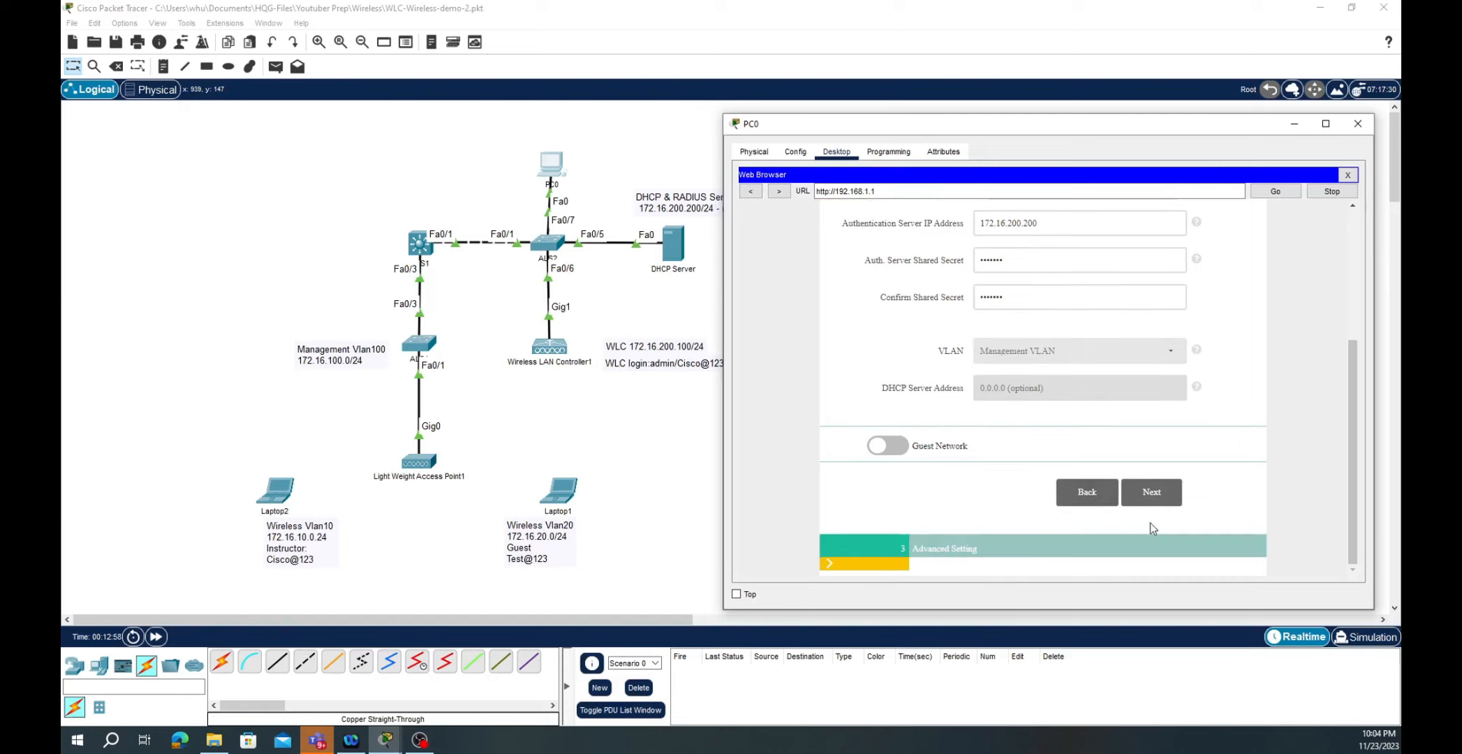
- Advance the wizard to its summary (virtual IP 192.0.2.1), apply it and accept the save-and-reboot prompt
{"action": "left_click", "coordinate": [1164, 497]}
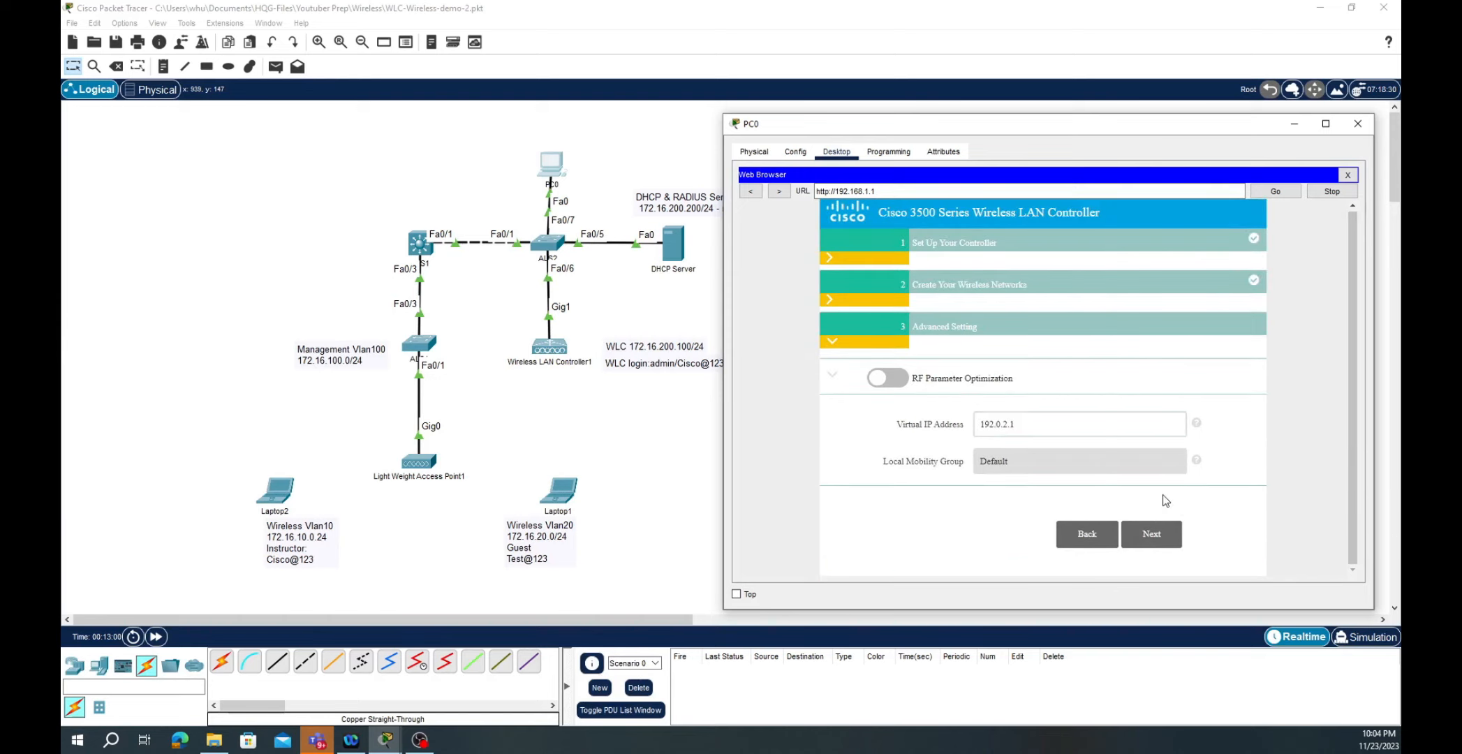
{"action": "left_click", "coordinate": [1152, 534]}
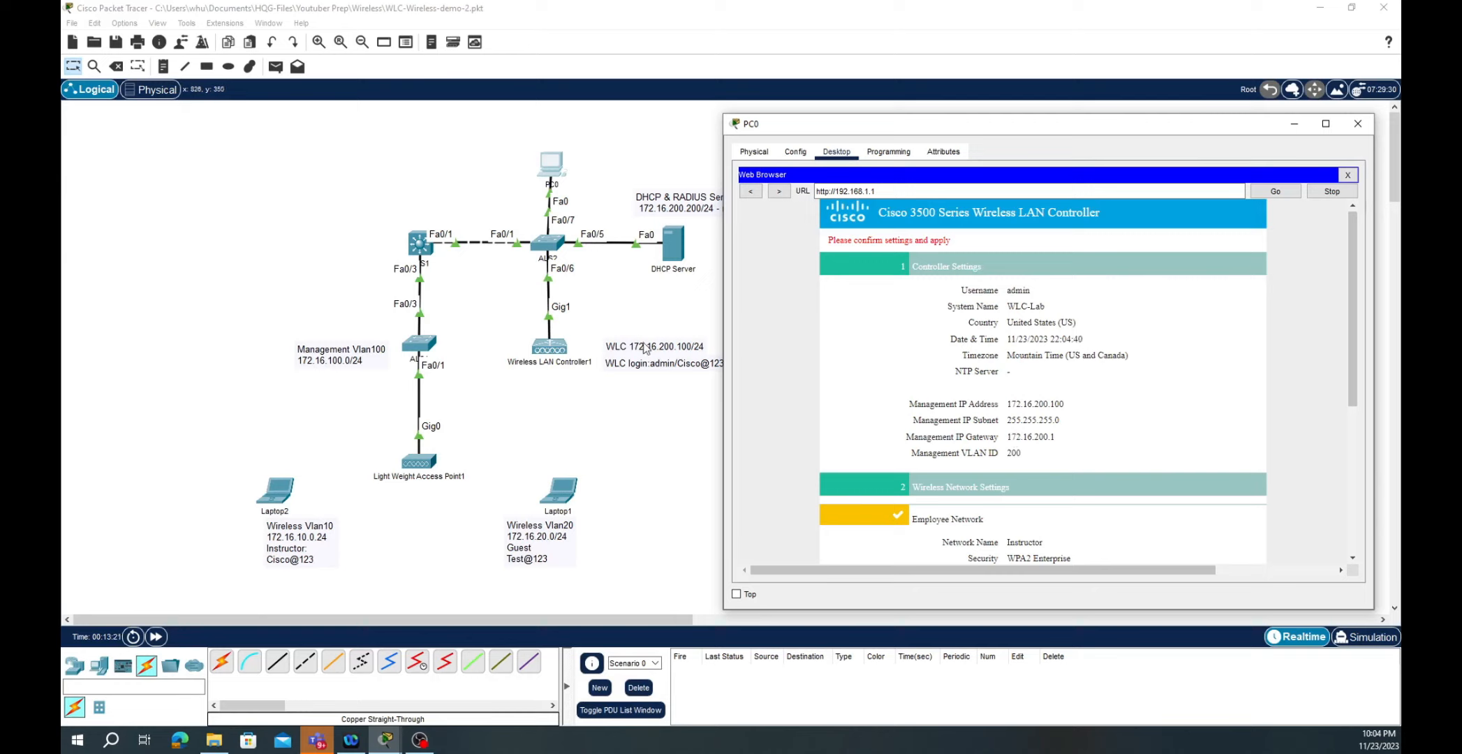
{"action": "scroll", "coordinate": [1086, 448], "scroll_direction": "down", "scroll_amount": 3}
{"action": "scroll", "coordinate": [1080, 454], "scroll_direction": "down", "scroll_amount": 1}
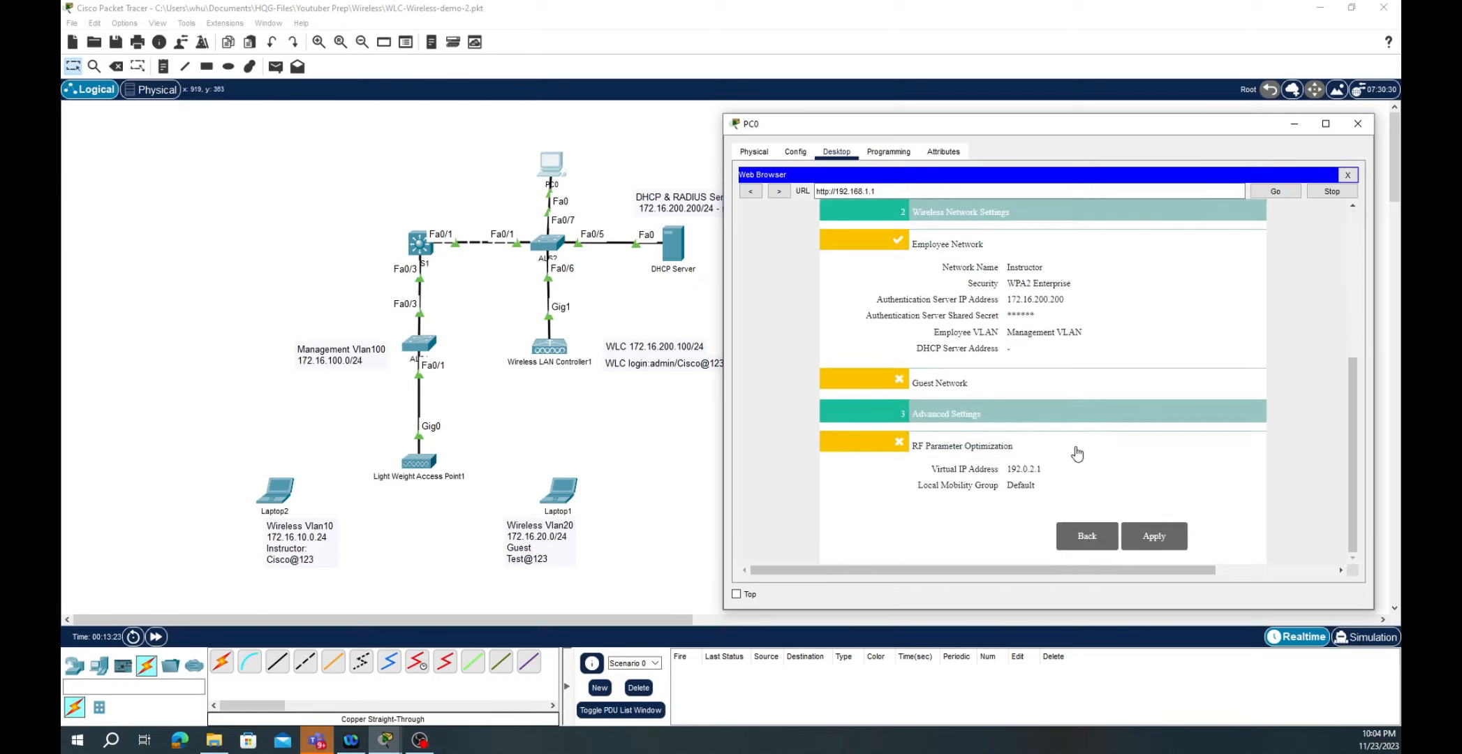
{"action": "left_click", "coordinate": [1156, 537]}
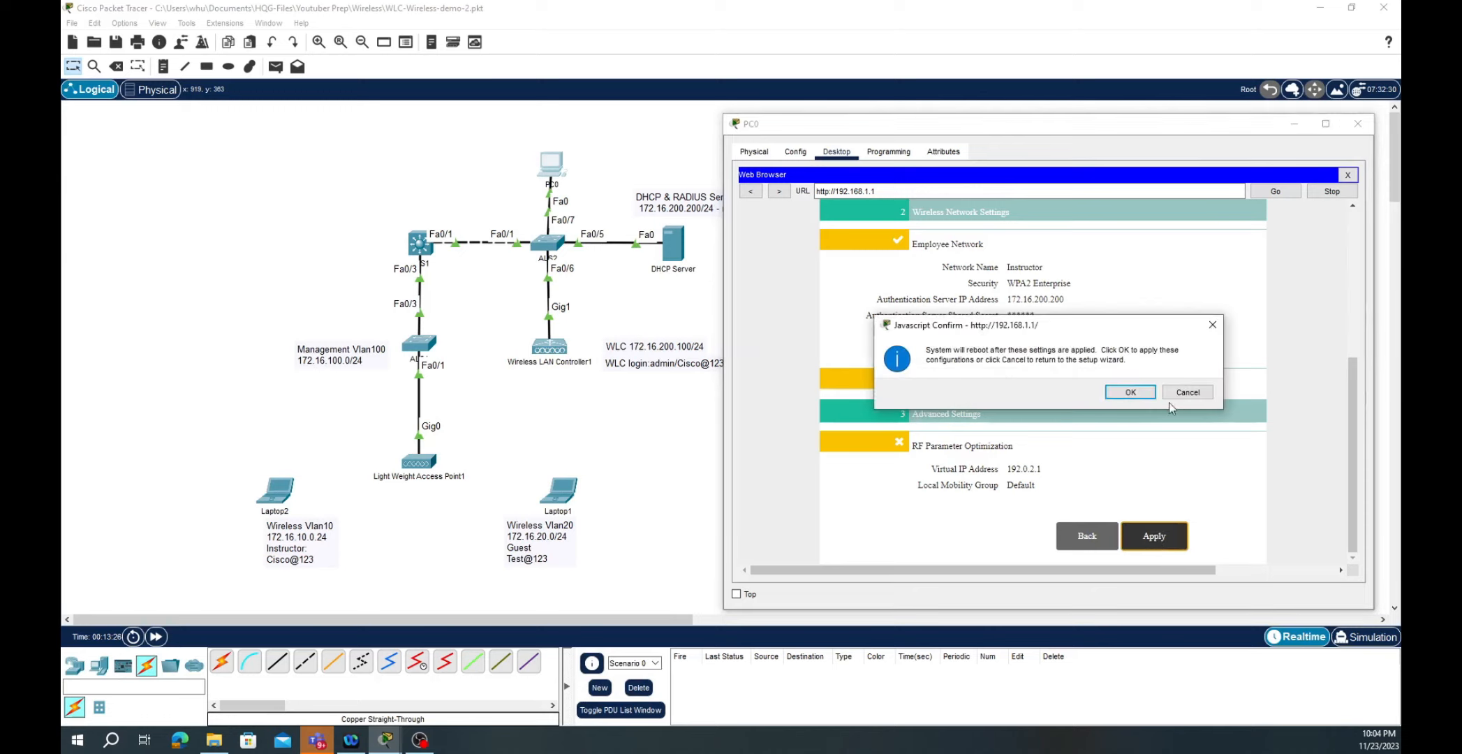
{"action": "left_click", "coordinate": [1136, 393]}
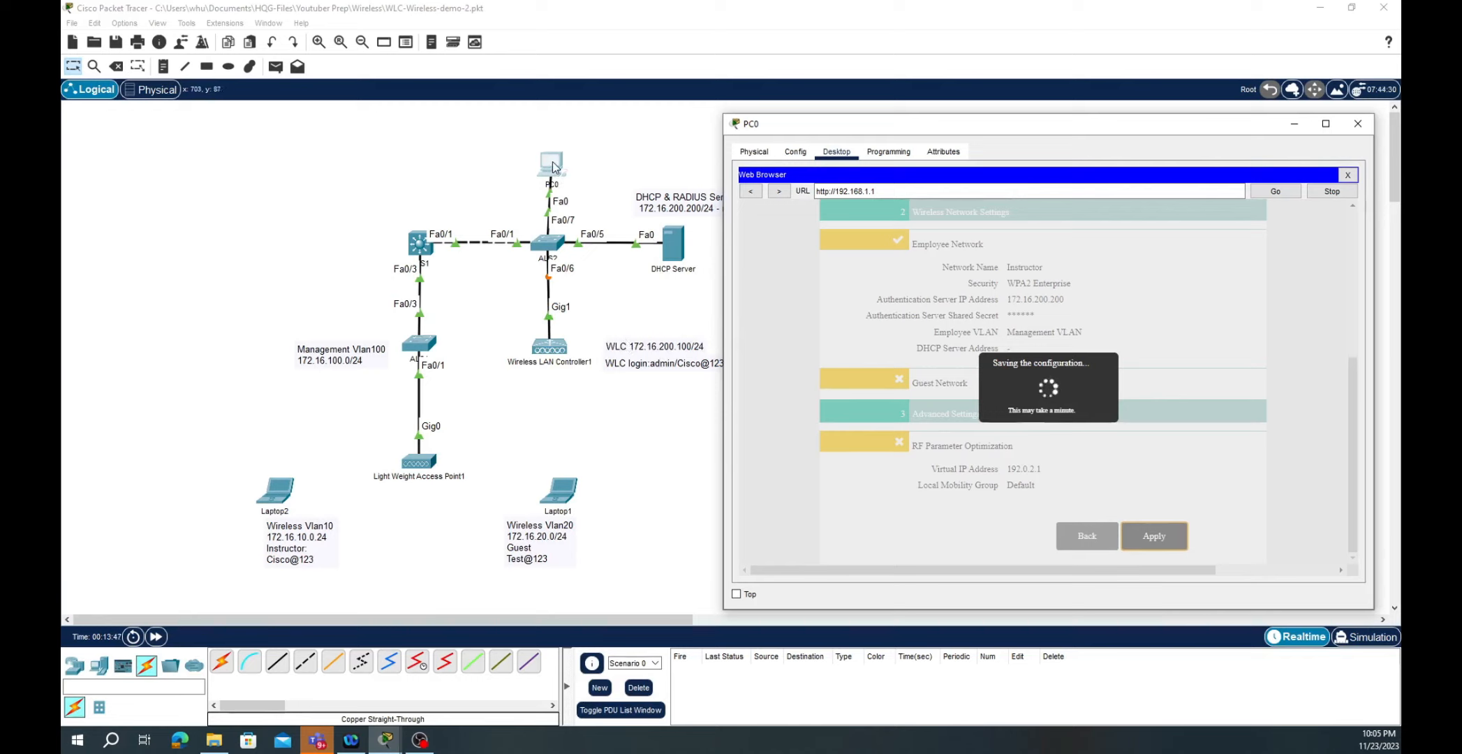
- Change PC0's static FastEthernet0 address to 172.16.200.10 by replacing the 192.168.1 prefix with 172.16.200
{"action": "left_click", "coordinate": [795, 153]}
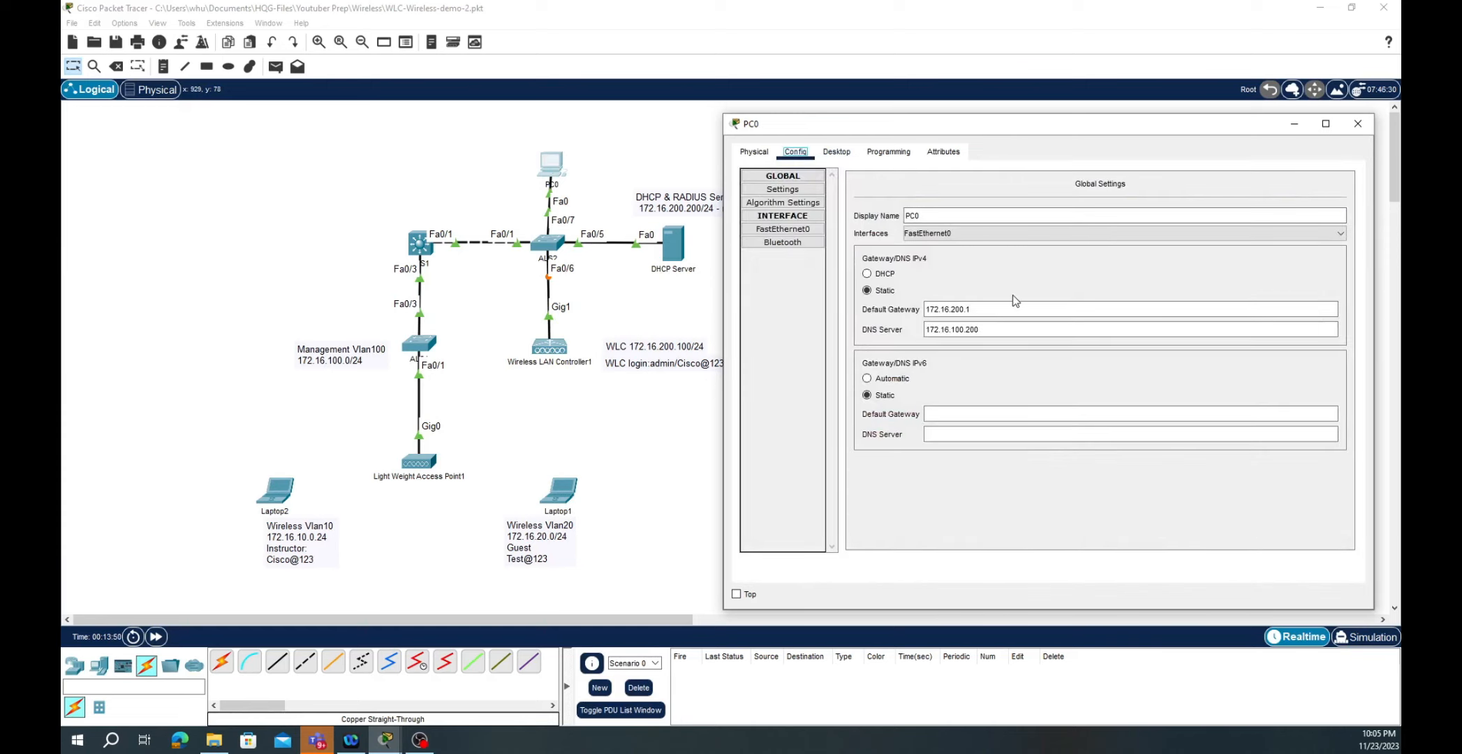
{"action": "left_click", "coordinate": [992, 329]}
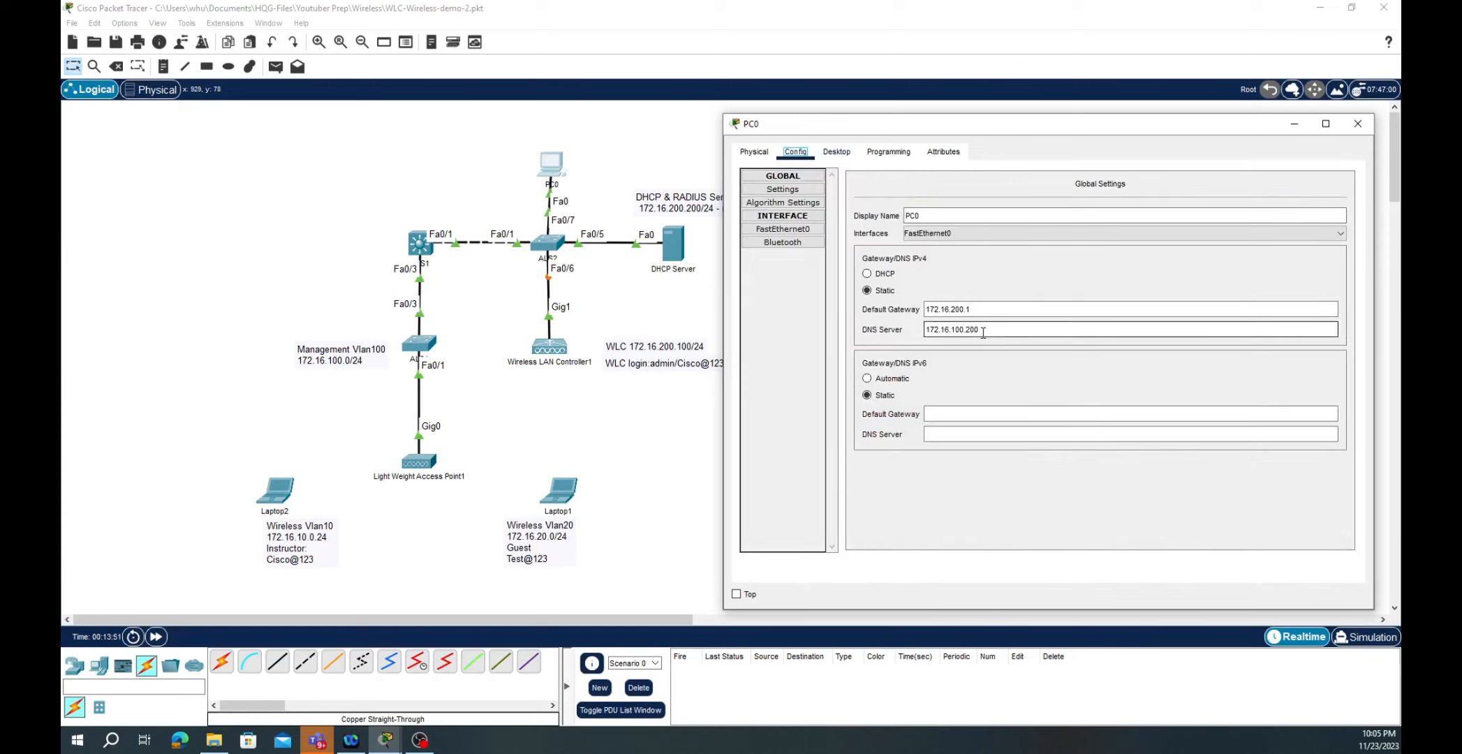
{"action": "left_click", "coordinate": [779, 231]}
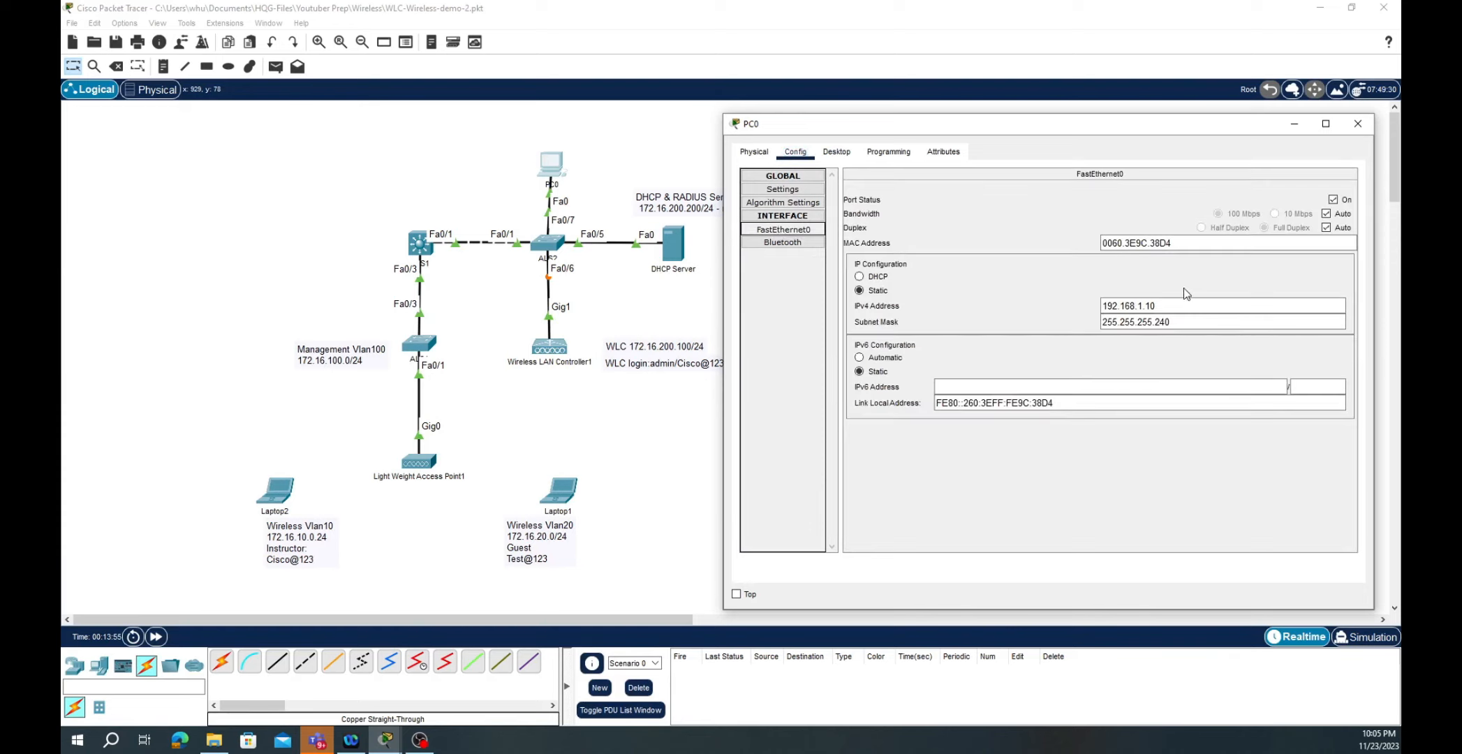
{"action": "left_click", "coordinate": [1146, 304]}
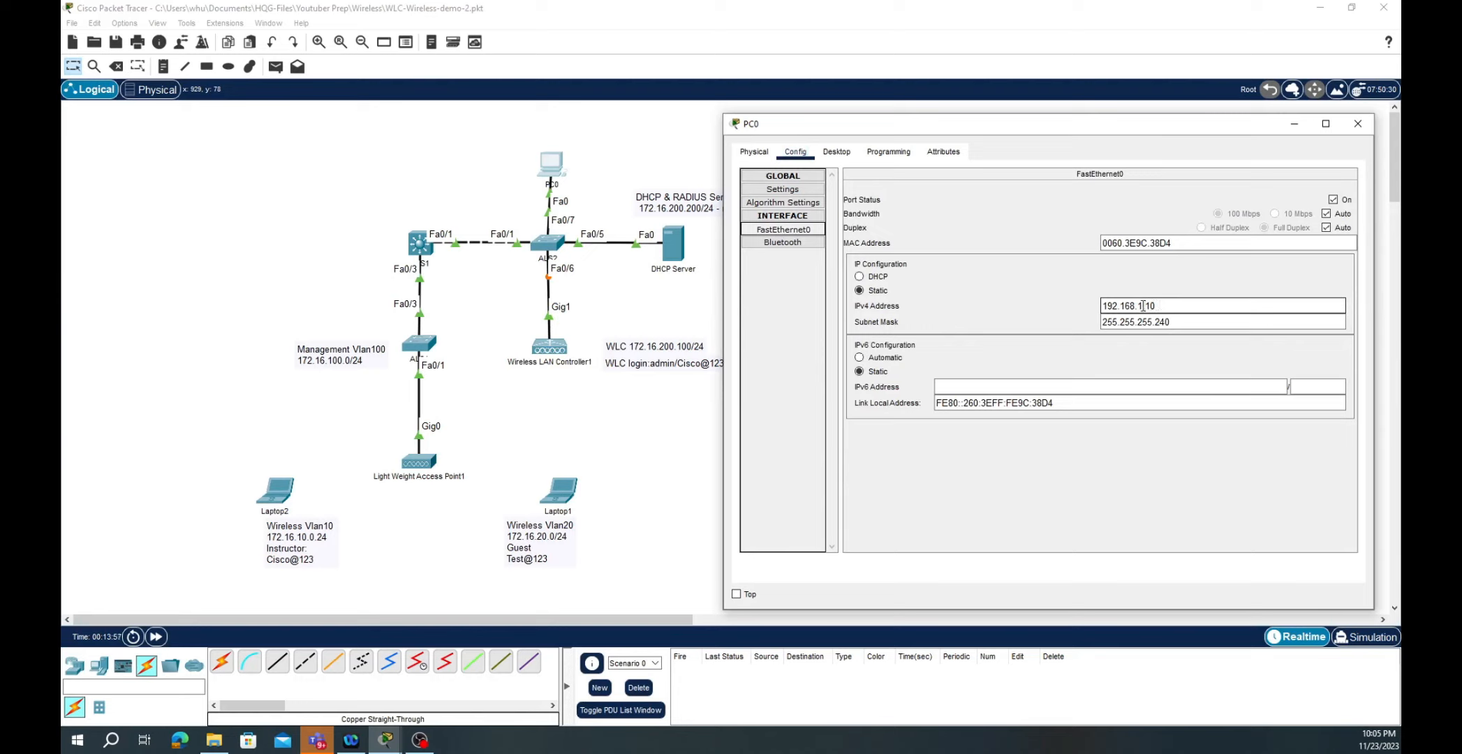
{"action": "left_click_drag", "start_coordinate": [1143, 305], "coordinate": [1074, 303]}
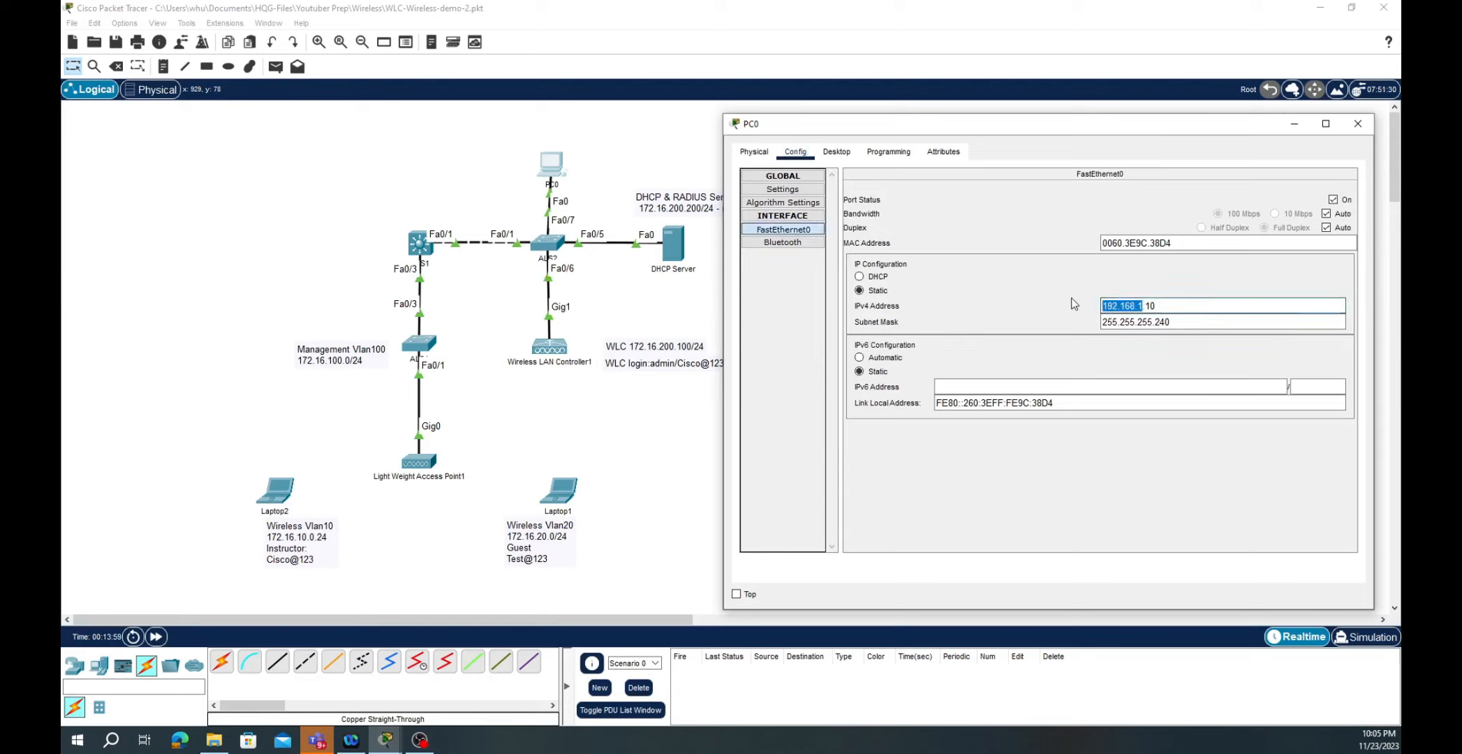
{"action": "type", "text": "172.16.200.1"}
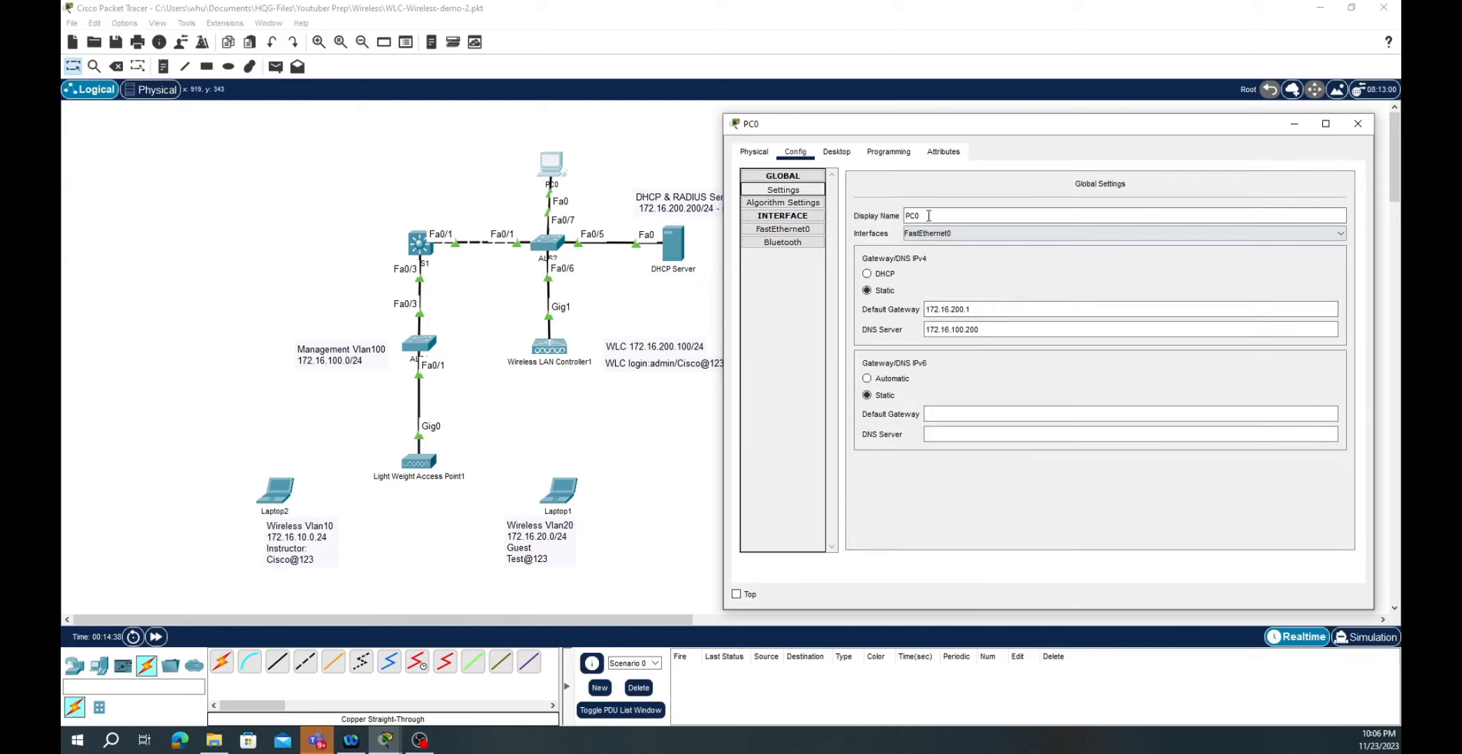
{"action": "left_click", "coordinate": [837, 155]}
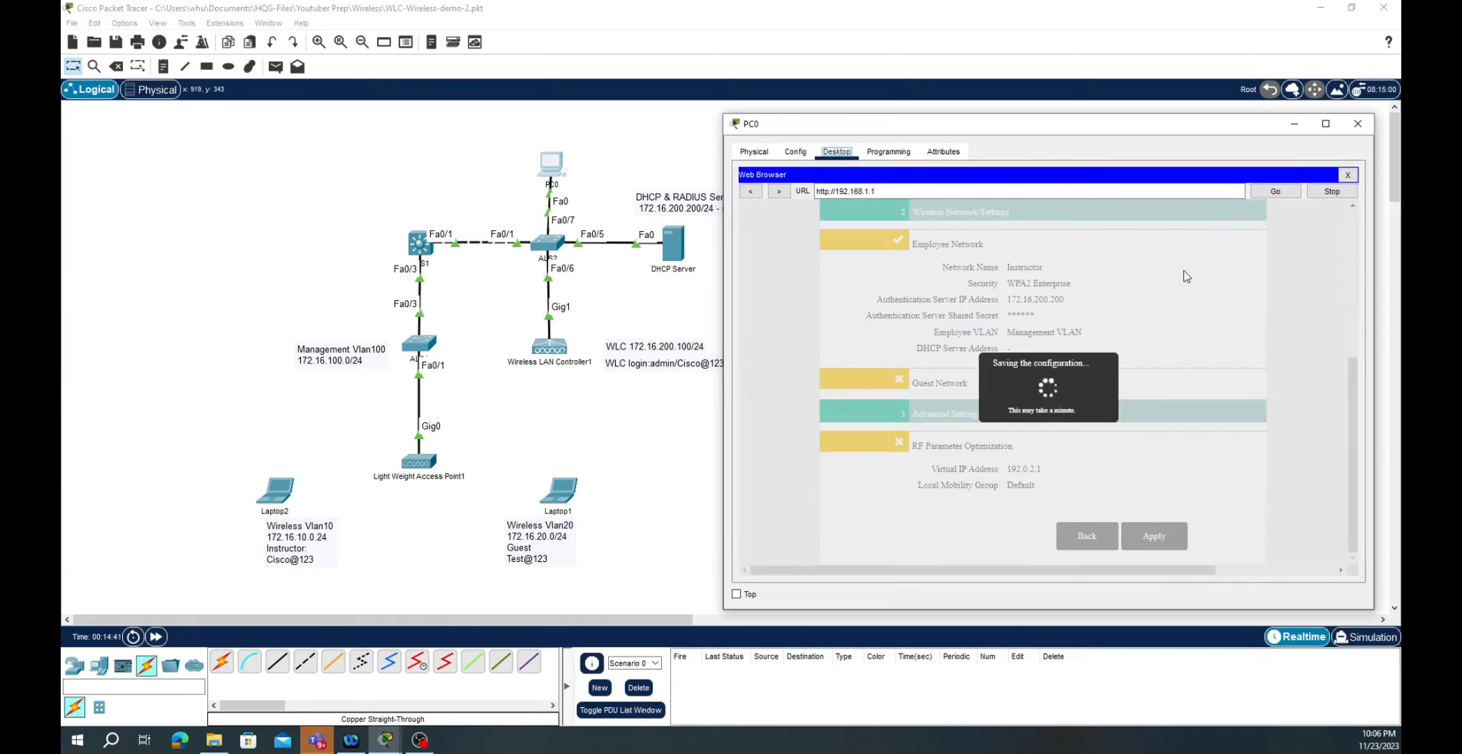
- Run ipconfig in PC0's Command Prompt and check the new 172.16.200.10 address
{"action": "left_click", "coordinate": [1348, 175]}
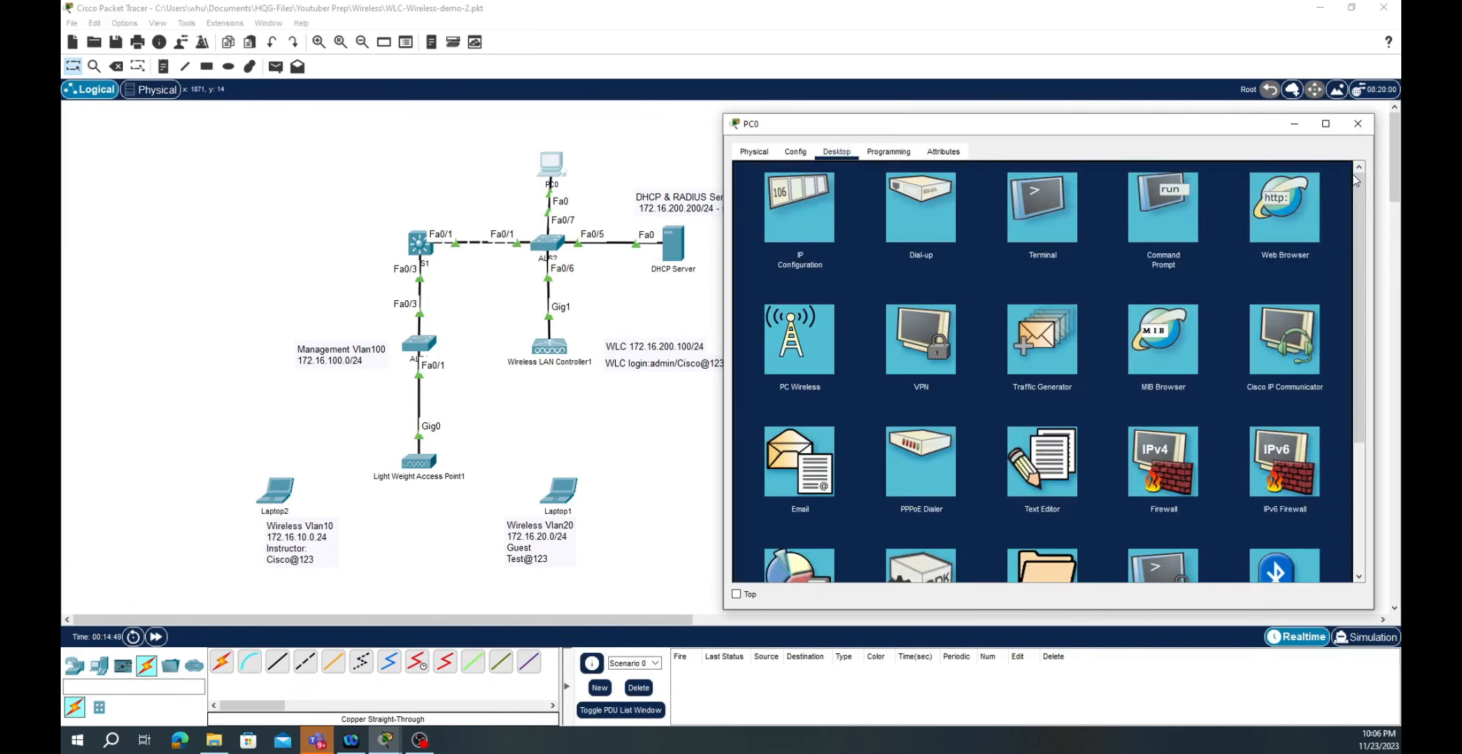
{"action": "left_click", "coordinate": [1153, 211]}
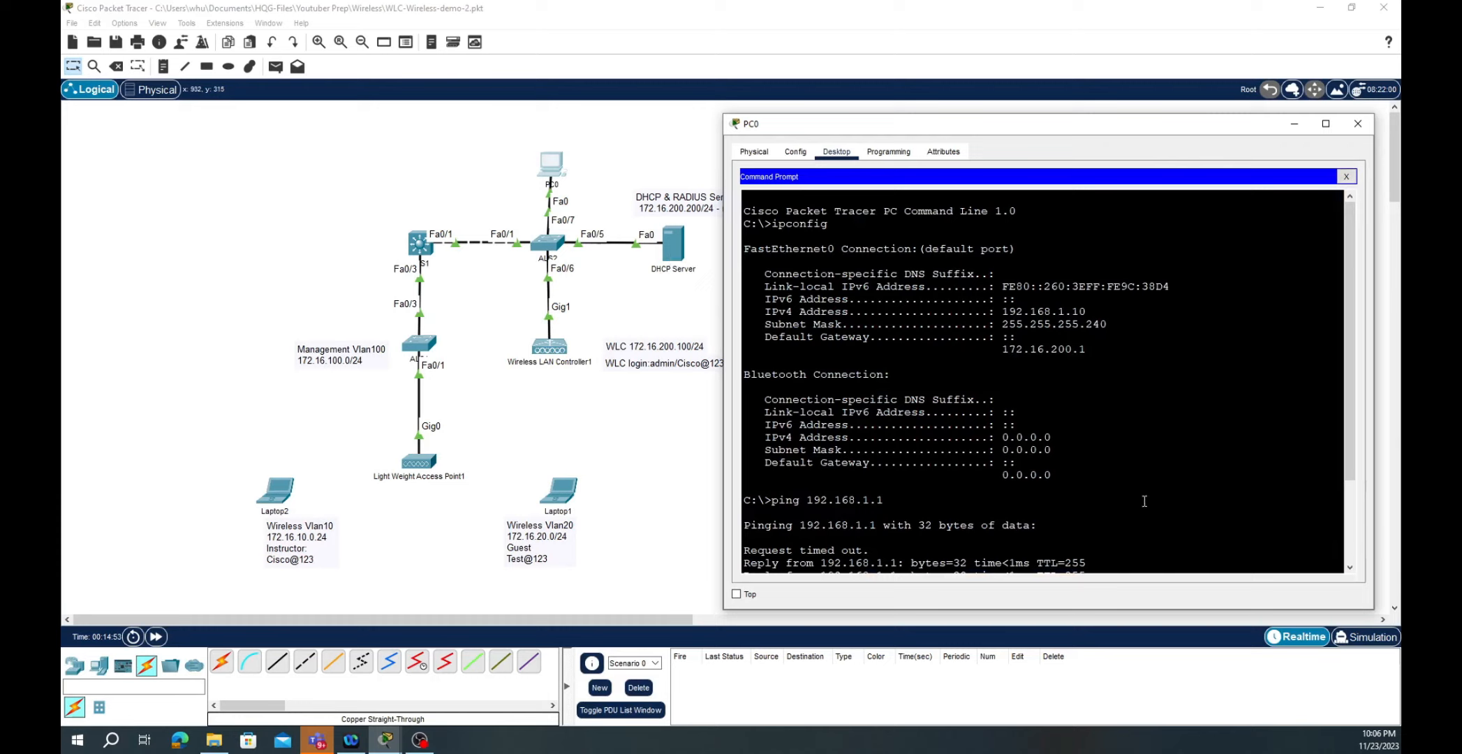
{"action": "key", "text": "Return"}
{"action": "key", "text": "Return"}
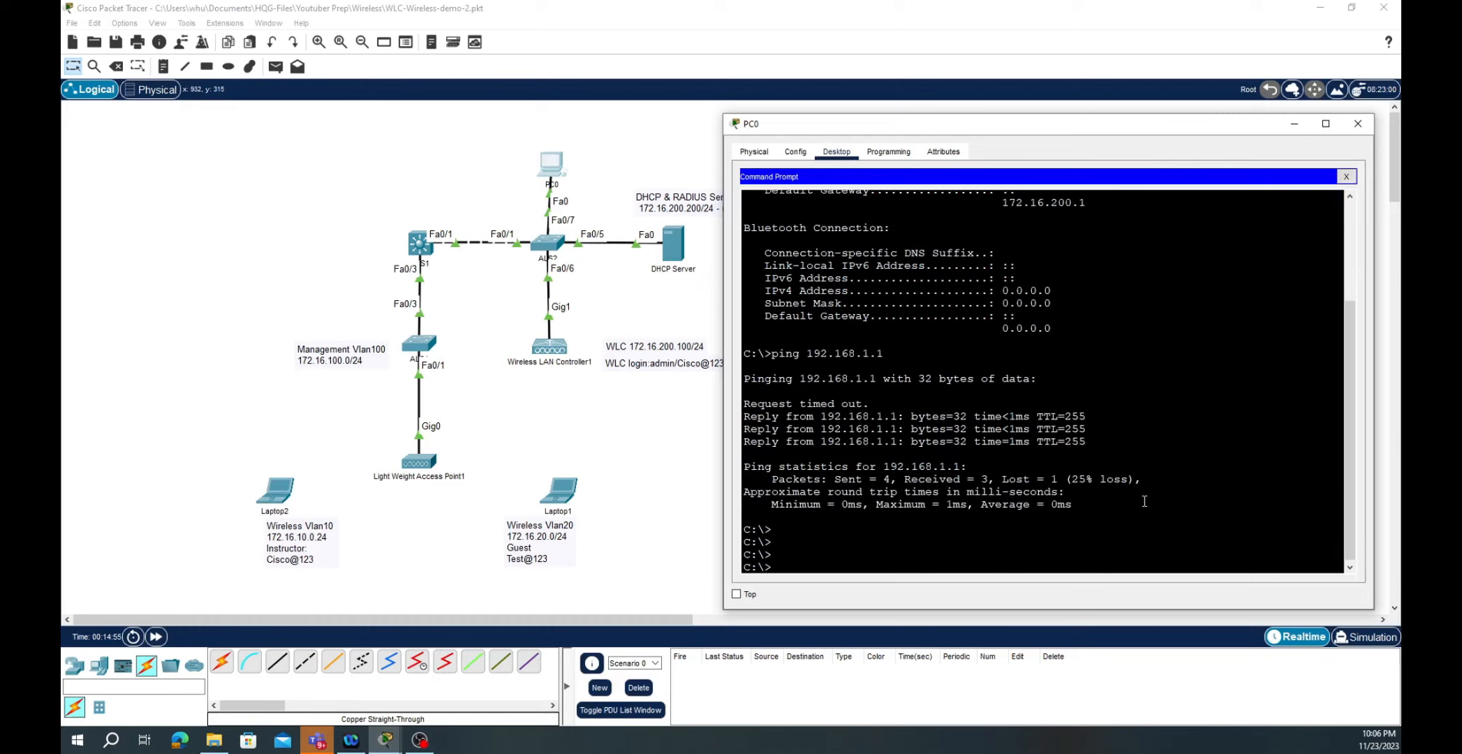
{"action": "type", "text": "ipconfig"}
{"action": "key", "text": "Return"}
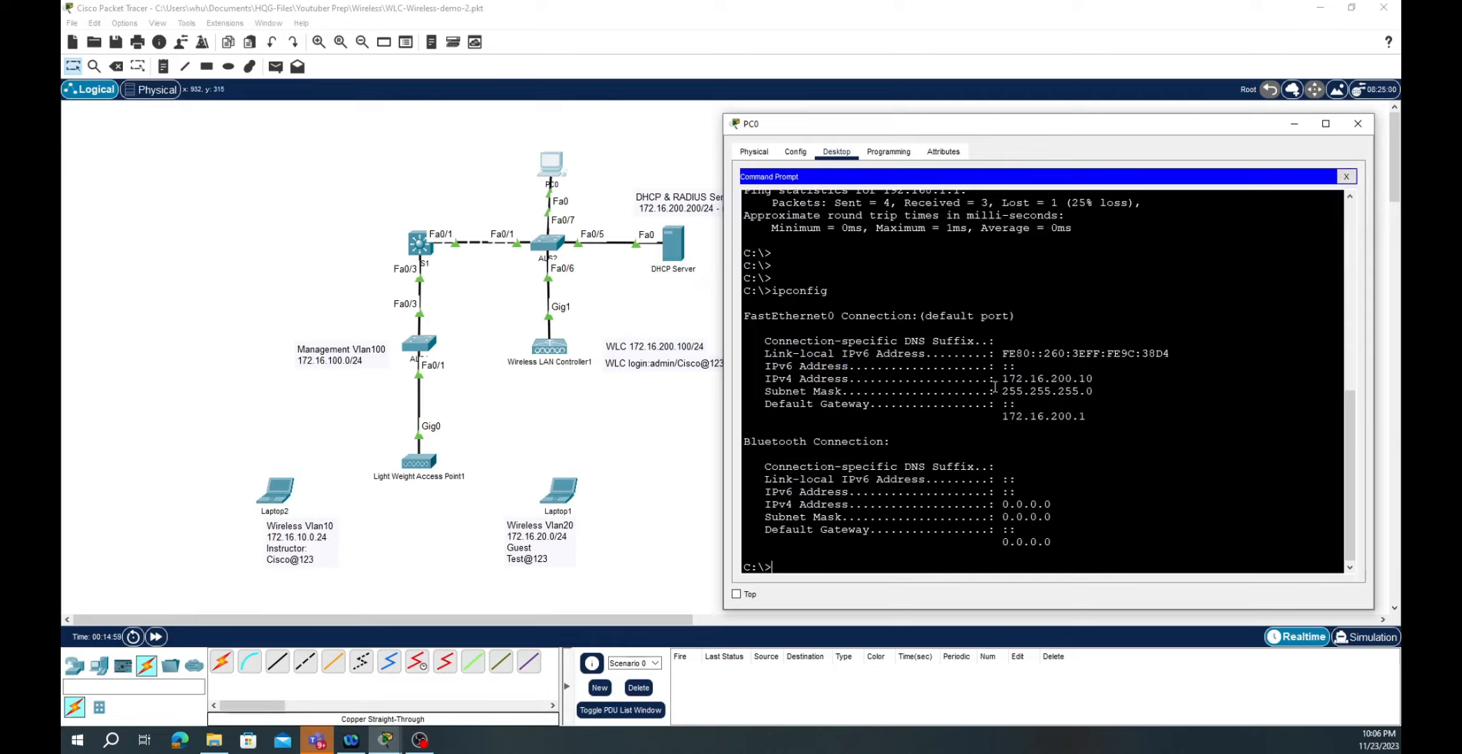
{"action": "left_click_drag", "start_coordinate": [1006, 380], "coordinate": [1094, 385]}
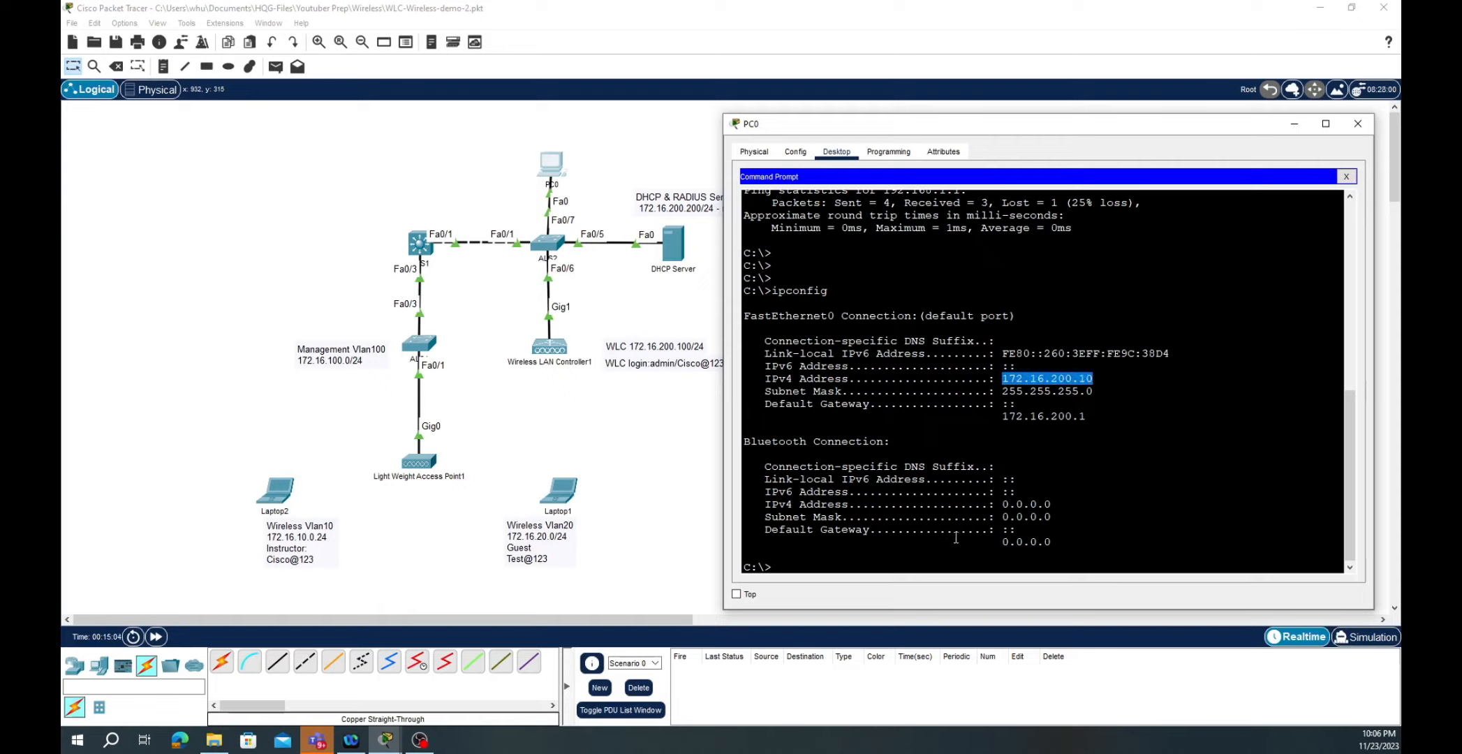
{"action": "left_click", "coordinate": [897, 562]}
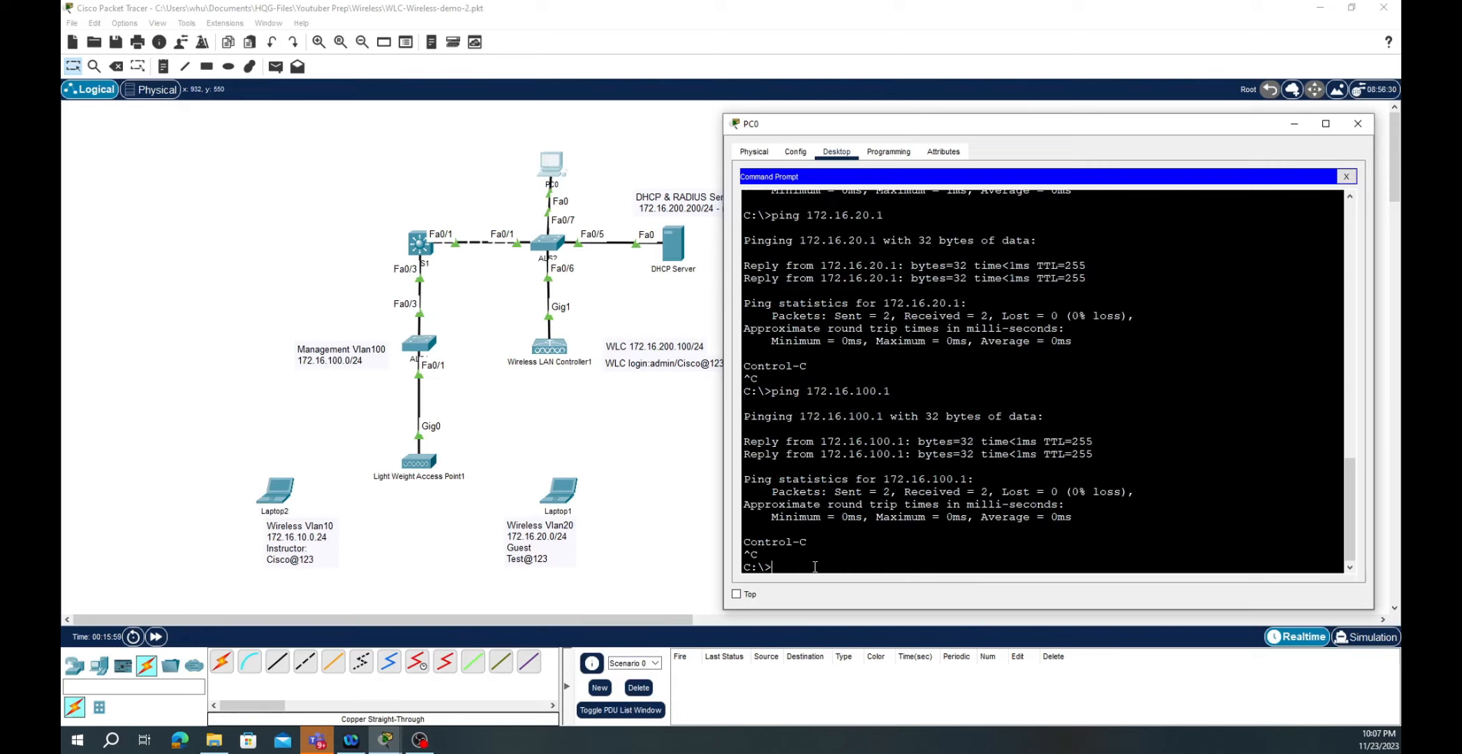
- Ping the controller at 172.16.200.100 by editing the previous ping command
{"action": "key", "text": "Up"}
{"action": "key", "text": "BackSpace"}
{"action": "type", "text": "200.100"}
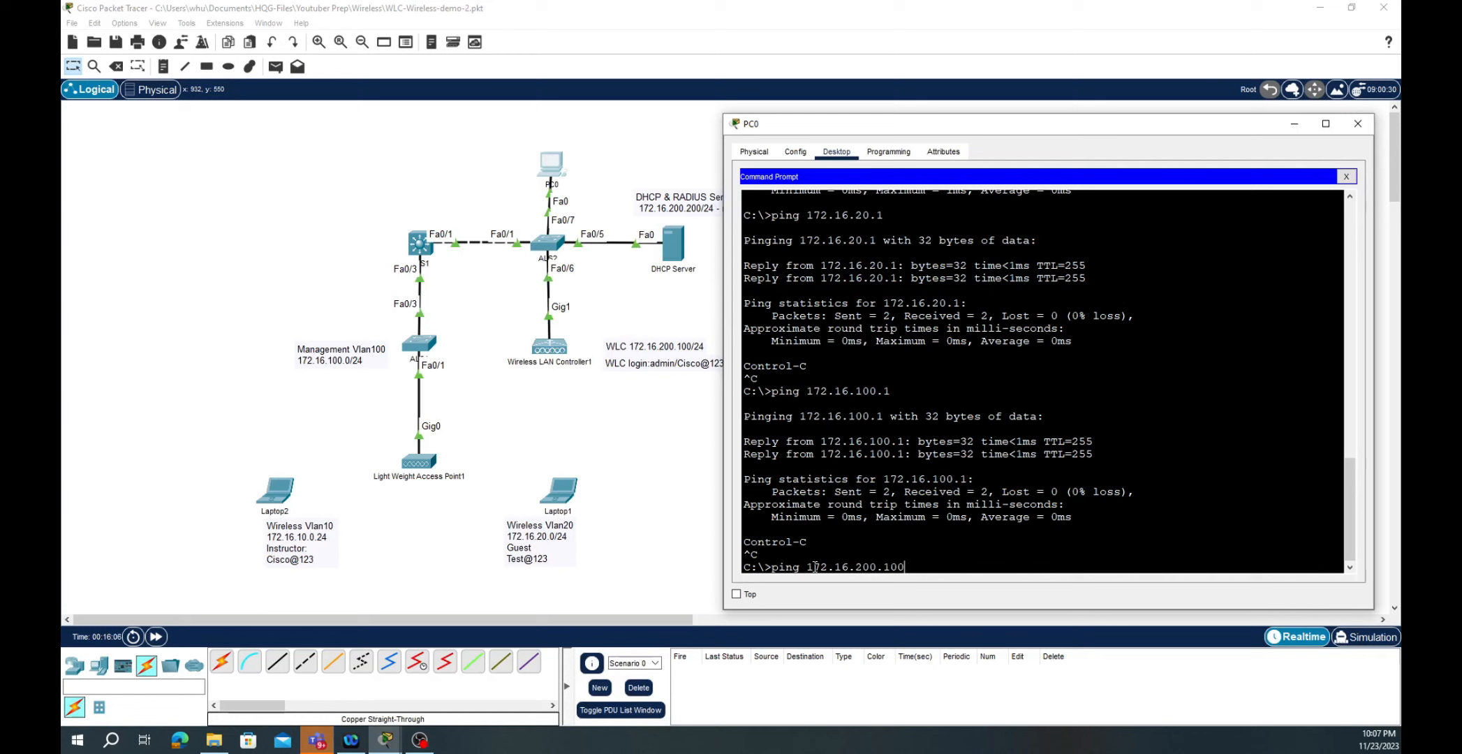
{"action": "key", "text": "Return"}
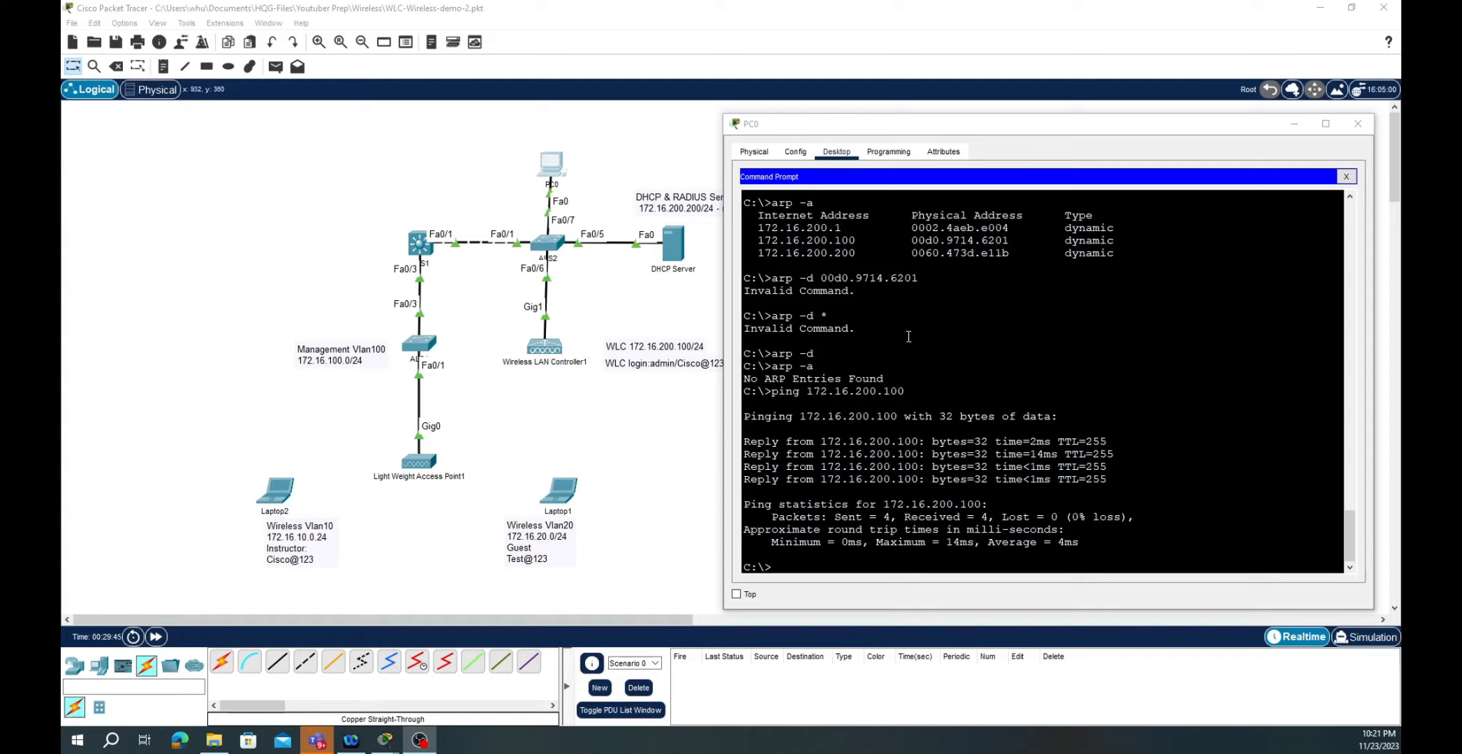
- Review the controller's MAC in the ARP table and the ping result, then close Command Prompt
{"action": "scroll", "coordinate": [909, 336], "scroll_direction": "up", "scroll_amount": 1}
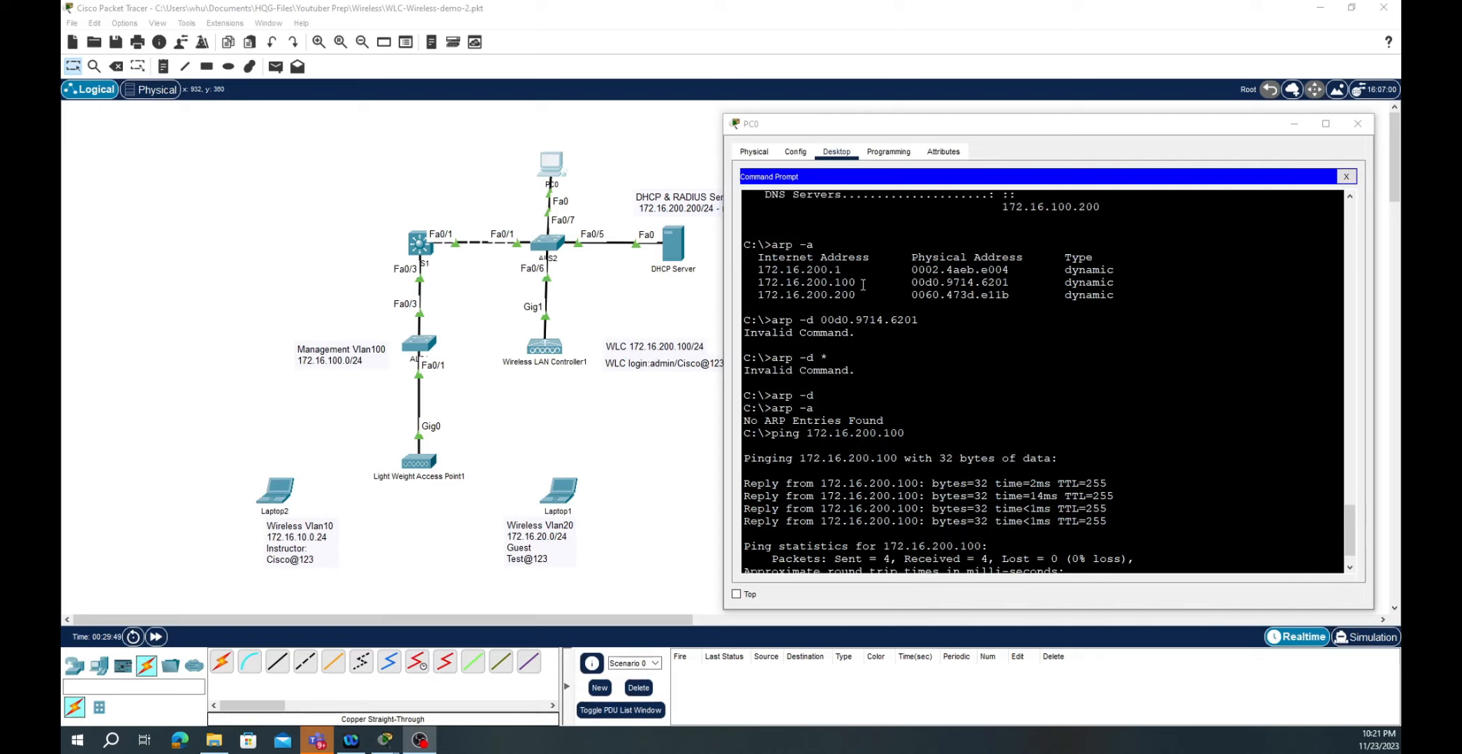
{"action": "left_click_drag", "start_coordinate": [1008, 287], "coordinate": [765, 283]}
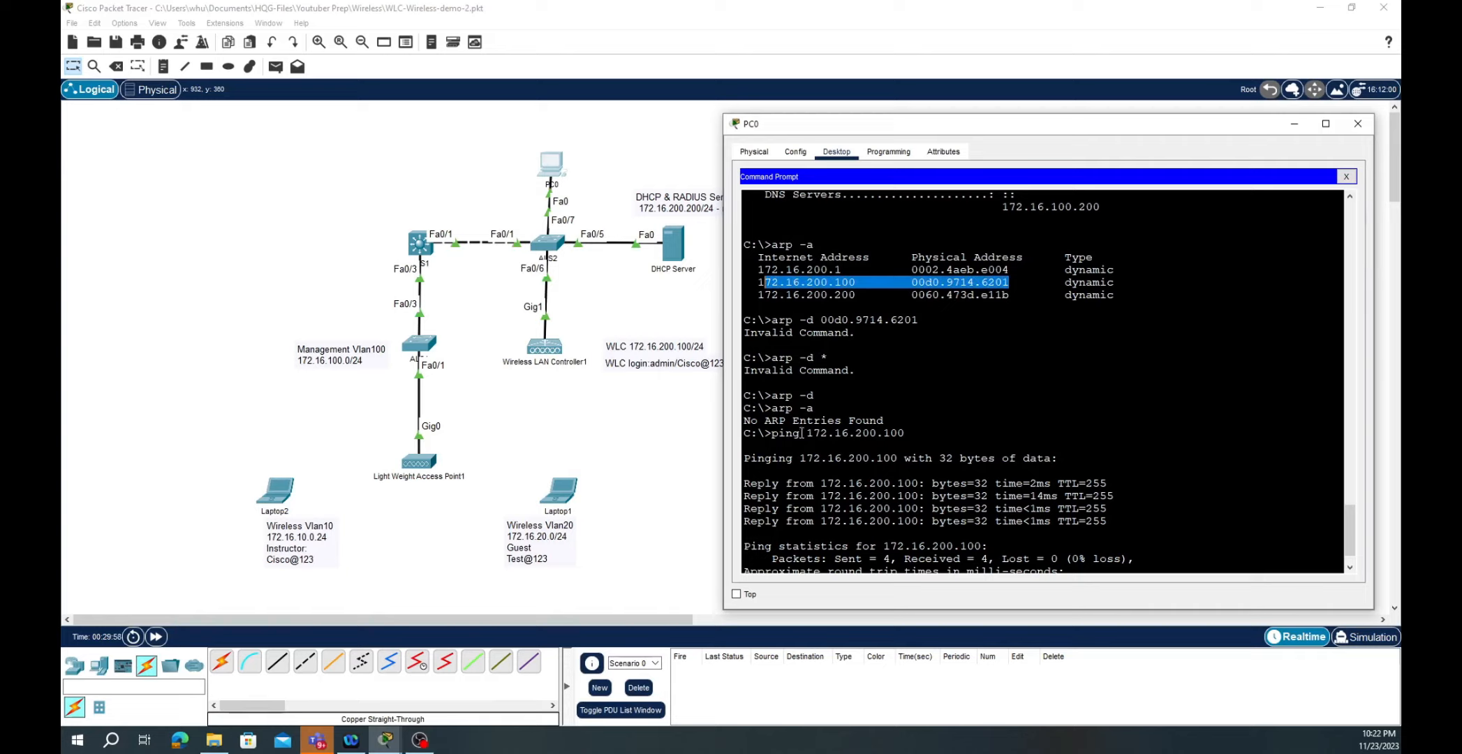
{"action": "left_click_drag", "start_coordinate": [905, 433], "coordinate": [765, 434]}
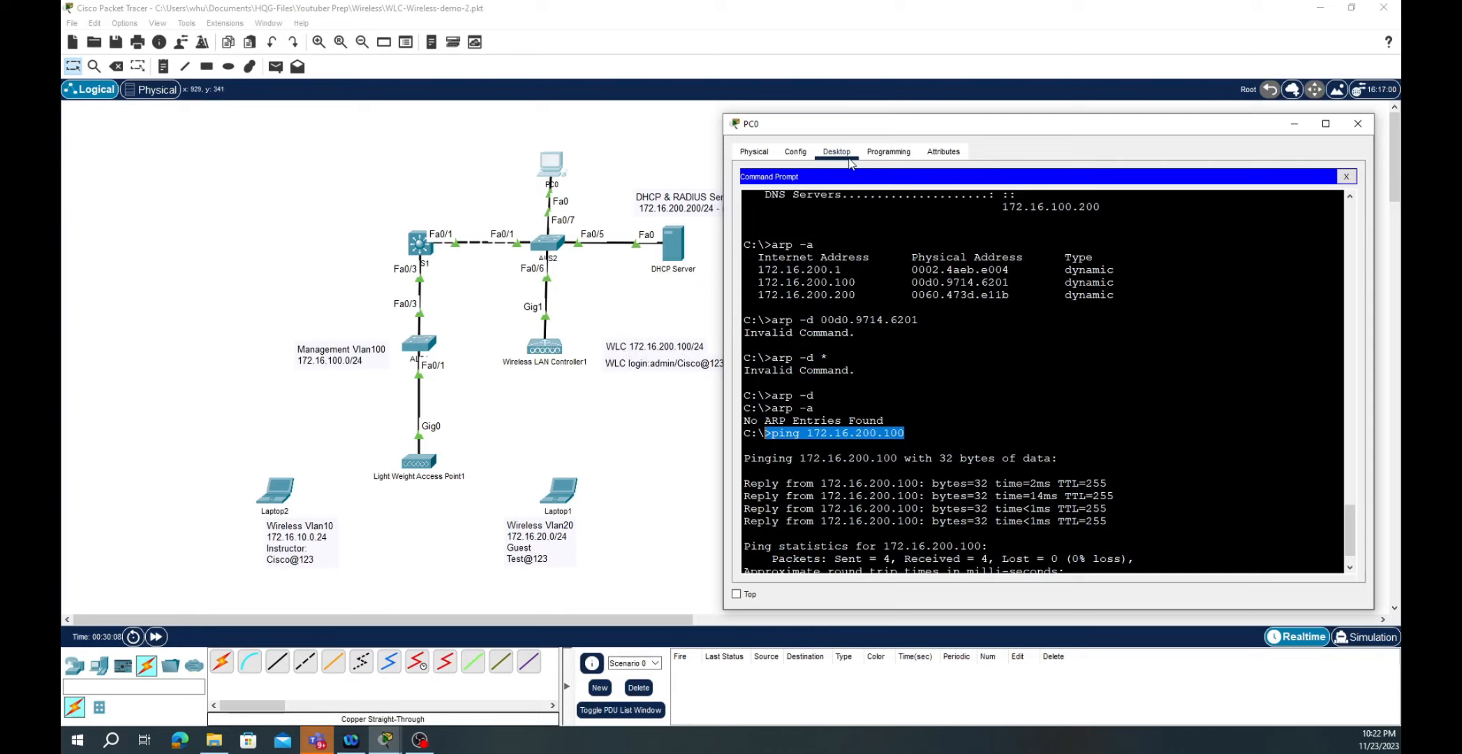
{"action": "left_click", "coordinate": [1346, 176]}
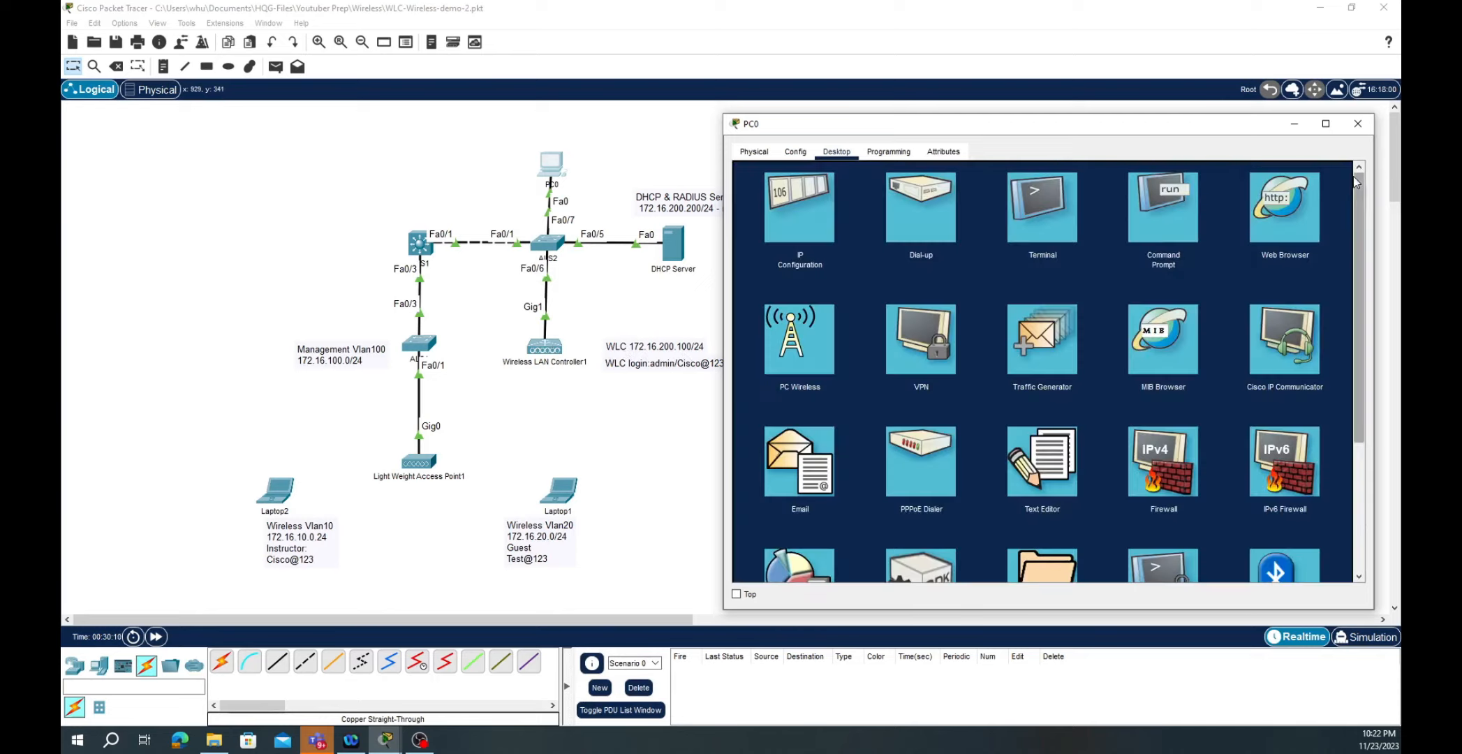
{"action": "left_click", "coordinate": [1276, 208]}
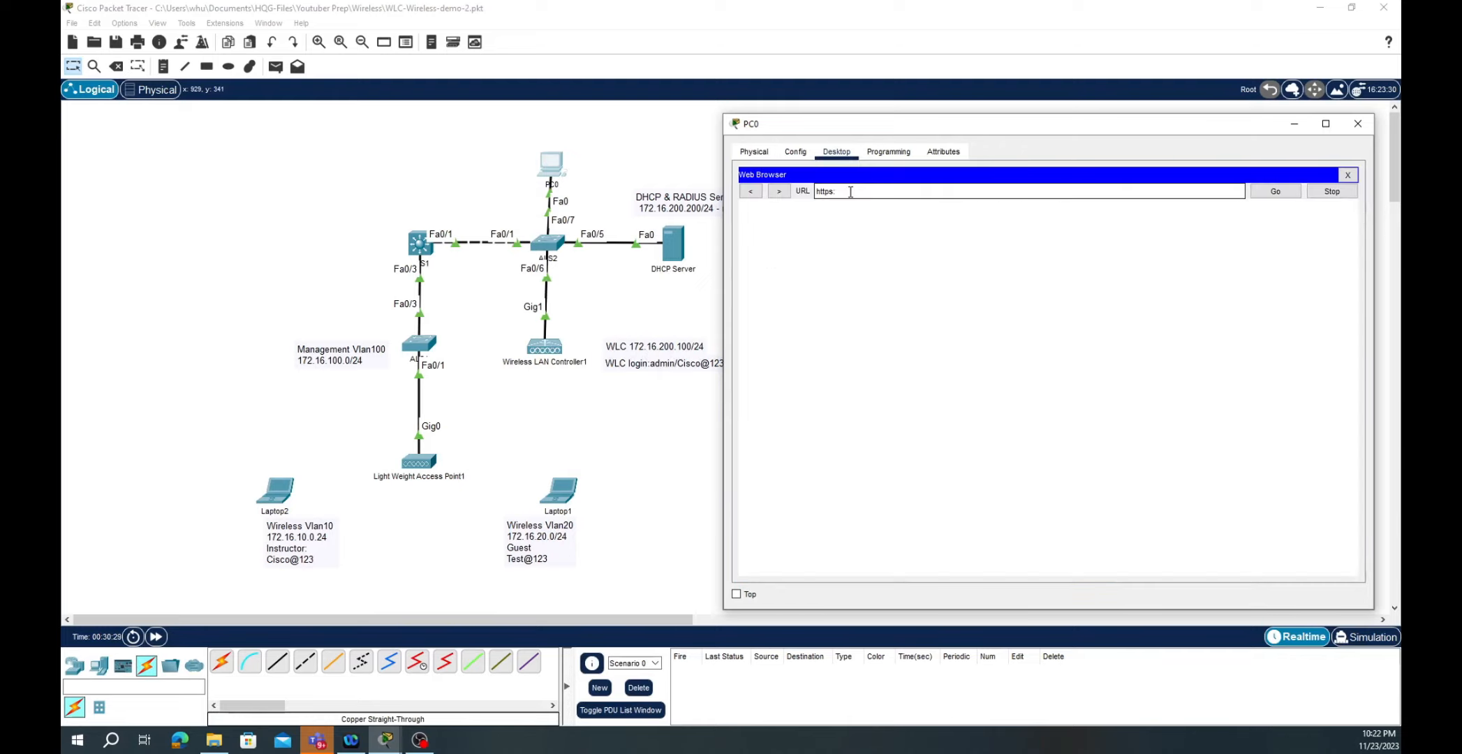
{"action": "type", "text": "//"}
{"action": "type", "text": "172.16"}
{"action": "type", "text": ".200.100"}
{"action": "key", "text": "Return"}
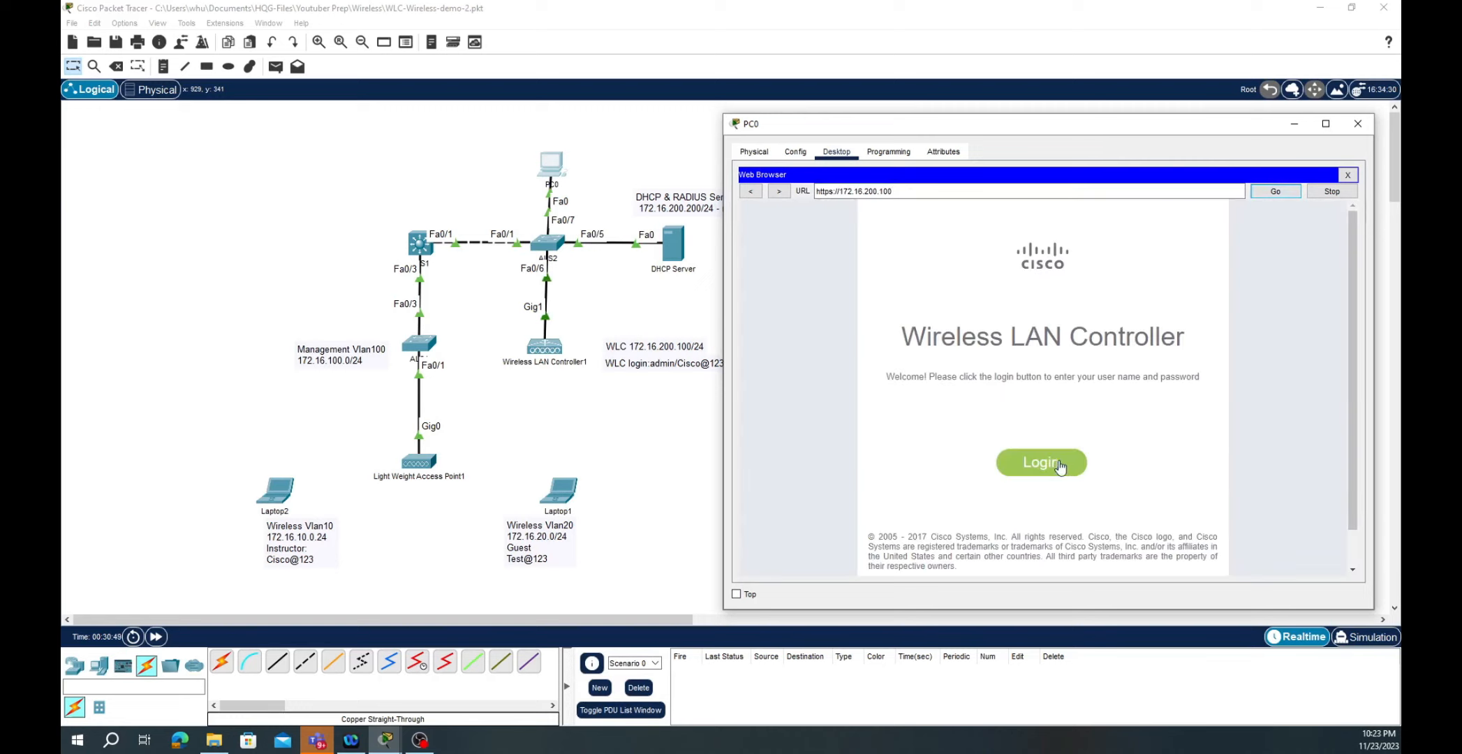
{"action": "left_click", "coordinate": [1055, 465]}
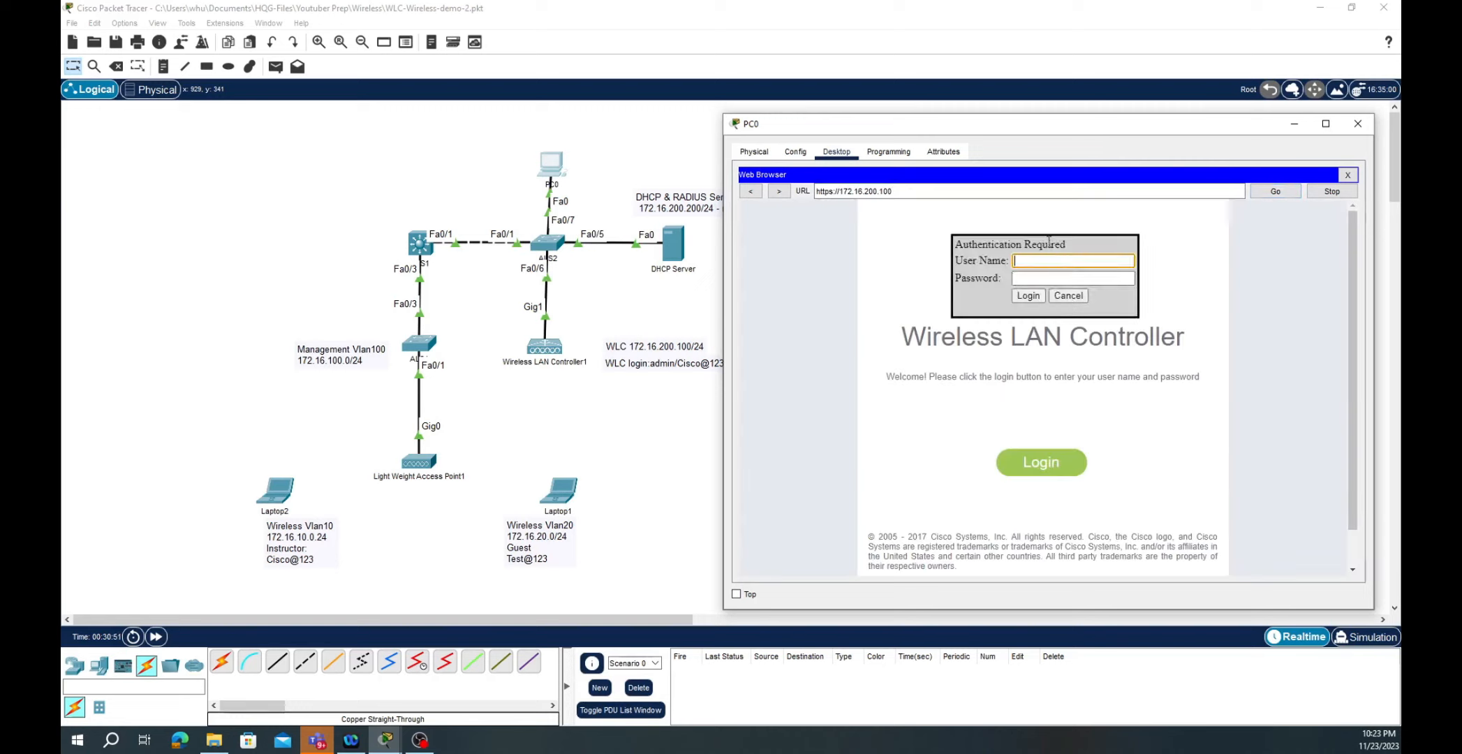
{"action": "type", "text": "admin"}
{"action": "key", "text": "Tab"}
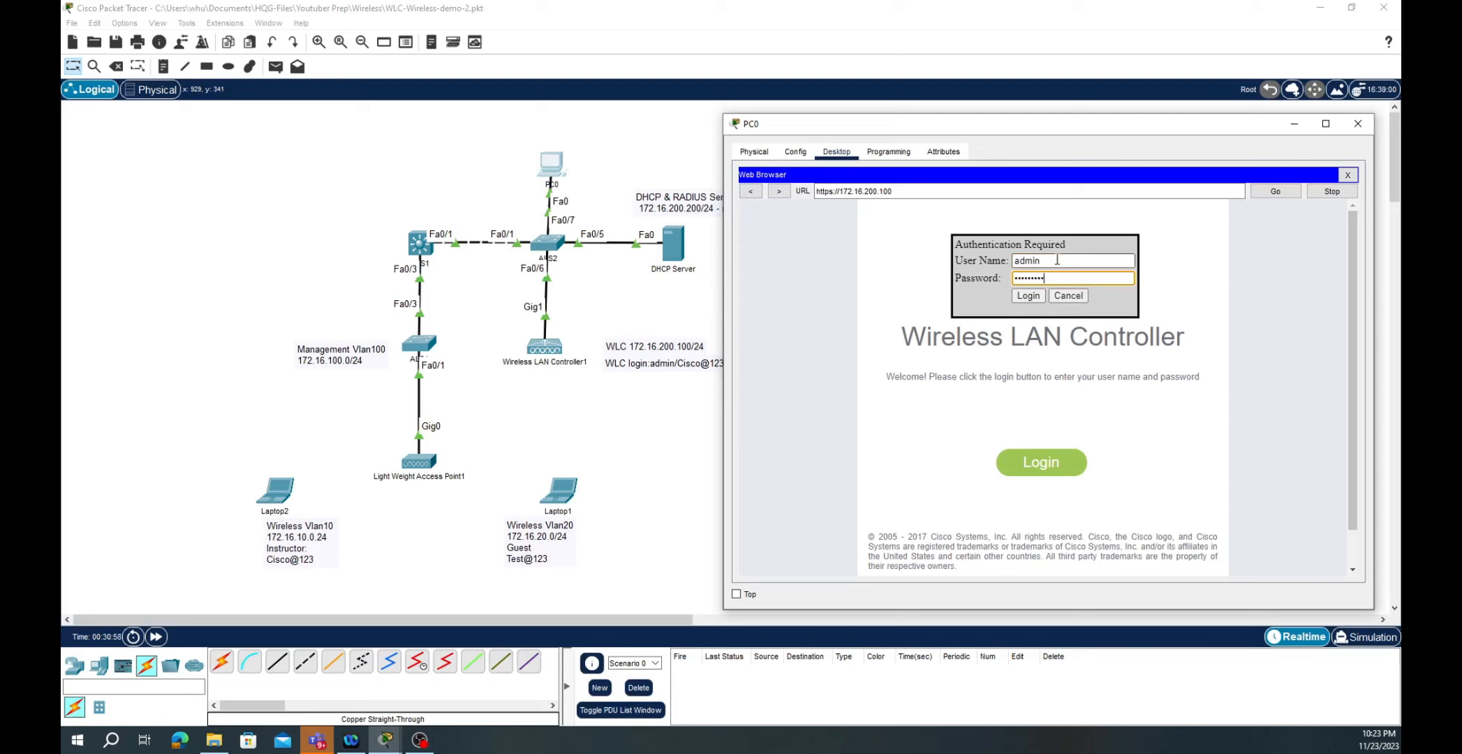
{"action": "key", "text": "Return"}
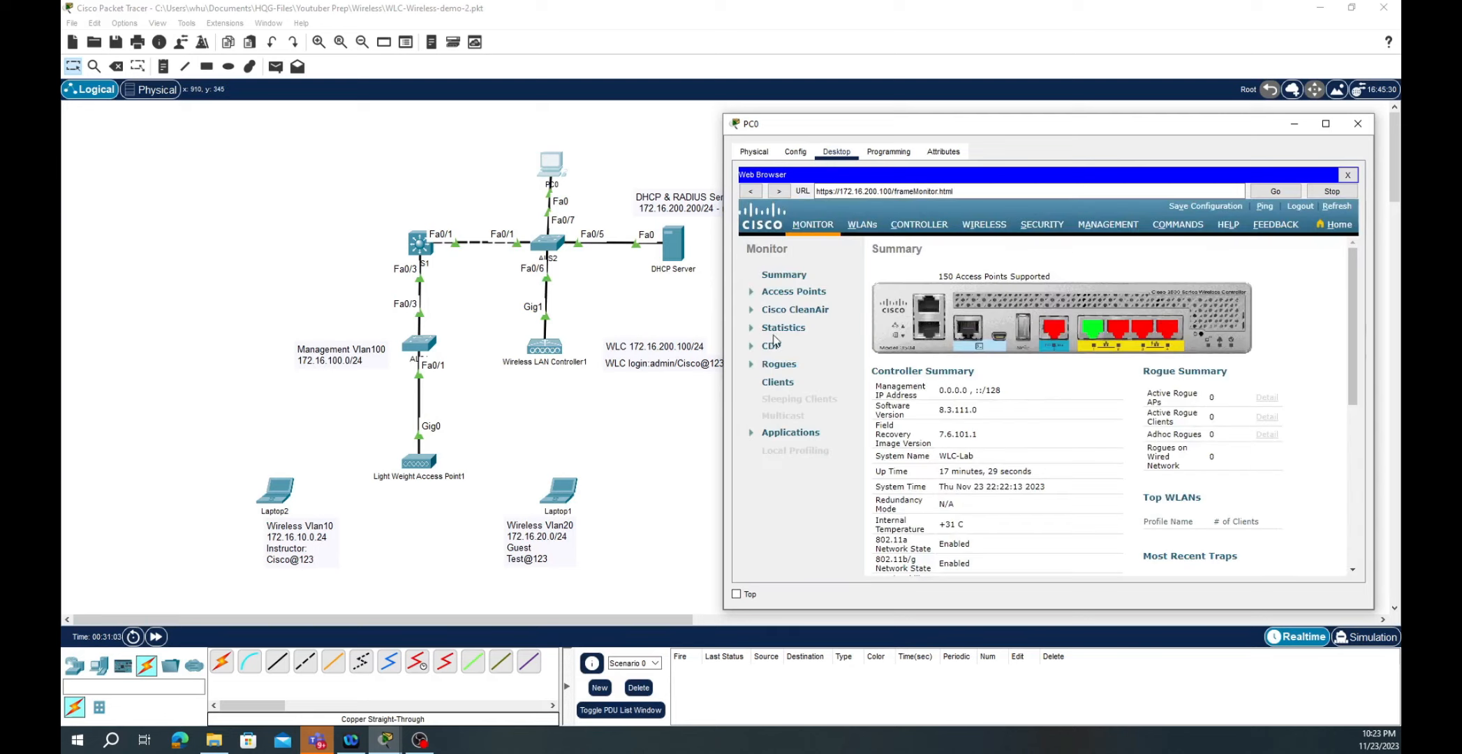
- From the WLANs list, choose Create New and Go to get the WLANs > New page
{"action": "left_click", "coordinate": [854, 227]}
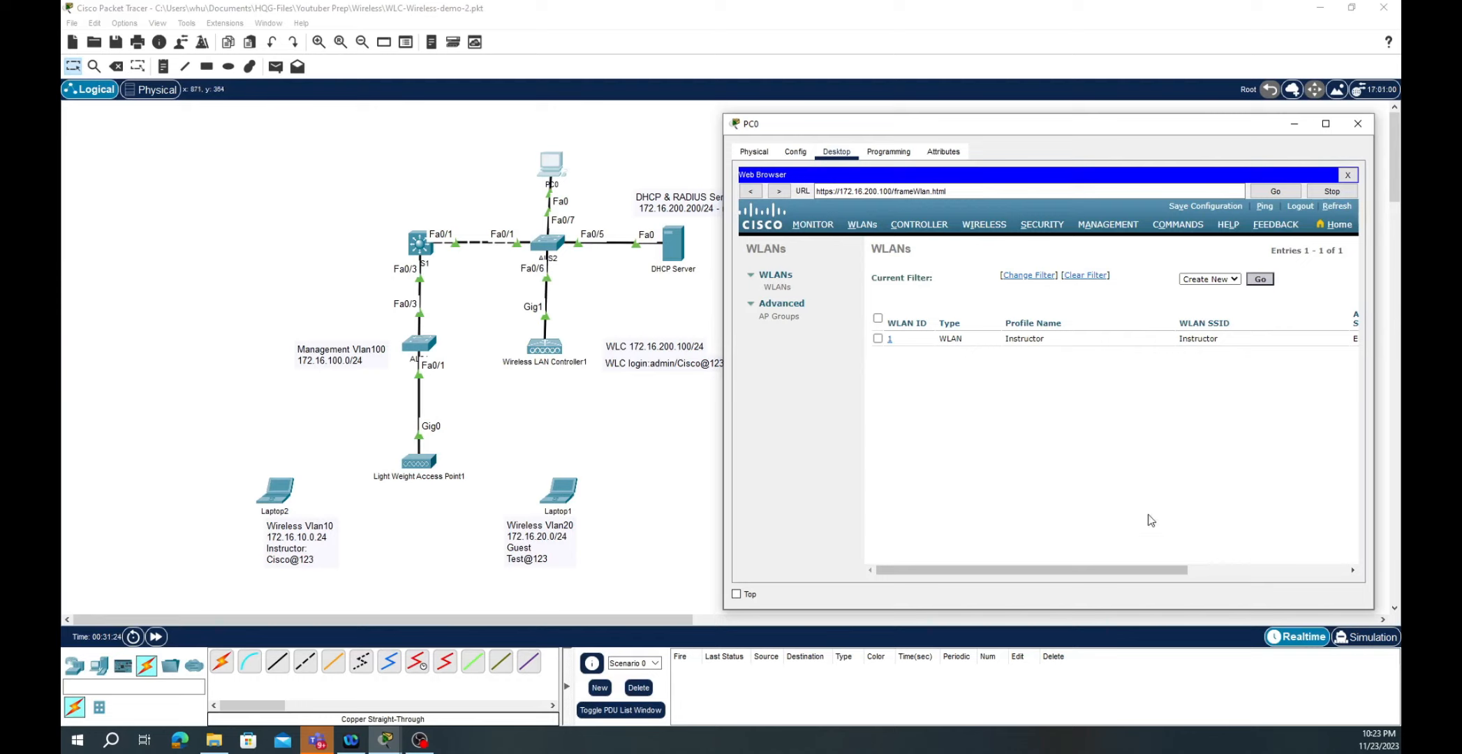
{"action": "left_click", "coordinate": [1262, 281]}
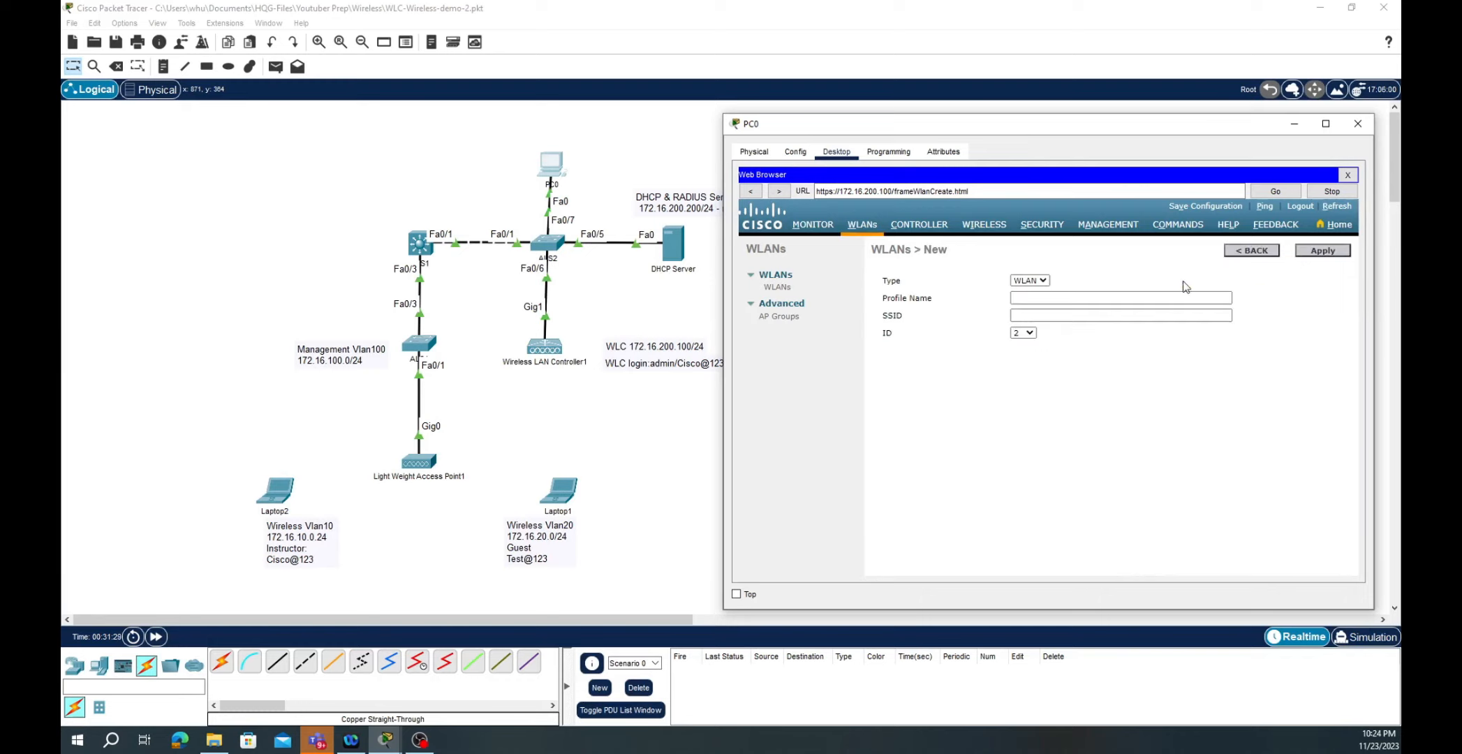
- Create a WLAN with profile name and SSID Guest, apply it and tick Status Enabled
{"action": "left_click", "coordinate": [1064, 299]}
{"action": "key", "text": "Tab"}
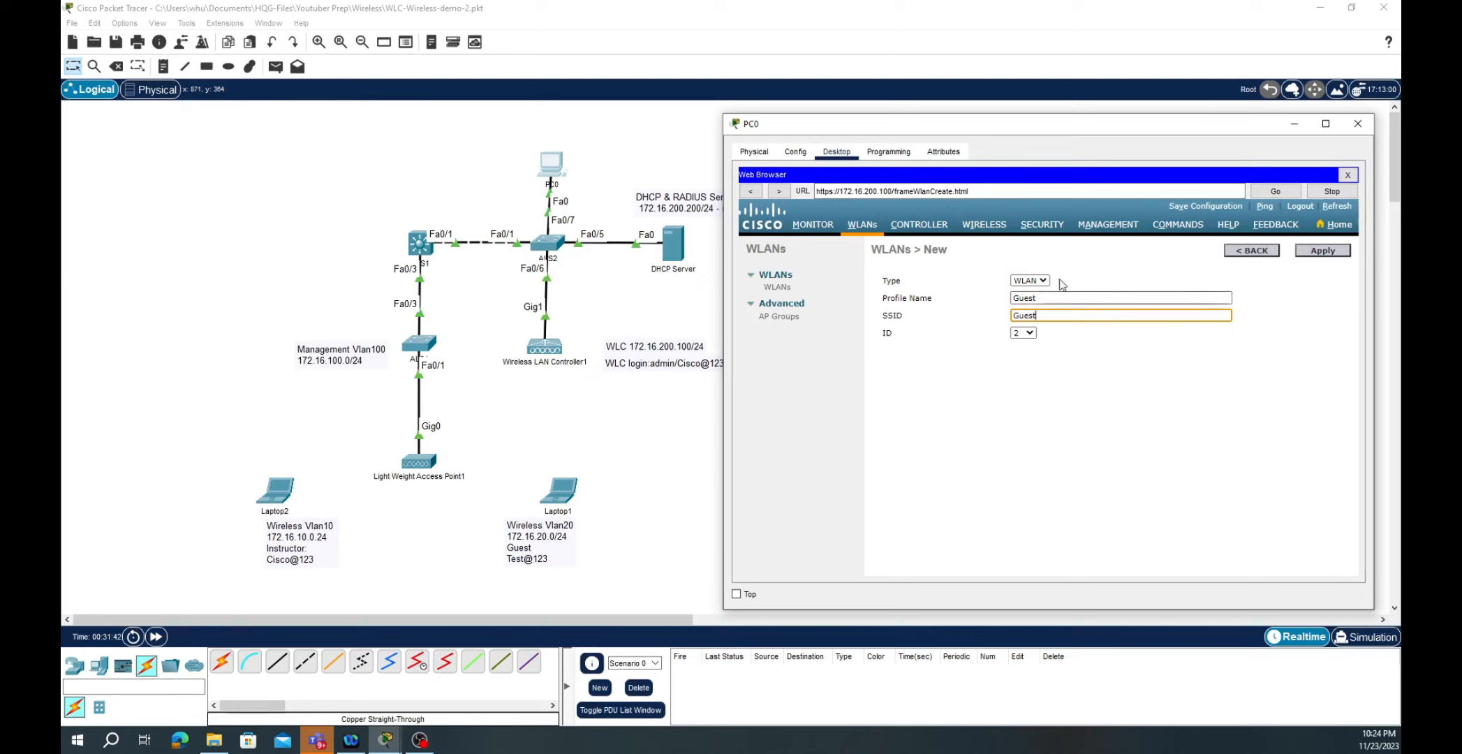
{"action": "left_click", "coordinate": [1319, 253]}
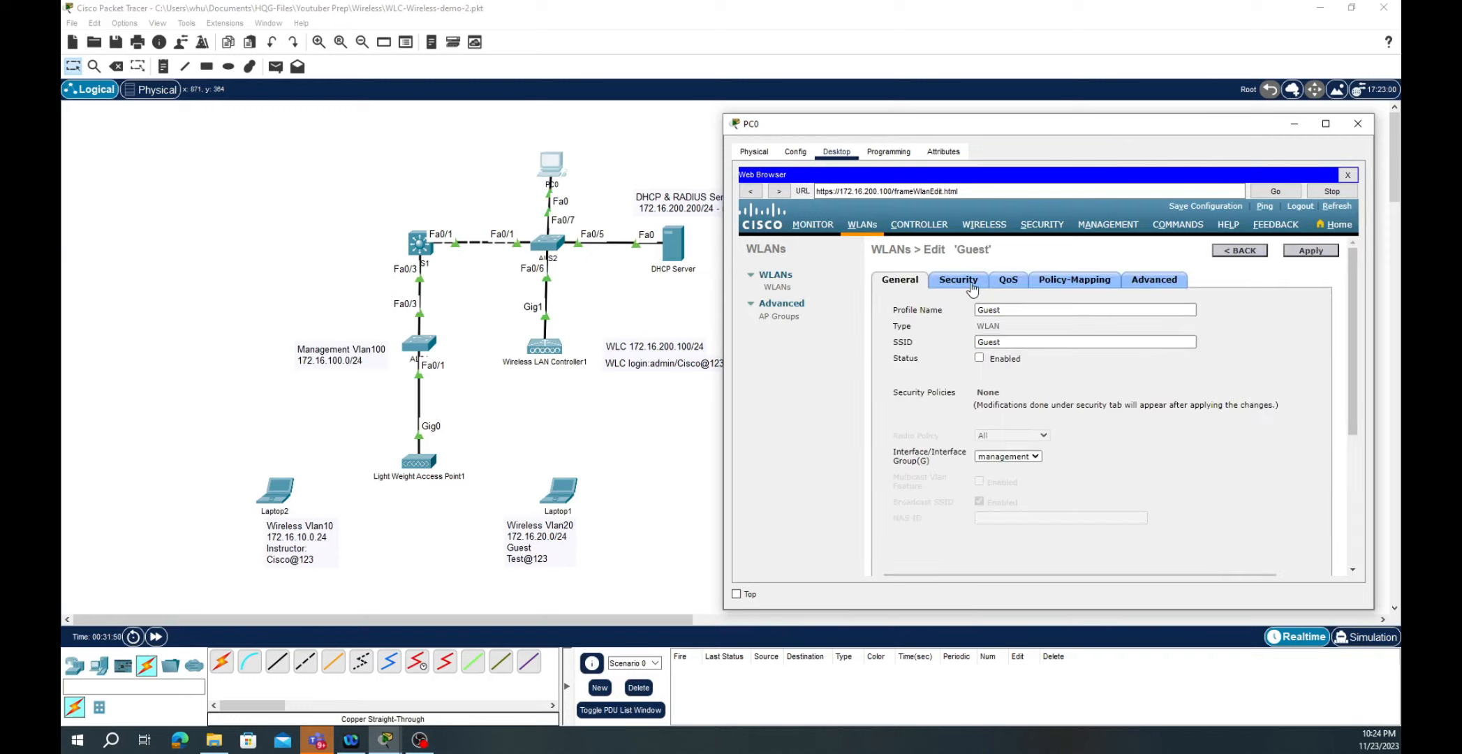
{"action": "left_click", "coordinate": [980, 358]}
- Set the Guest WLAN's Layer 2 security to WPA+WPA2 with WPA2 policy, PSK and a passphrase
{"action": "left_click", "coordinate": [964, 280]}
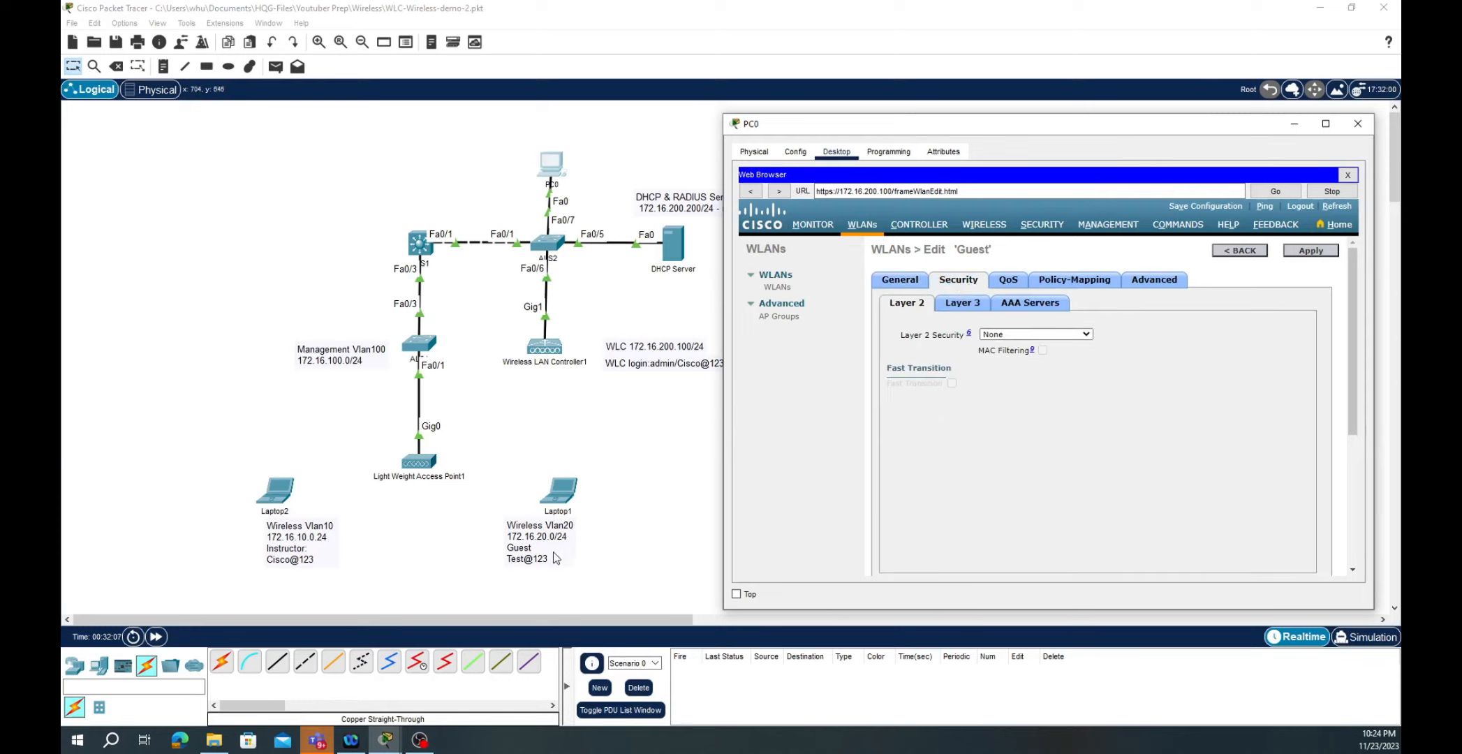
{"action": "left_click", "coordinate": [1084, 335]}
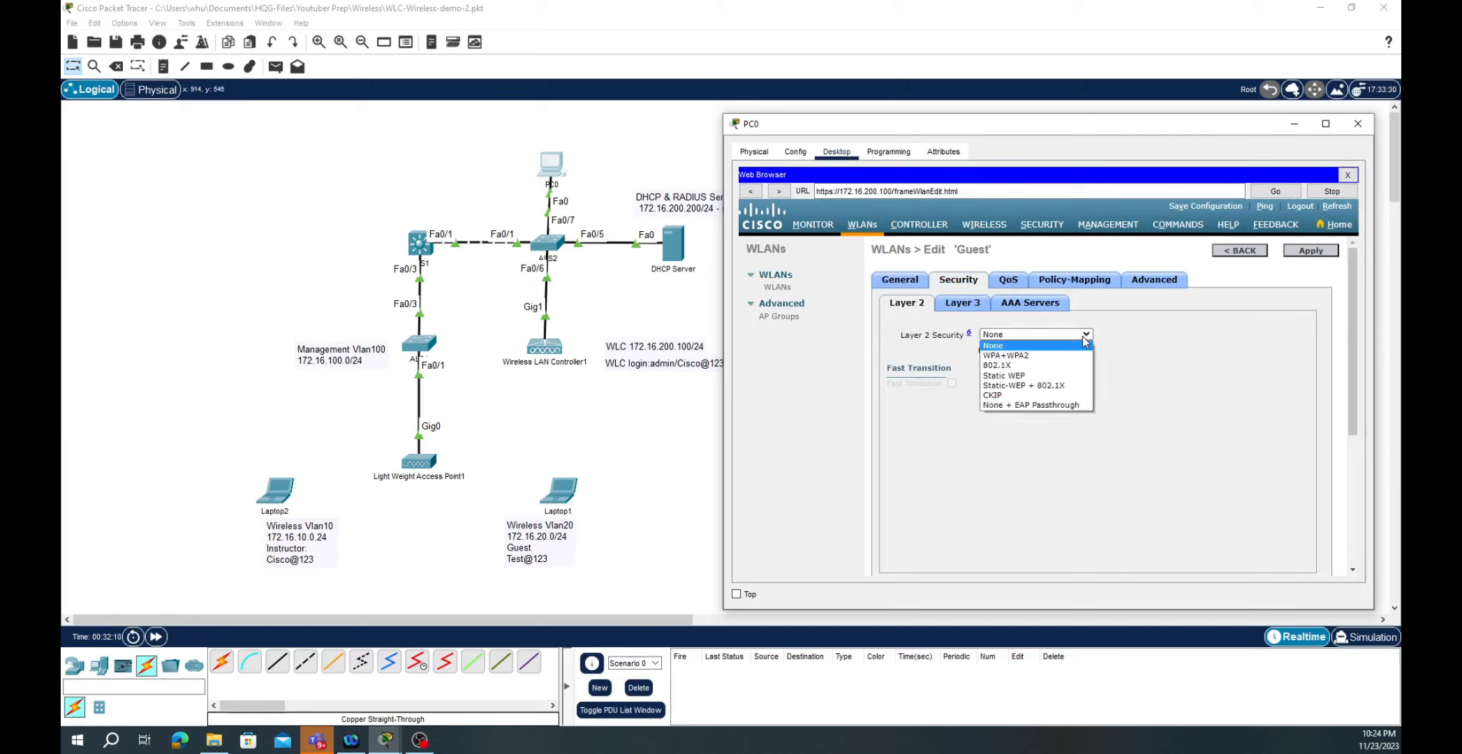
{"action": "left_click", "coordinate": [1036, 356]}
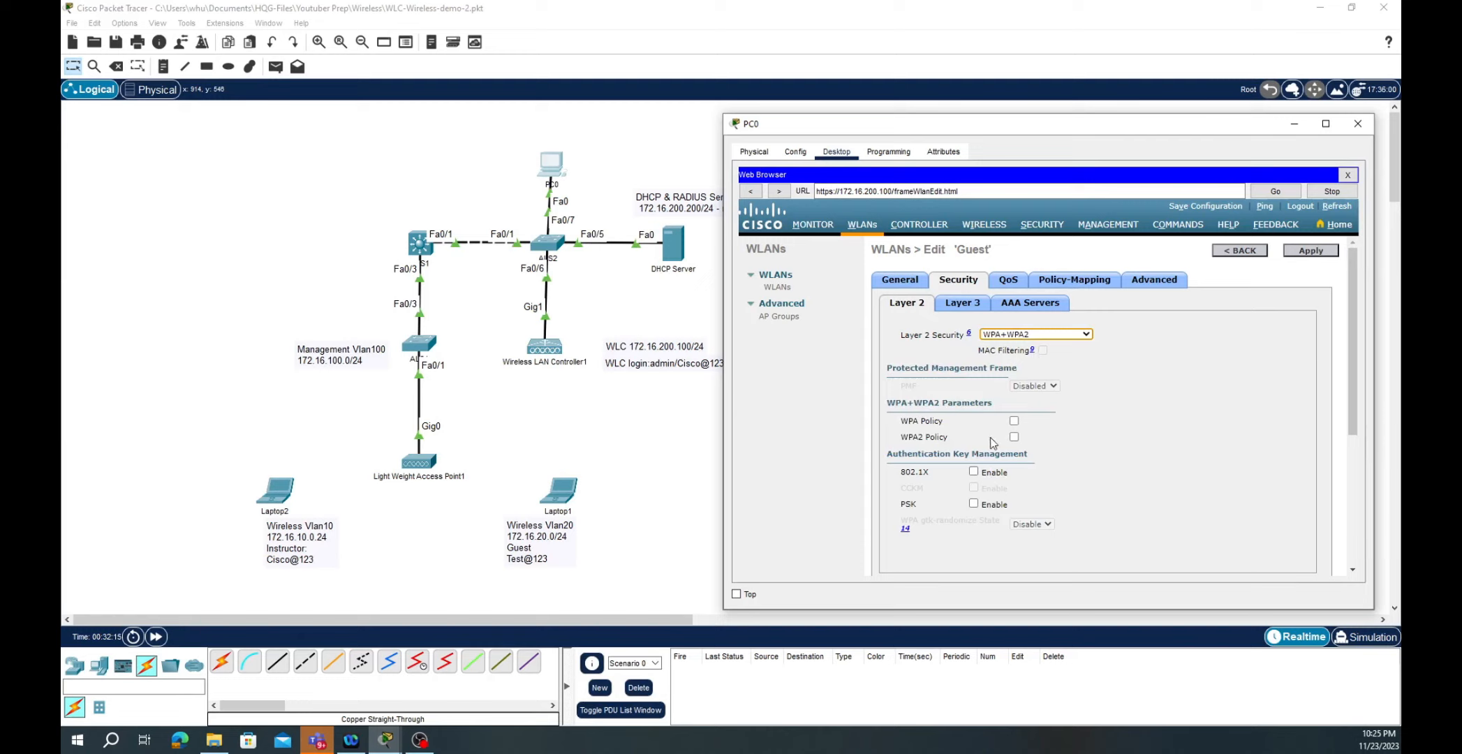
{"action": "left_click", "coordinate": [1014, 437]}
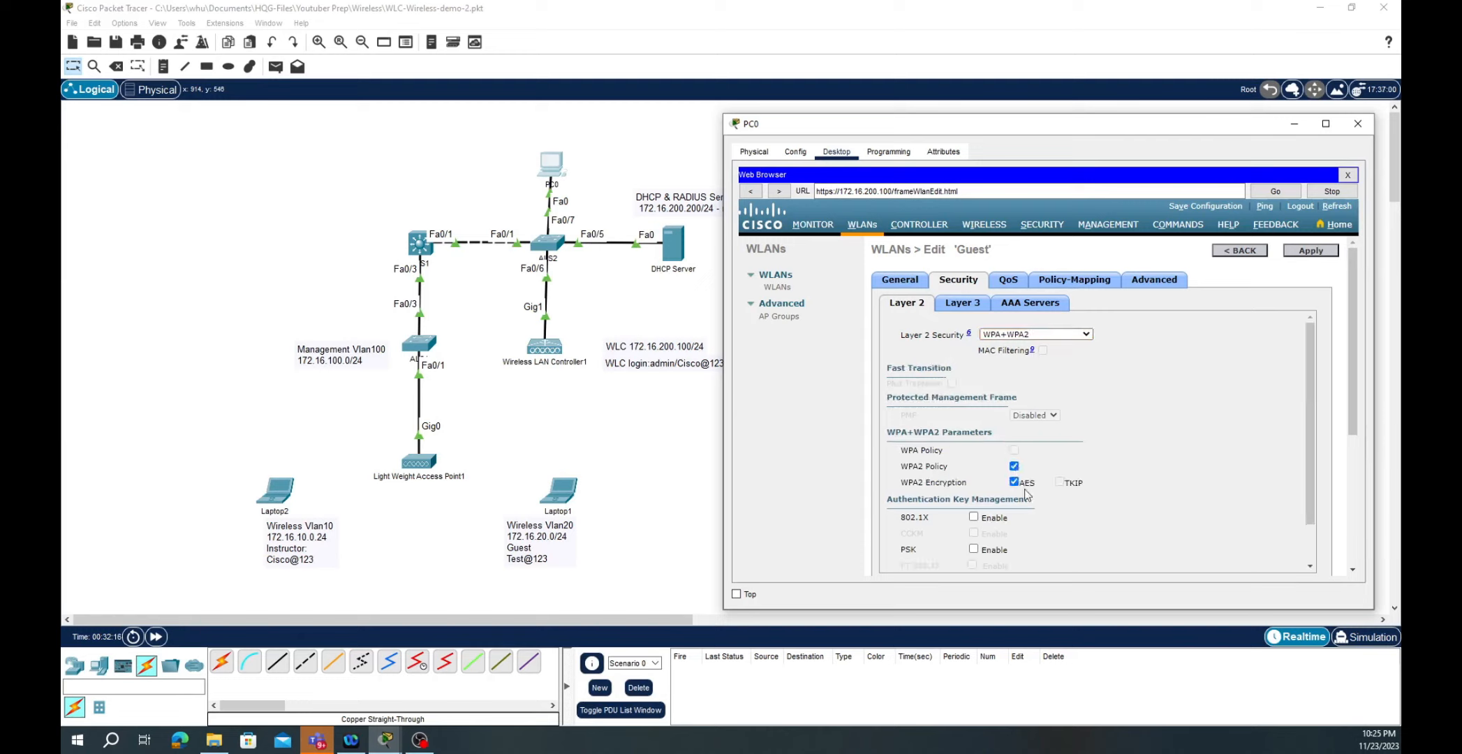
{"action": "left_click", "coordinate": [973, 550]}
{"action": "scroll", "coordinate": [1097, 497], "scroll_direction": "down", "scroll_amount": 1}
{"action": "left_click", "coordinate": [1003, 536]}
{"action": "left_click", "coordinate": [1002, 535]}
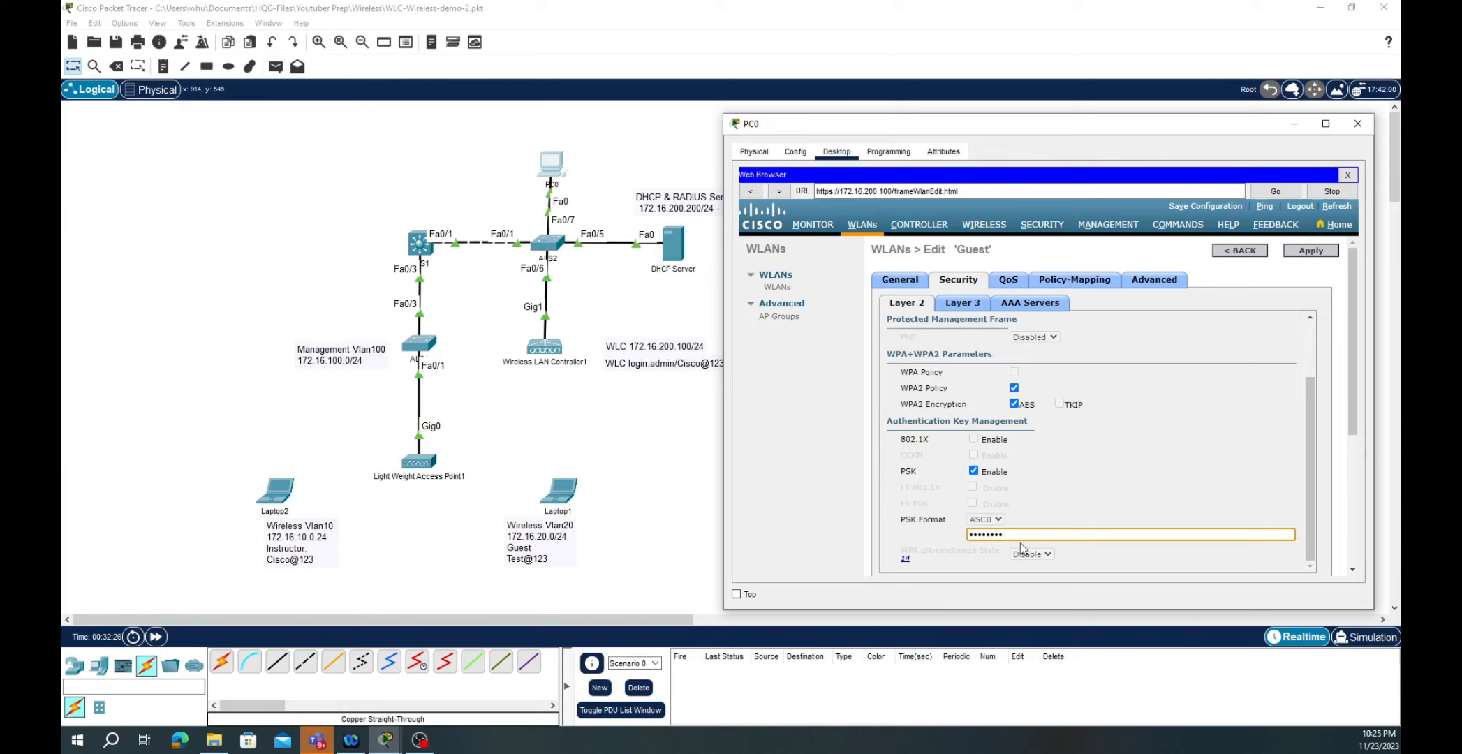
{"action": "scroll", "coordinate": [1056, 524], "scroll_direction": "down", "scroll_amount": 1}
- Enable FlexConnect local switching and local authentication on the Guest WLAN and apply
{"action": "left_click", "coordinate": [1155, 281]}
{"action": "scroll", "coordinate": [1020, 395], "scroll_direction": "down", "scroll_amount": 10}
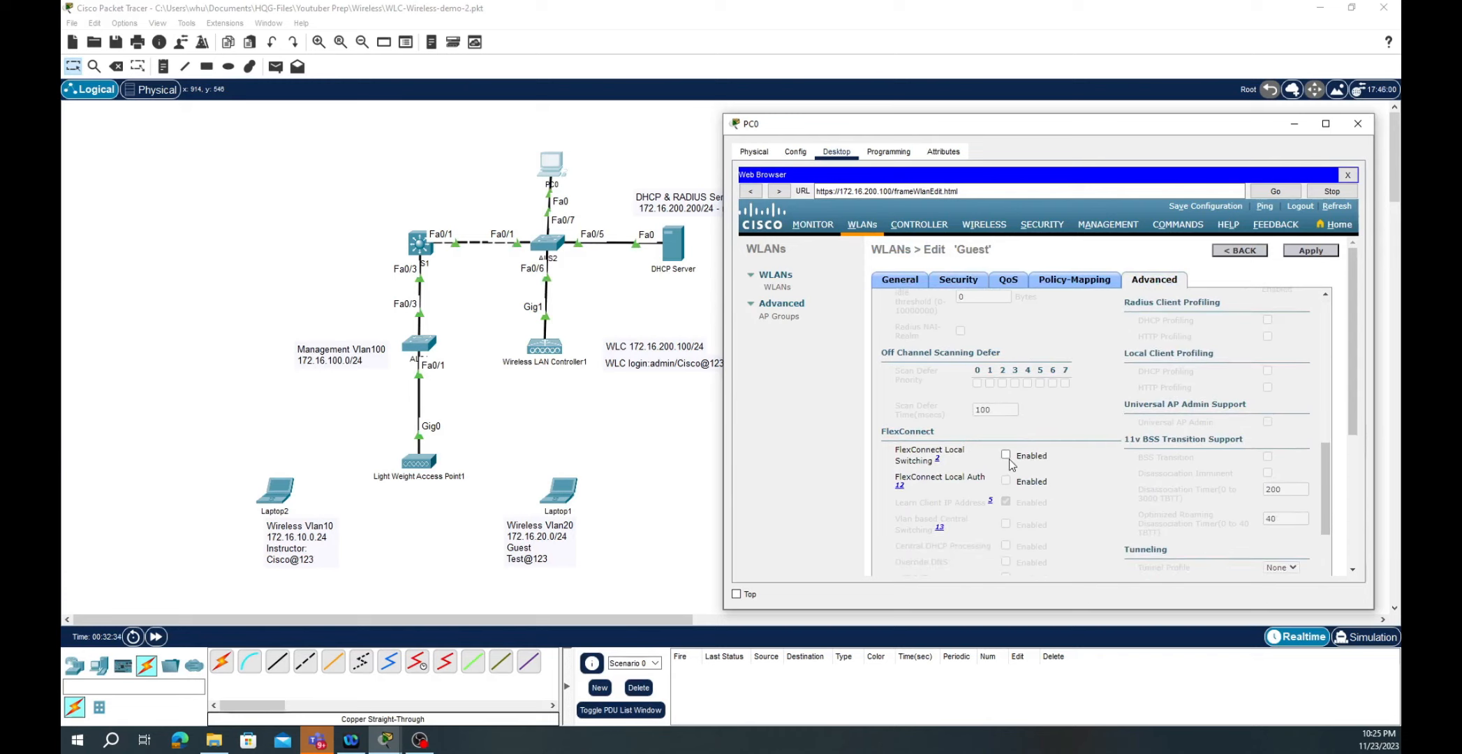
{"action": "left_click", "coordinate": [1006, 456]}
{"action": "left_click", "coordinate": [1006, 481]}
{"action": "left_click", "coordinate": [1313, 252]}
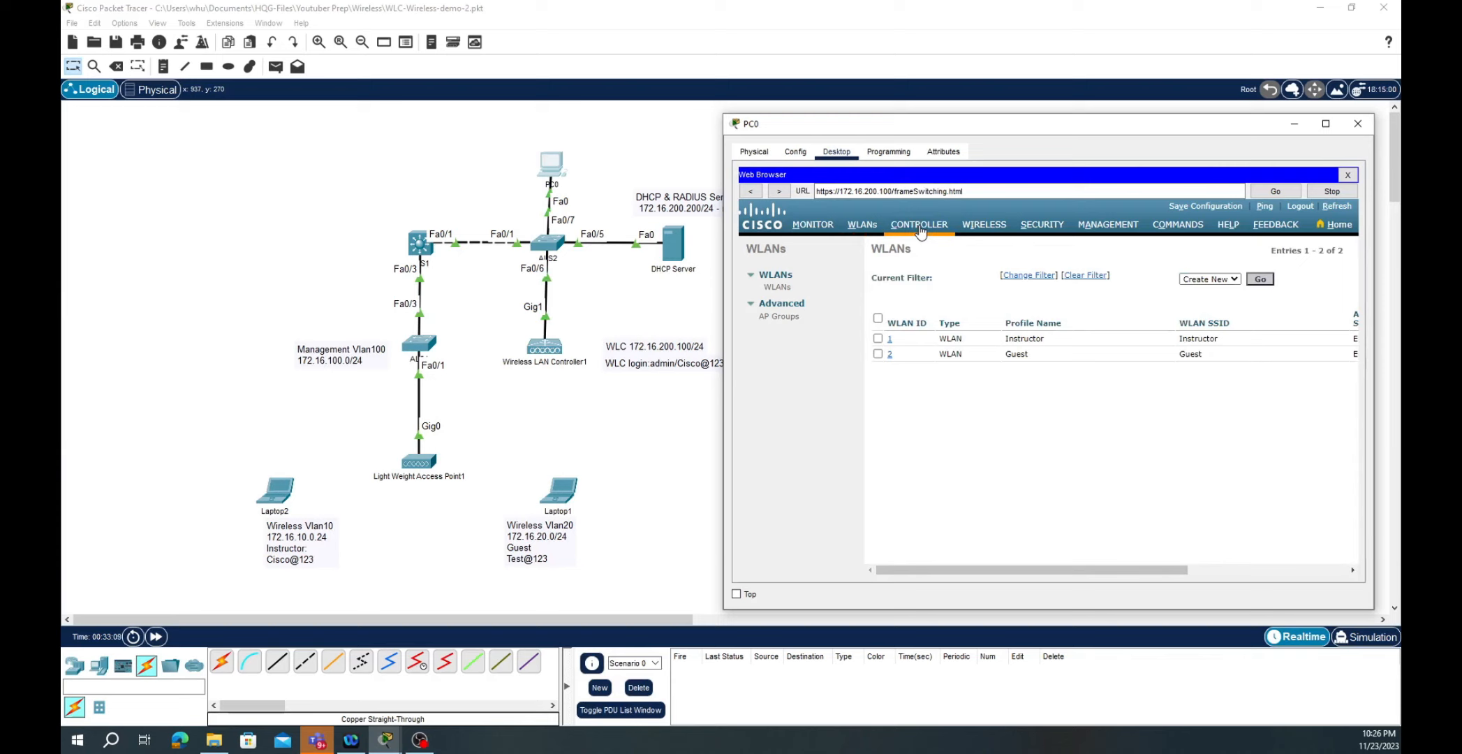
{"action": "left_click", "coordinate": [918, 227]}
- Begin a new controller interface named Instructor with VLAN Id 10
{"action": "left_click", "coordinate": [784, 309]}
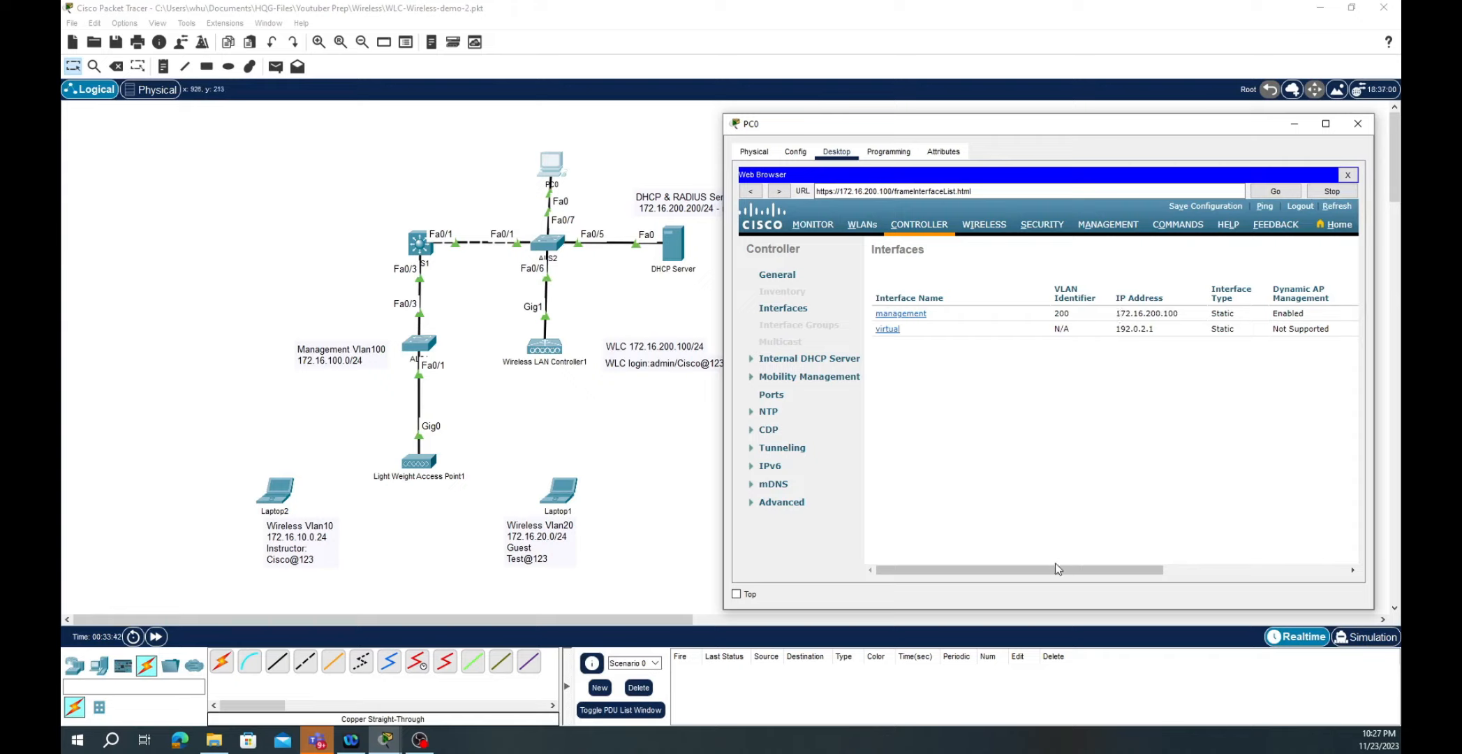
{"action": "left_click_drag", "start_coordinate": [1039, 570], "coordinate": [1226, 588]}
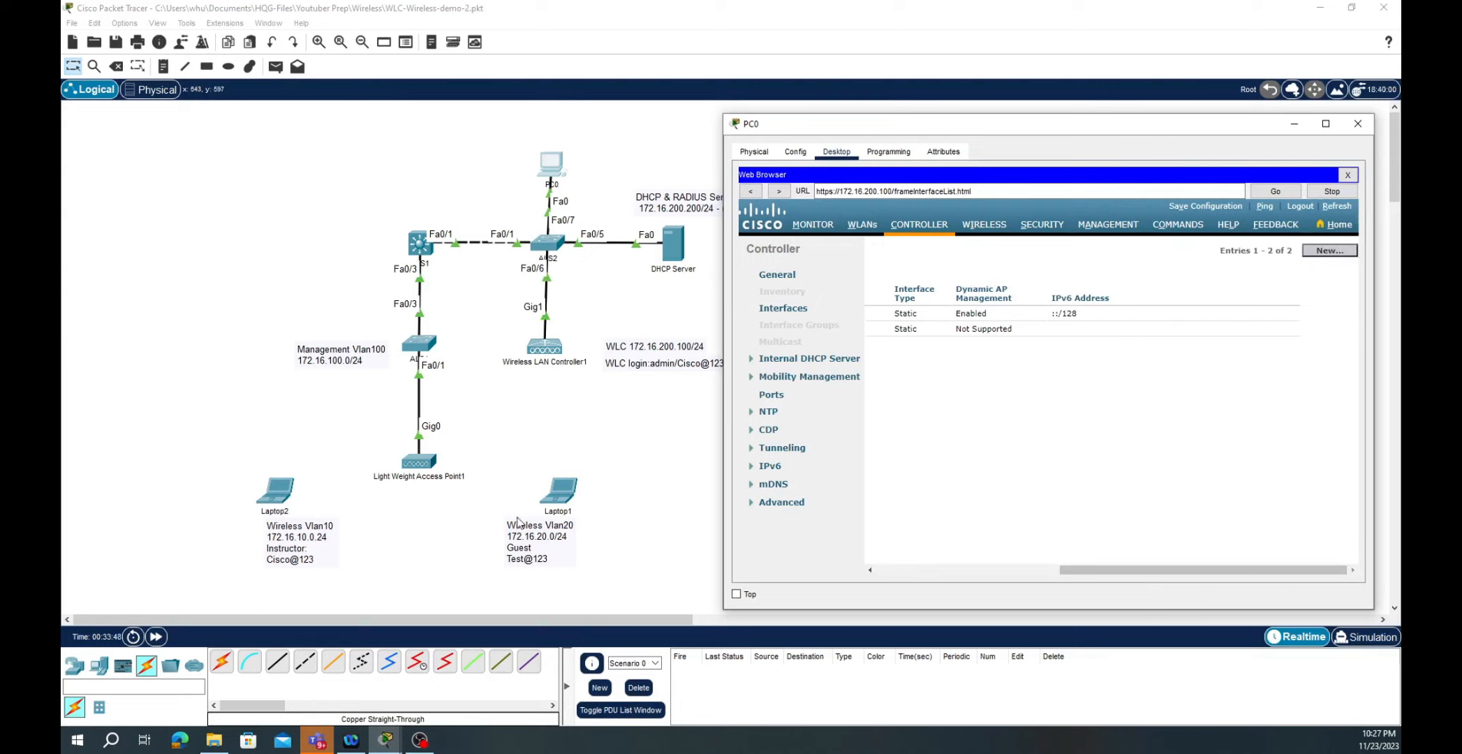
{"action": "left_click", "coordinate": [1330, 252]}
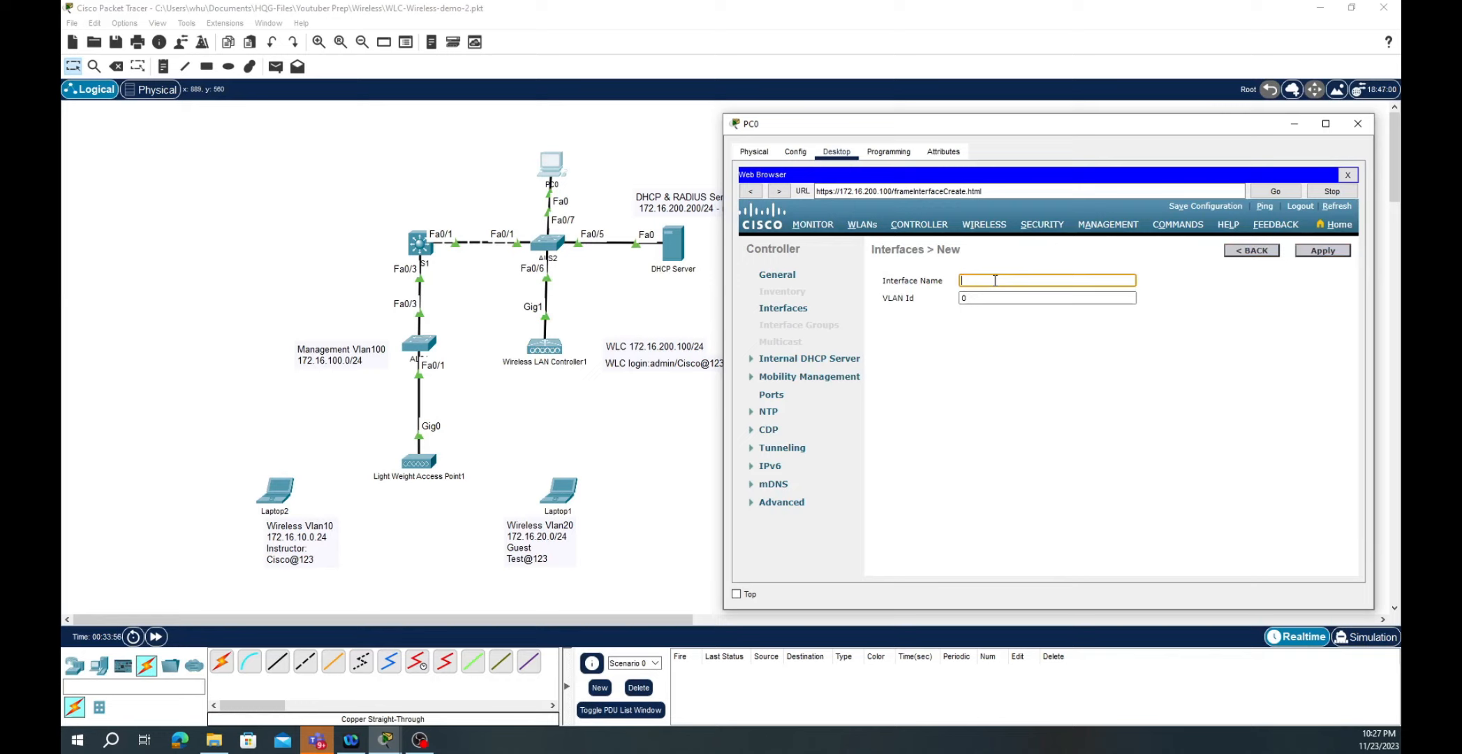
{"action": "type", "text": "Instructor"}
{"action": "key", "text": "Tab"}
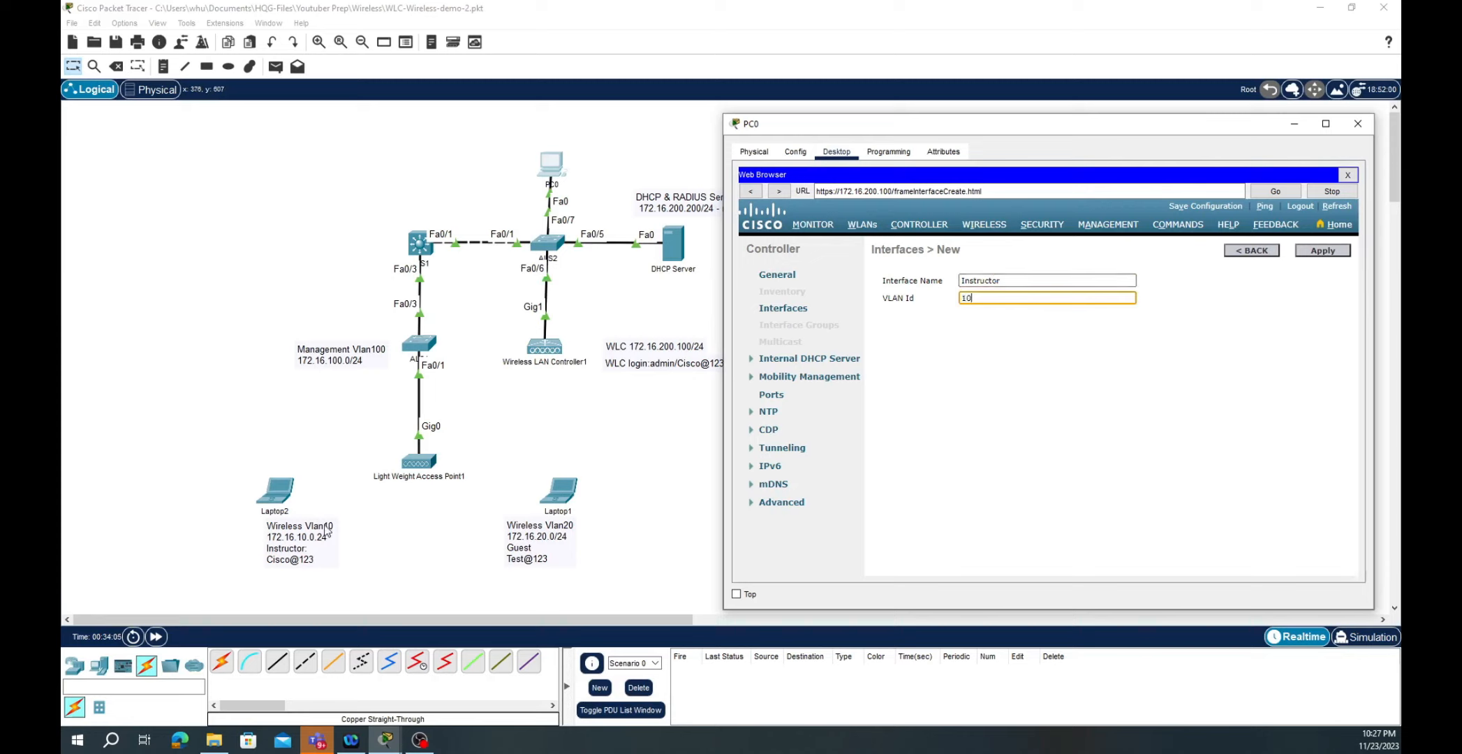
- Create the Instructor interface and set port 1, IP 172.16.10.2 and netmask 255.255.255.0
{"action": "left_click", "coordinate": [1323, 252]}
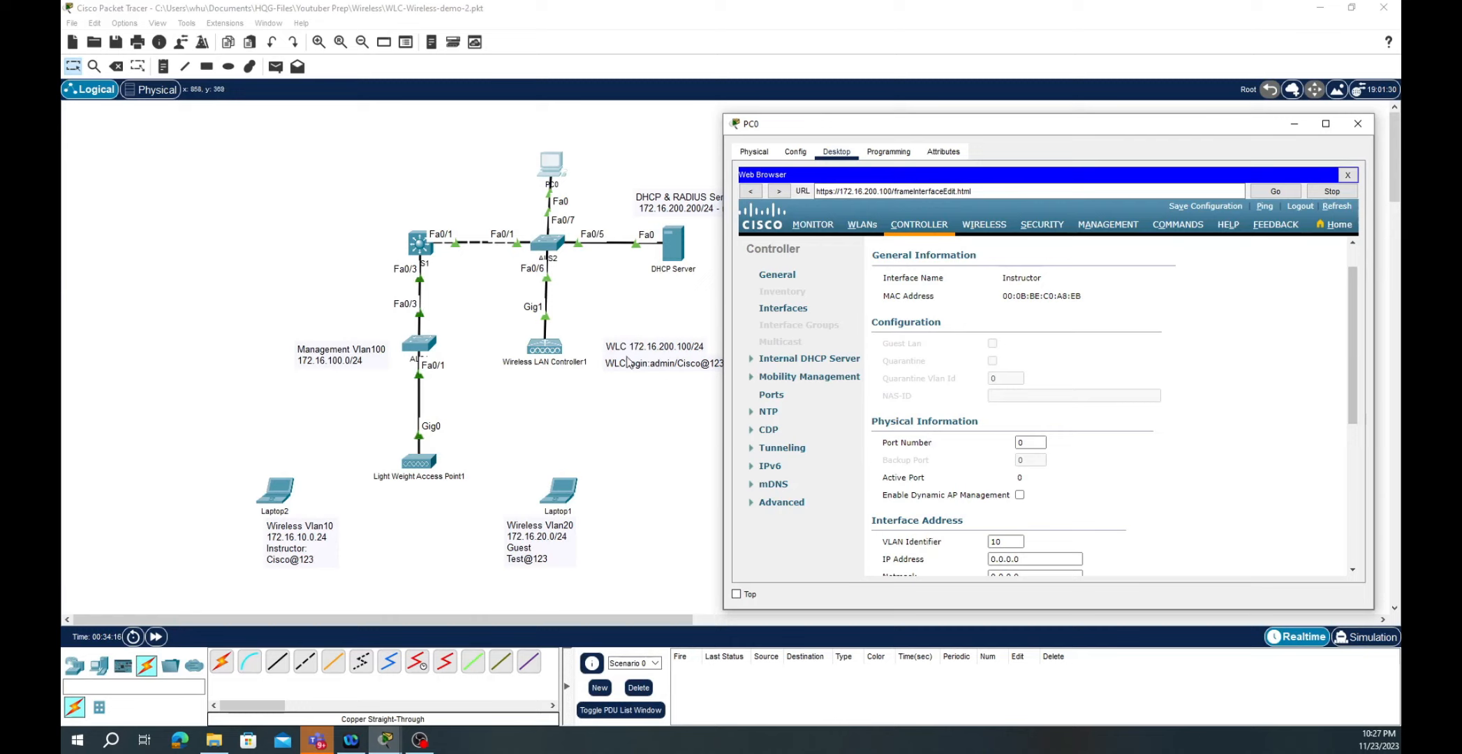
{"action": "left_click", "coordinate": [1027, 441]}
{"action": "scroll", "coordinate": [1027, 441], "scroll_direction": "down", "scroll_amount": 3}
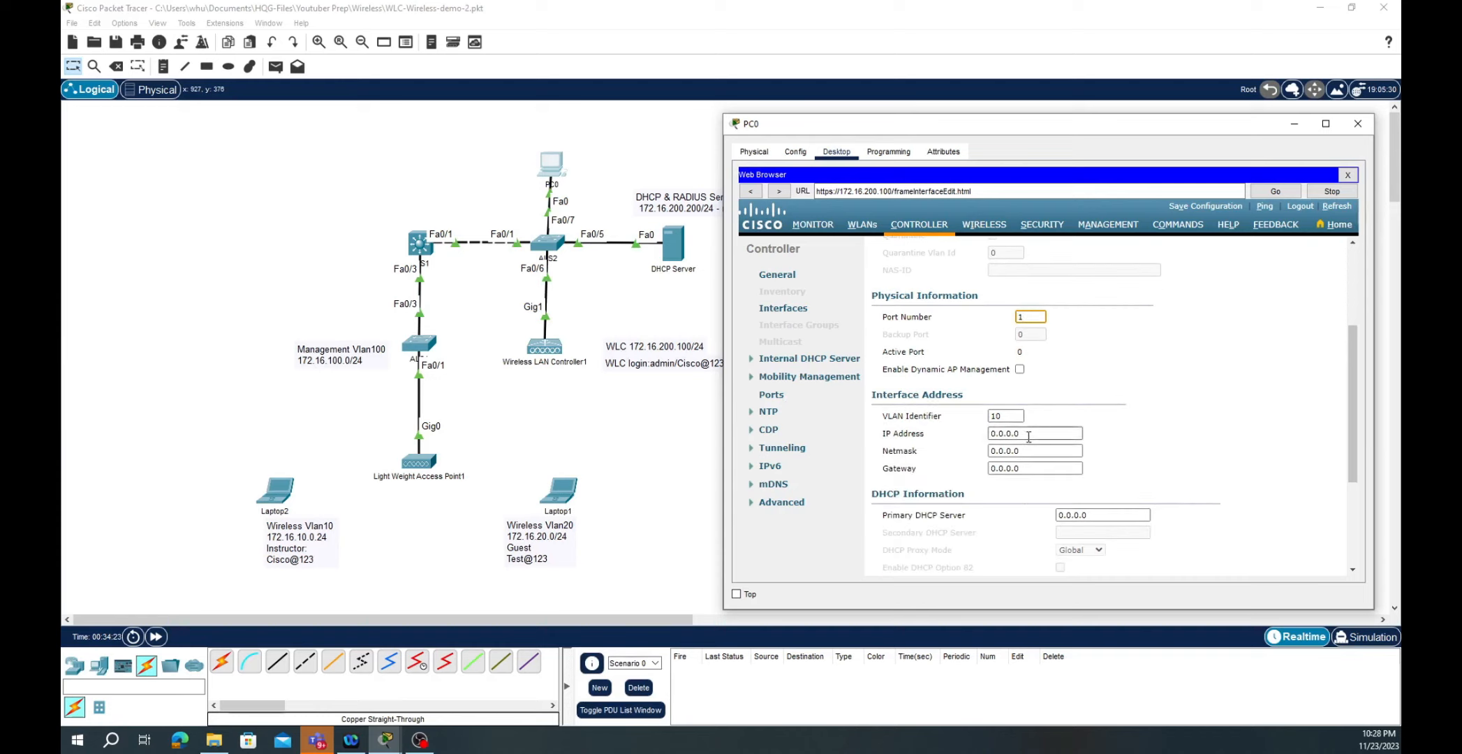
{"action": "triple_click", "coordinate": [1028, 434]}
{"action": "type", "text": "172.16"}
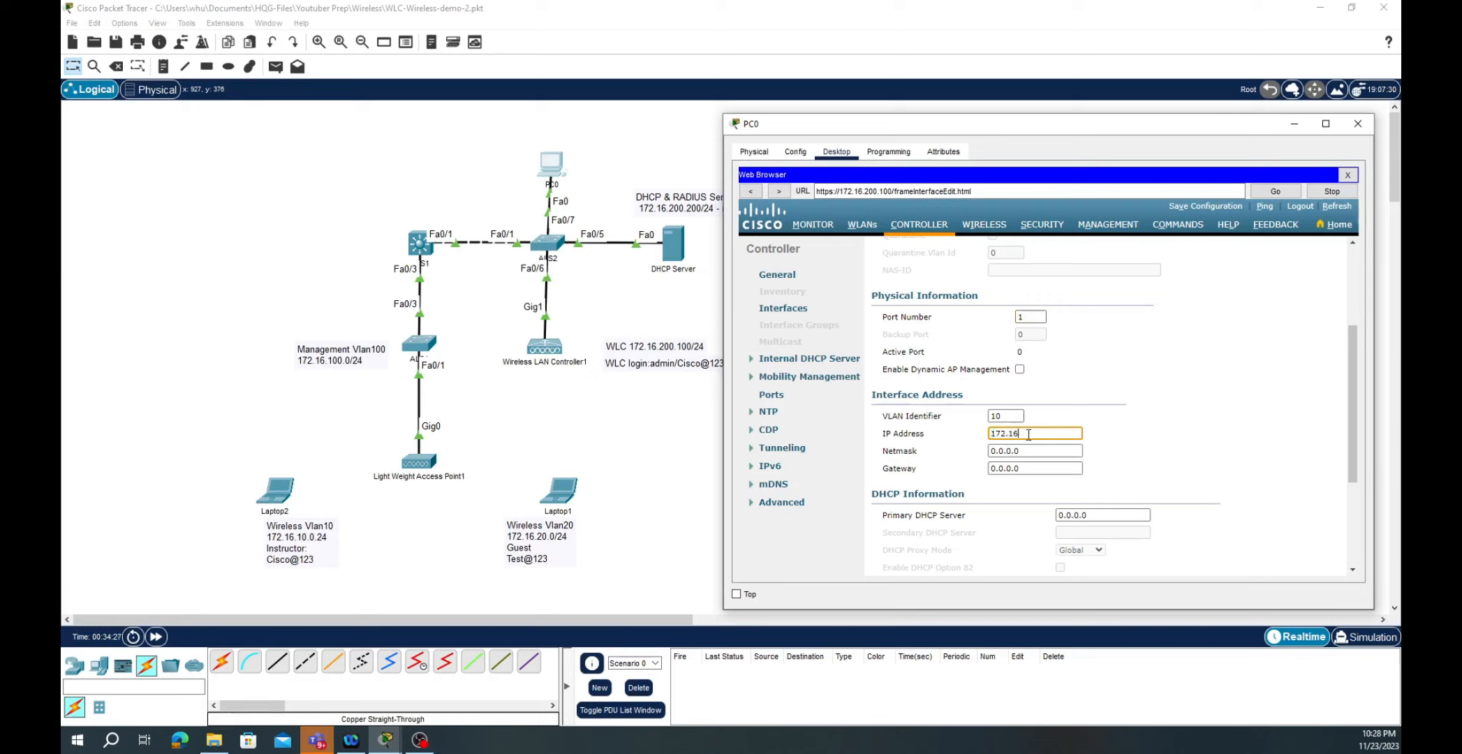
{"action": "type", "text": ".10.2"}
{"action": "key", "text": "Tab"}
{"action": "type", "text": "2"}
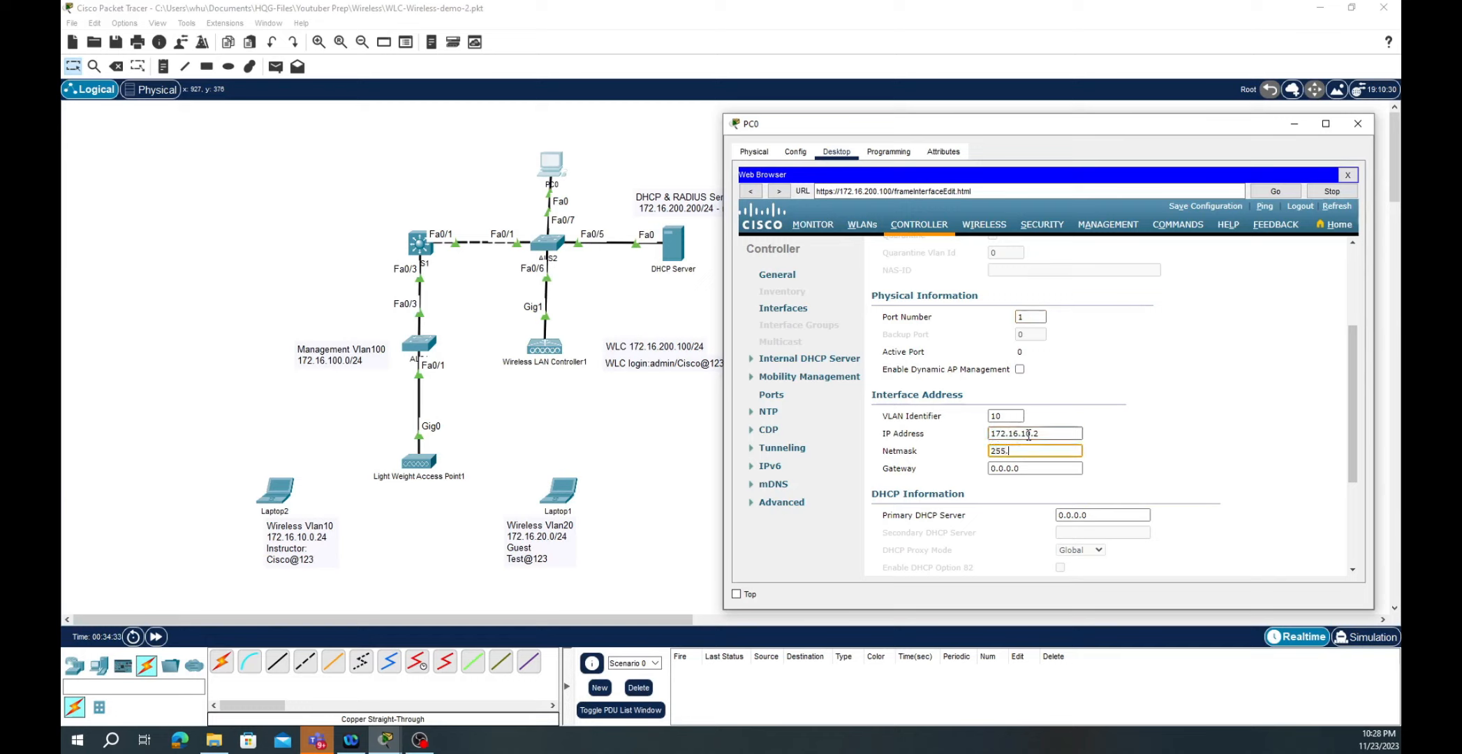
{"action": "type", "text": "55.255.255.0"}
- Set gateway 172.16.10.1 and primary DHCP server 172.16.200.200, then apply and confirm the warning
{"action": "key", "text": "Tab"}
{"action": "type", "text": "1"}
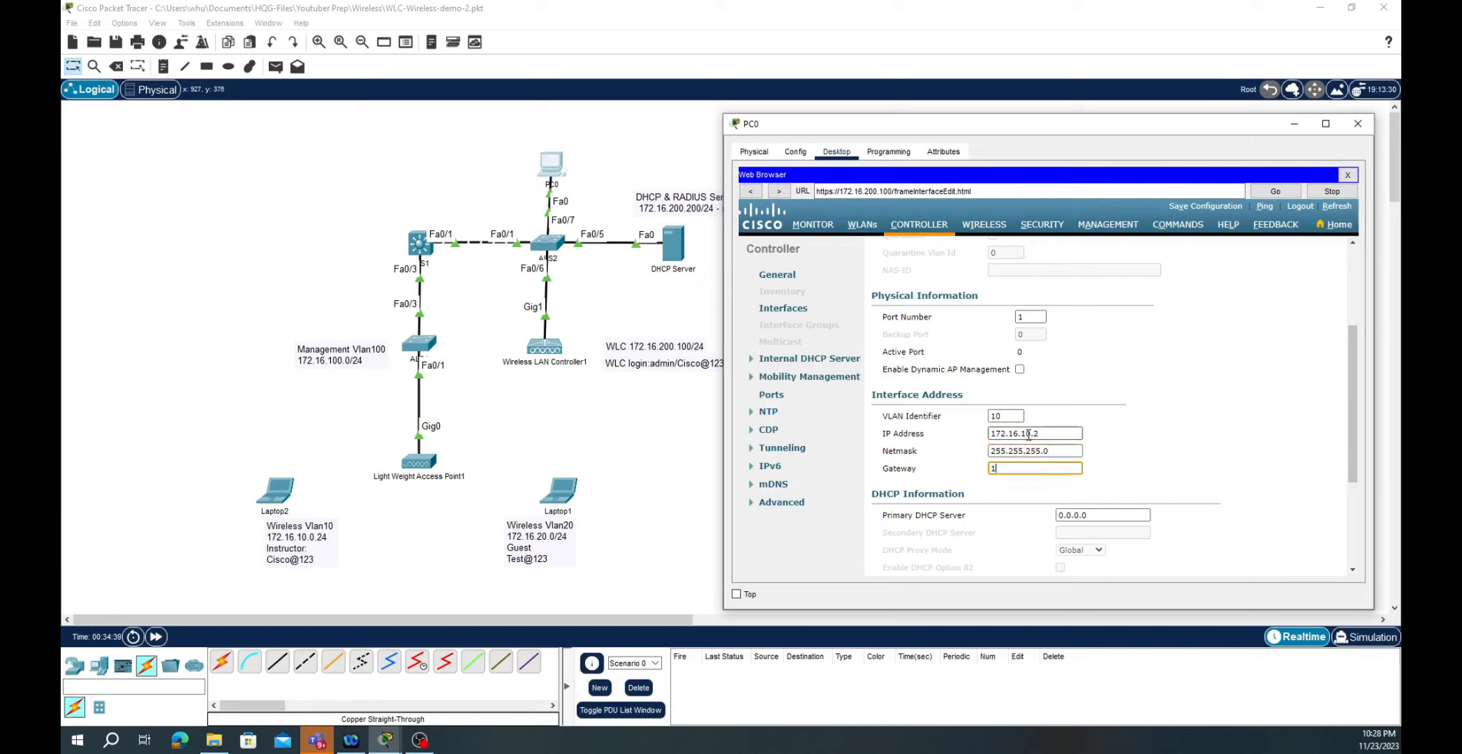
{"action": "type", "text": "72.16.10.1"}
{"action": "left_click", "coordinate": [1117, 517]}
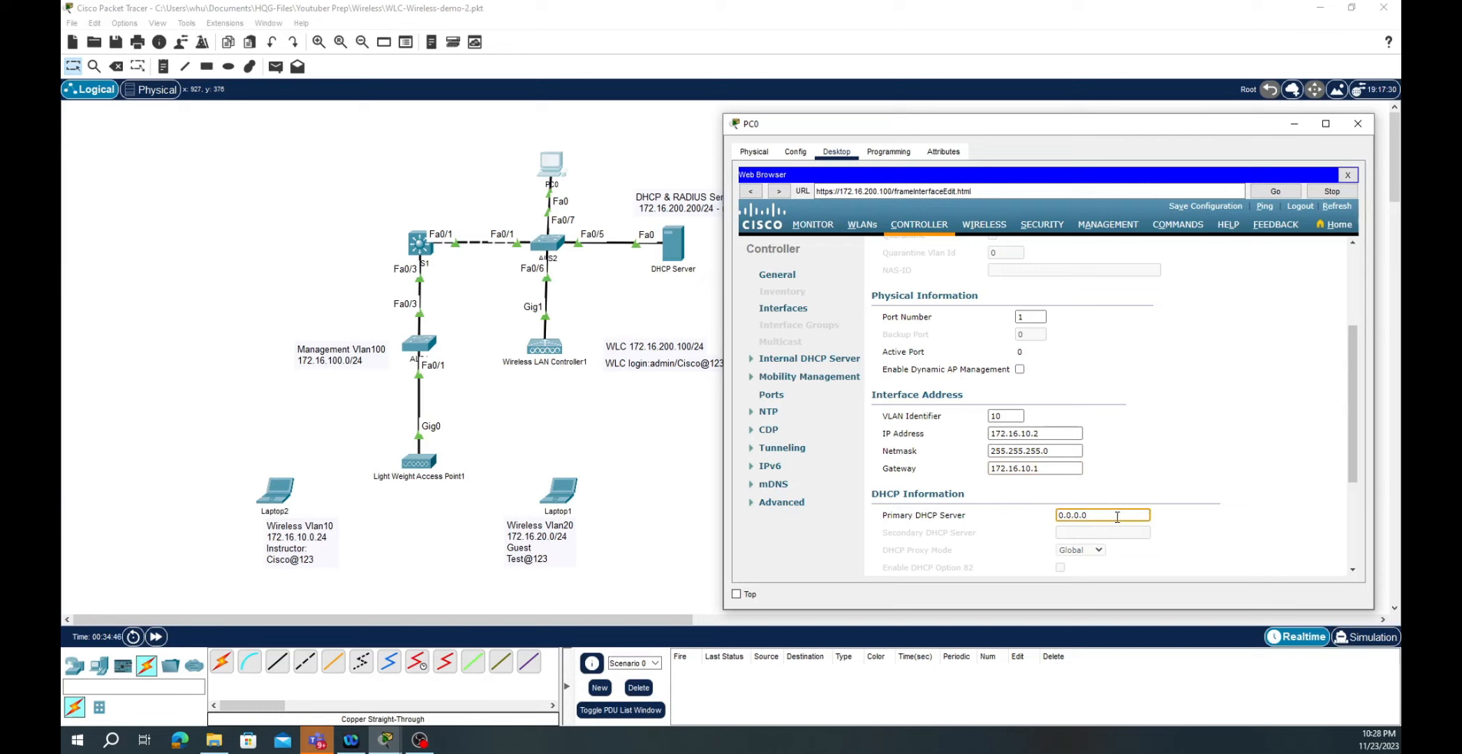
{"action": "double_click", "coordinate": [1117, 516]}
{"action": "type", "text": "172.16.20"}
{"action": "left_click_drag", "start_coordinate": [1350, 438], "coordinate": [1341, 554]}
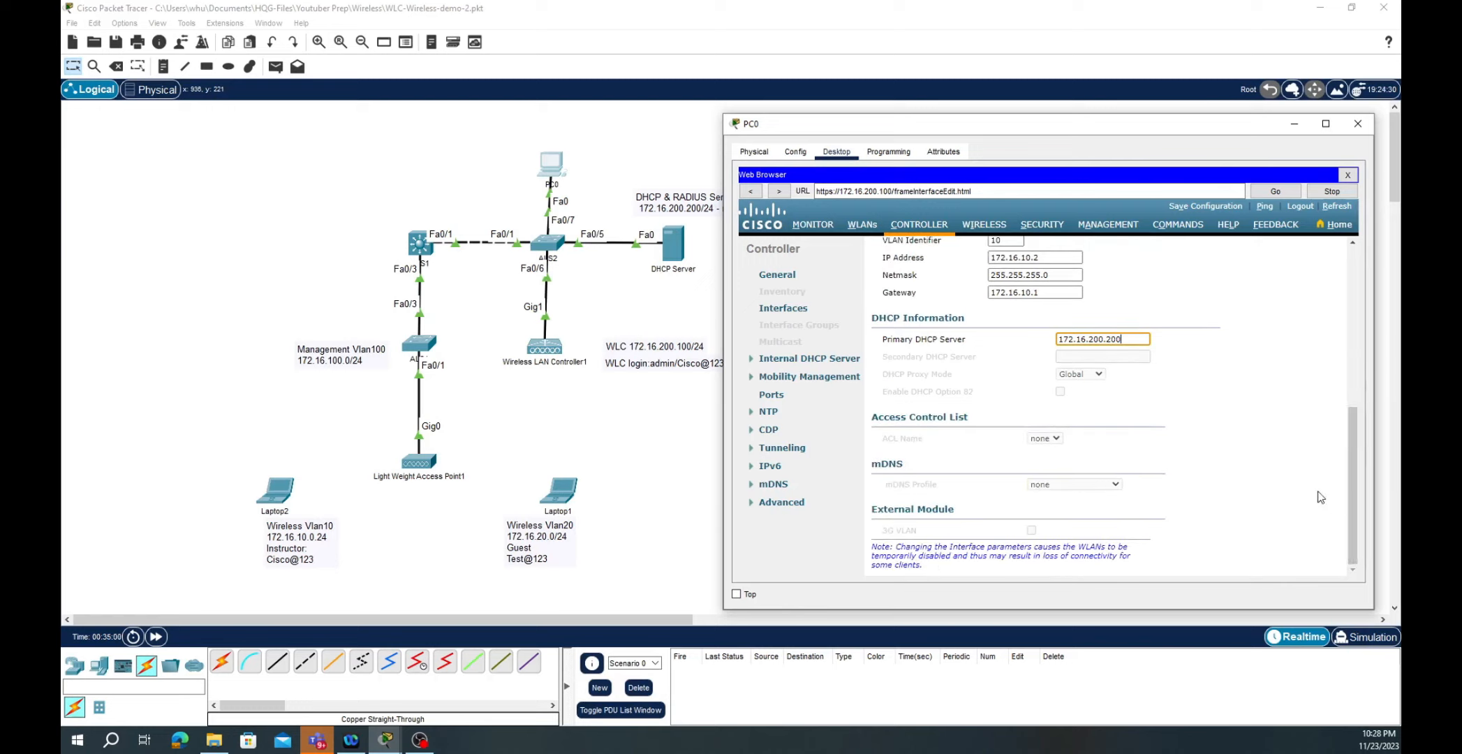
{"action": "scroll", "coordinate": [1263, 418], "scroll_direction": "up", "scroll_amount": 10}
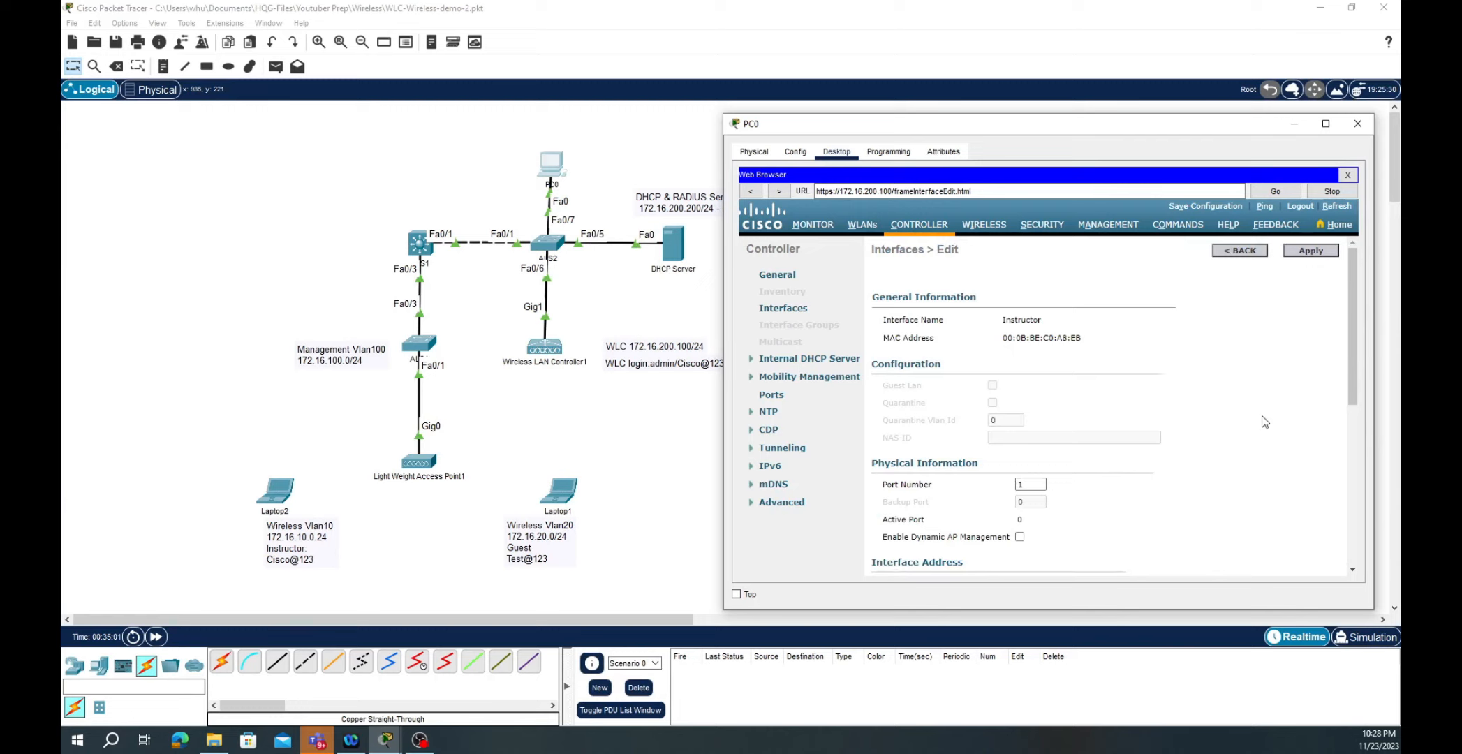
{"action": "left_click", "coordinate": [1313, 256]}
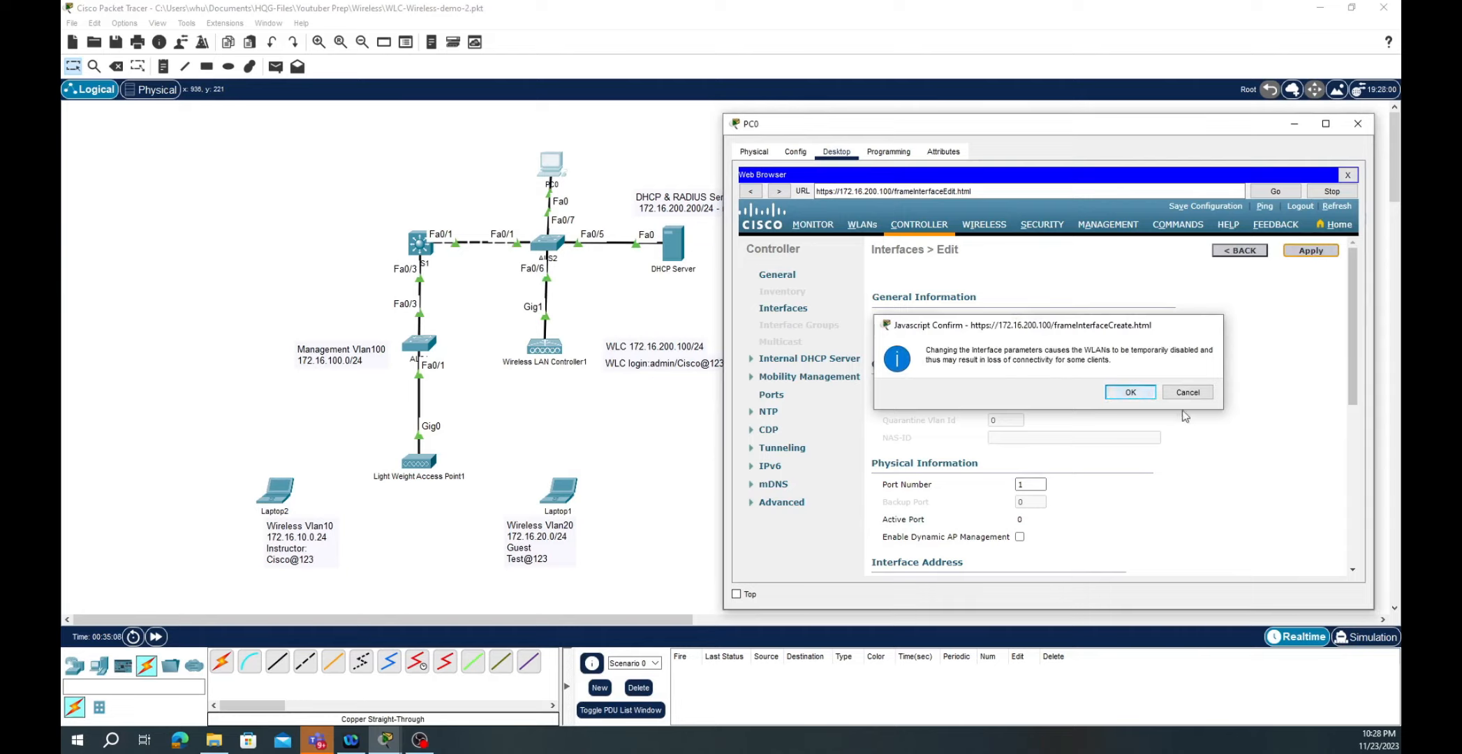
{"action": "left_click", "coordinate": [1127, 392]}
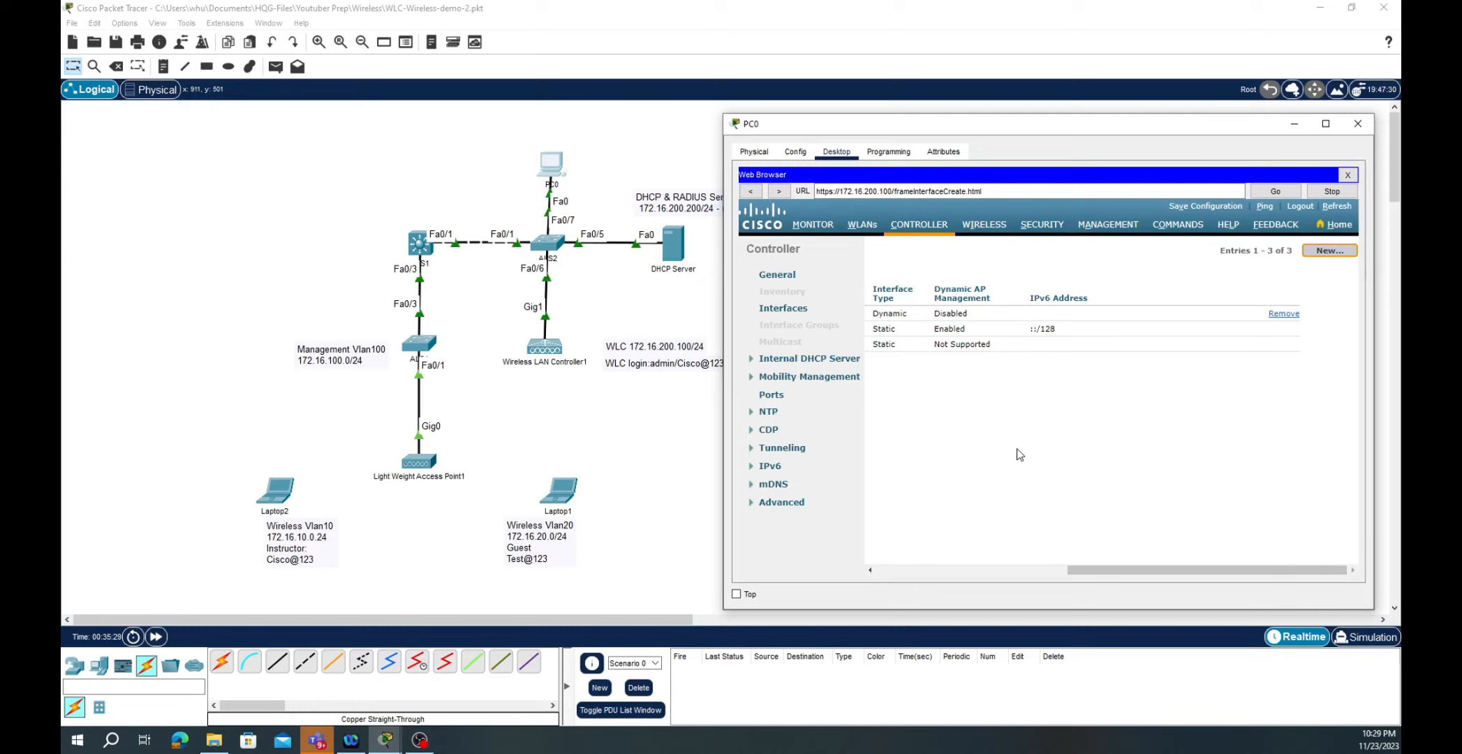
- Create a new interface named Guest on VLAN Id 20
{"action": "left_click", "coordinate": [972, 280]}
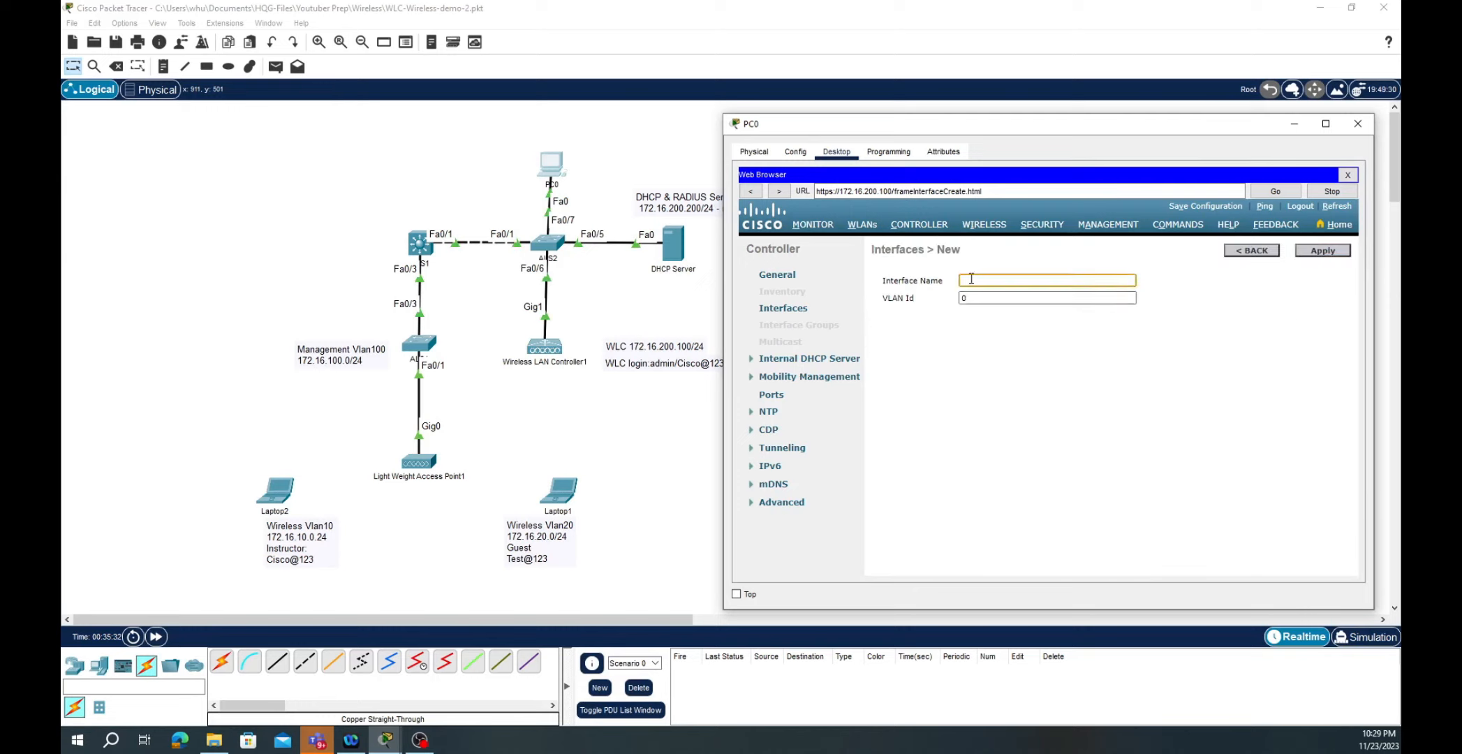
{"action": "type", "text": "Guest"}
{"action": "key", "text": "Tab"}
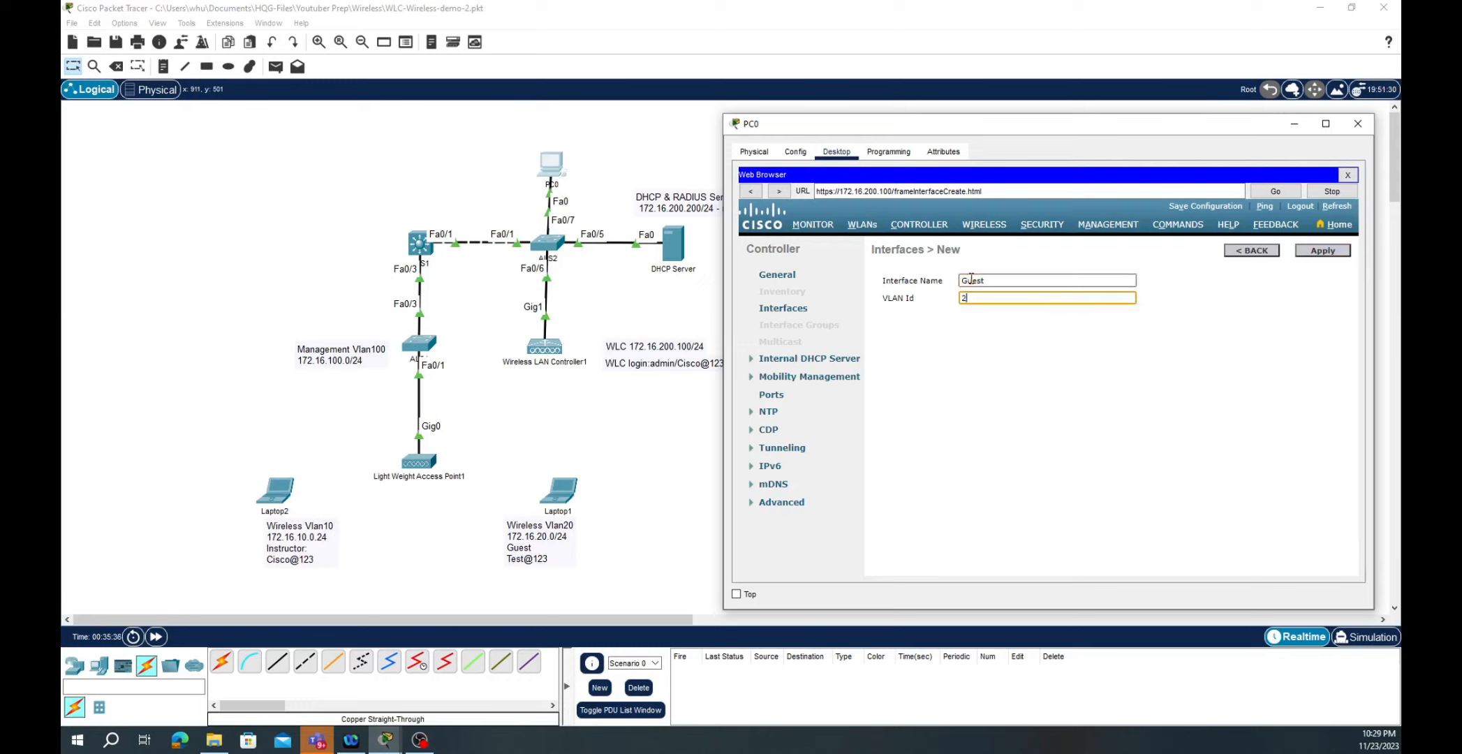
{"action": "type", "text": "20"}
{"action": "left_click", "coordinate": [1330, 250]}
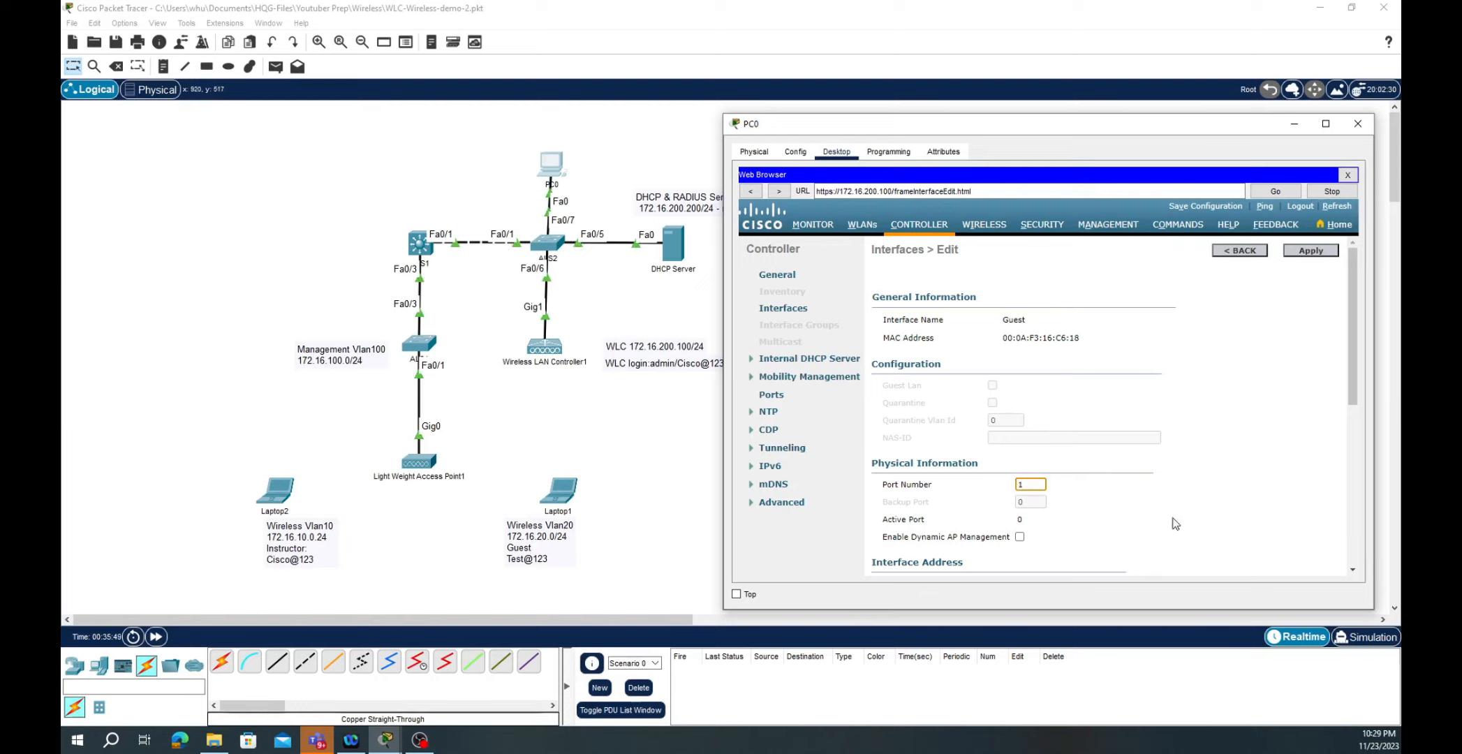
- Give the Guest interface IP 172.16.20.2, netmask 255.255.255.0, gateway 172.16.20.1 and DHCP server 172.16.200.200
{"action": "scroll", "coordinate": [1082, 522], "scroll_direction": "down", "scroll_amount": 3}
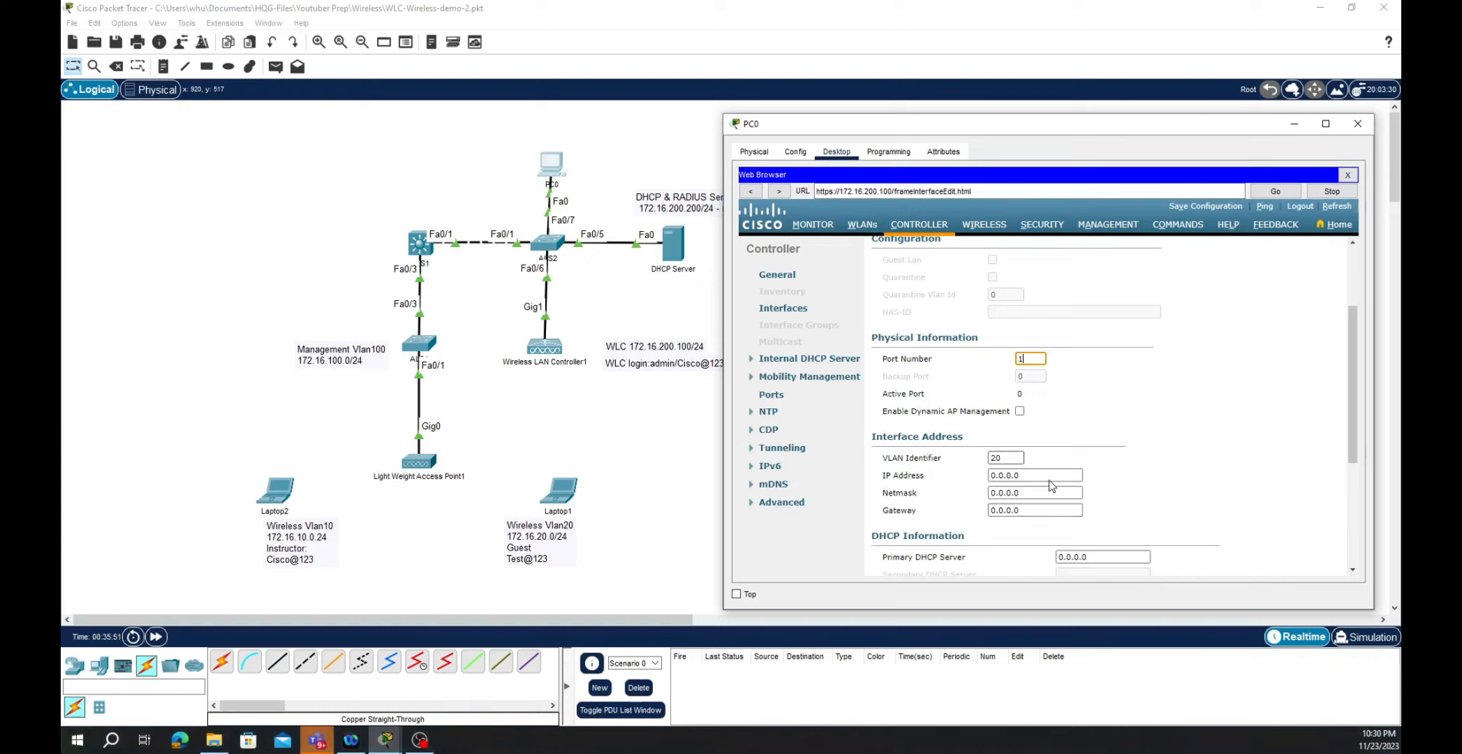
{"action": "left_click", "coordinate": [1032, 474]}
{"action": "type", "text": "172.16.20.2"}
{"action": "key", "text": "Tab"}
{"action": "type", "text": "2"}
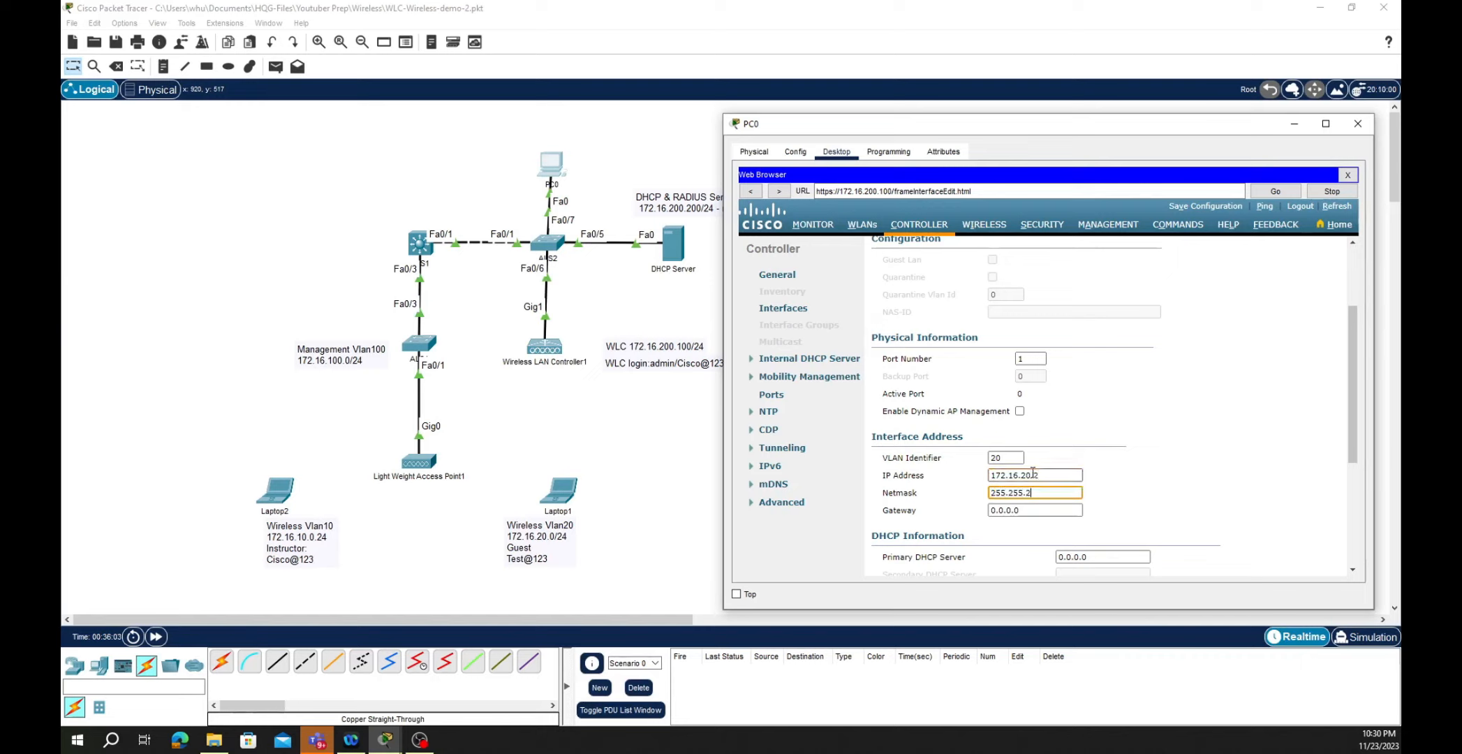
{"action": "type", "text": "55.255.255.0"}
{"action": "key", "text": "Tab"}
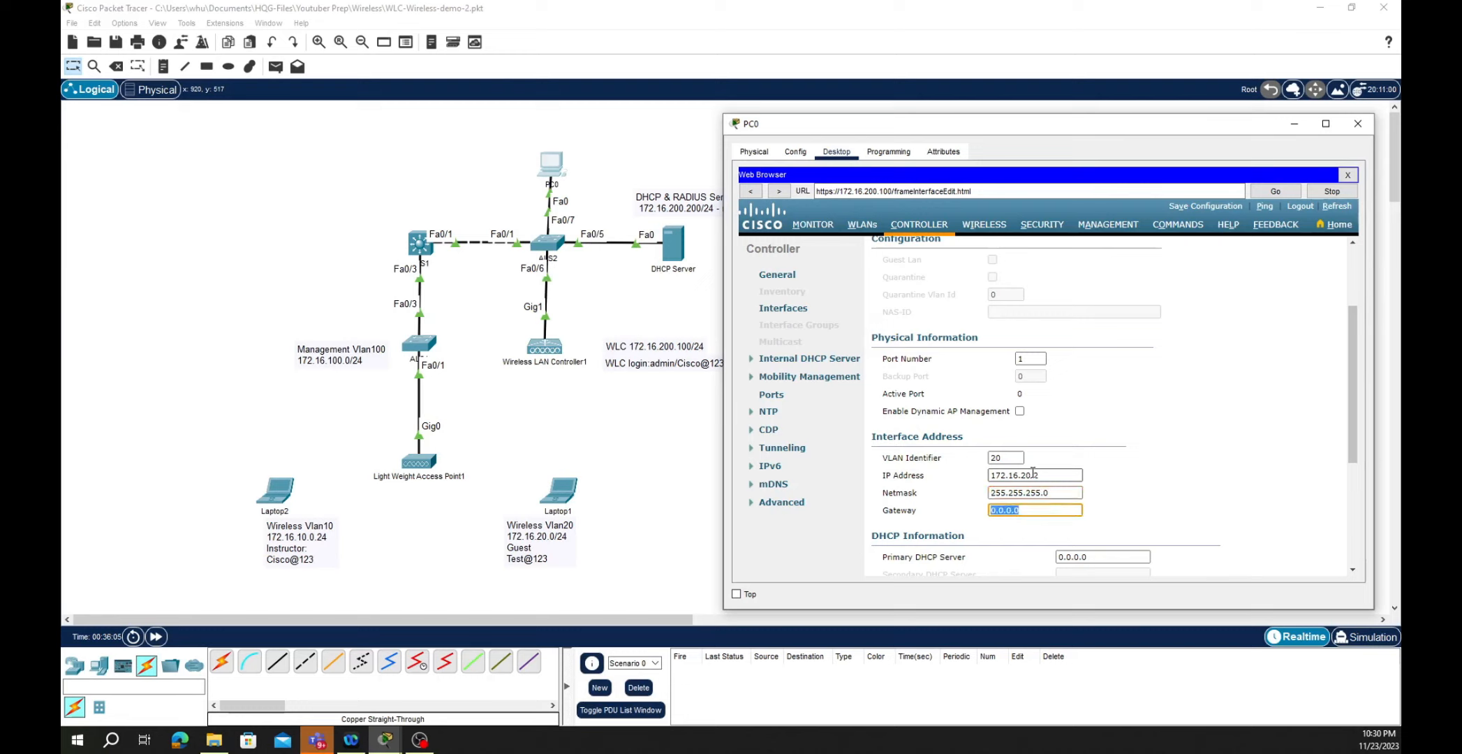
{"action": "type", "text": "172.16.20.1"}
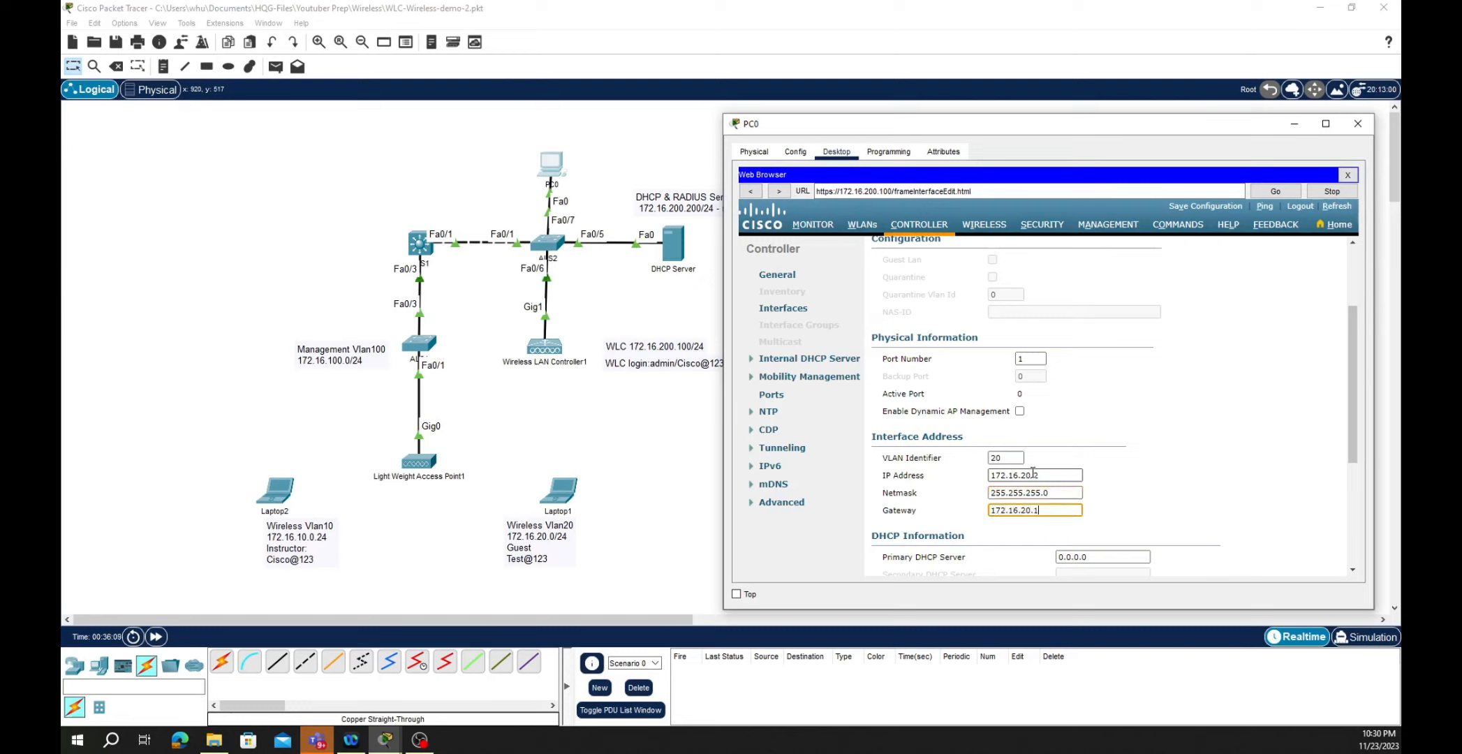
{"action": "key", "text": "Tab"}
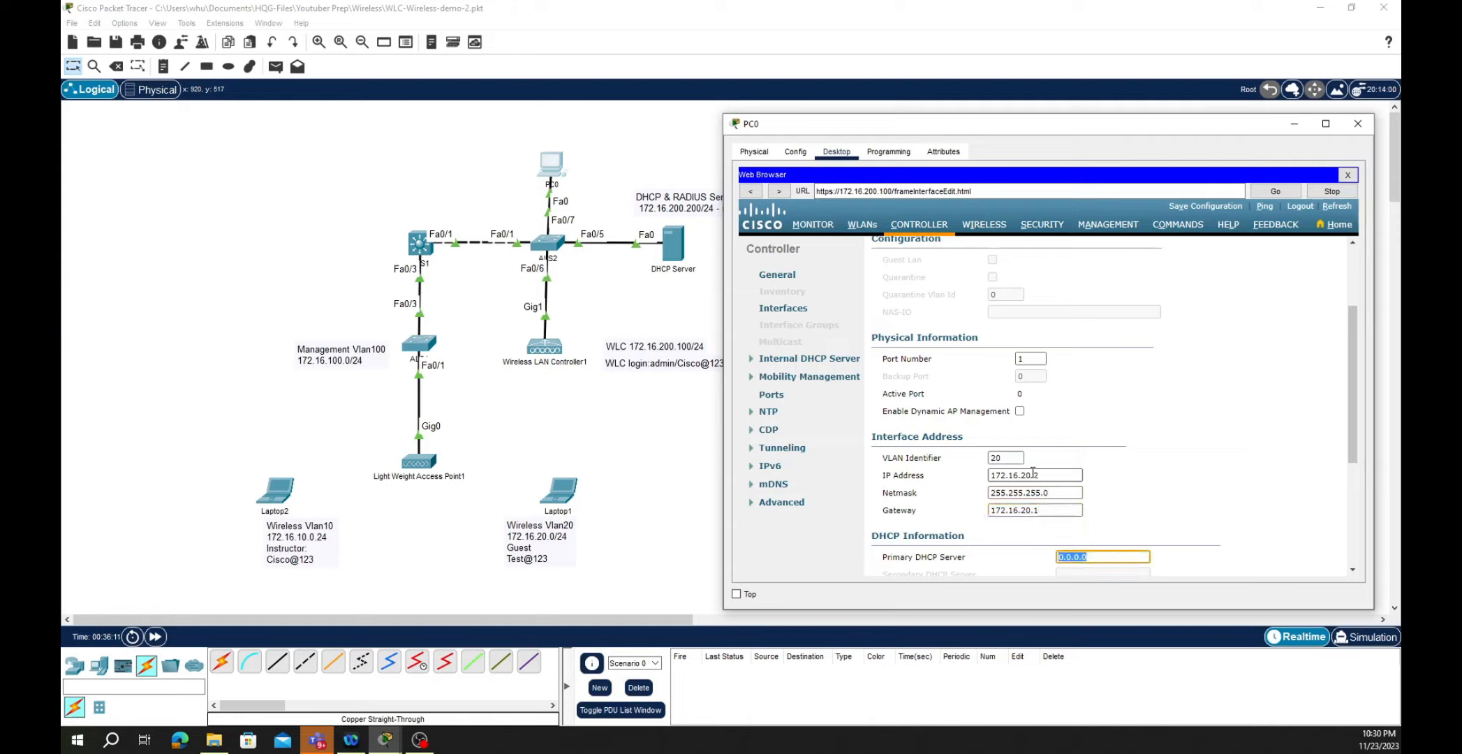
{"action": "type", "text": "172.16.20"}
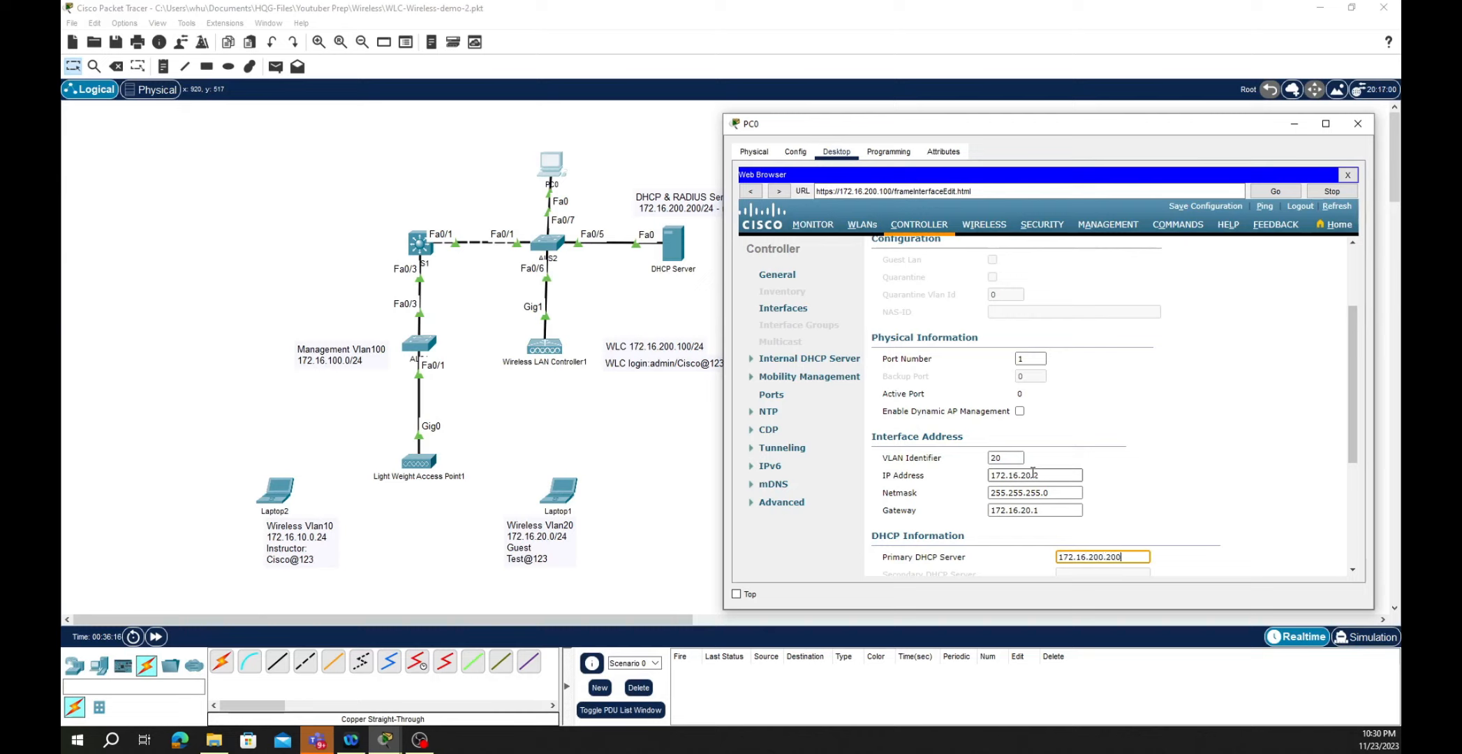
{"action": "type", "text": "0.200"}
- Save the Guest interface settings by confirming the interface change warning
{"action": "scroll", "coordinate": [1210, 488], "scroll_direction": "down", "scroll_amount": 2}
{"action": "scroll", "coordinate": [1210, 482], "scroll_direction": "up", "scroll_amount": 5}
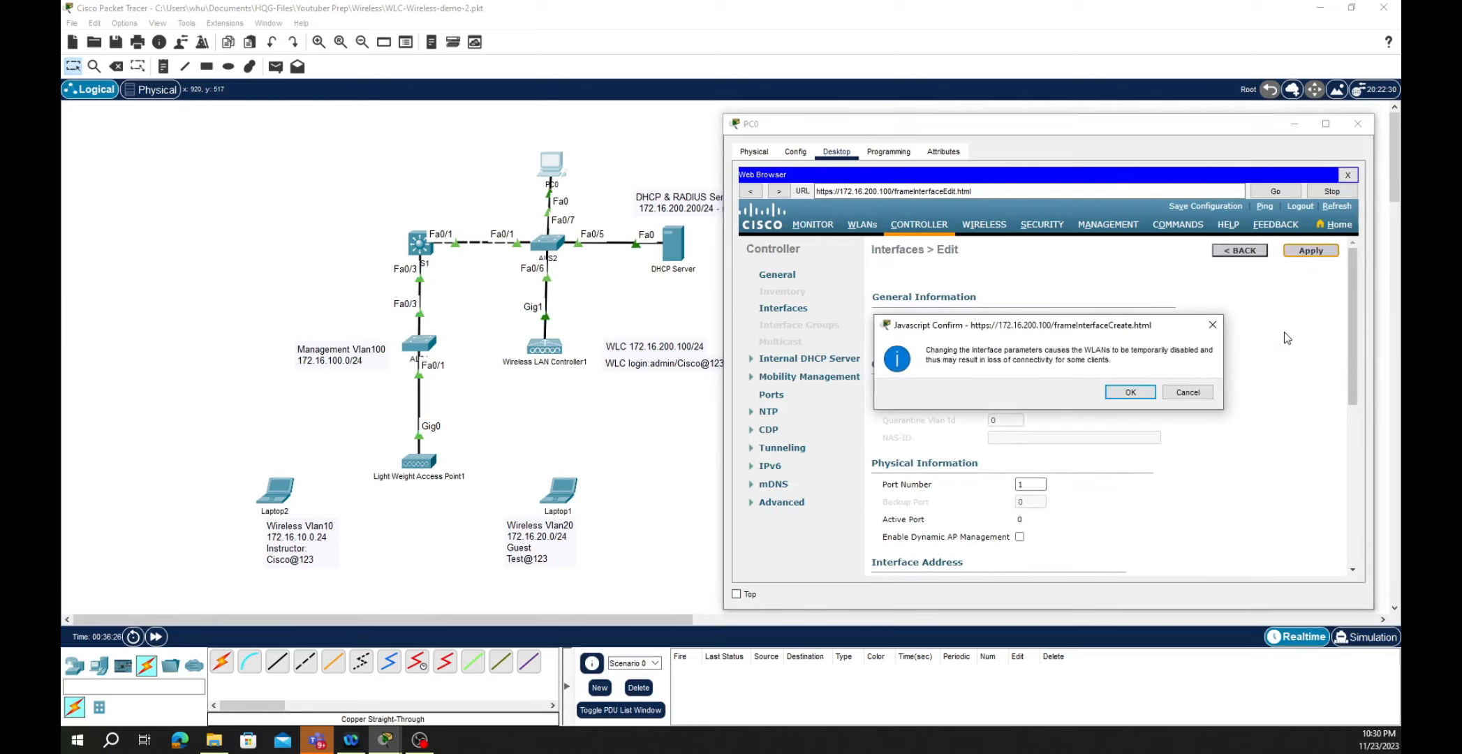
{"action": "left_click", "coordinate": [1122, 392]}
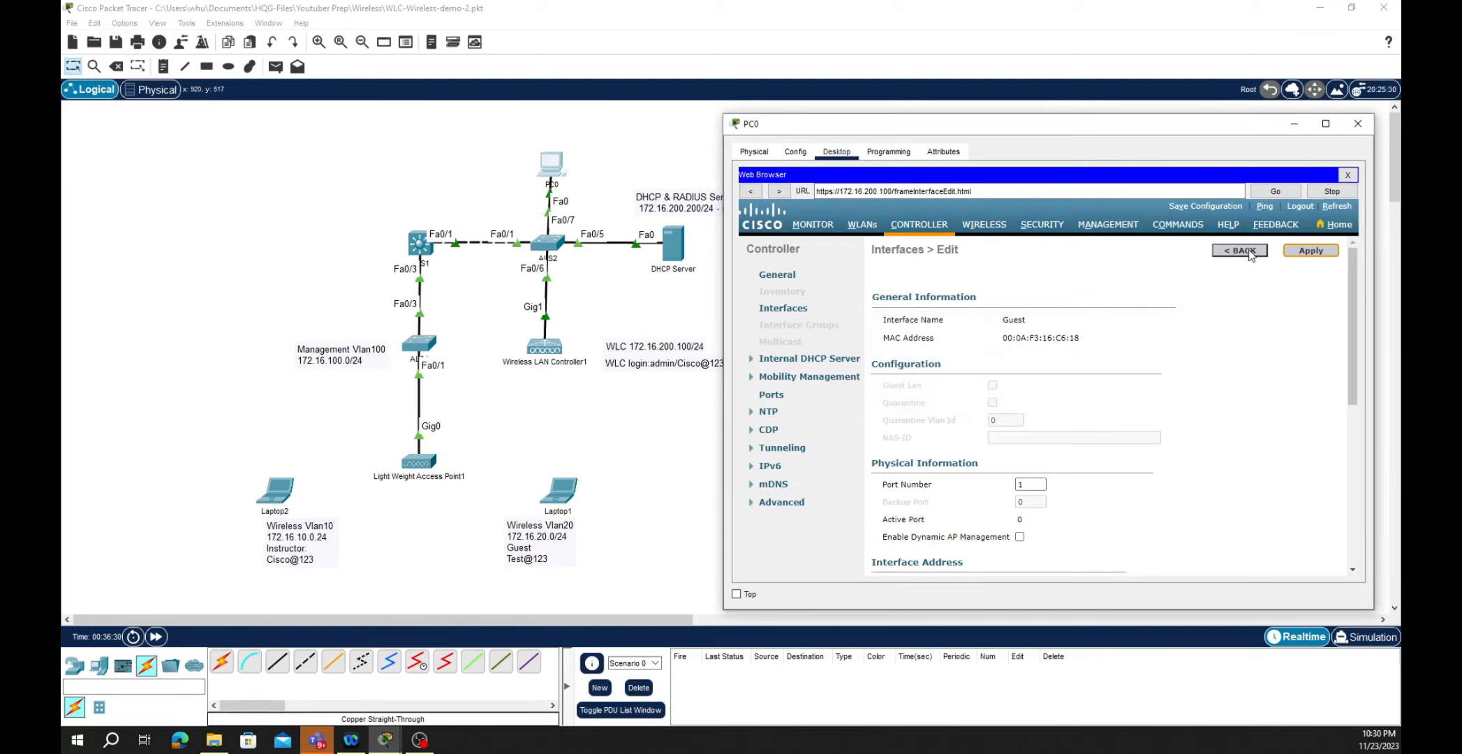
{"action": "scroll", "coordinate": [1252, 321], "scroll_direction": "down", "scroll_amount": 3}
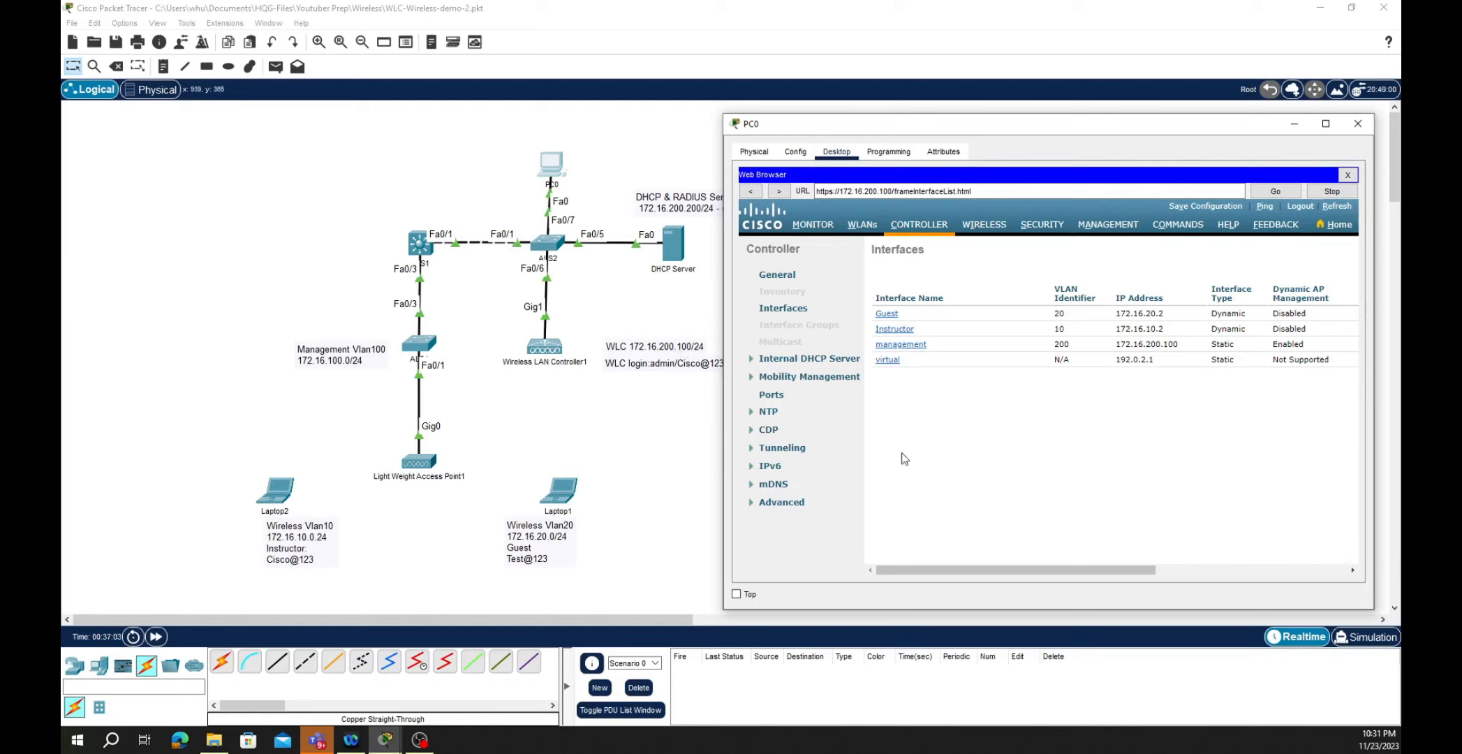
- Show the controller's WLANs page listing Instructor (ID 1) and Guest (ID 2)
{"action": "left_click", "coordinate": [862, 224]}
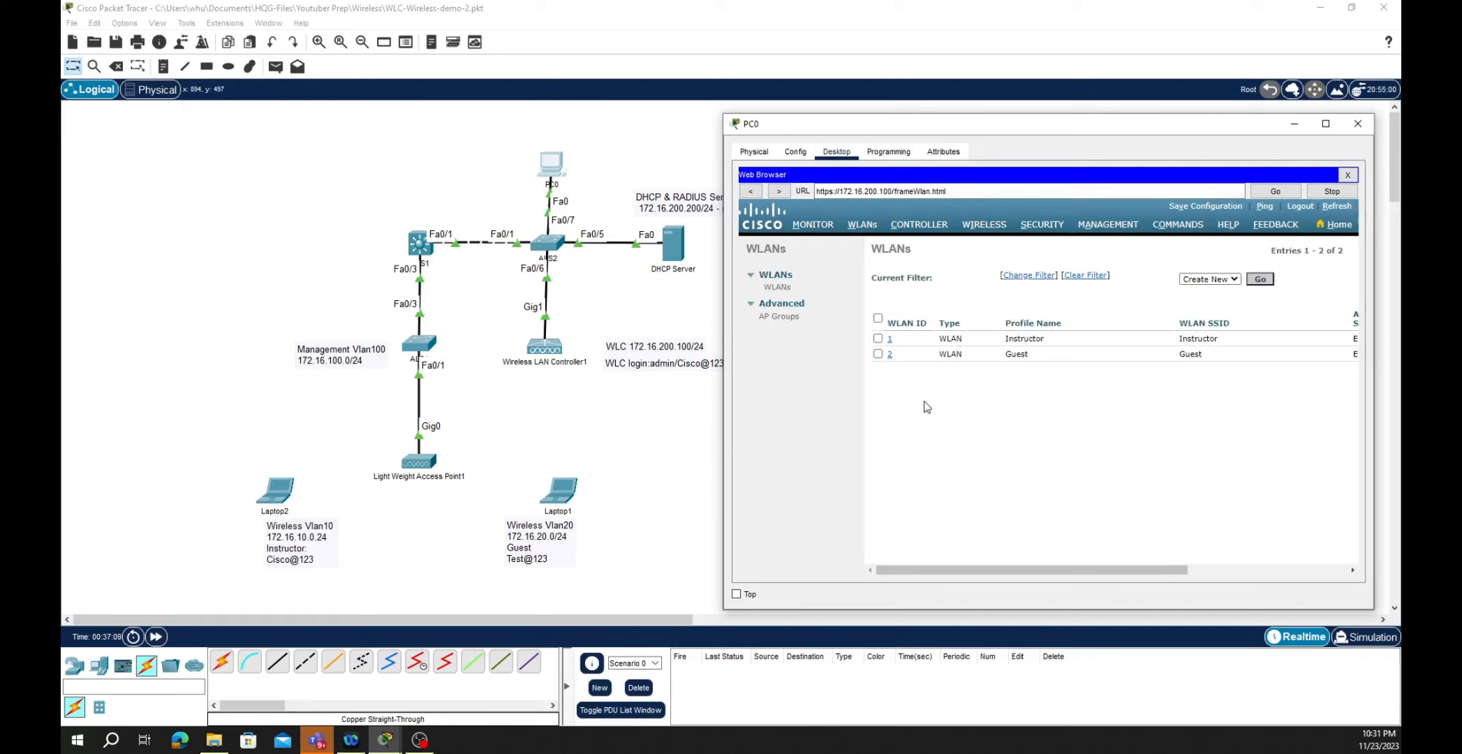
- Assign WLAN ID 1 (Instructor) to the Instructor interface and view its WPA2 802.1X security settings
{"action": "left_click", "coordinate": [892, 341]}
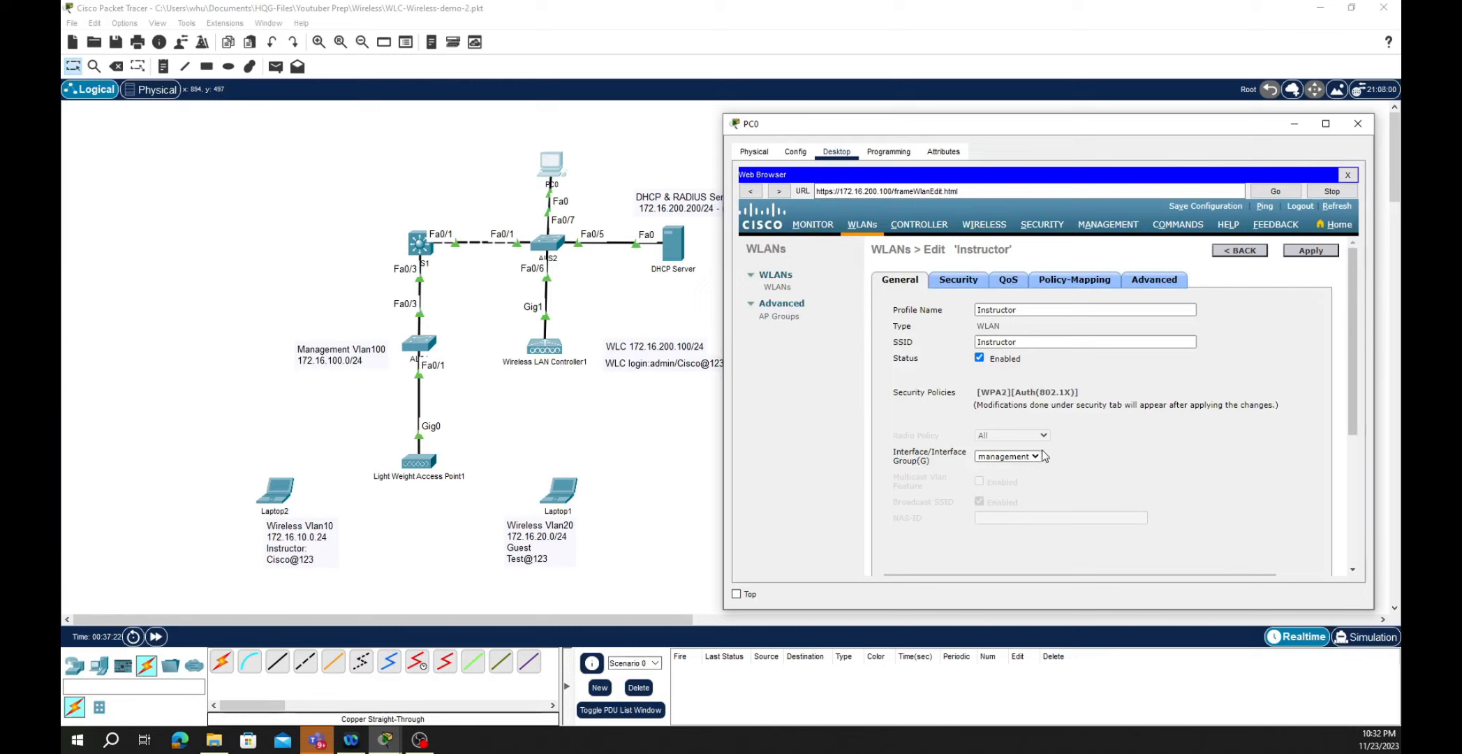
{"action": "left_click", "coordinate": [1036, 458]}
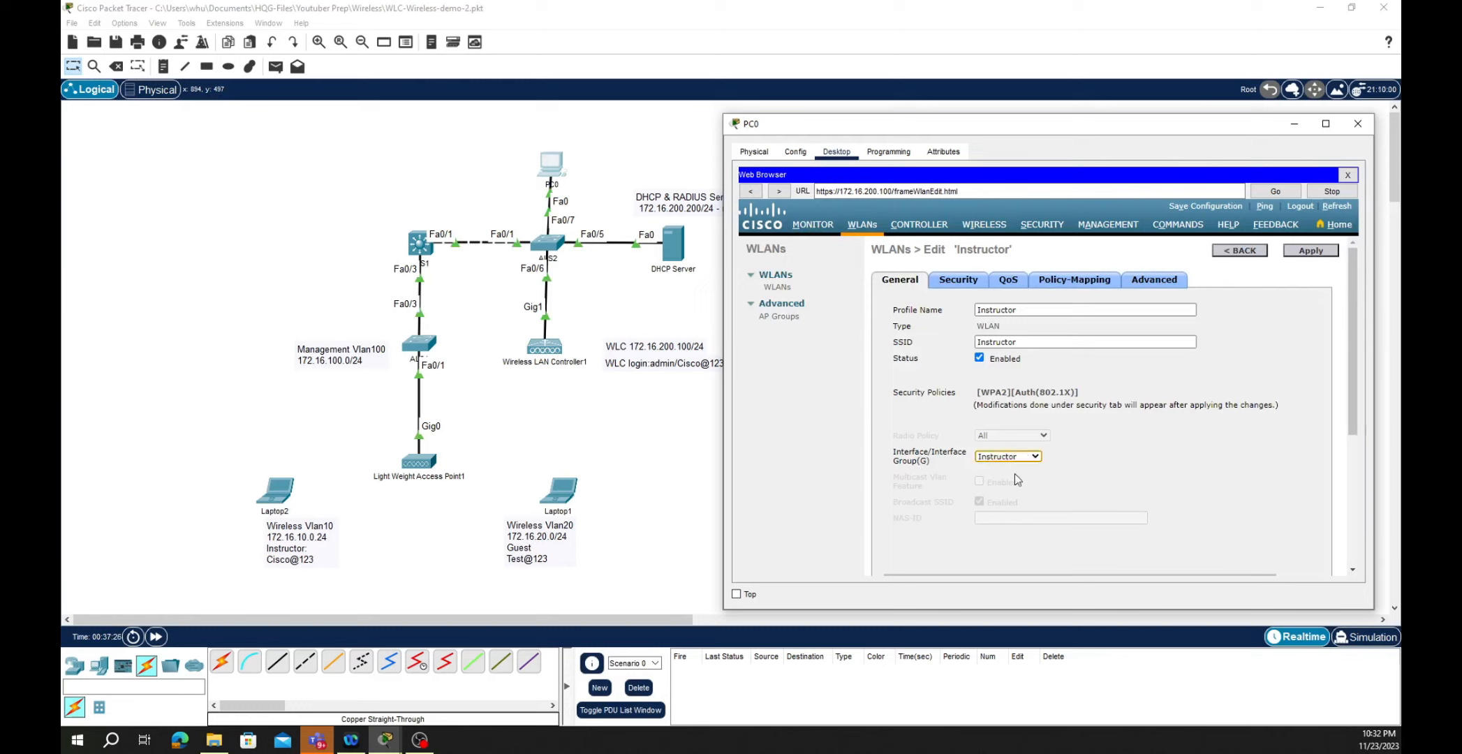
{"action": "scroll", "coordinate": [1139, 454], "scroll_direction": "down", "scroll_amount": 3}
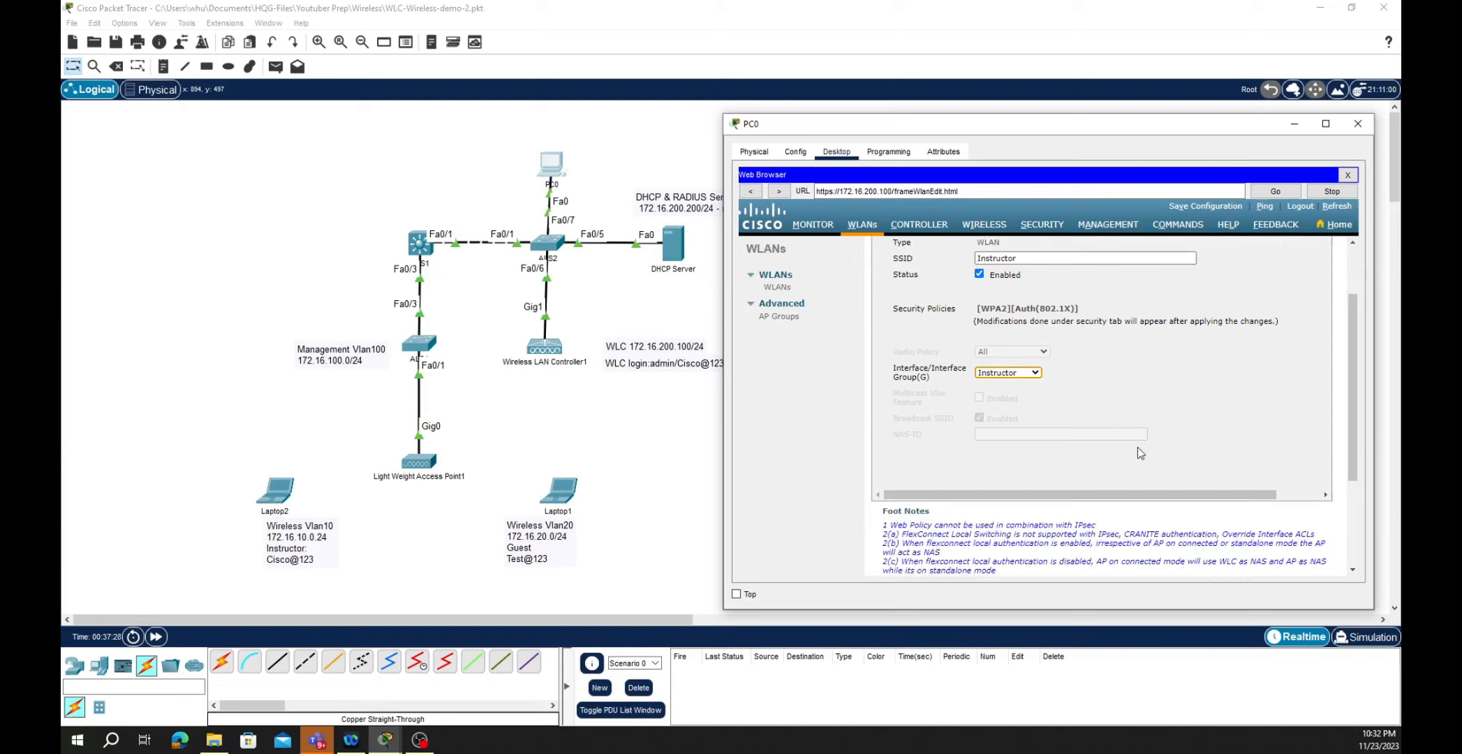
{"action": "scroll", "coordinate": [1140, 453], "scroll_direction": "up", "scroll_amount": 3}
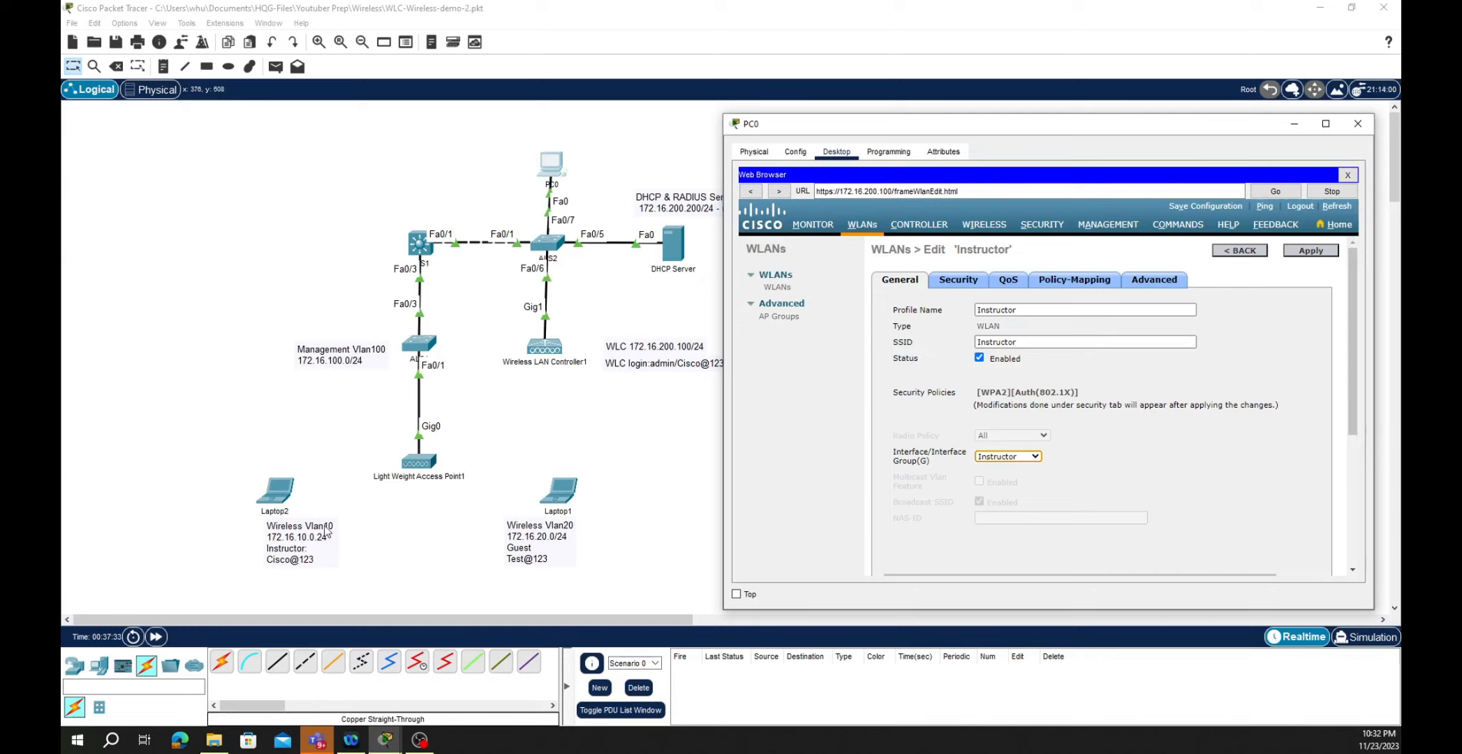
{"action": "left_click", "coordinate": [960, 280]}
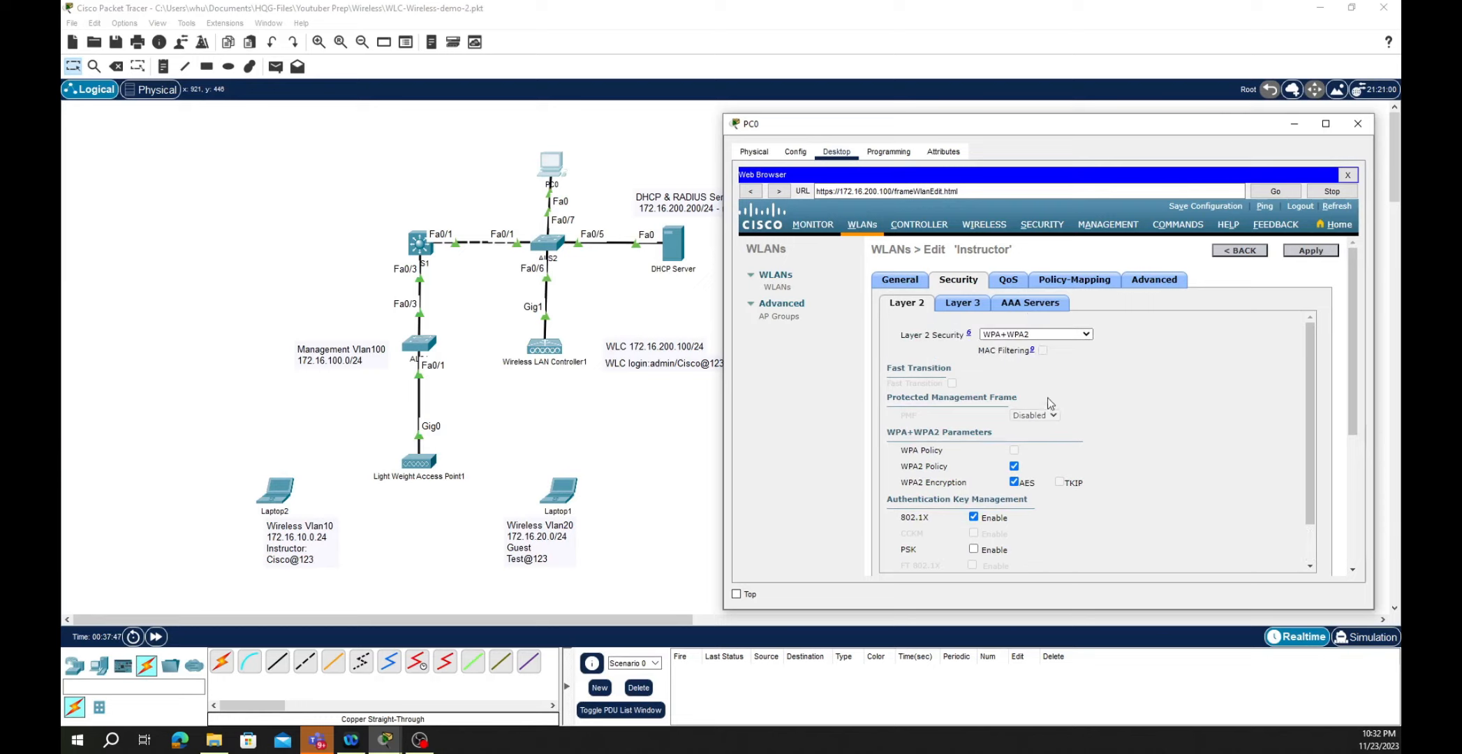
- Check the Instructor WLAN's RADIUS server, then enable FlexConnect Local Switching and Local Auth and apply
{"action": "left_click", "coordinate": [1036, 306]}
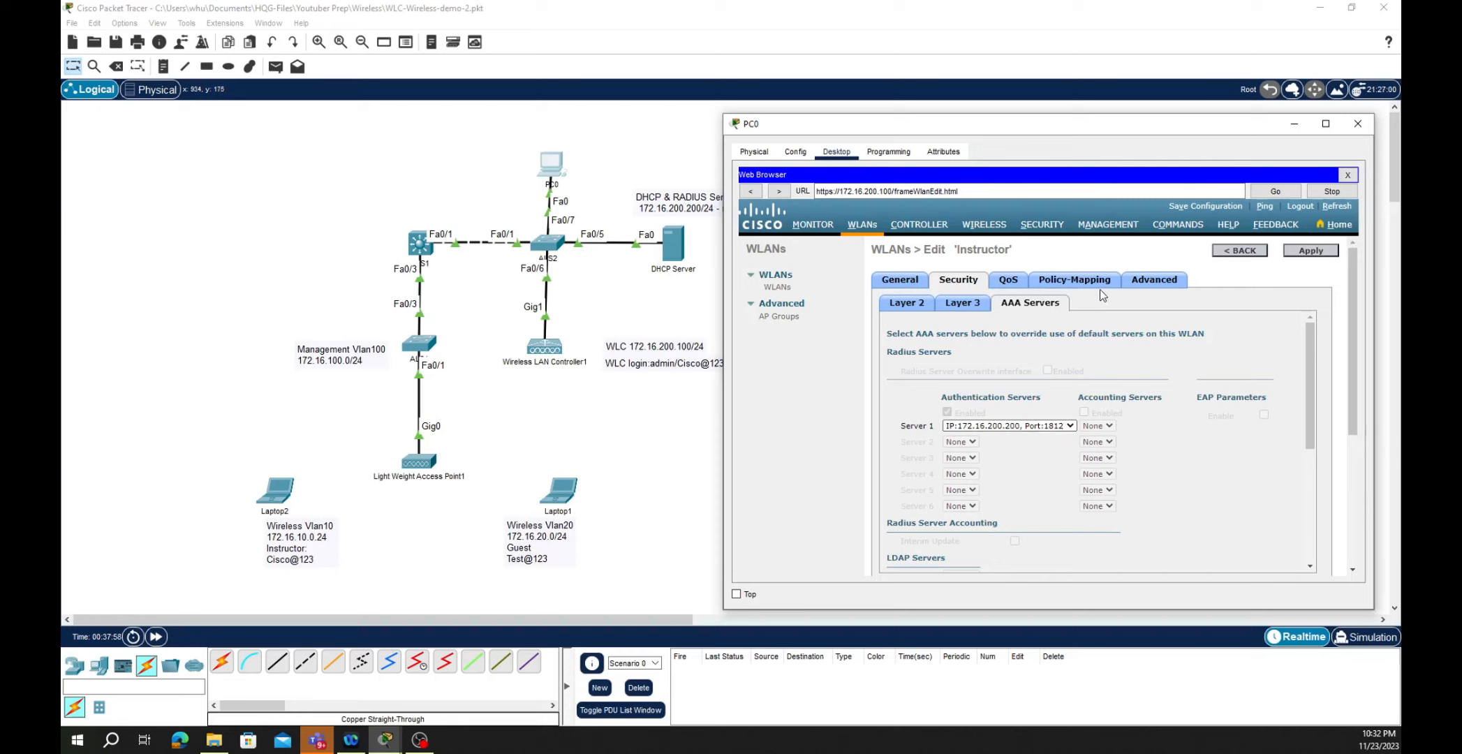
{"action": "left_click", "coordinate": [1164, 280]}
{"action": "scroll", "coordinate": [1011, 503], "scroll_direction": "down", "scroll_amount": 10}
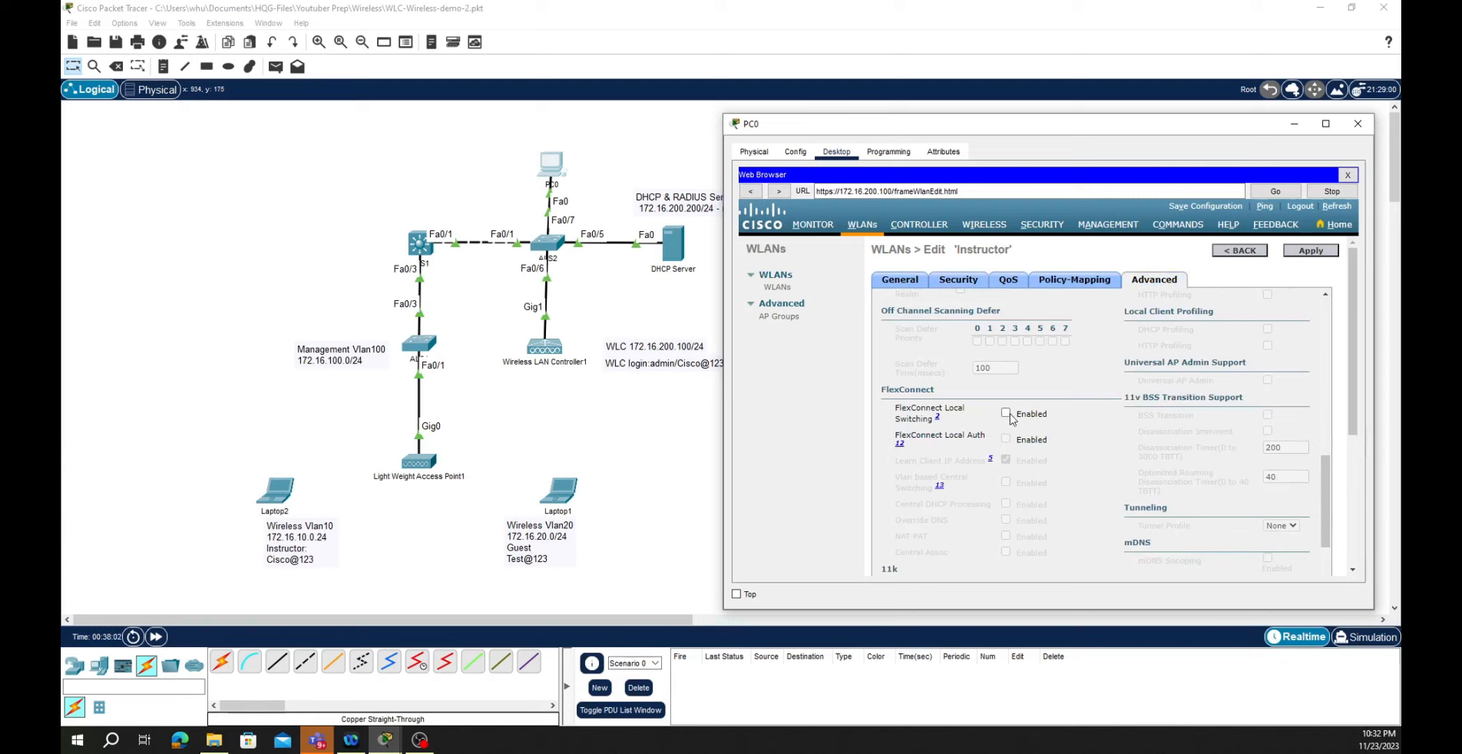
{"action": "left_click", "coordinate": [1006, 414]}
{"action": "left_click", "coordinate": [1006, 439]}
{"action": "left_click", "coordinate": [1302, 252]}
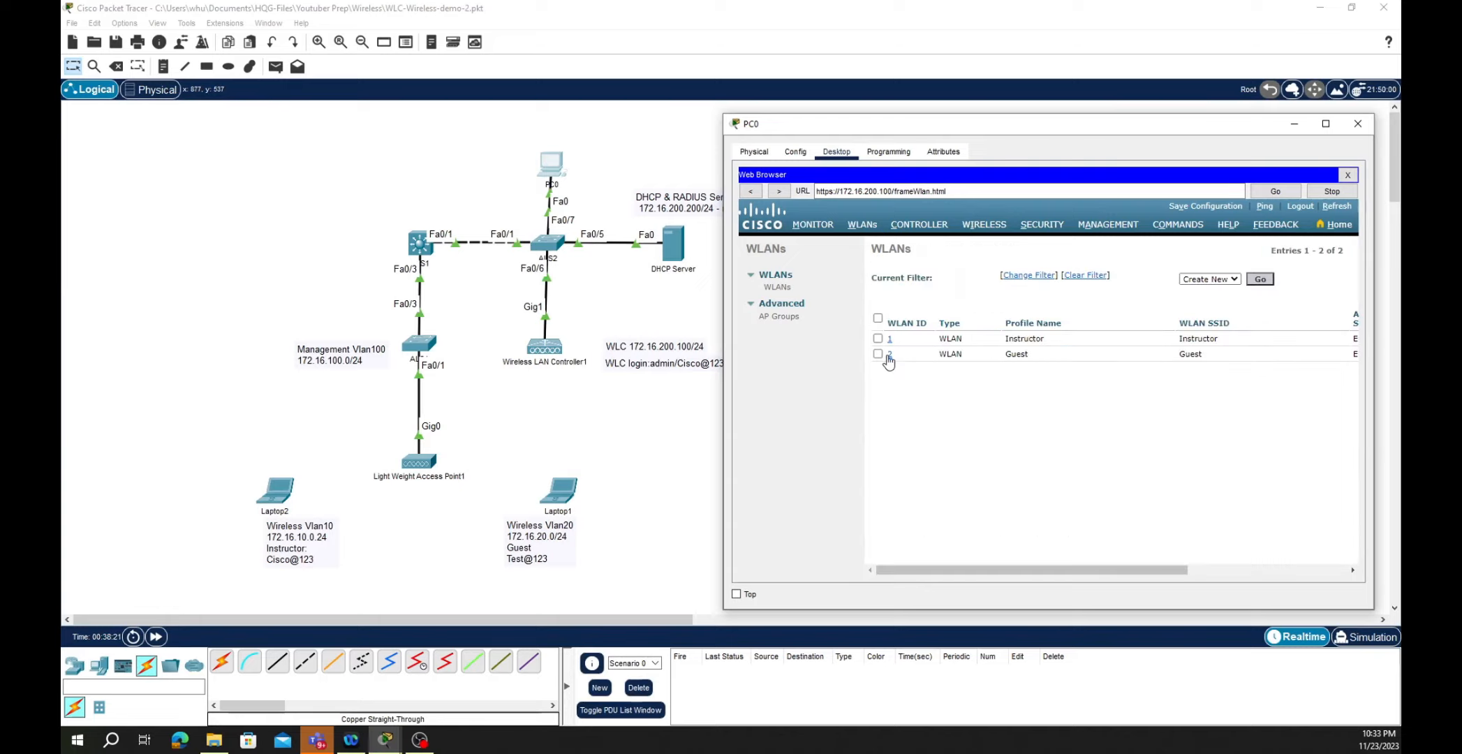
- Assign WLAN ID 2 (Guest) to the Guest interface and review its WPA2-AES PSK security
{"action": "left_click", "coordinate": [889, 357]}
{"action": "left_click", "coordinate": [1035, 456]}
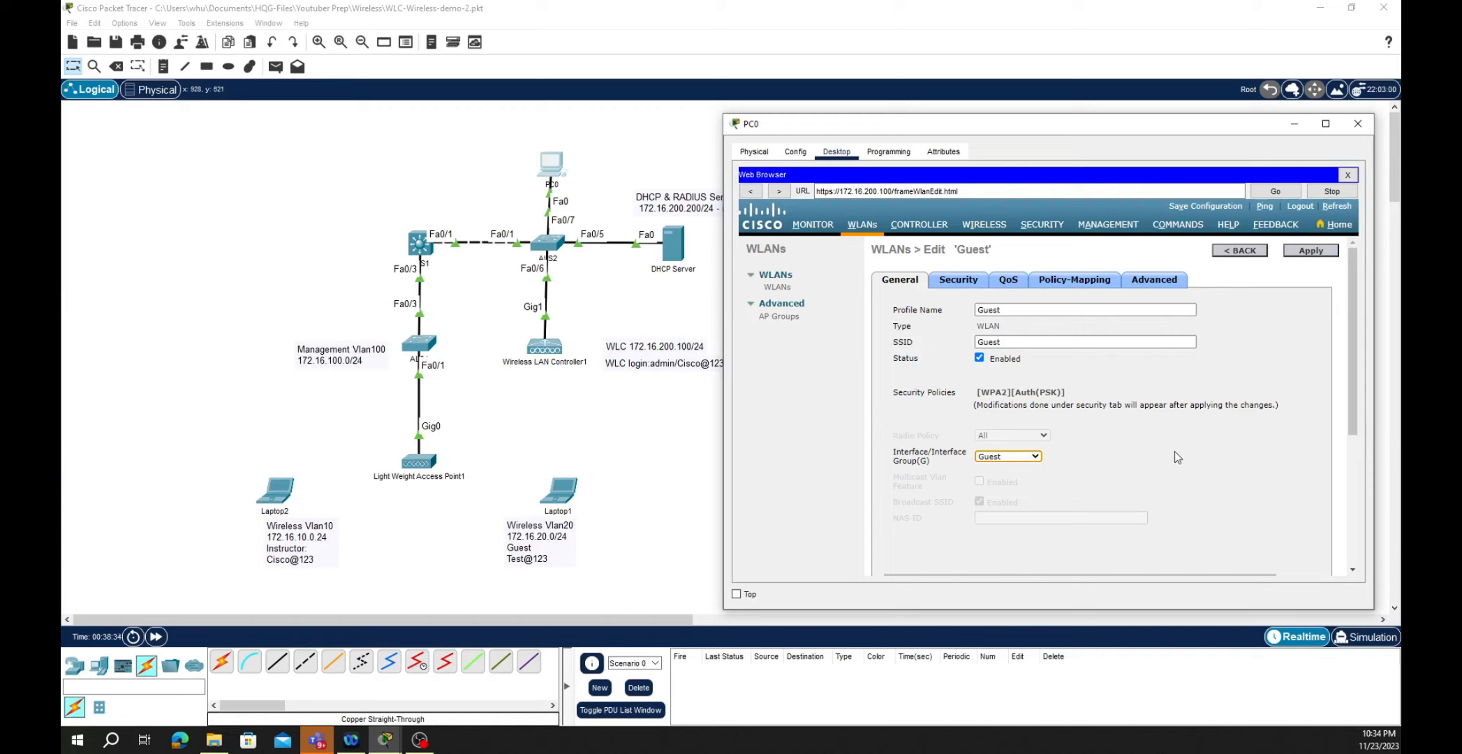
{"action": "left_click", "coordinate": [959, 282]}
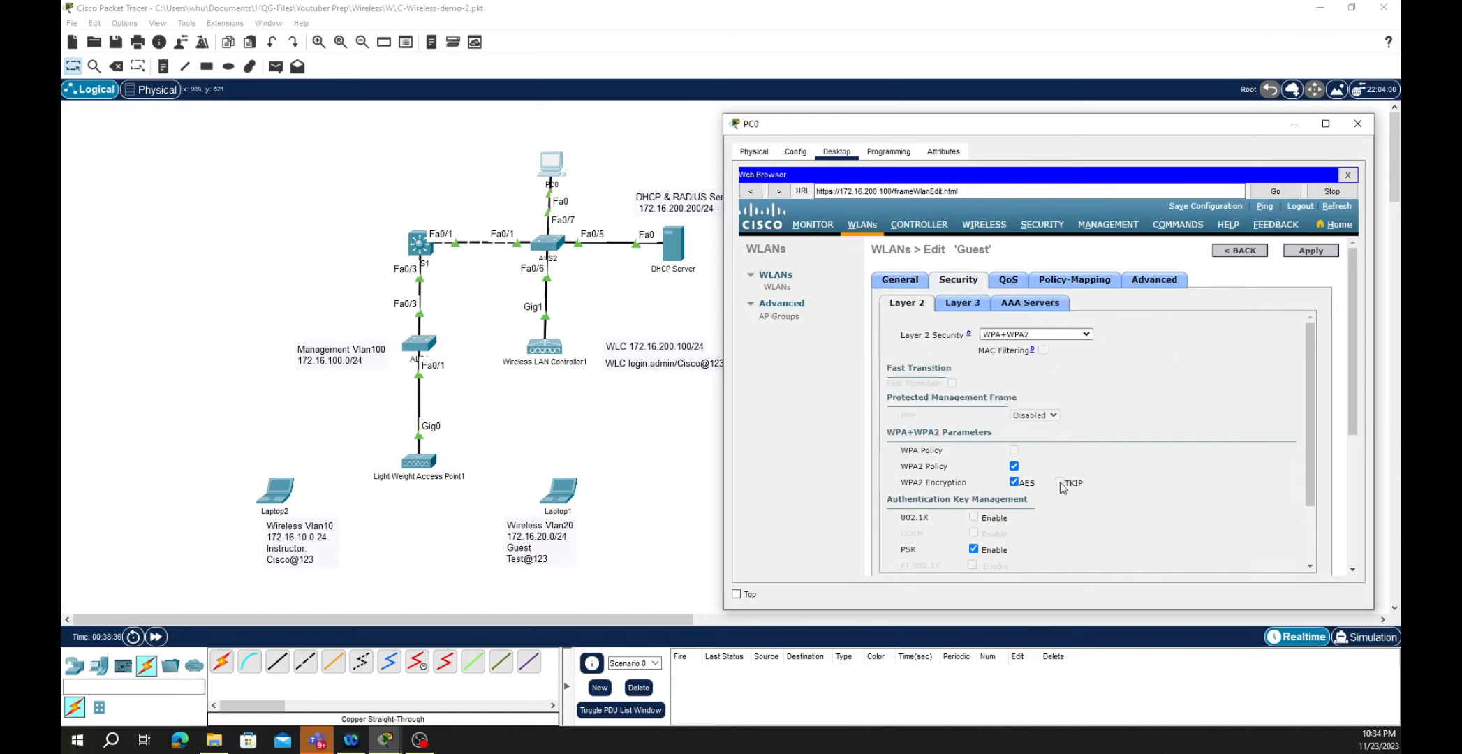
- Apply the Guest WLAN, then recable the access point's Gig0 to ALS1 FastEthernet0/1 with copper straight-through
{"action": "left_click", "coordinate": [1307, 253]}
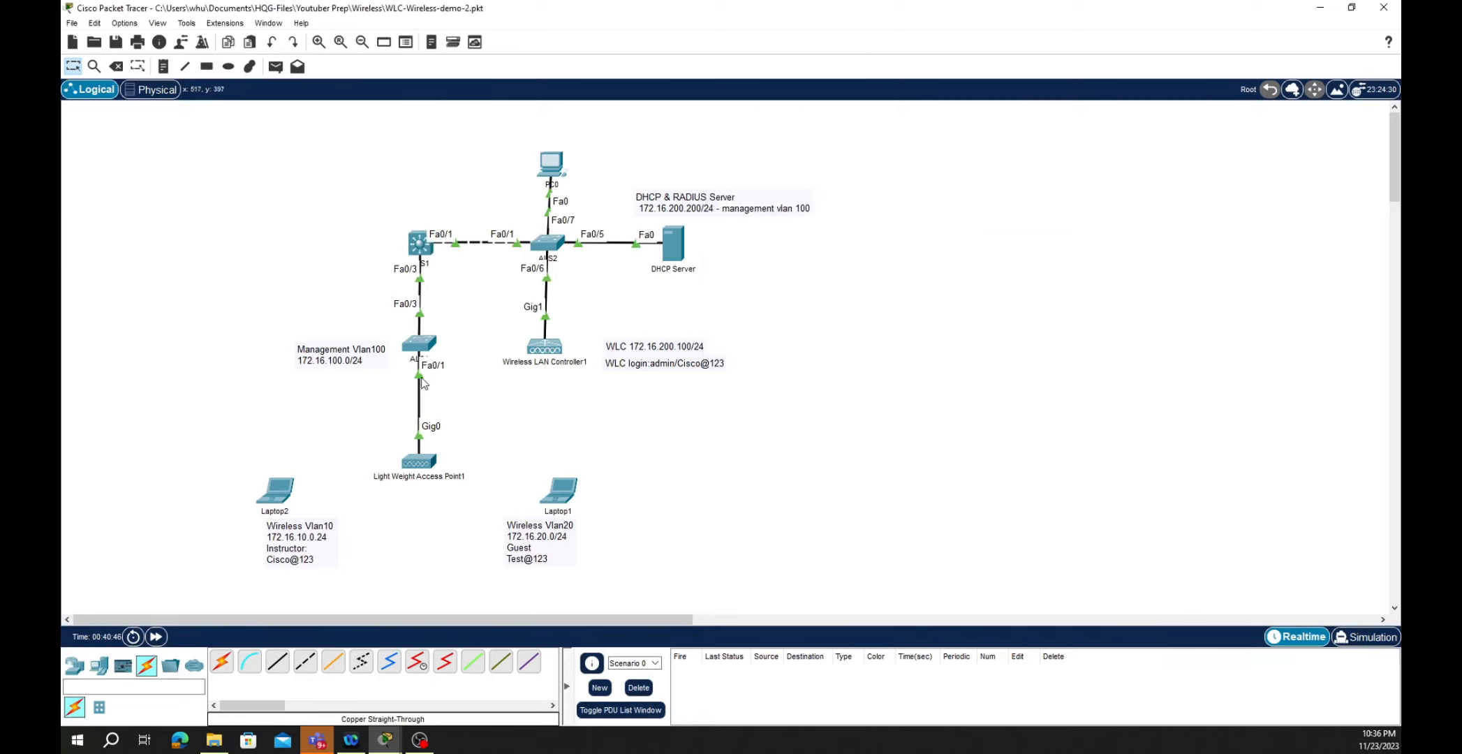
{"action": "left_click", "coordinate": [419, 377]}
{"action": "left_click", "coordinate": [419, 461]}
{"action": "left_click", "coordinate": [420, 346]}
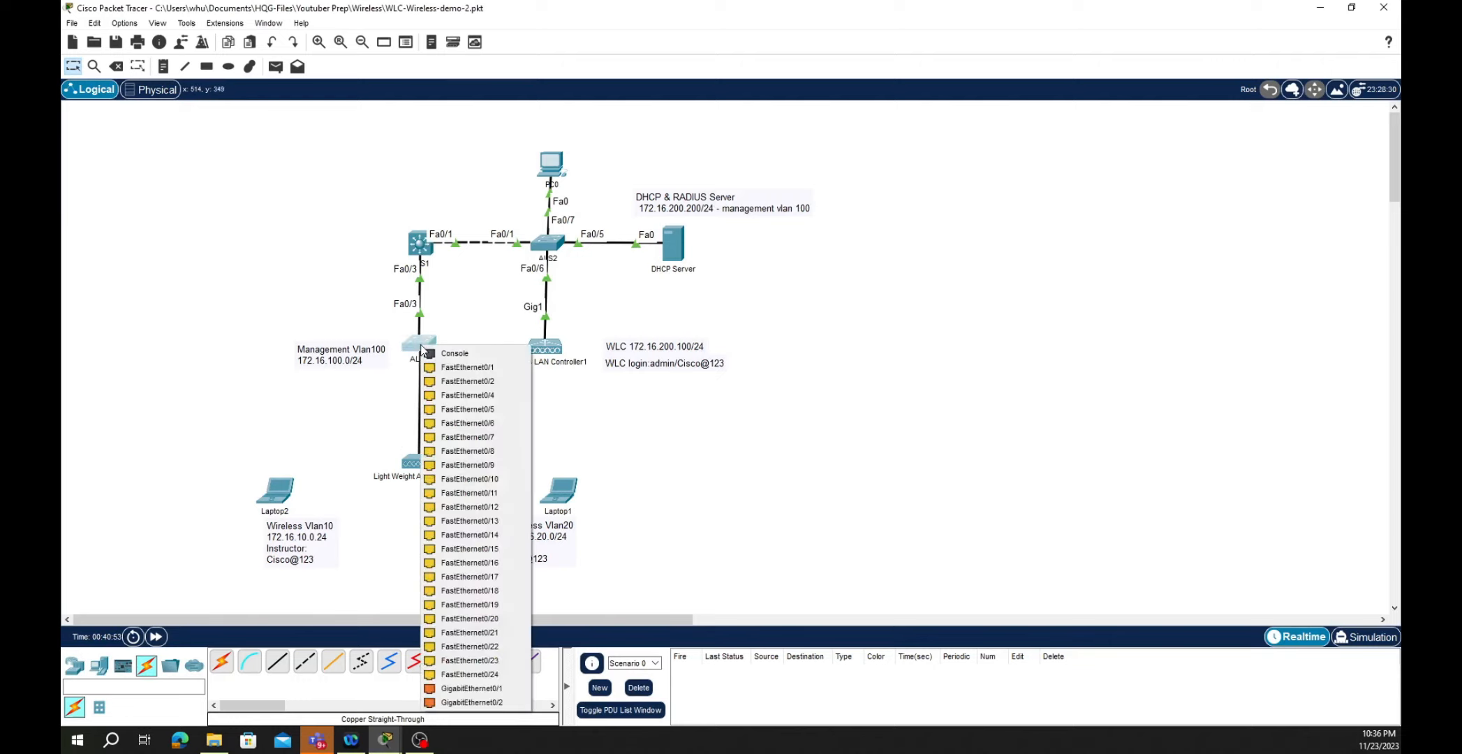
{"action": "left_click", "coordinate": [460, 366]}
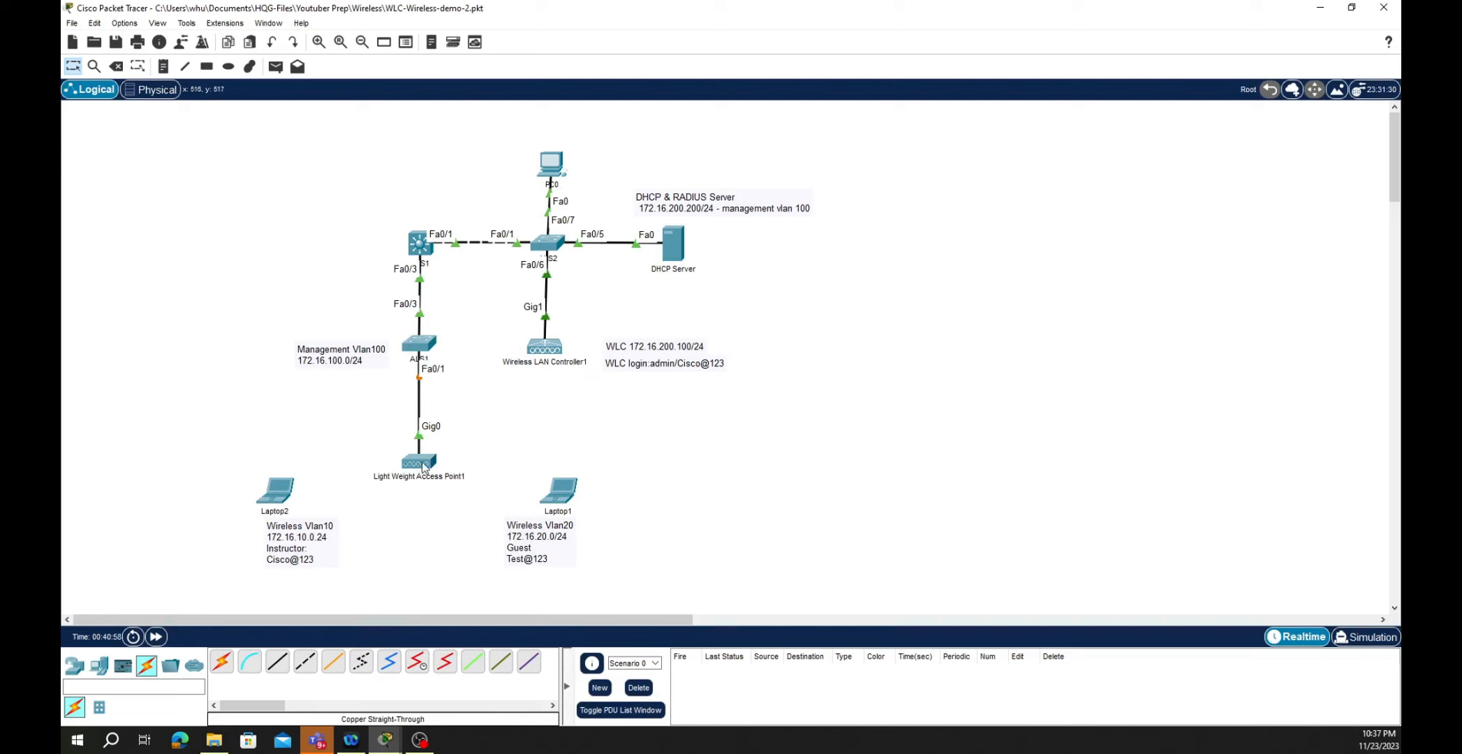
- Wait for the lightweight access point to join the controller and check its CAPWAP status
{"action": "mouse_move", "coordinate": [422, 465]}
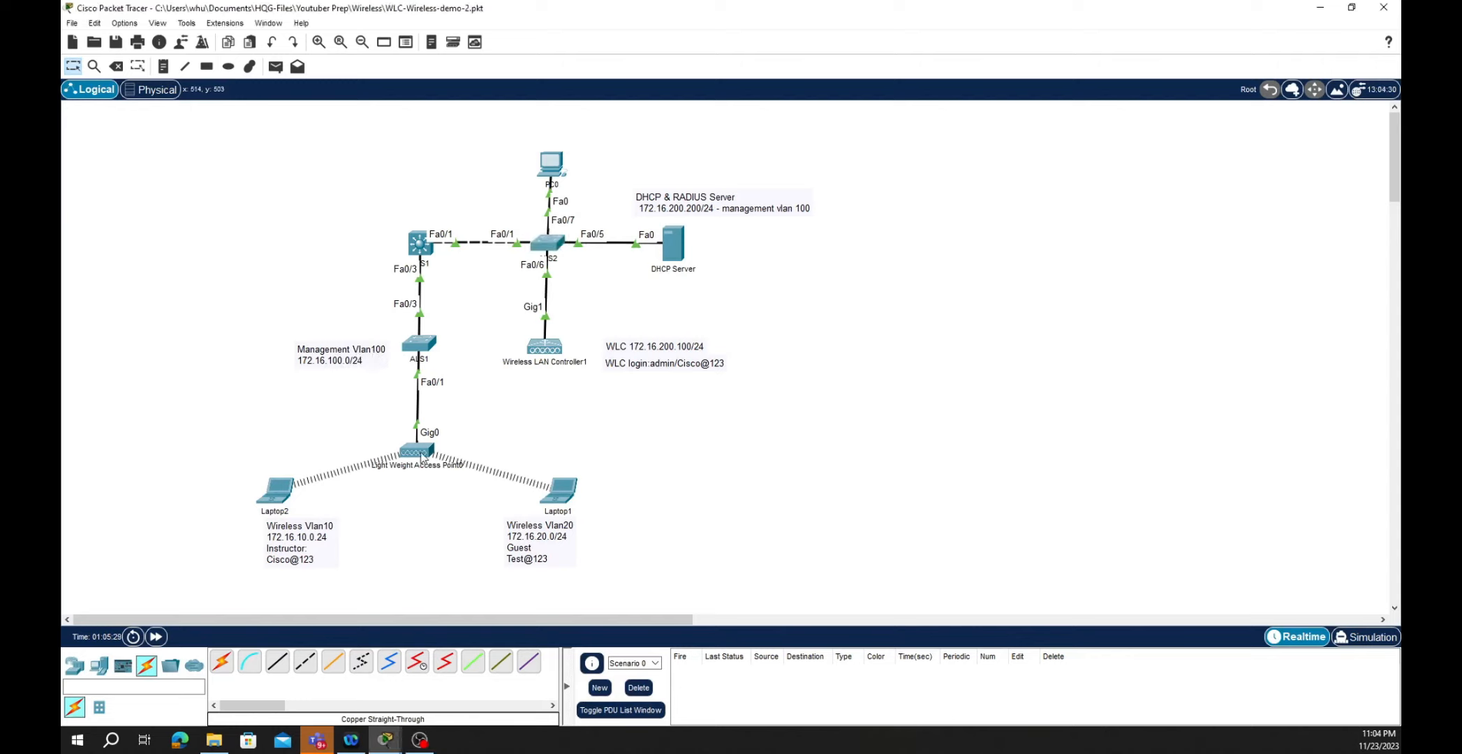
{"action": "mouse_move", "coordinate": [422, 455]}
- Open Laptop2's PC Wireless profiles and start editing the Instructor profile
{"action": "left_click", "coordinate": [281, 496]}
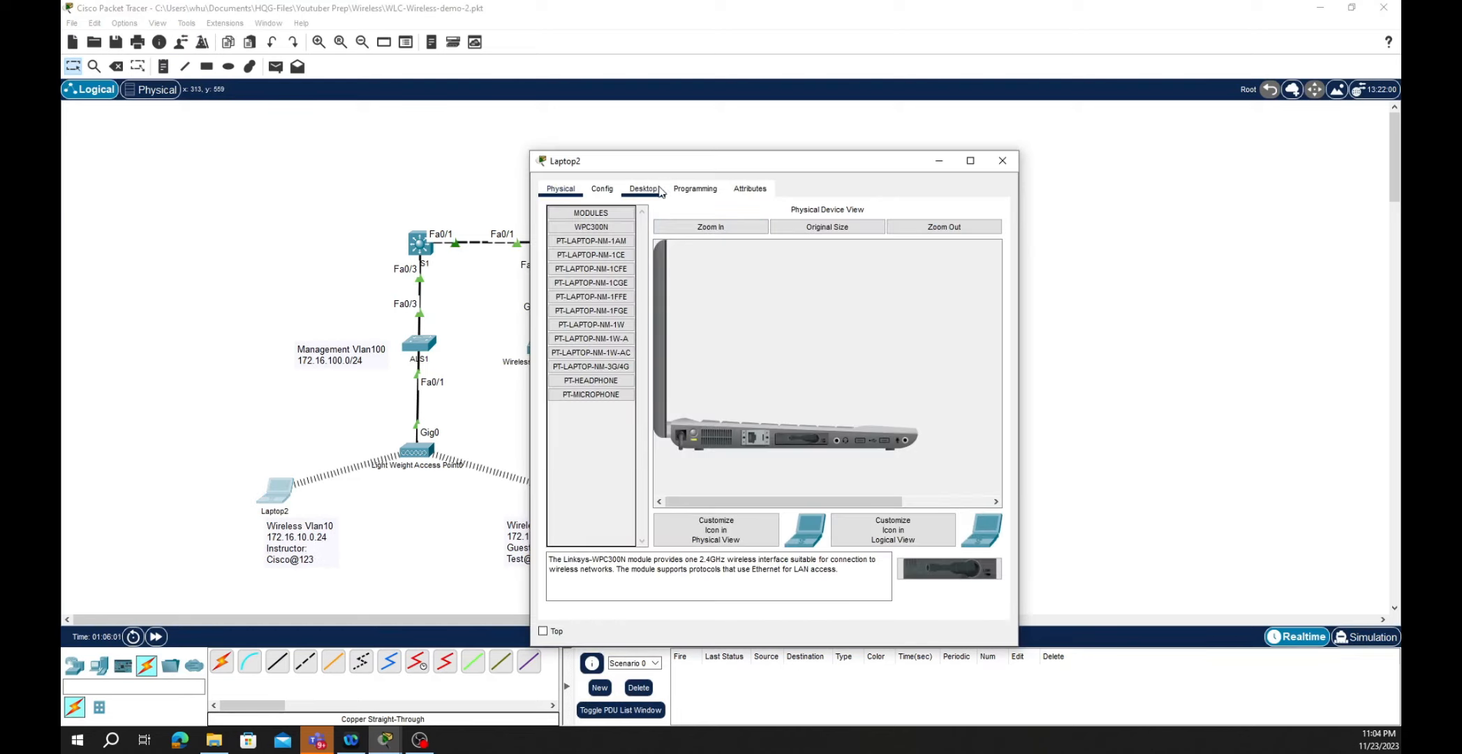
{"action": "left_click", "coordinate": [653, 192]}
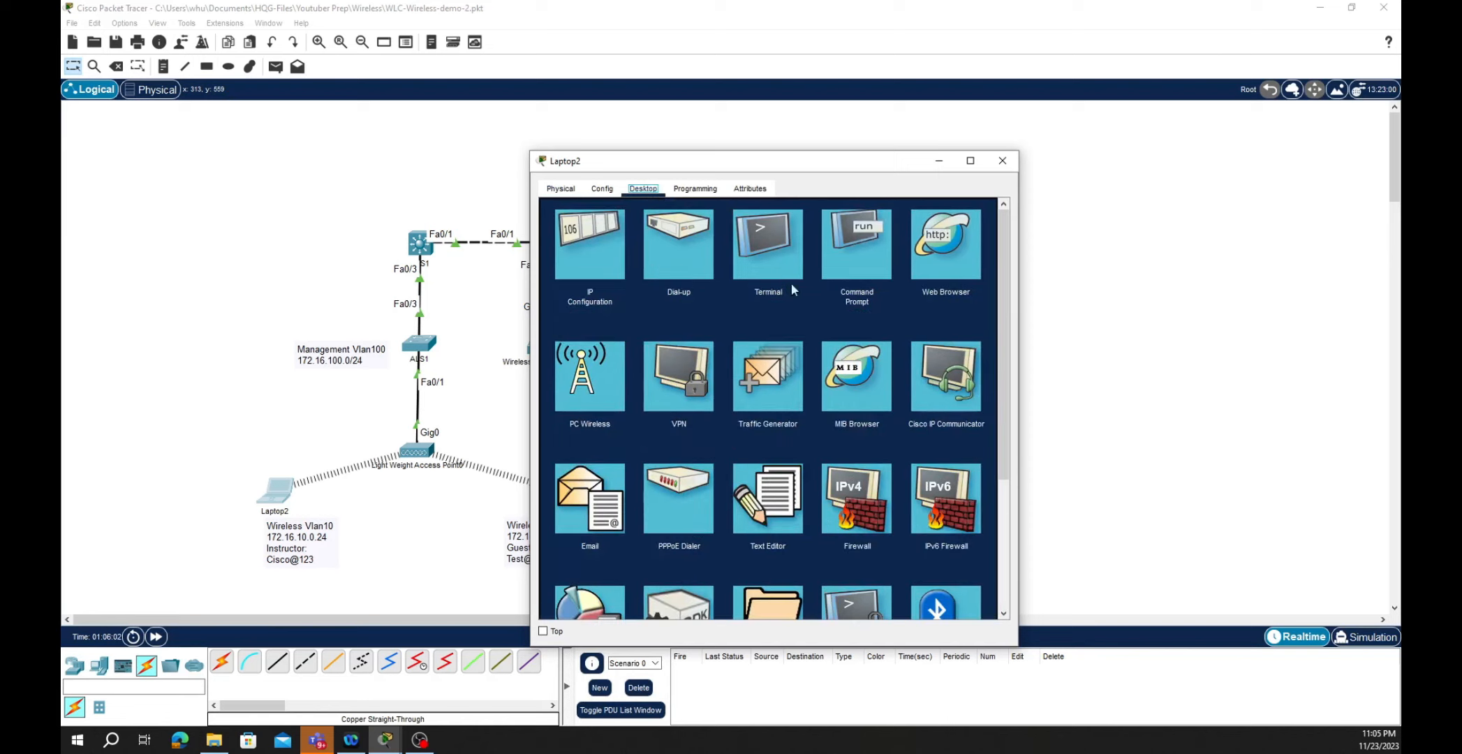
{"action": "left_click", "coordinate": [574, 391]}
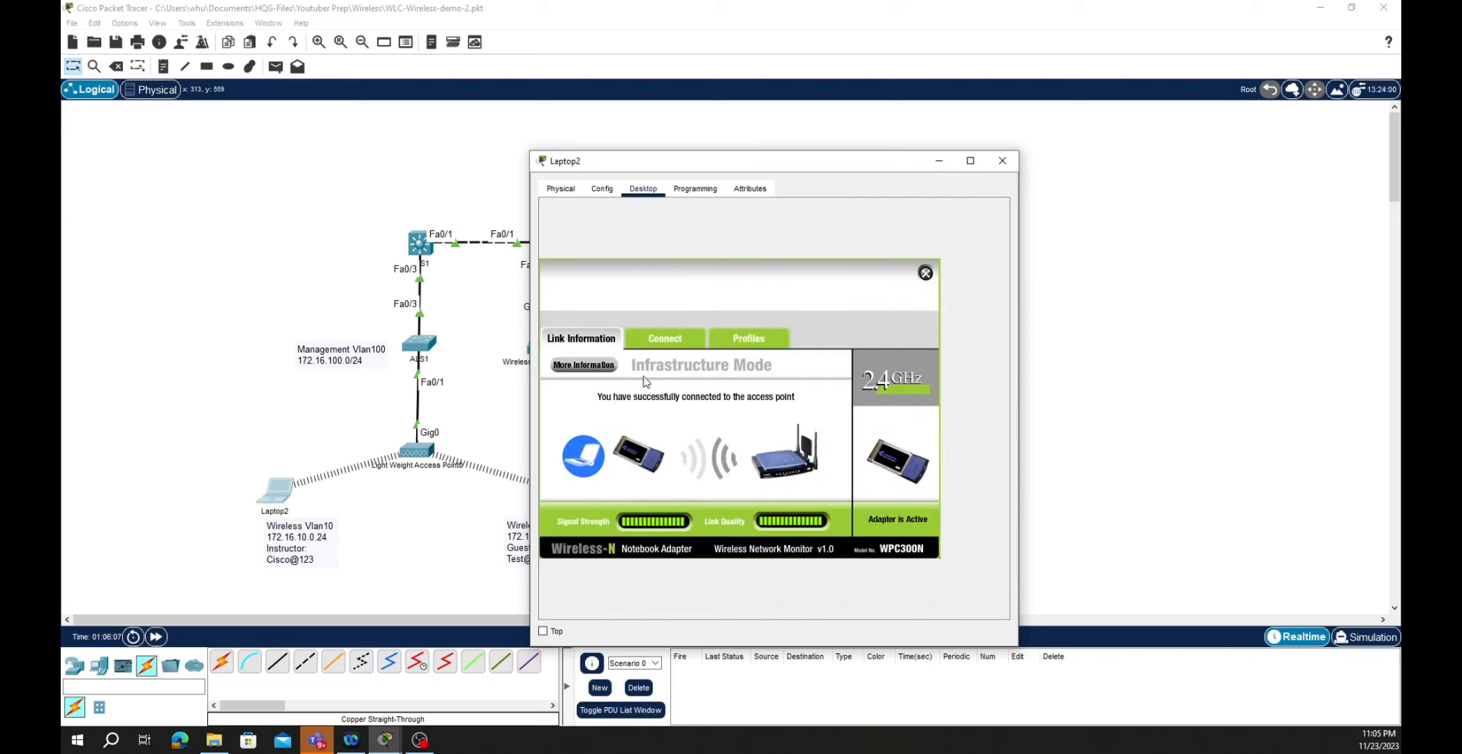
{"action": "left_click", "coordinate": [752, 342]}
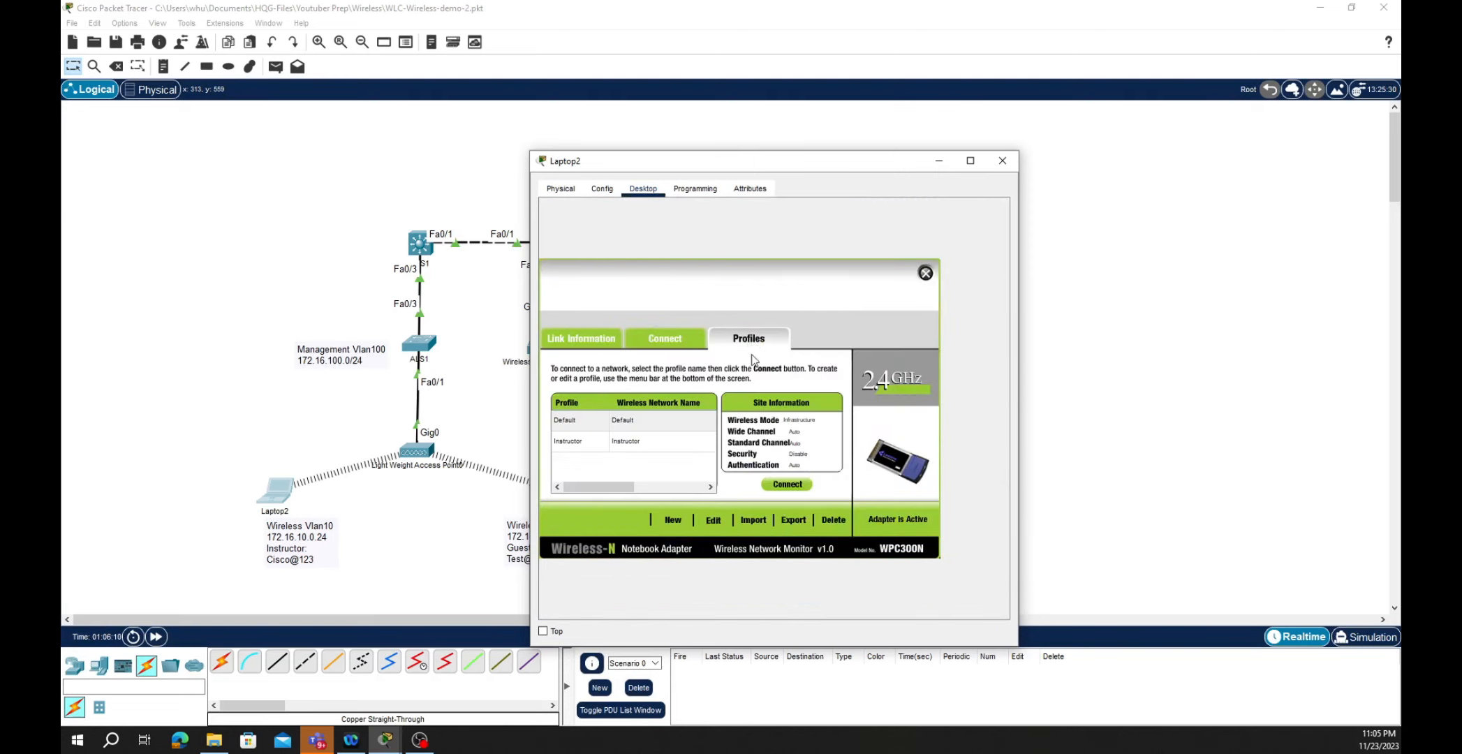
{"action": "left_click", "coordinate": [570, 445]}
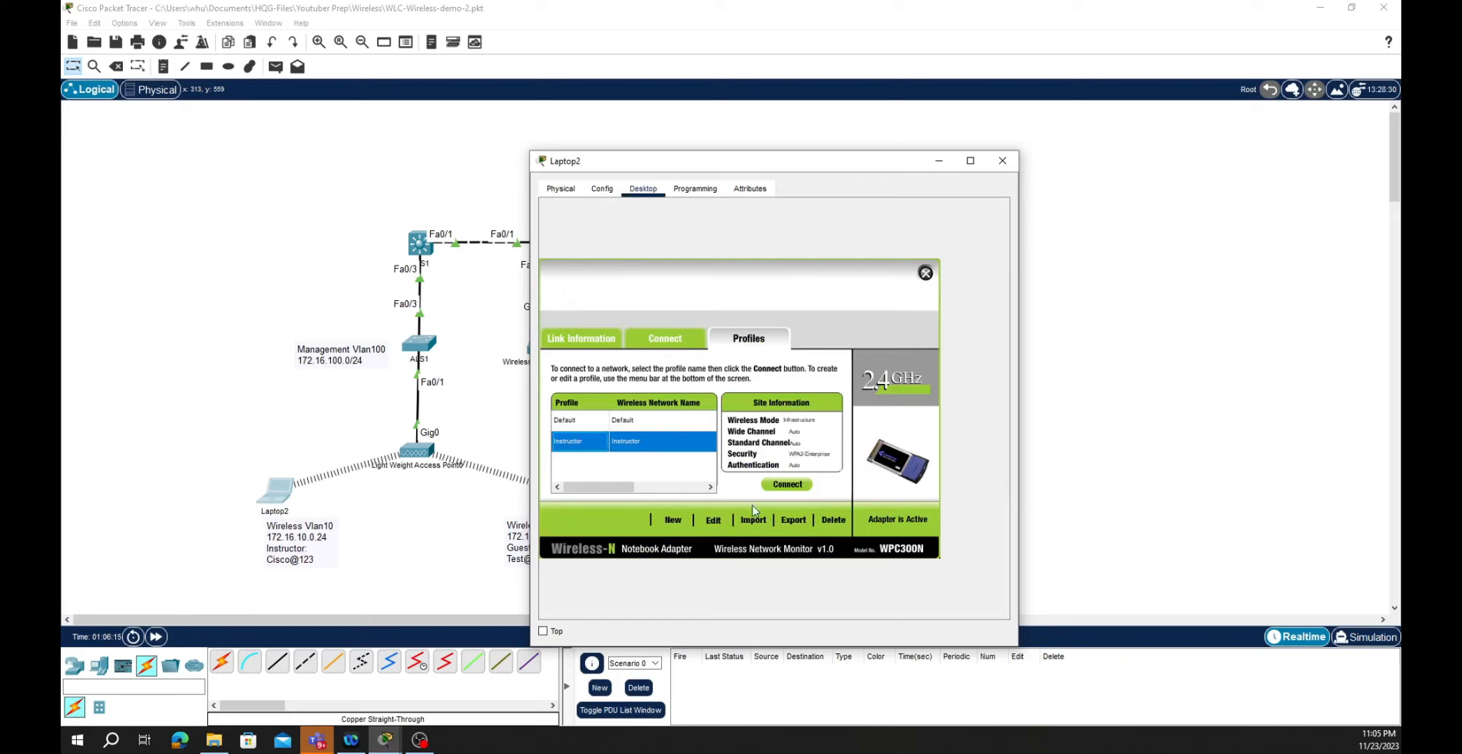
{"action": "left_click", "coordinate": [713, 520]}
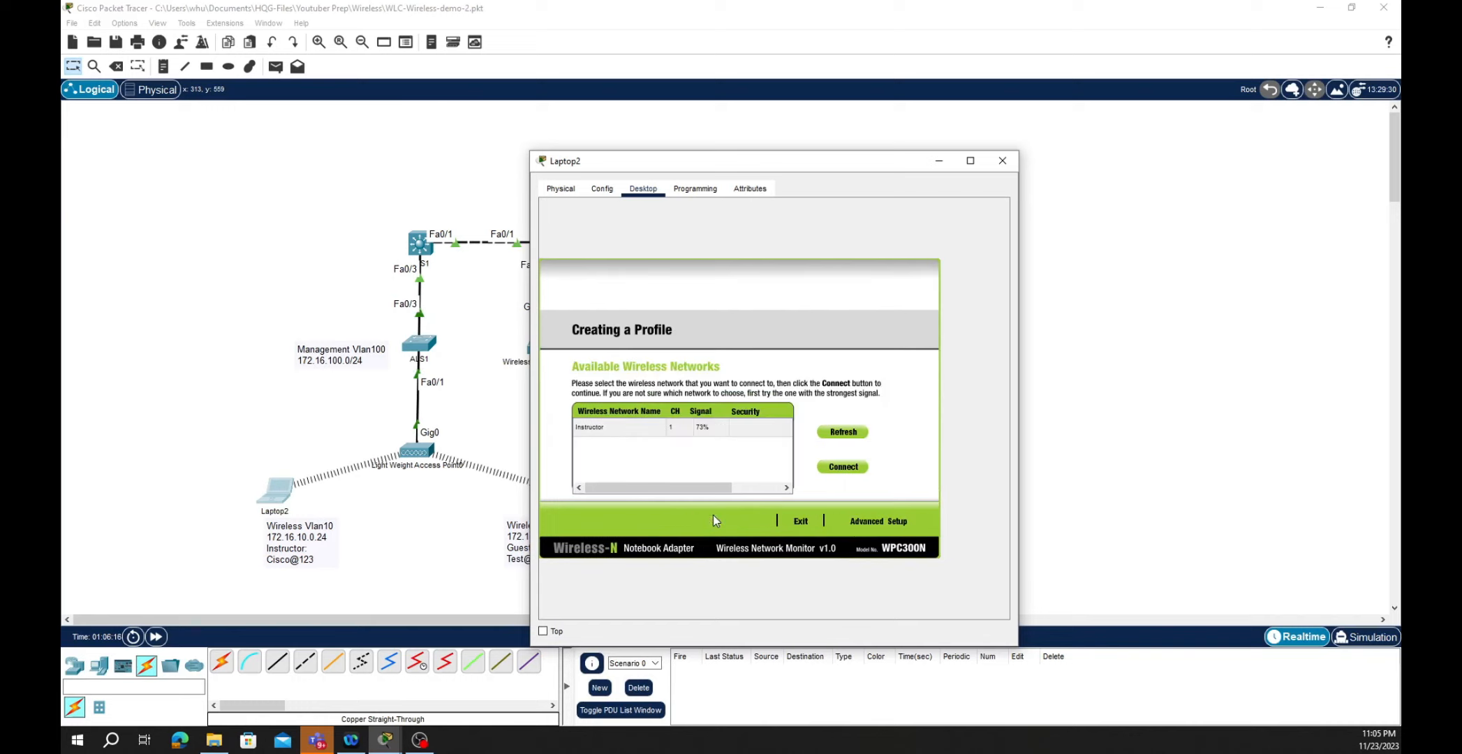
- Build Laptop2's Instructor profile with DHCP and WPA2-Enterprise PEAP login, then save and connect
{"action": "left_click", "coordinate": [592, 428]}
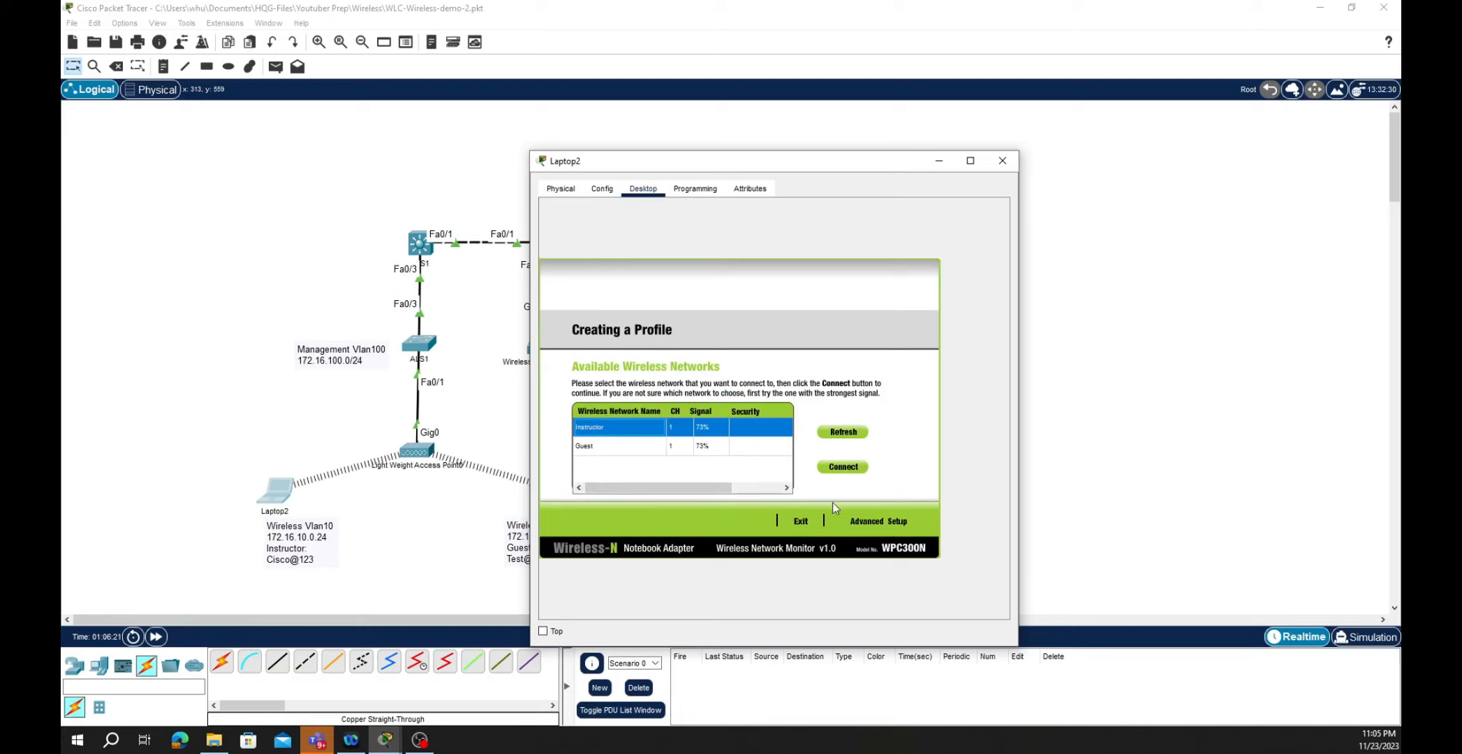
{"action": "left_click", "coordinate": [883, 519]}
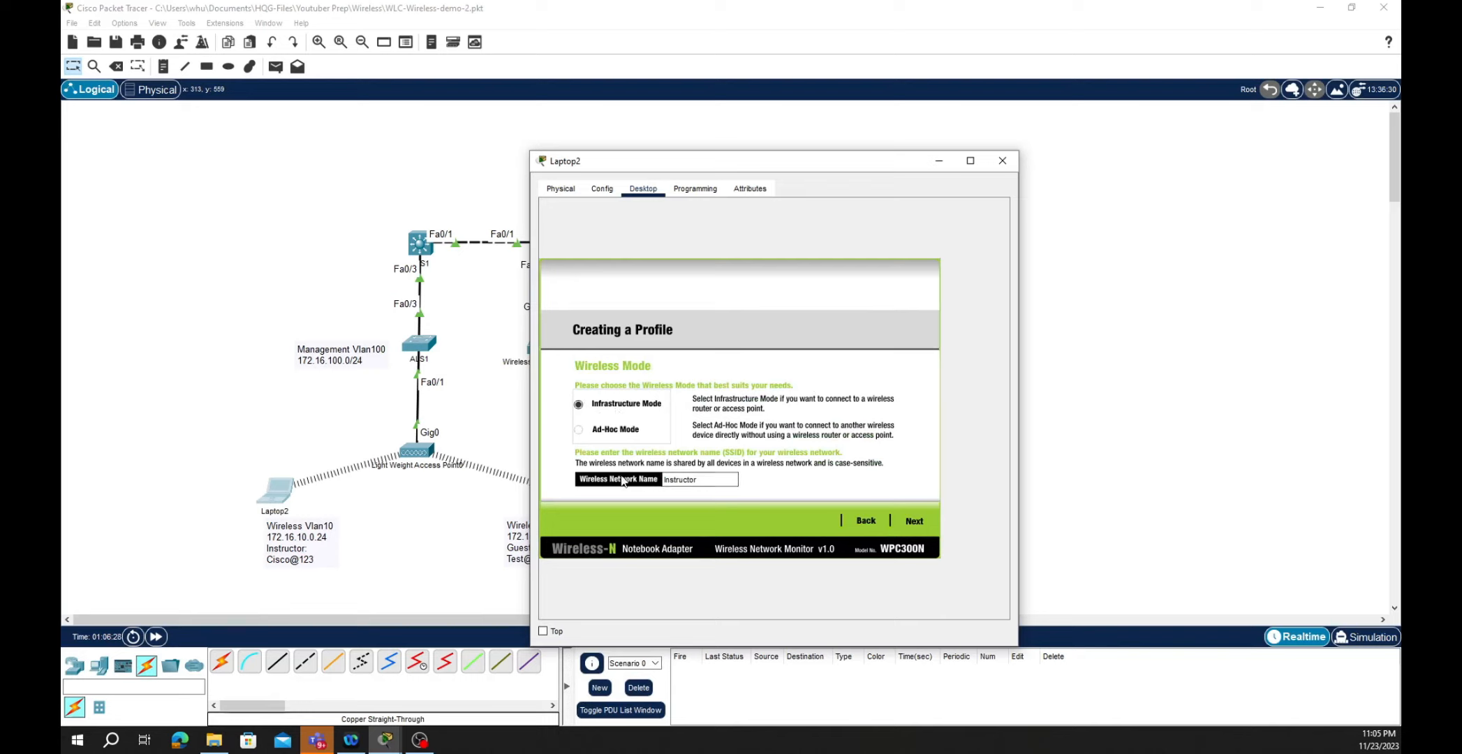
{"action": "left_click", "coordinate": [916, 521]}
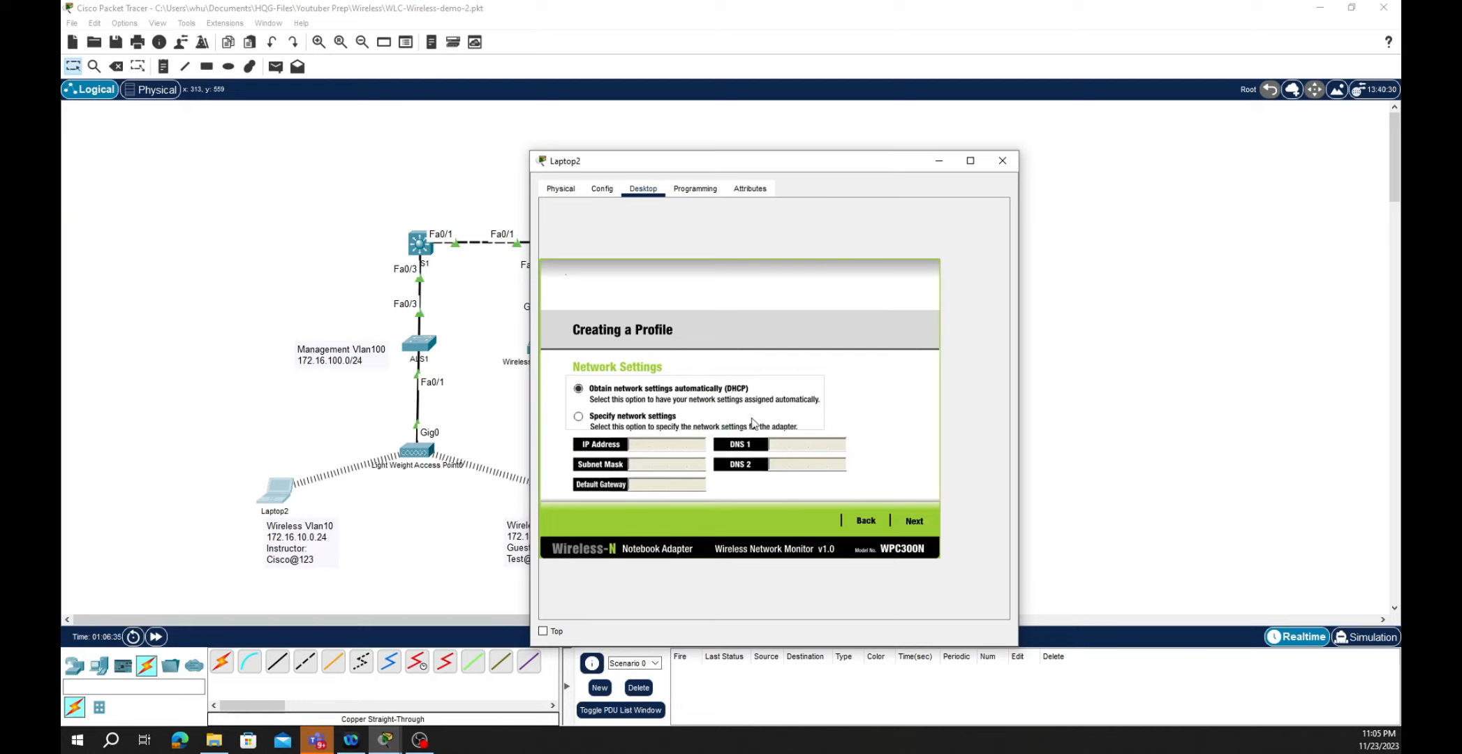
{"action": "left_click", "coordinate": [919, 523]}
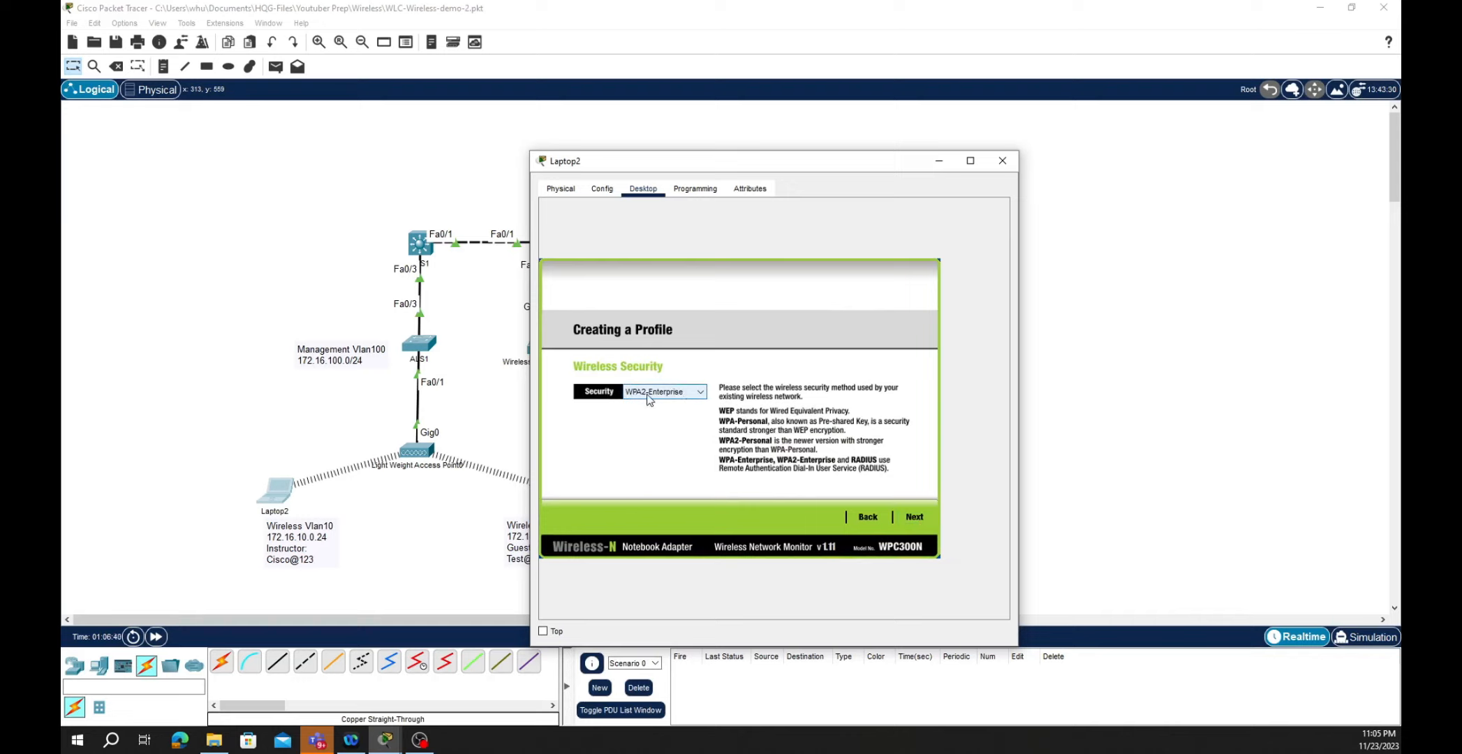
{"action": "left_click", "coordinate": [910, 520]}
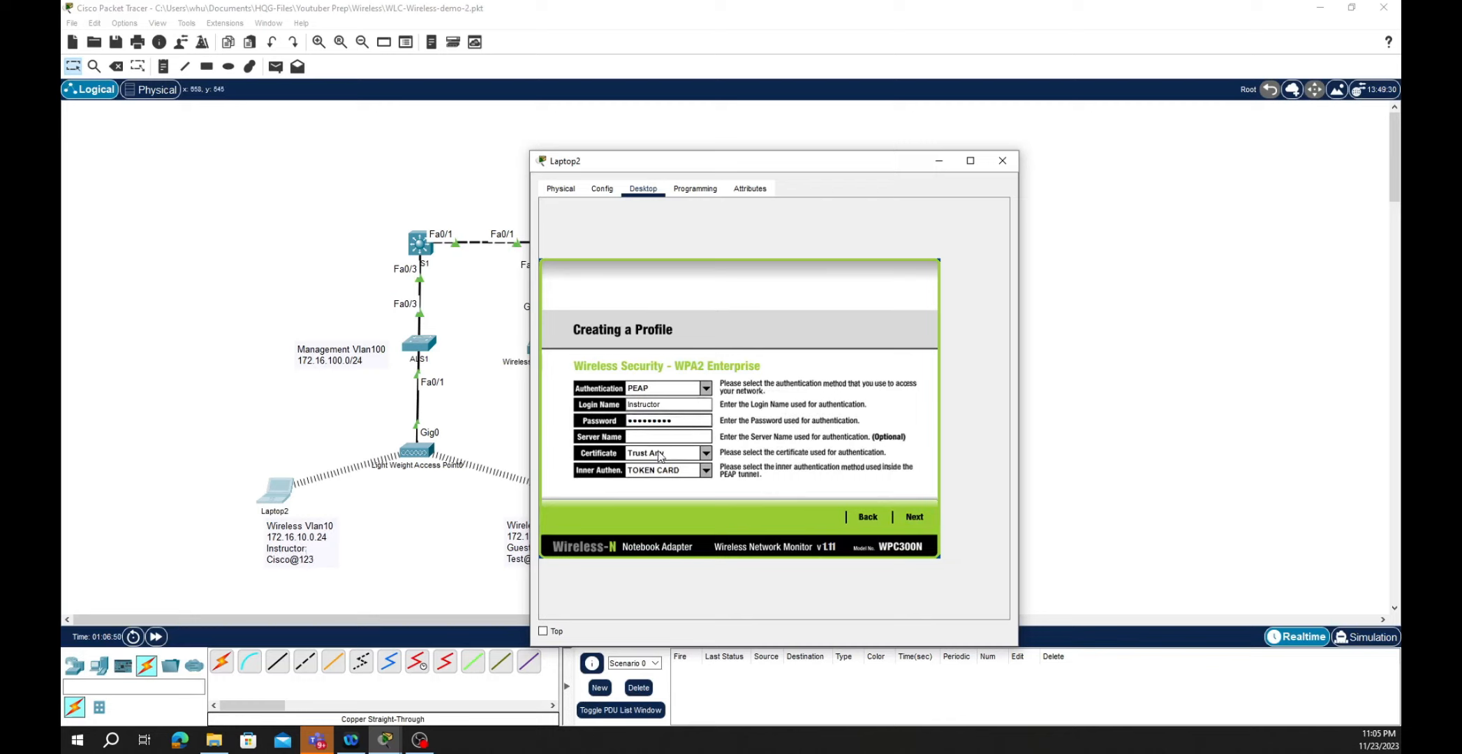
{"action": "left_click", "coordinate": [916, 516]}
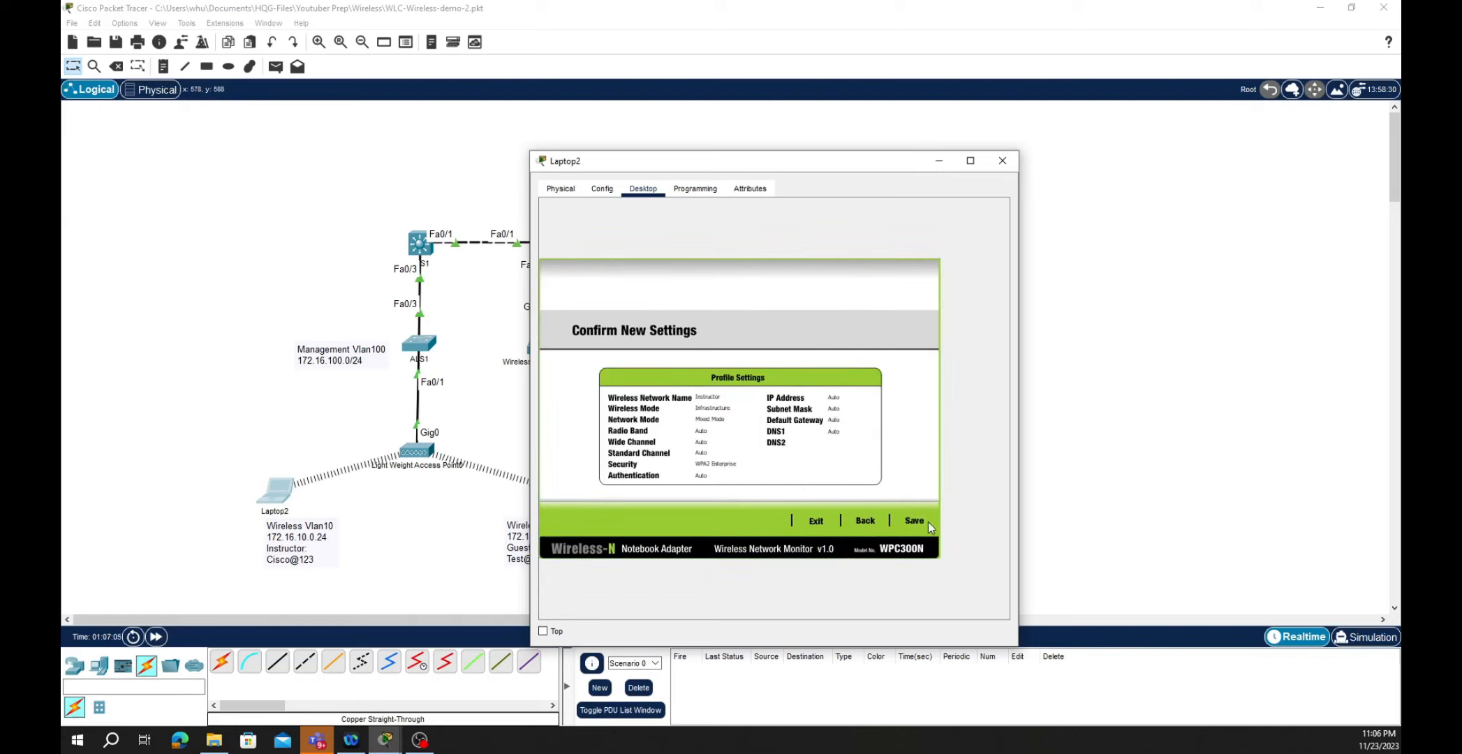
{"action": "left_click", "coordinate": [830, 523]}
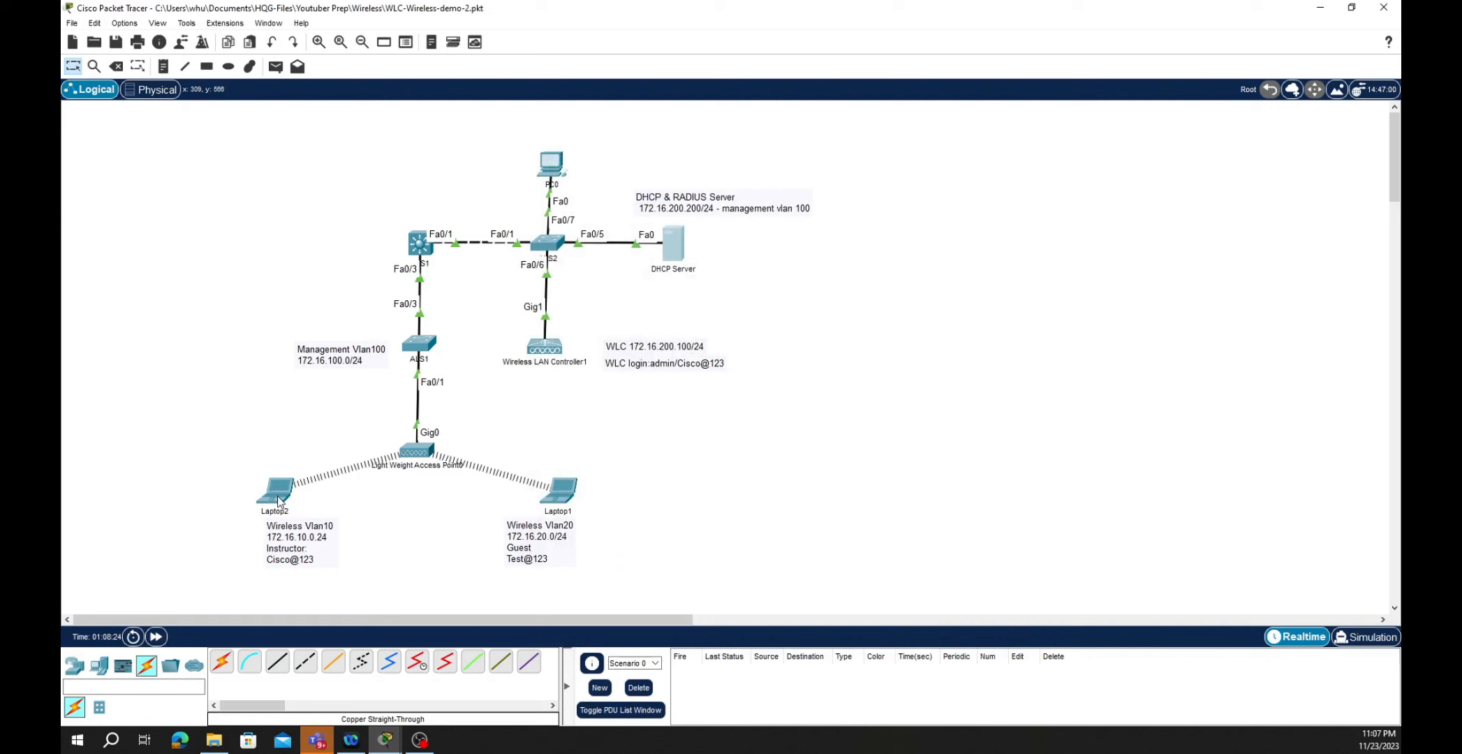
- Reopen Laptop2's window and close the PC Wireless app to return to its Desktop list
{"action": "mouse_move", "coordinate": [278, 497]}
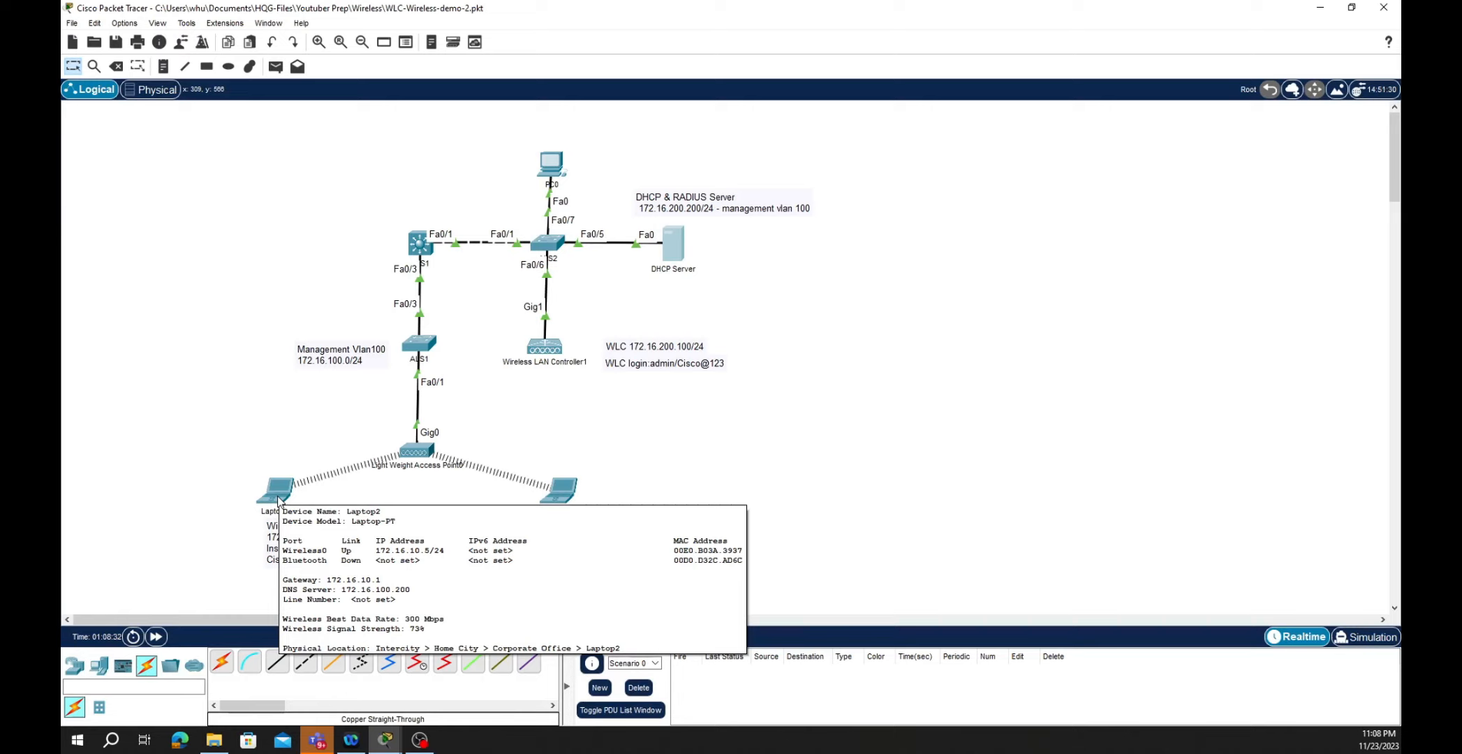
{"action": "left_click", "coordinate": [278, 495]}
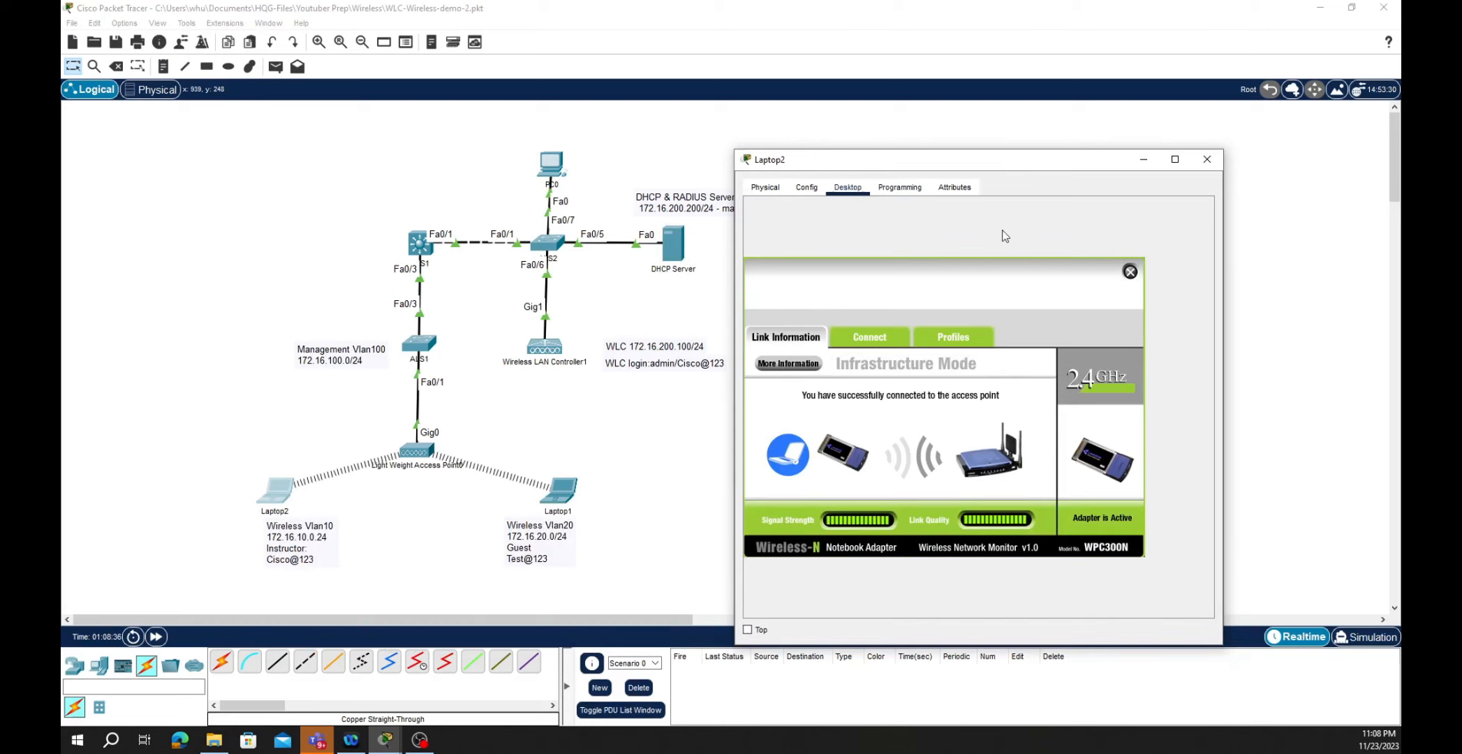
{"action": "left_click", "coordinate": [1130, 271]}
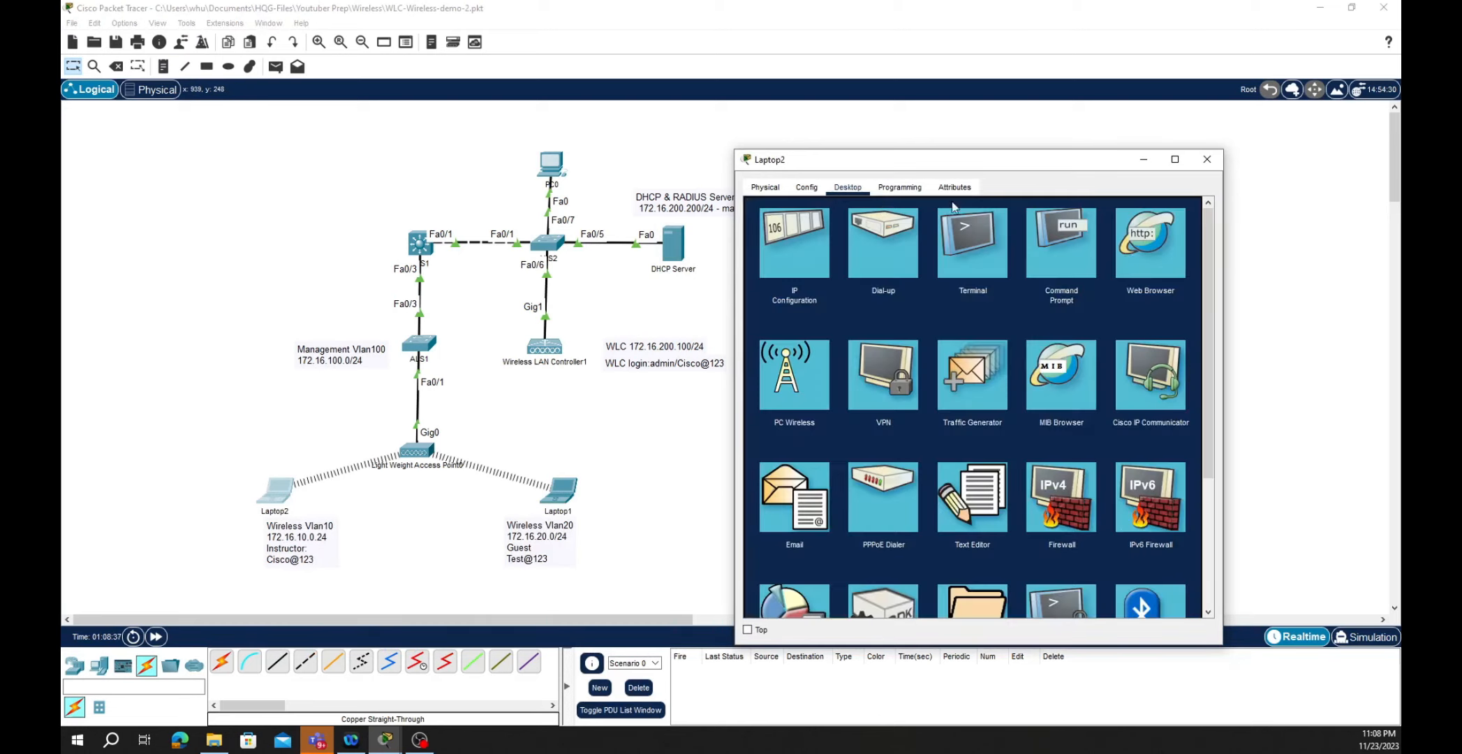
- Run ipconfig on Laptop2 to confirm DHCP address 172.16.10.5 and gateway 172.16.10.1
{"action": "left_click", "coordinate": [1052, 237]}
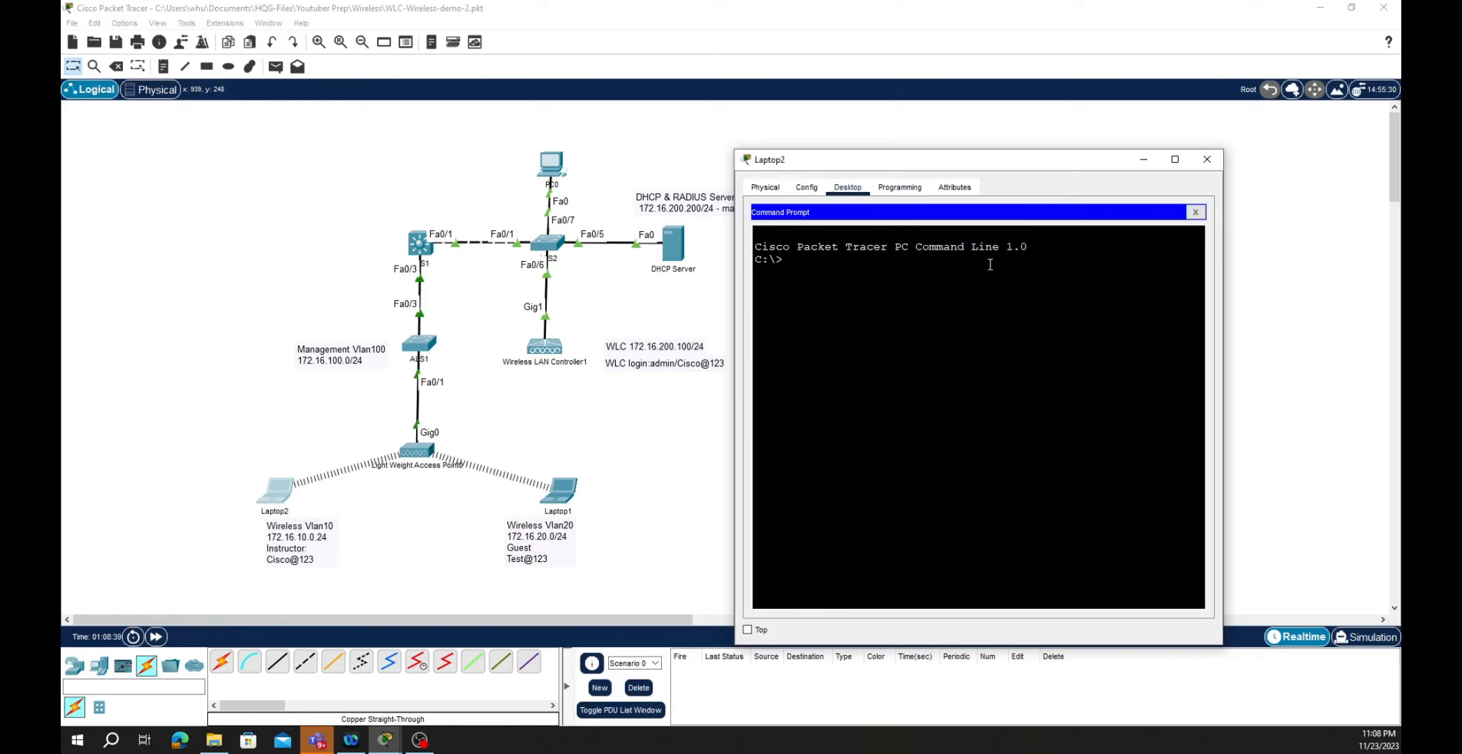
{"action": "type", "text": "ipconfig"}
{"action": "key", "text": "Return"}
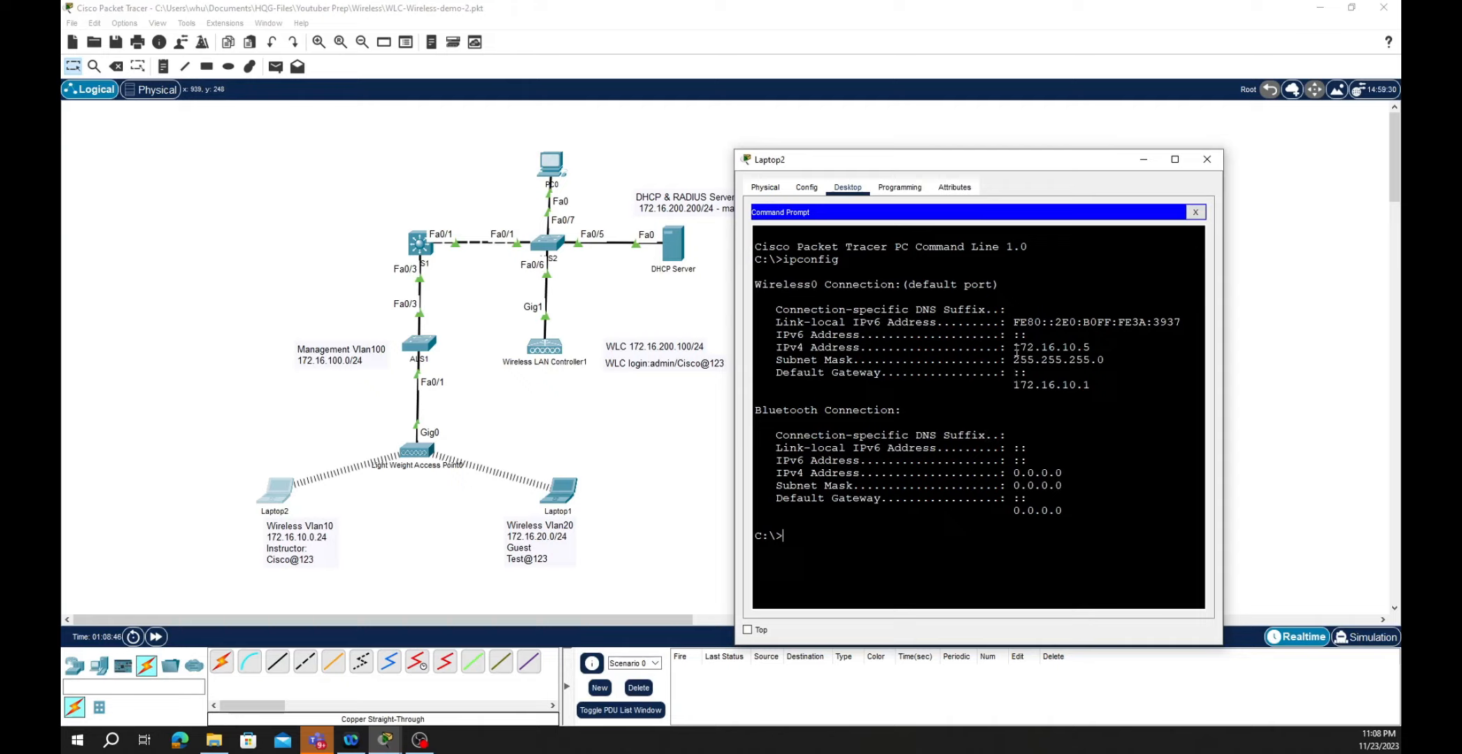
{"action": "left_click_drag", "start_coordinate": [1018, 347], "coordinate": [1101, 346]}
{"action": "left_click_drag", "start_coordinate": [1017, 385], "coordinate": [1108, 391]}
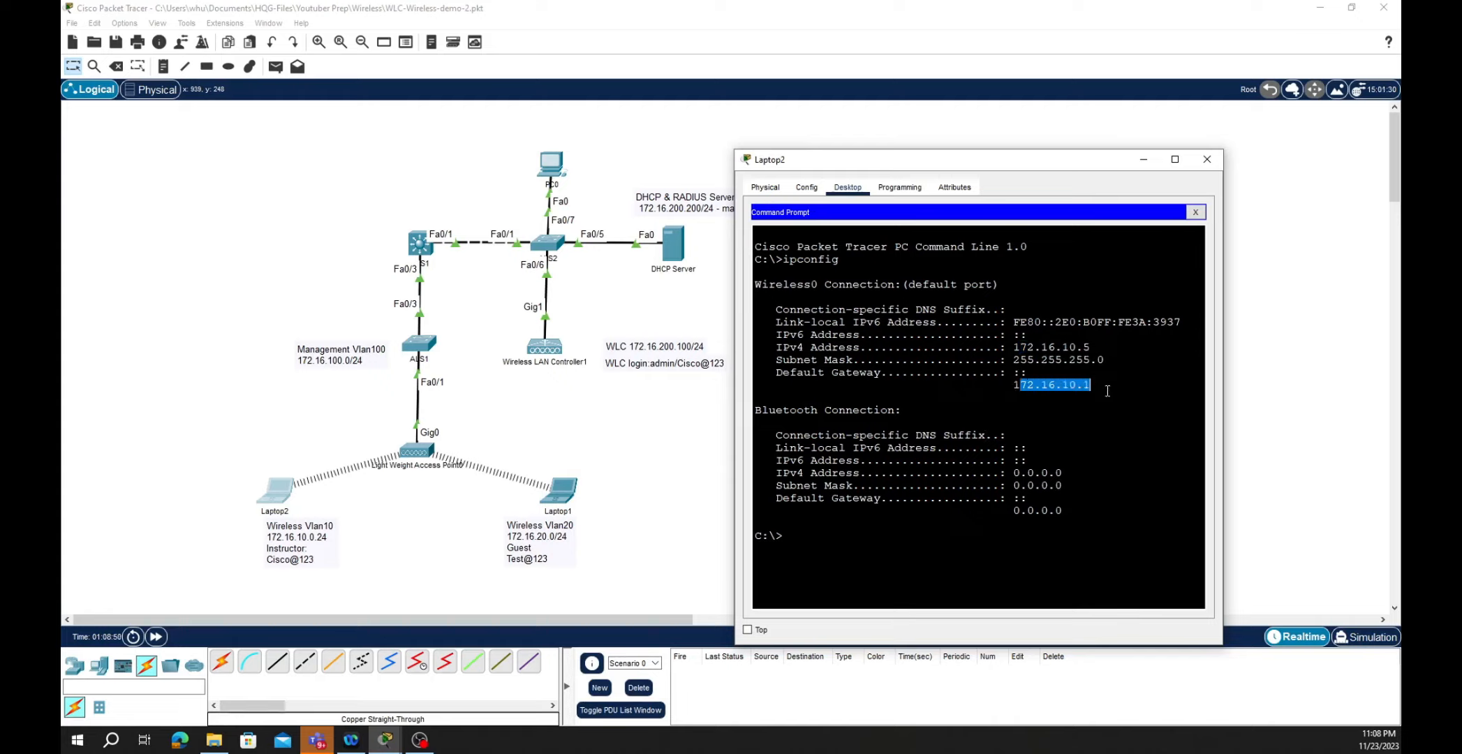
{"action": "left_click", "coordinate": [849, 535]}
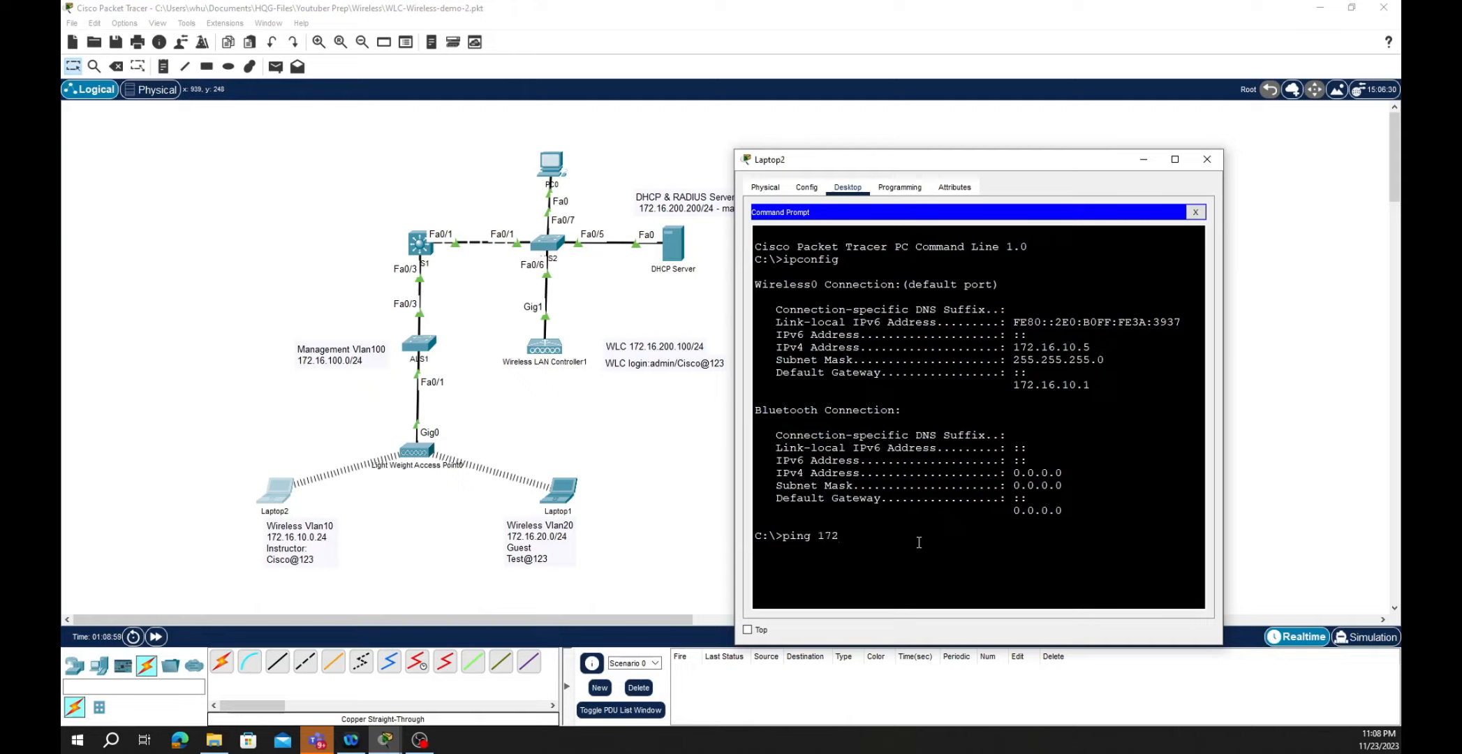
- Ping the server 172.16.200.200 with 0% loss, then close Laptop2's window
{"action": "type", "text": "16.200.200"}
{"action": "key", "text": "Return"}
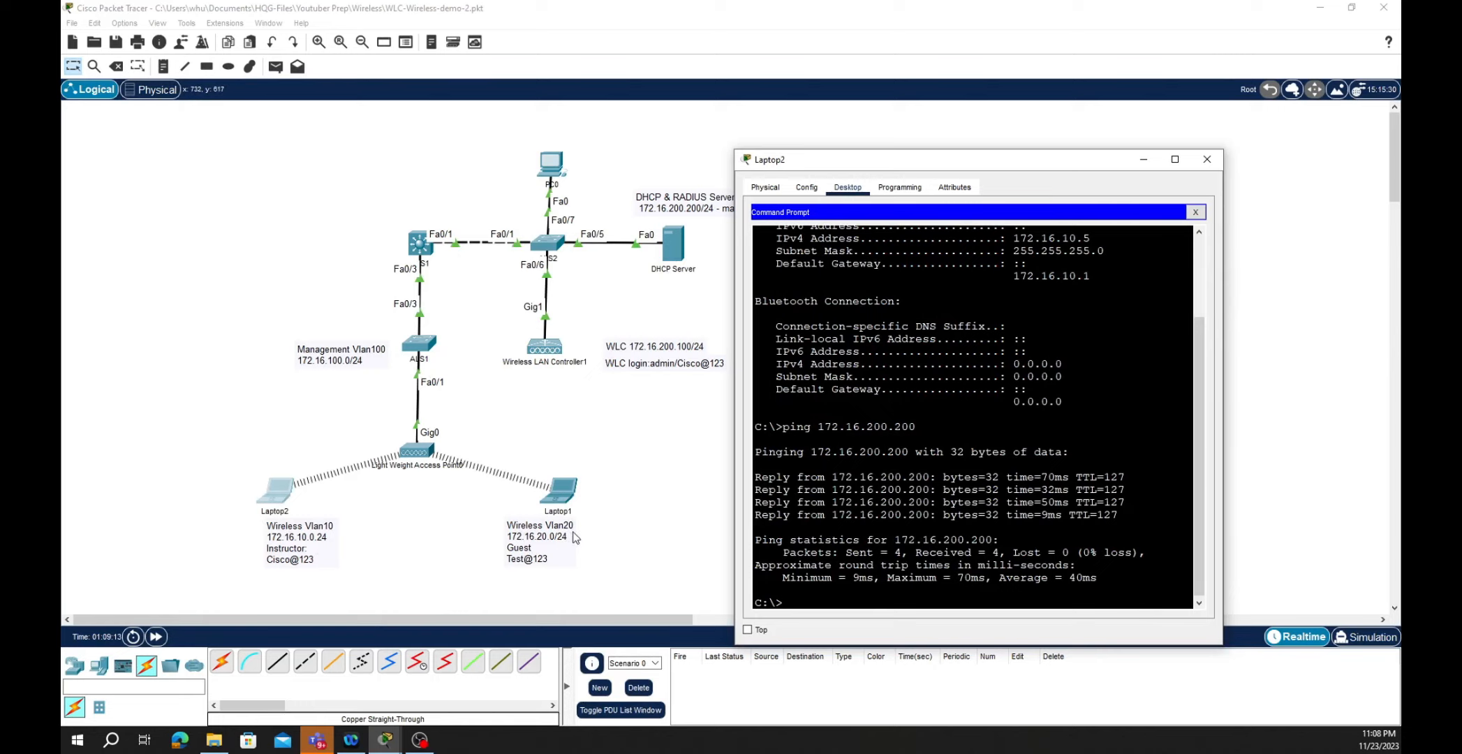
{"action": "left_click", "coordinate": [565, 494]}
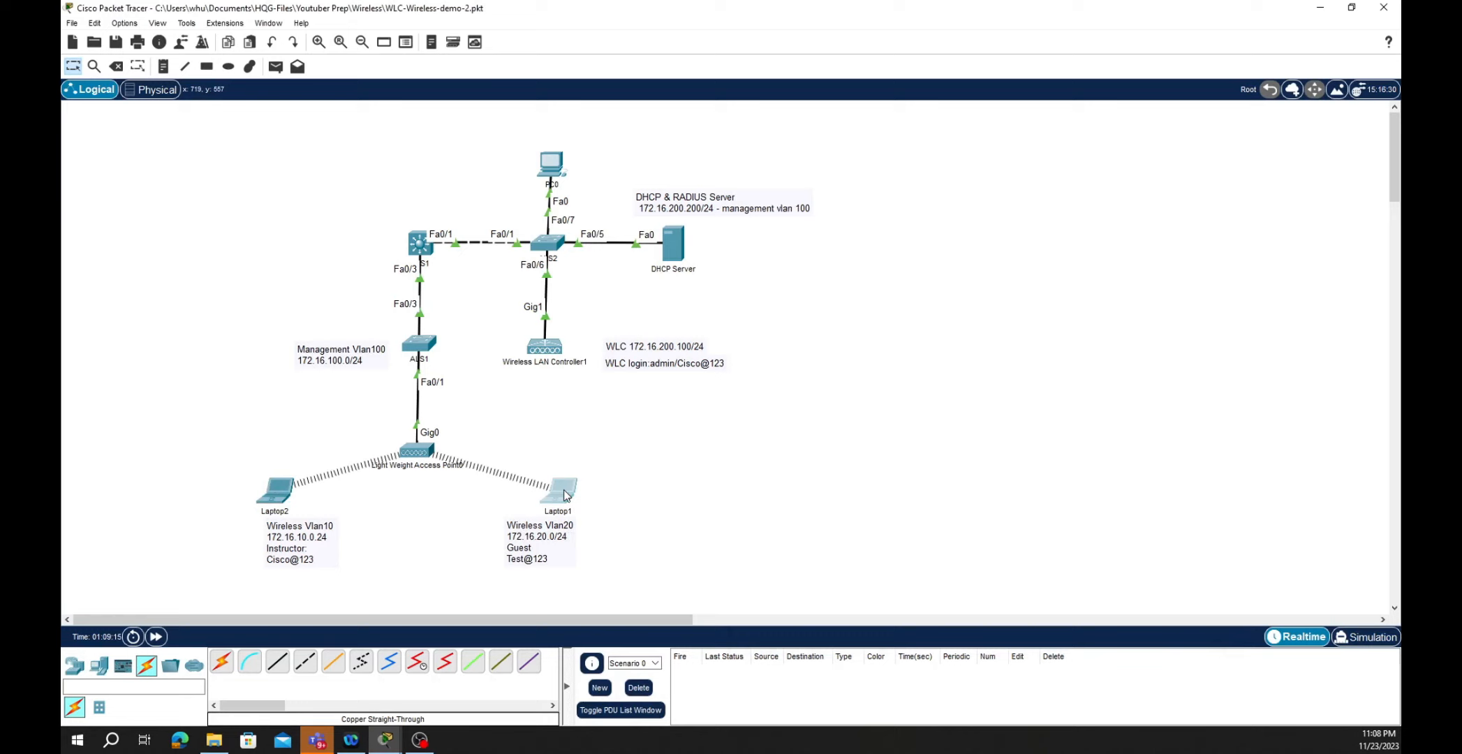
- Open Laptop1's Command Prompt and move its window aside to uncover the topology
{"action": "left_click", "coordinate": [566, 494]}
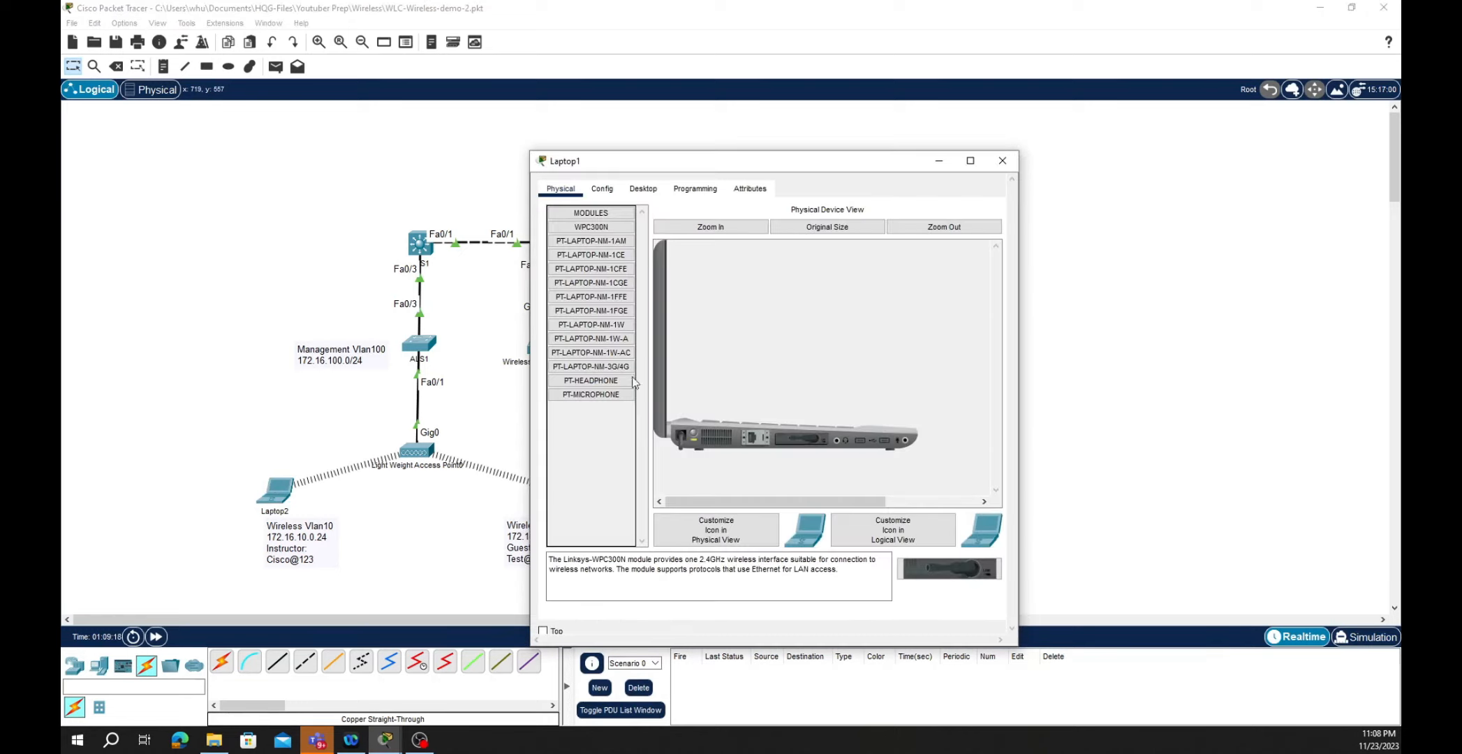
{"action": "left_click", "coordinate": [643, 189]}
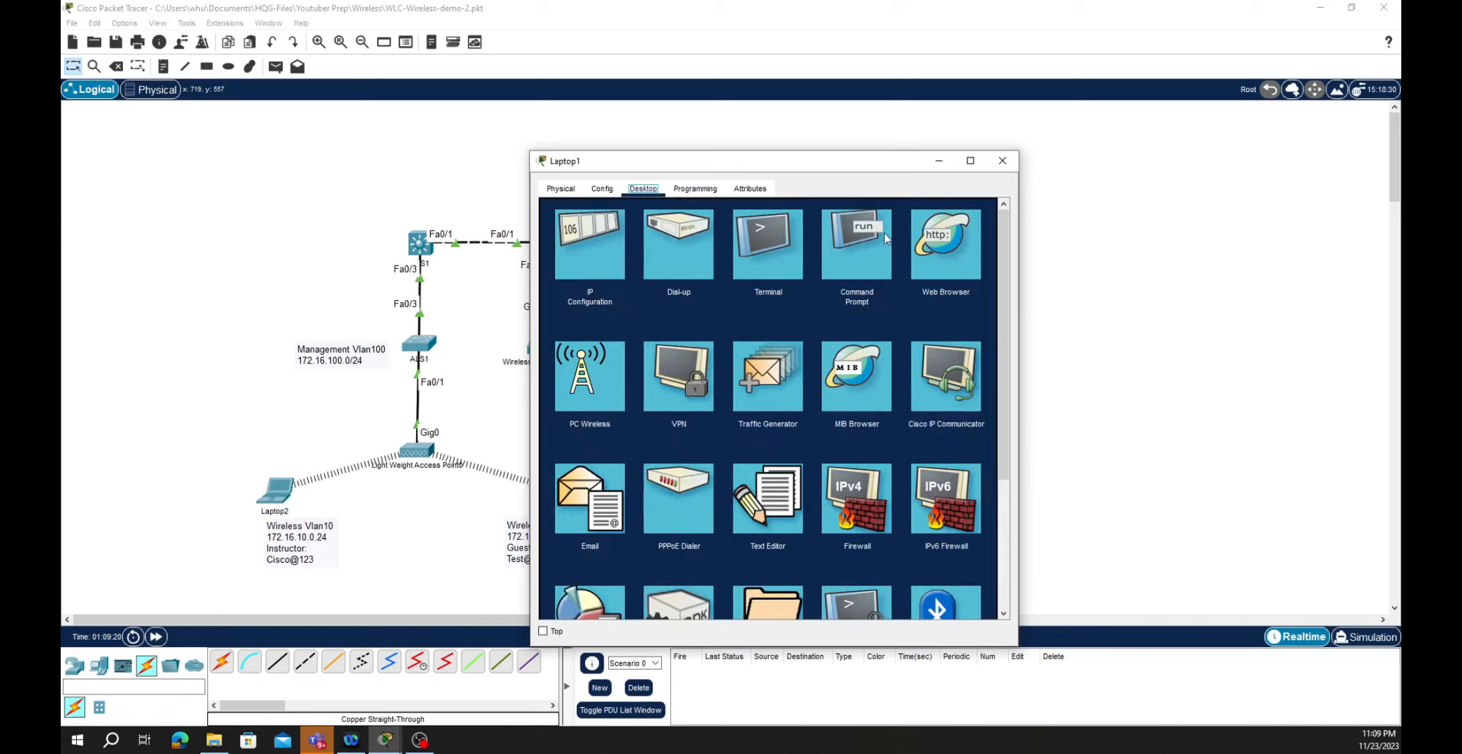
{"action": "left_click", "coordinate": [870, 245]}
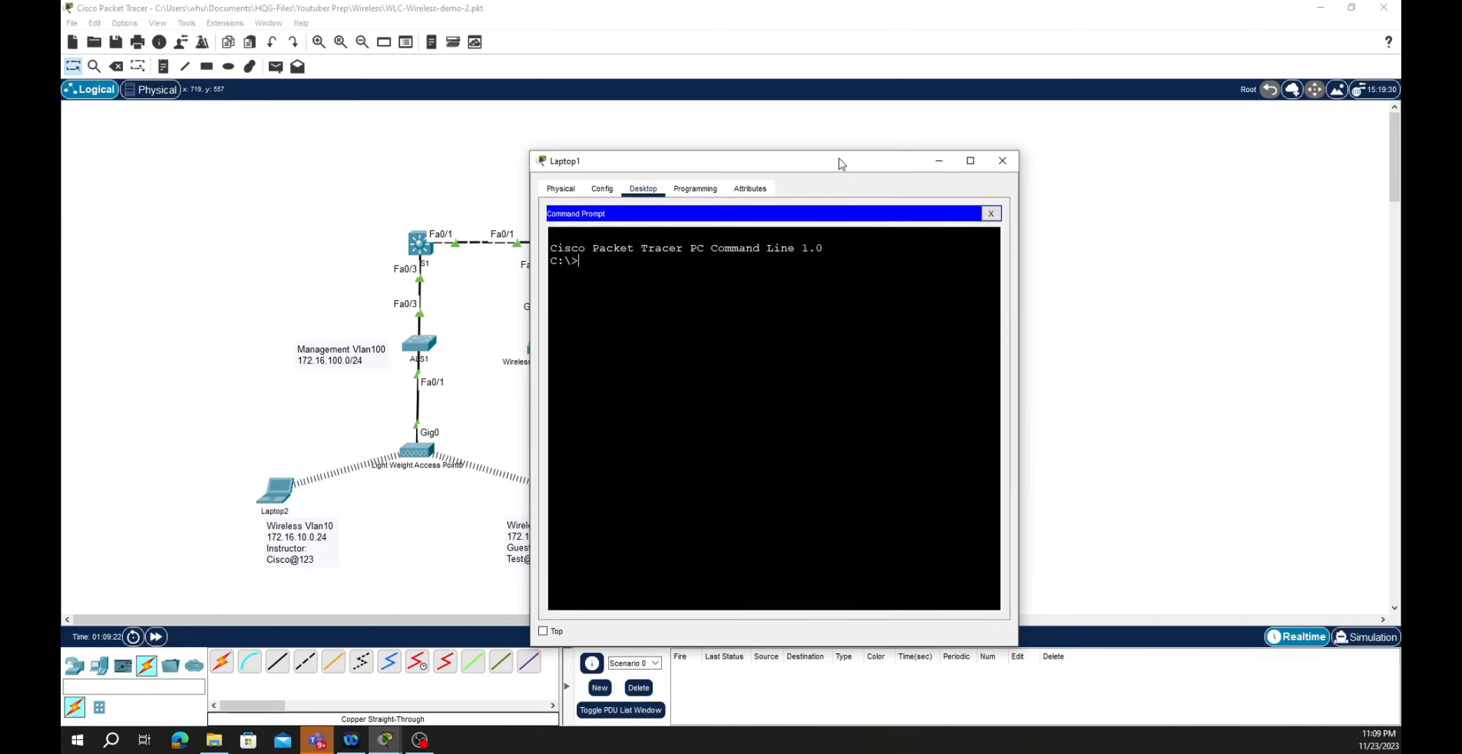
{"action": "left_click_drag", "start_coordinate": [840, 162], "coordinate": [1011, 143]}
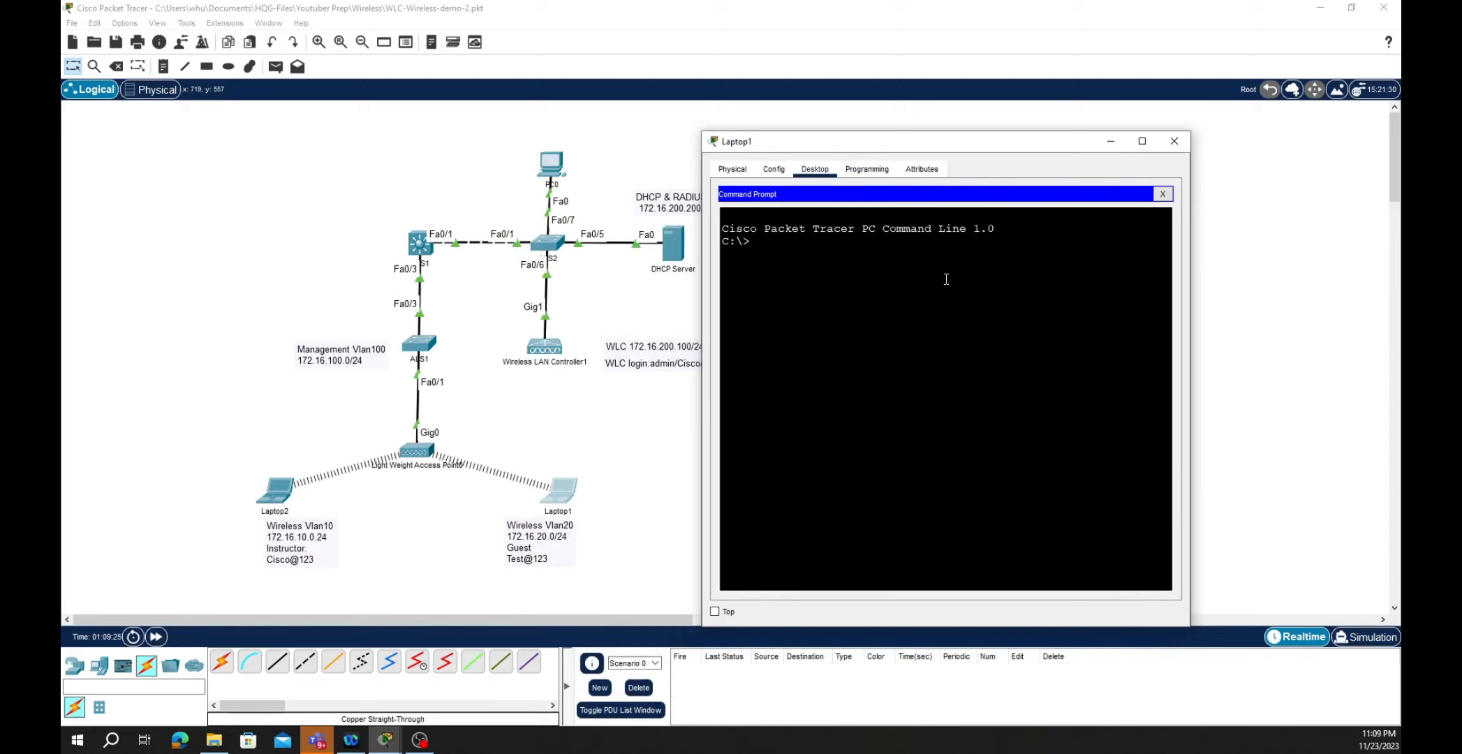
- Run ipconfig to confirm Laptop1's address is 172.16.20.5, then bring Laptop2's prompt forward
{"action": "type", "text": "ipconfig"}
{"action": "key", "text": "Return"}
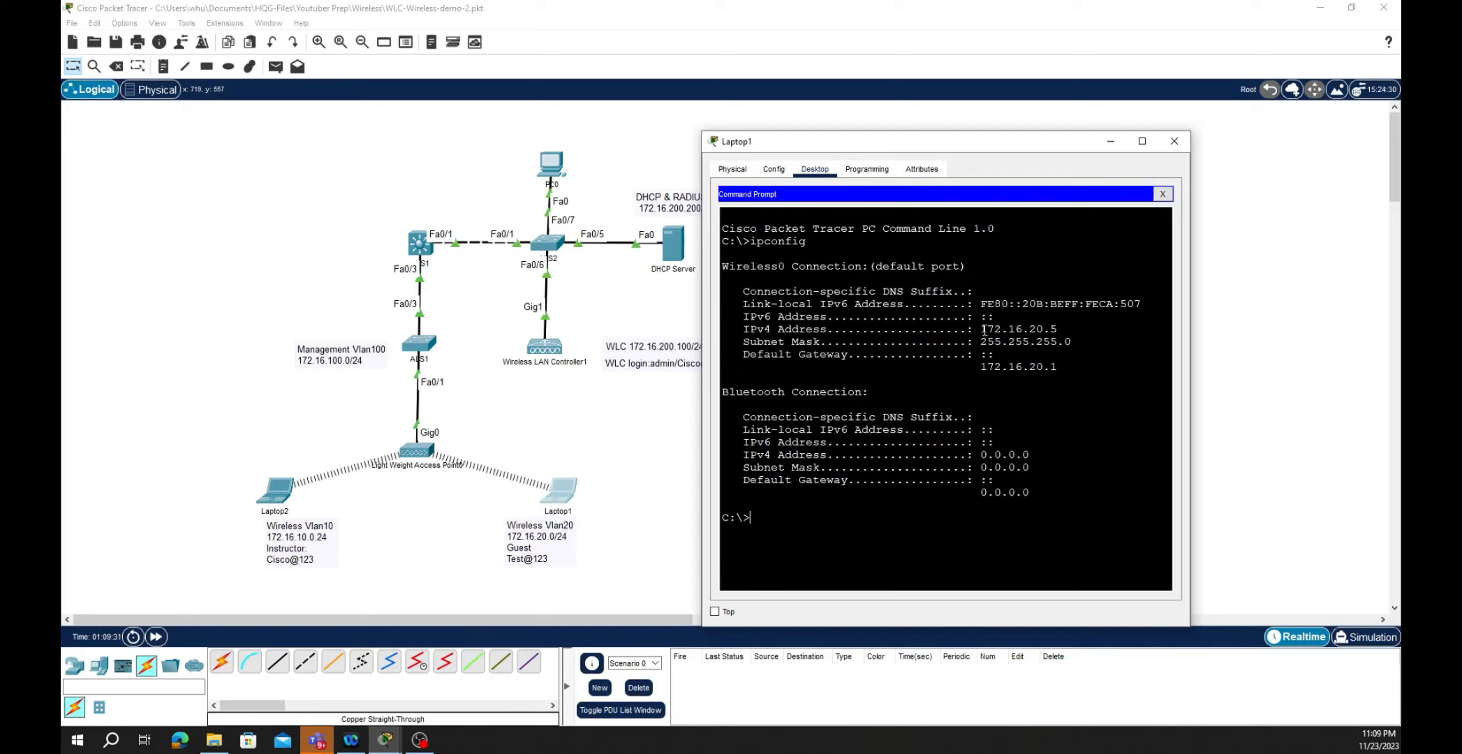
{"action": "left_click_drag", "start_coordinate": [981, 329], "coordinate": [1059, 329]}
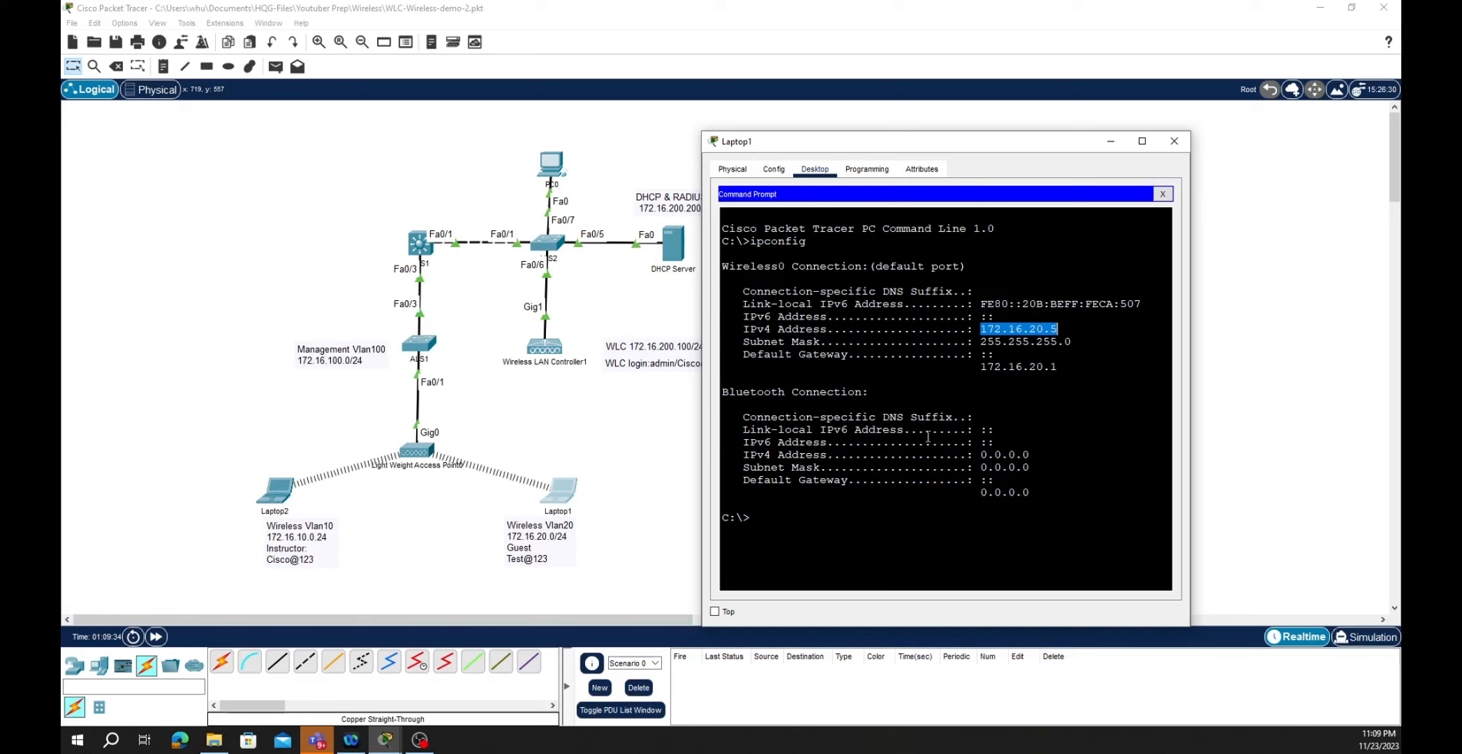
{"action": "left_click", "coordinate": [278, 493]}
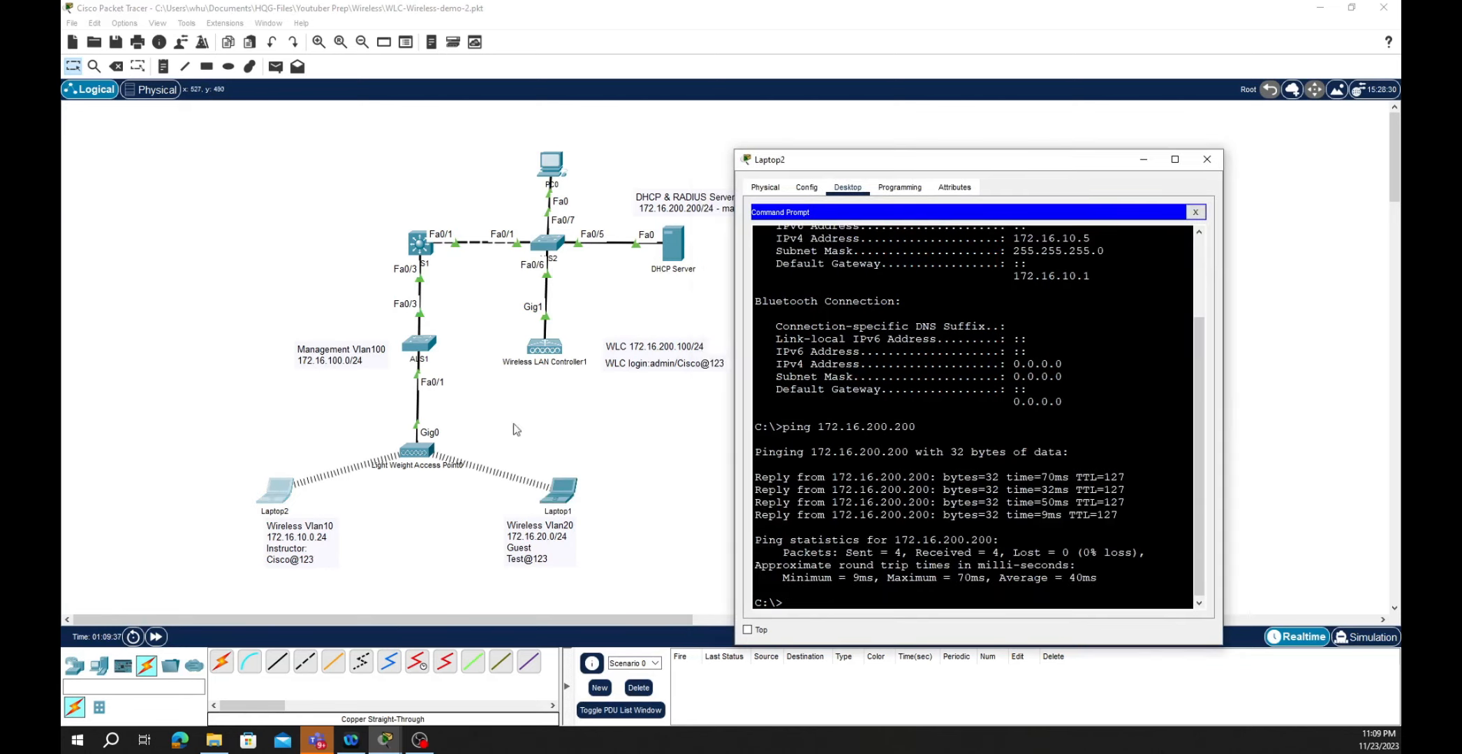
- From Laptop2, ping Laptop1 at 172.16.20.5 by editing the previous ping, then close the window
{"action": "left_click_drag", "start_coordinate": [1015, 236], "coordinate": [1087, 239]}
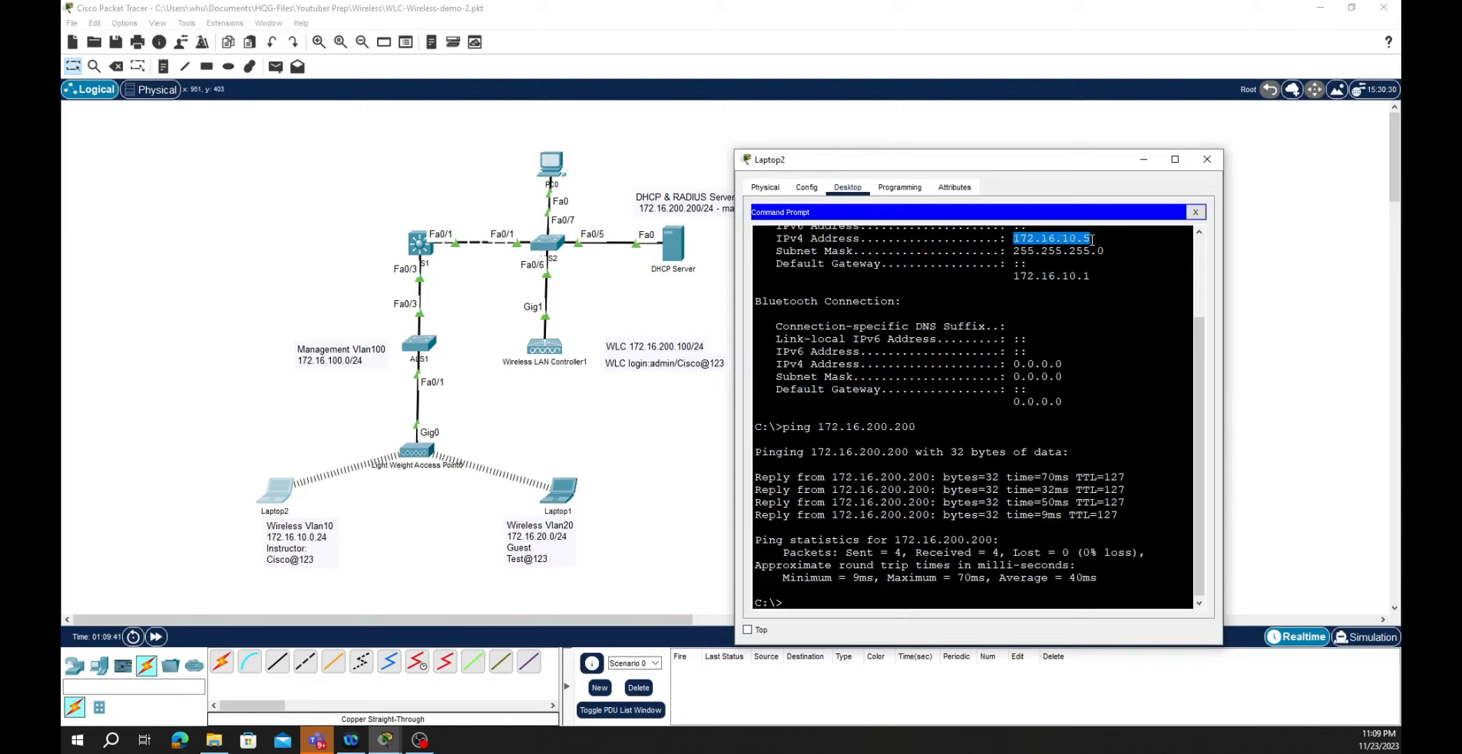
{"action": "left_click", "coordinate": [863, 598]}
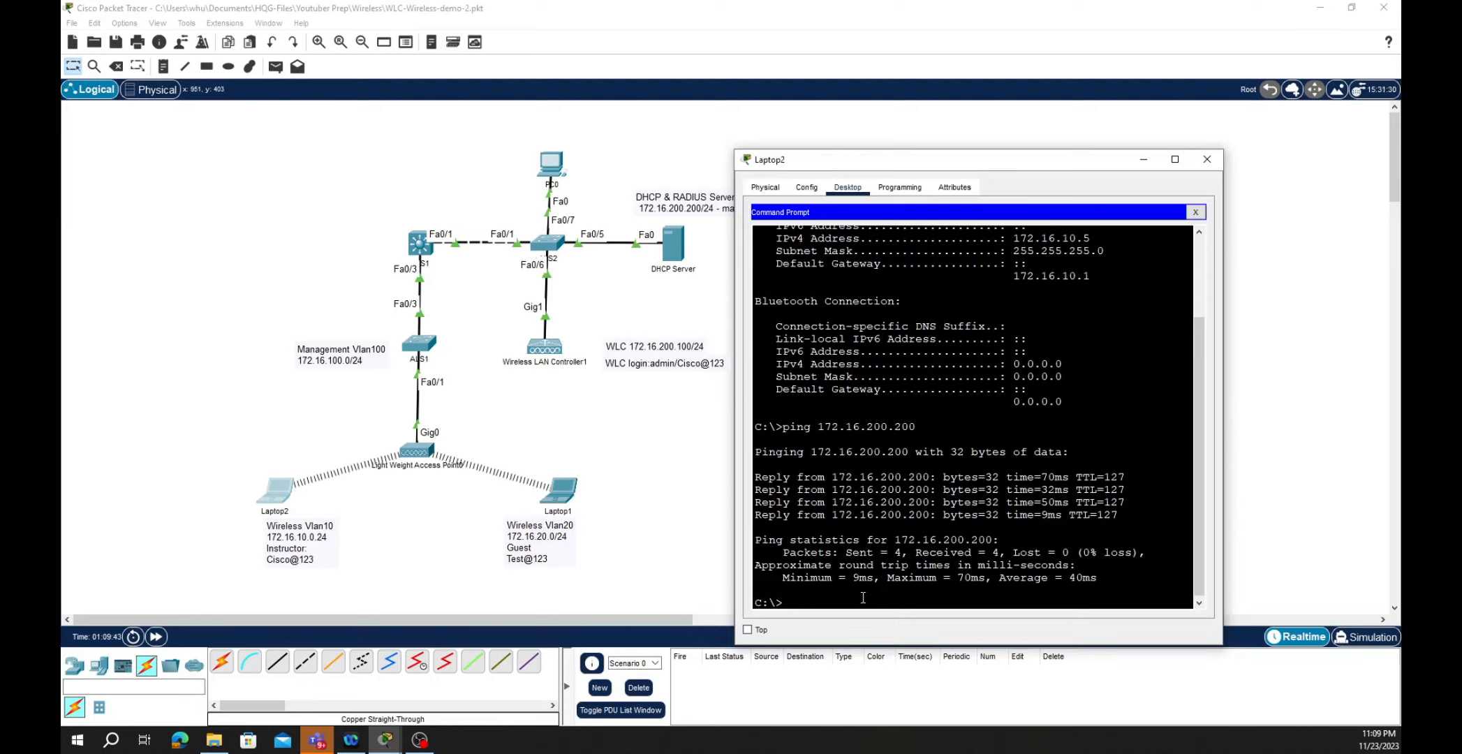
{"action": "key", "text": "Up"}
{"action": "key", "text": "BackSpace"}
{"action": "key", "text": "BackSpace"}
{"action": "key", "text": "BackSpace"}
{"action": "key", "text": "BackSpace"}
{"action": "key", "text": "BackSpace"}
{"action": "key", "text": "BackSpace"}
{"action": "type", "text": "0.5"}
{"action": "key", "text": "Return"}
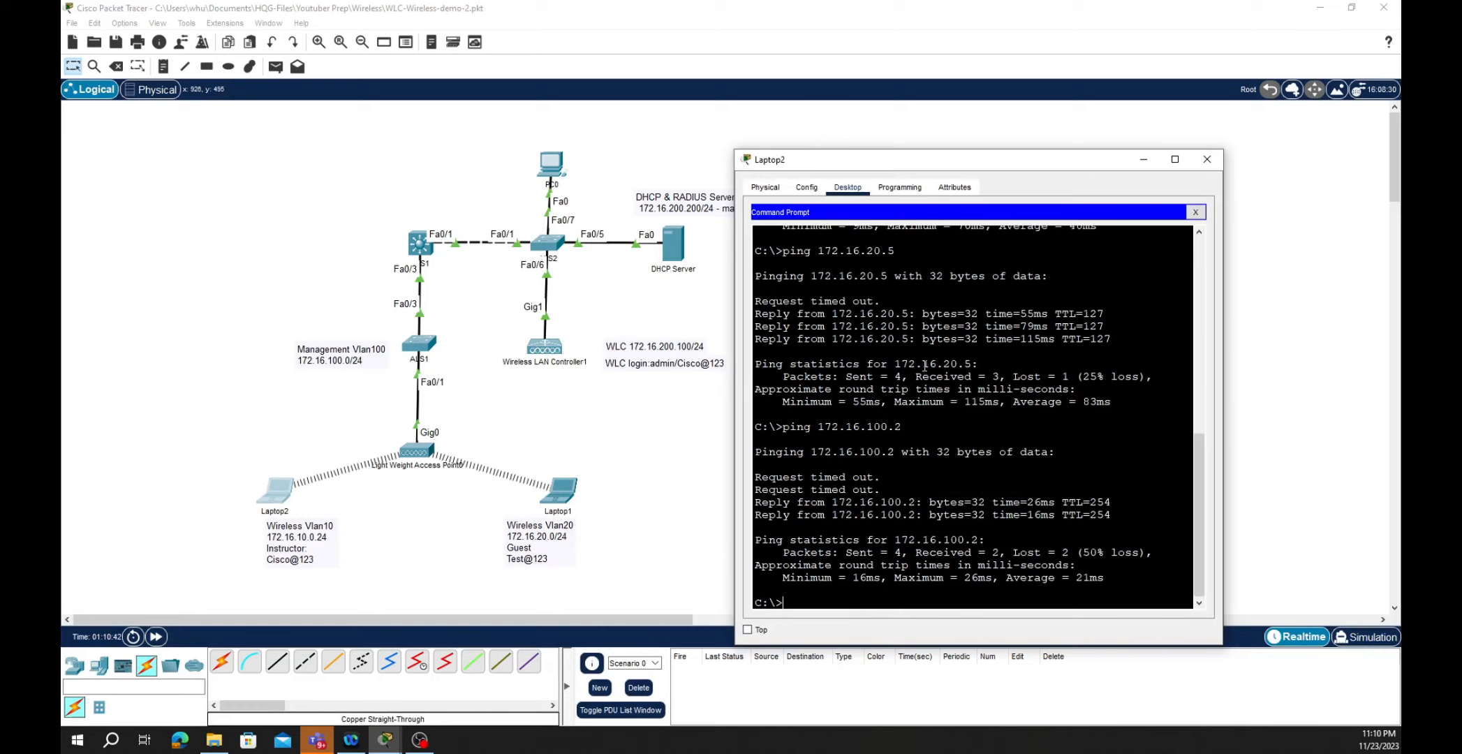
{"action": "left_click", "coordinate": [1206, 159]}
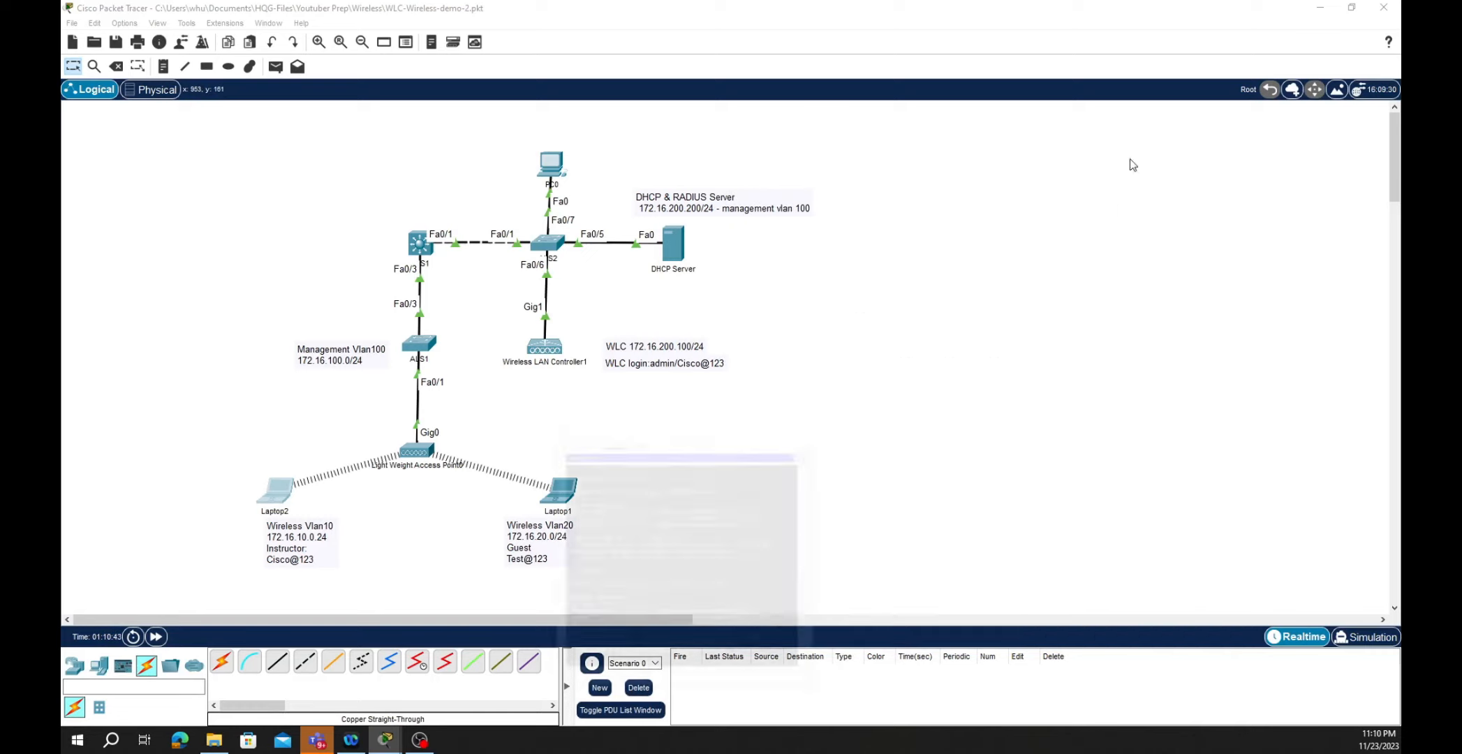